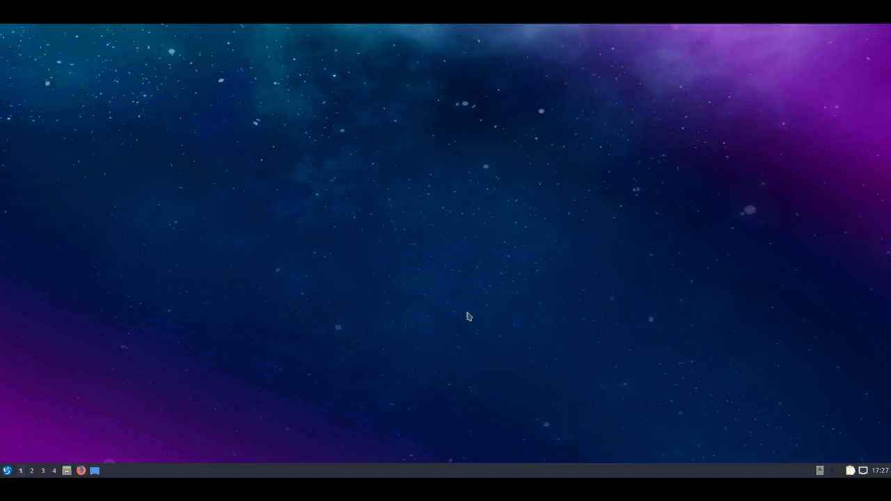
Create an empty file named 'Neue Textdatei' on the desktop via Neu erstellen > Leere Datei.
right_click(100, 138)
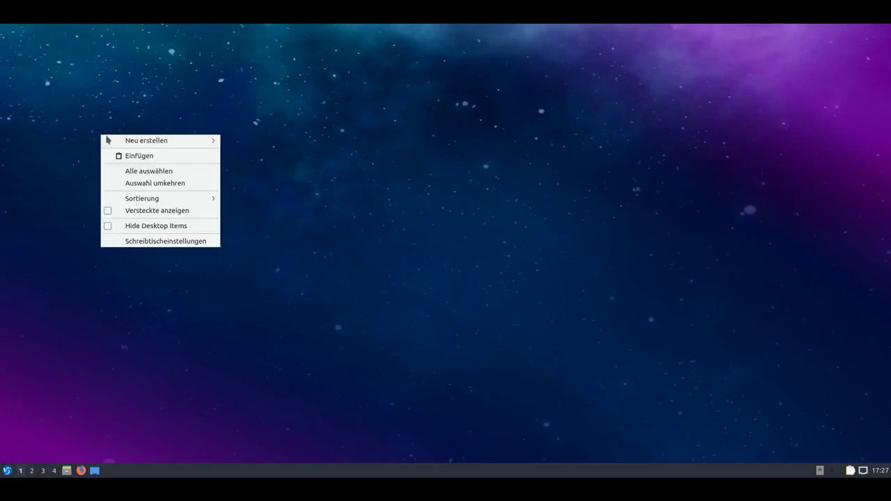
mouse_move(124, 142)
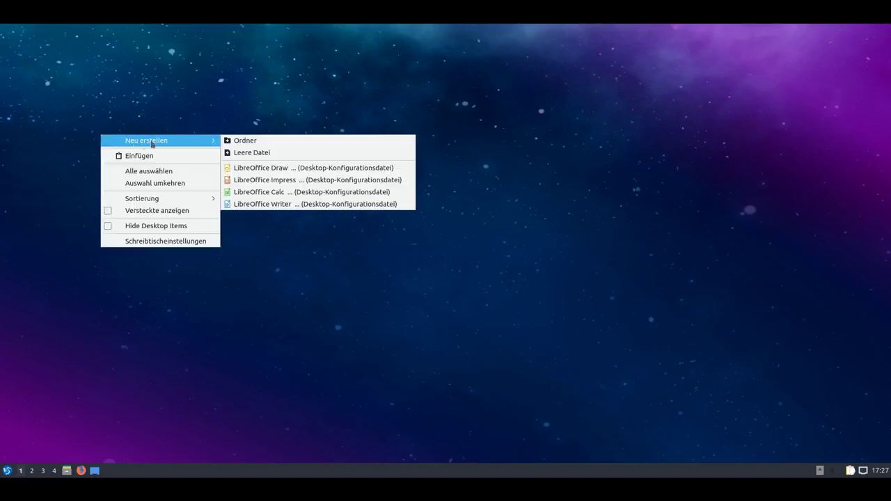
left_click(267, 151)
left_click(432, 241)
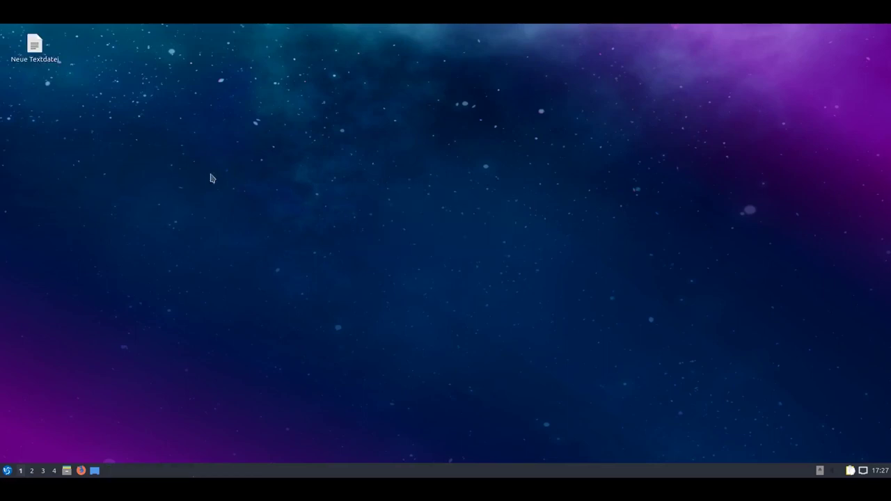
Move the 'Neue Textdatei' file to the trash.
left_click(58, 61)
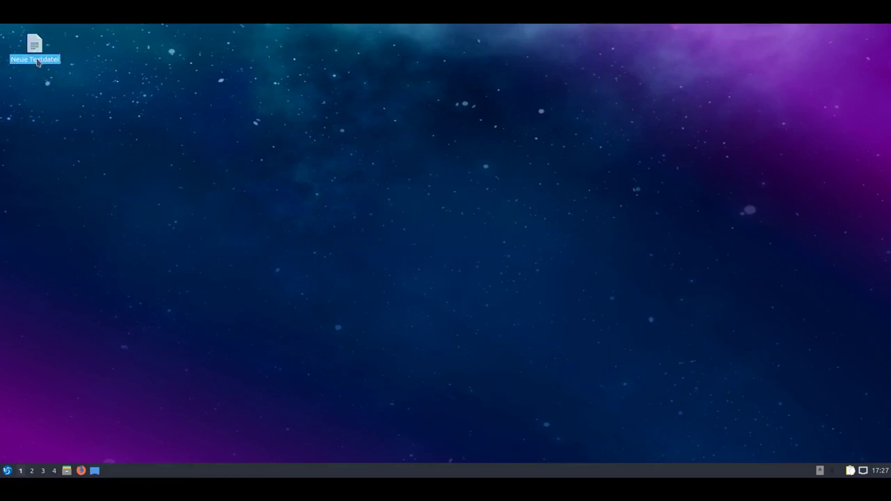
right_click(37, 60)
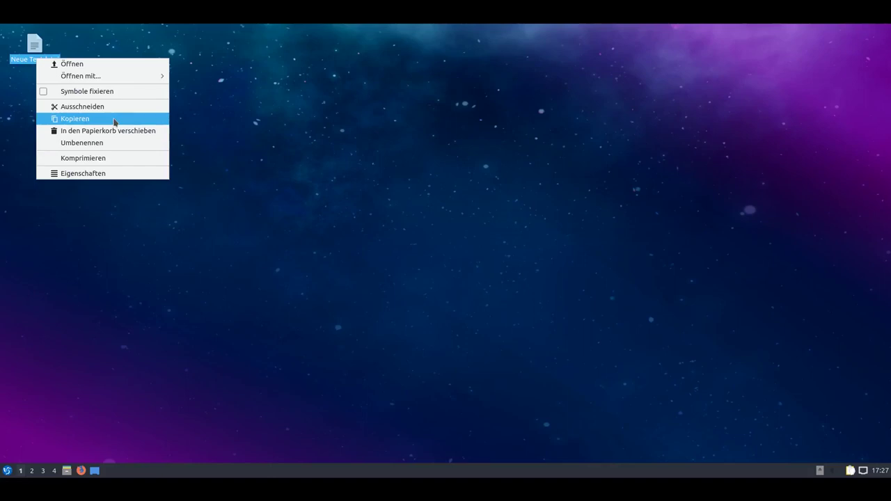
left_click(130, 132)
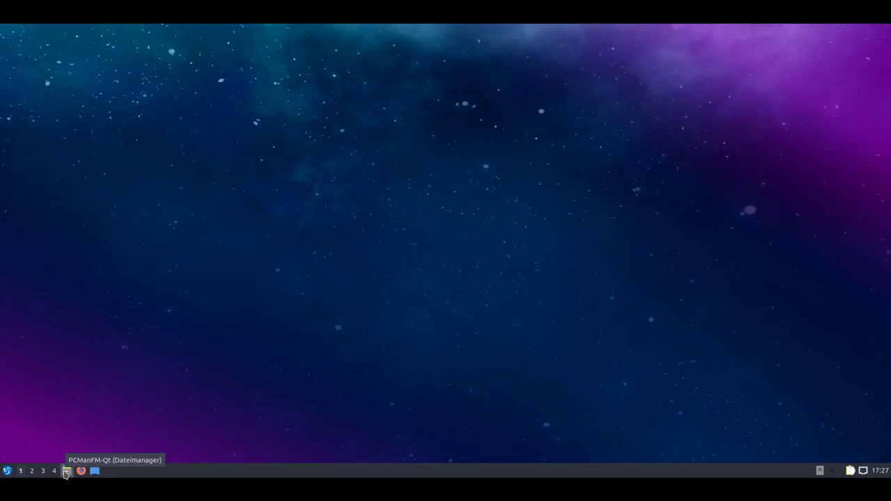
Launch the file manager on the home folder and view its Hilfe > Über version information.
left_click(66, 472)
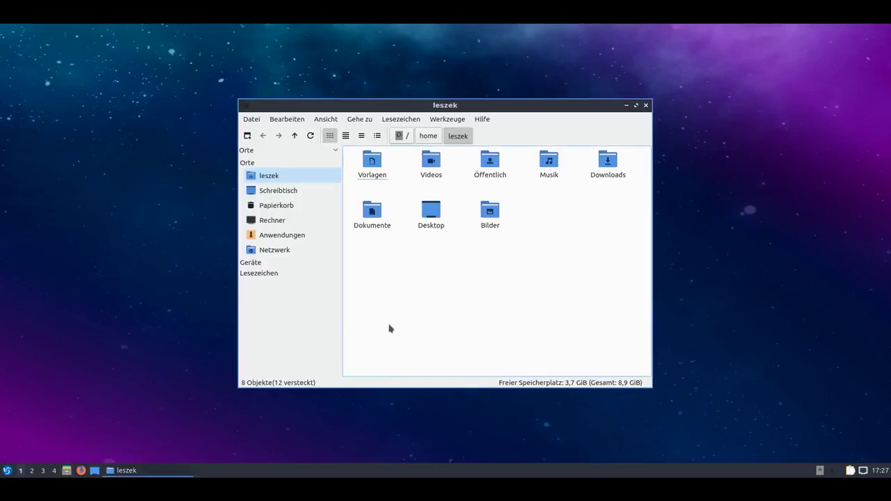
left_click(478, 120)
left_click(483, 133)
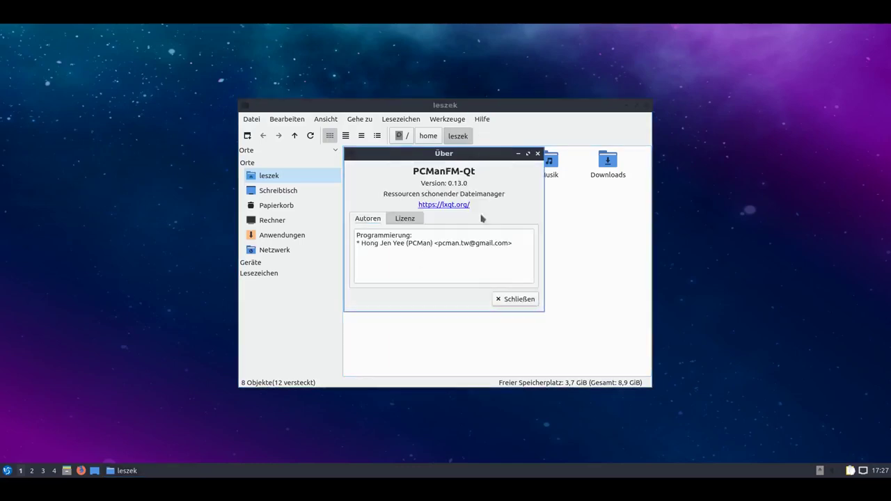
left_click(504, 300)
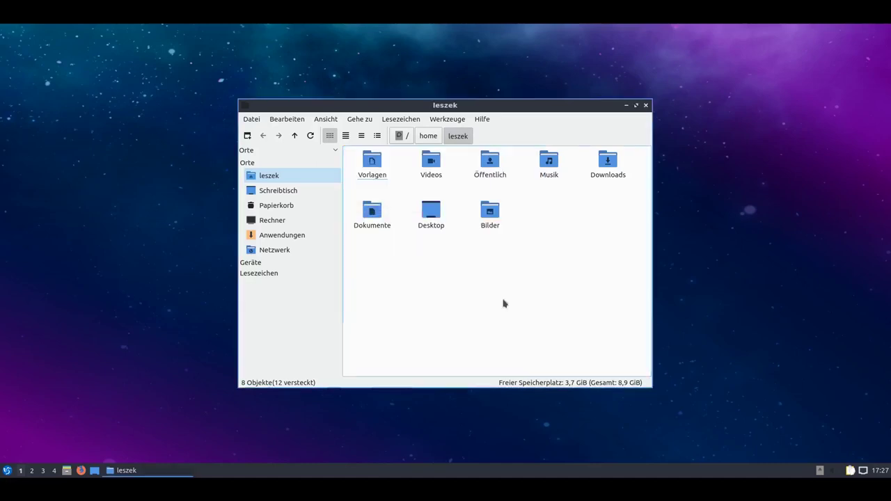
View the Über LXQt version information from the start menu, then close it.
left_click(6, 470)
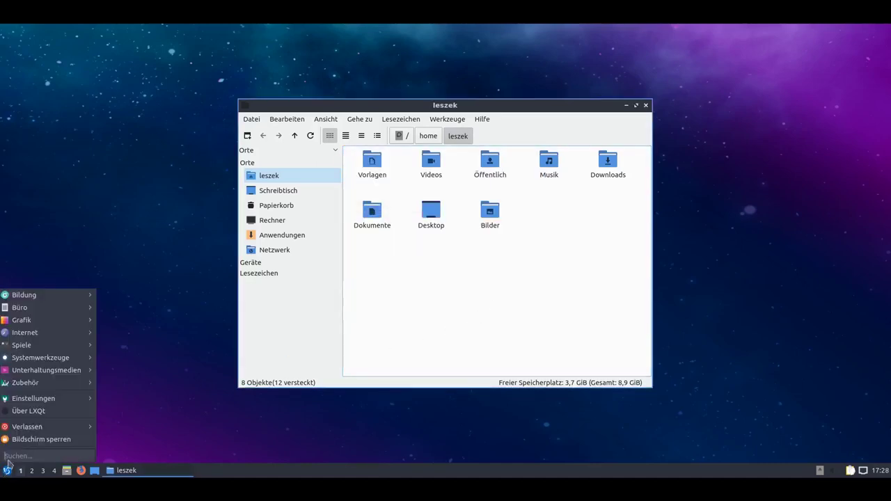
left_click(46, 416)
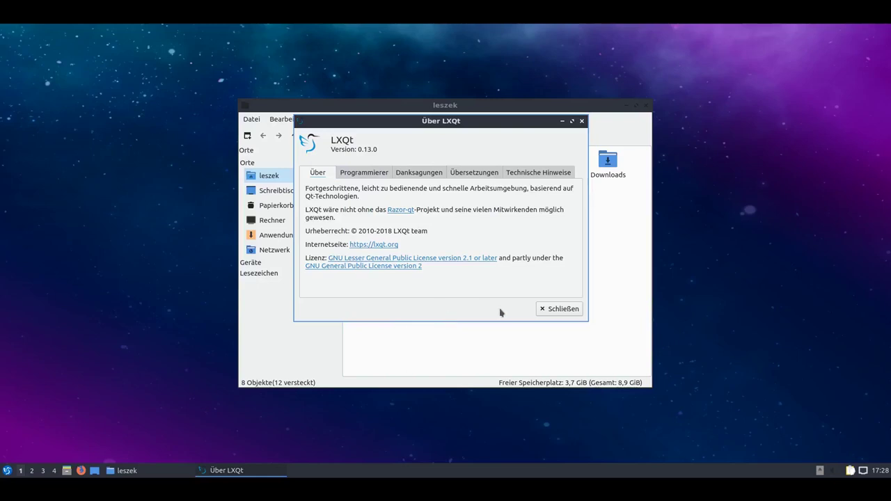
left_click(560, 311)
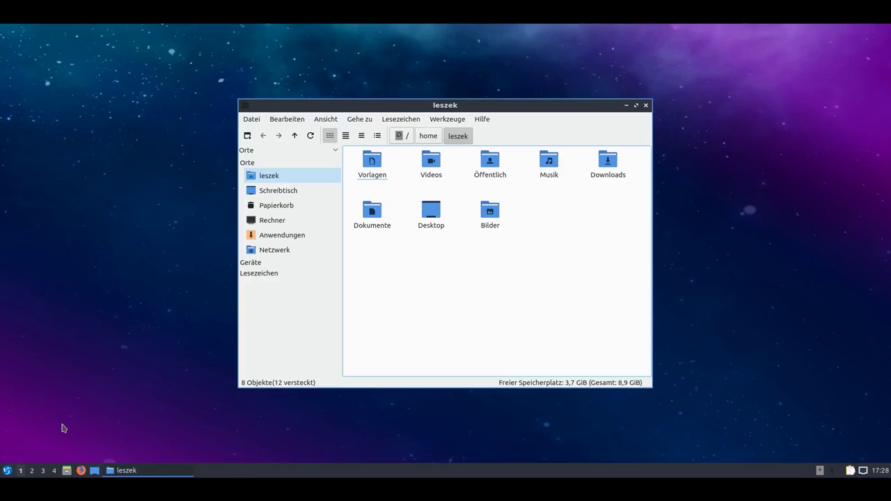
Launch VLC by searching 'vlc', accept its privacy notice with Fortfahren, then close the player.
left_click(8, 470)
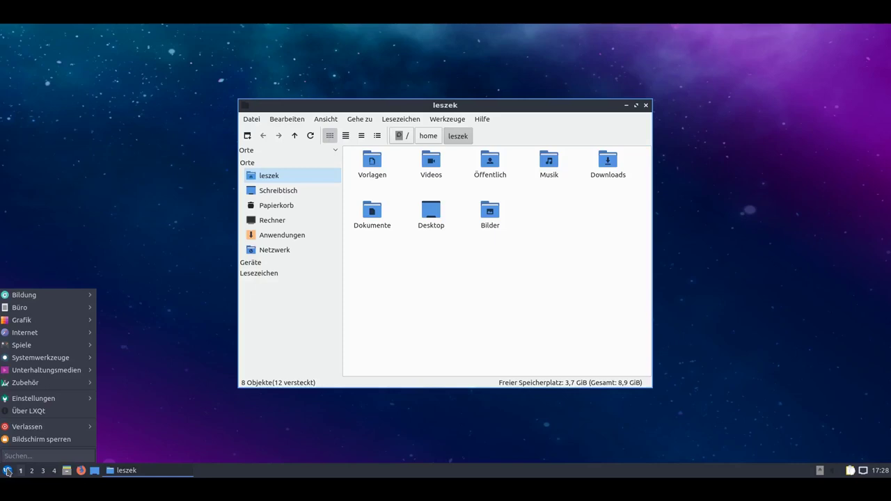
type("vlc")
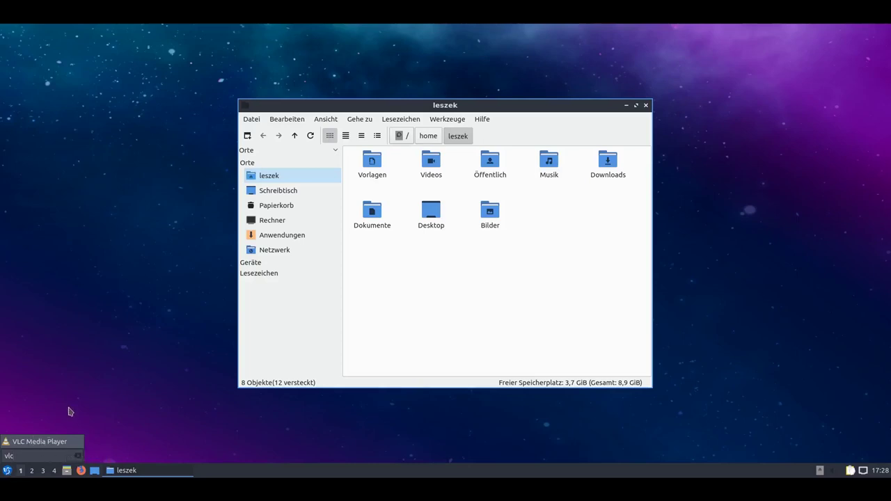
key("Return")
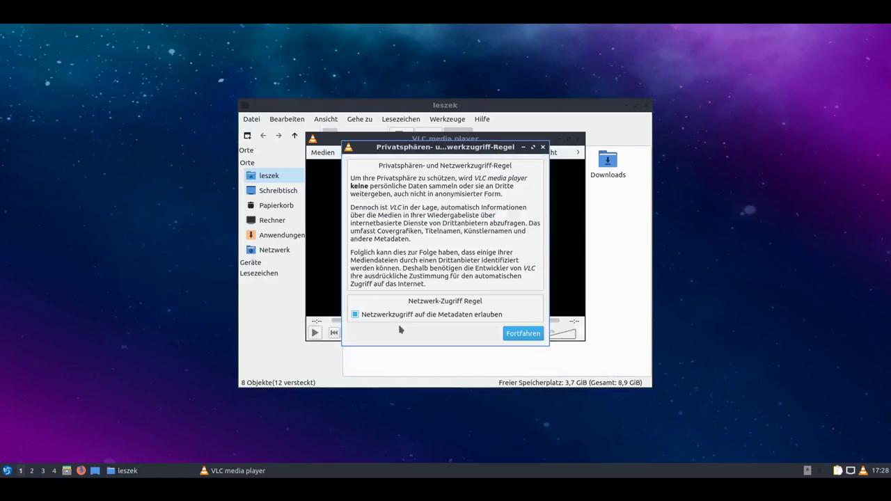
left_click(521, 337)
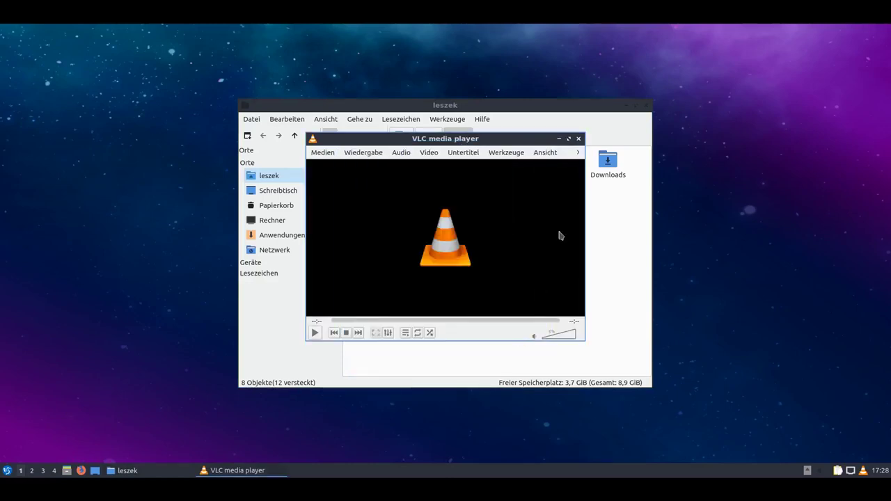
left_click(579, 139)
left_click(6, 470)
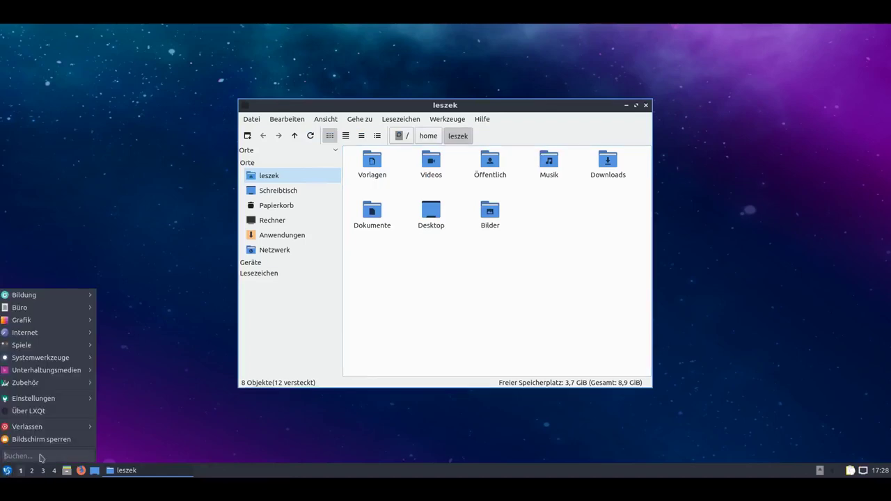
Expand the start menu's Büro category showing LibreOffice Calc, Draw, Impress, Math, Writer and qpdfview.
mouse_move(48, 433)
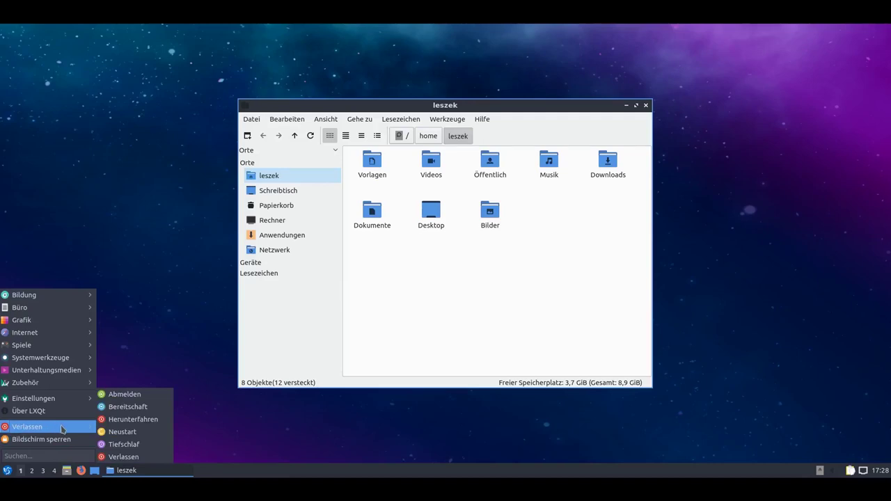
mouse_move(62, 402)
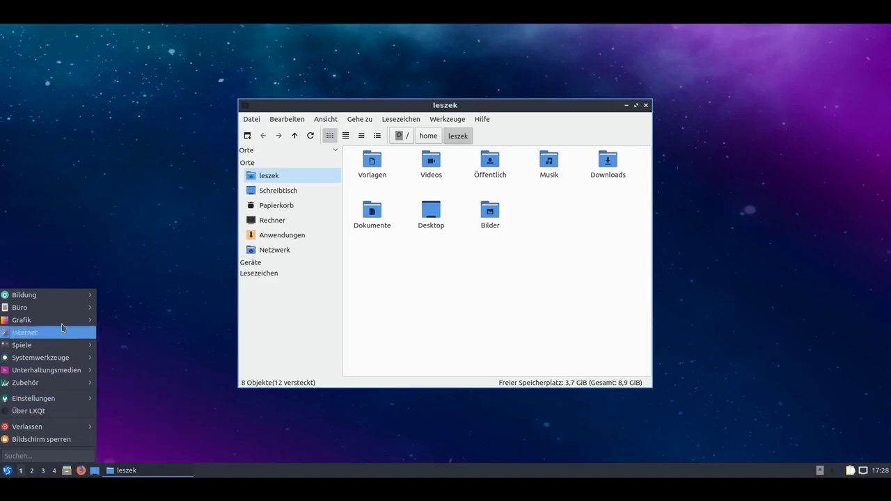
mouse_move(62, 298)
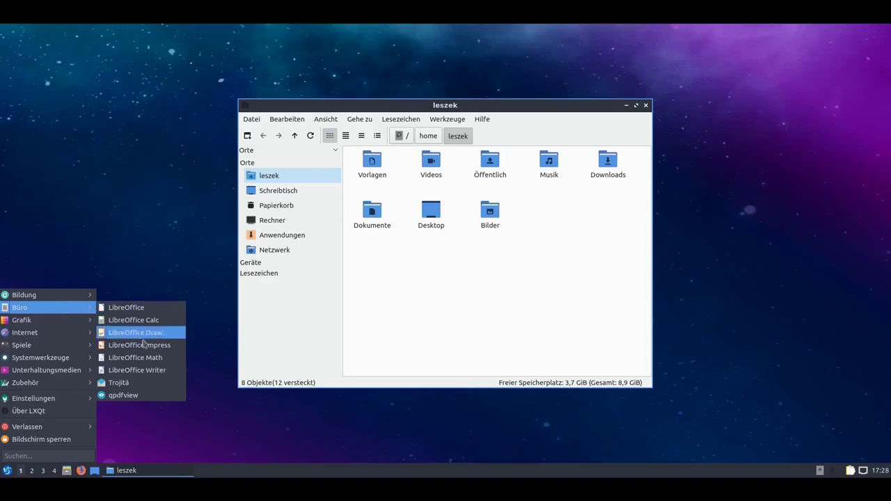
Launch LibreOffice Writer, cancel its Open dialog, and close Writer again.
left_click(147, 370)
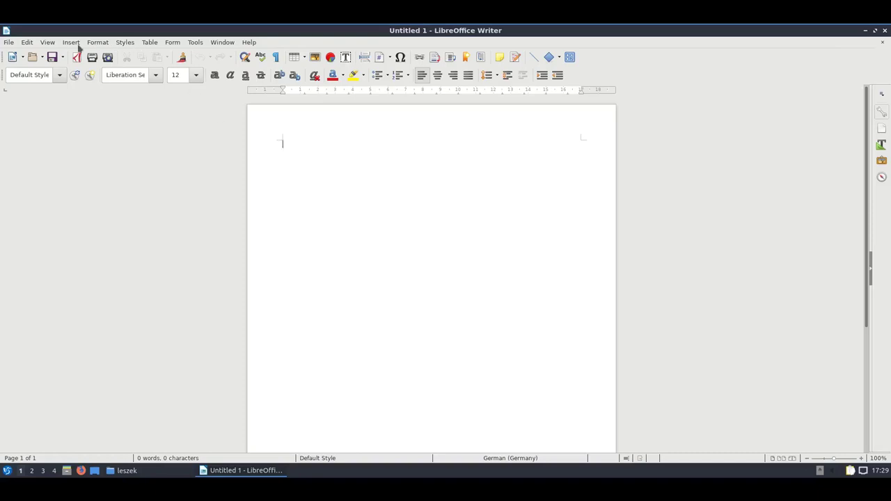
left_click(32, 58)
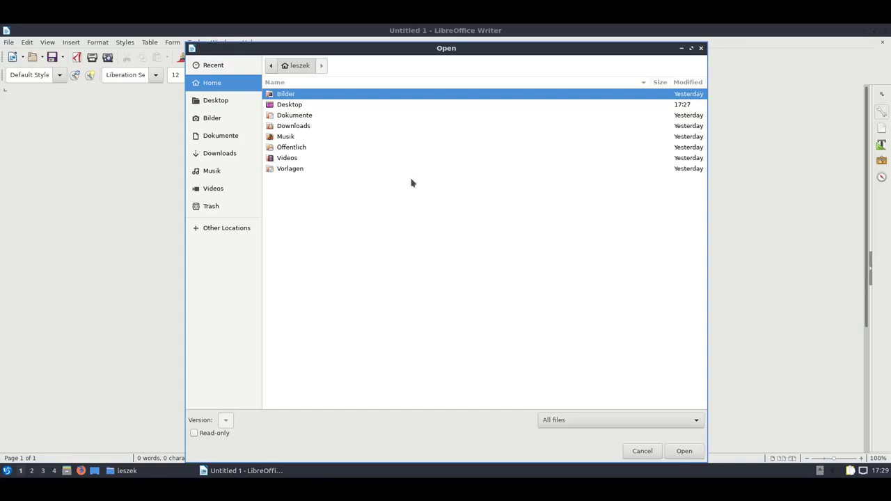
left_click(644, 451)
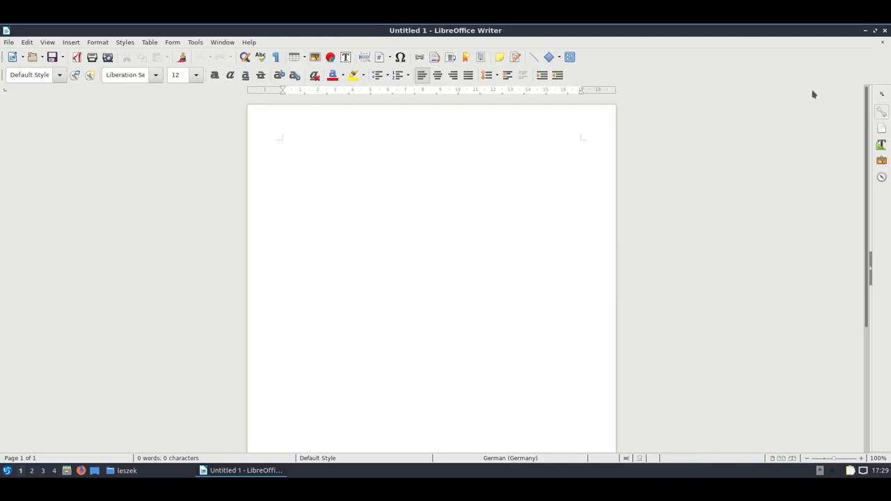
left_click(885, 31)
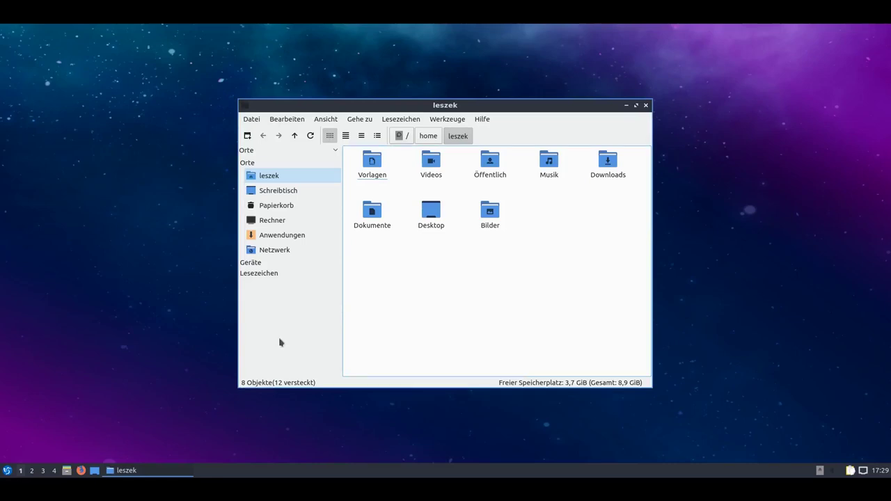
Launch FeatherPad from the start menu and view its About FeatherPad information.
left_click(7, 472)
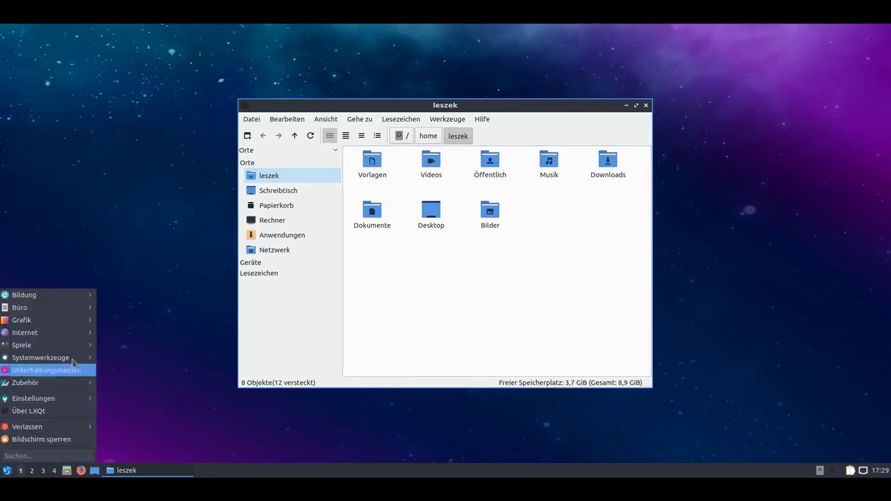
mouse_move(83, 315)
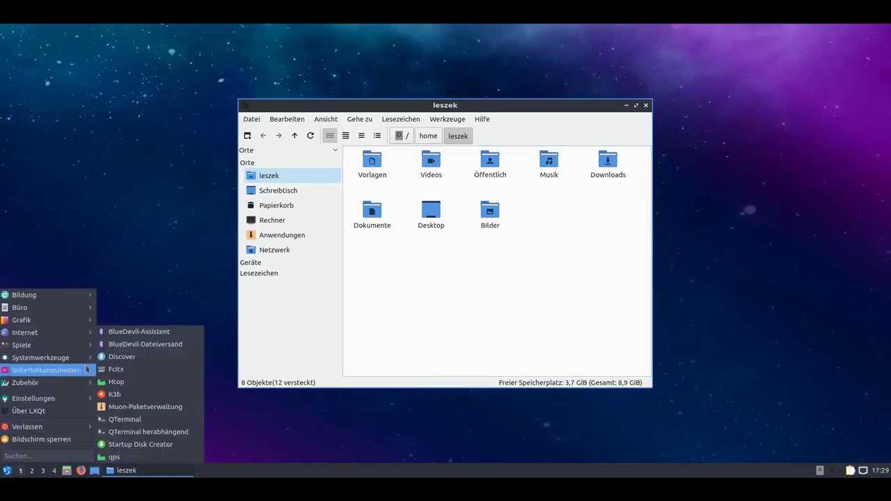
mouse_move(87, 373)
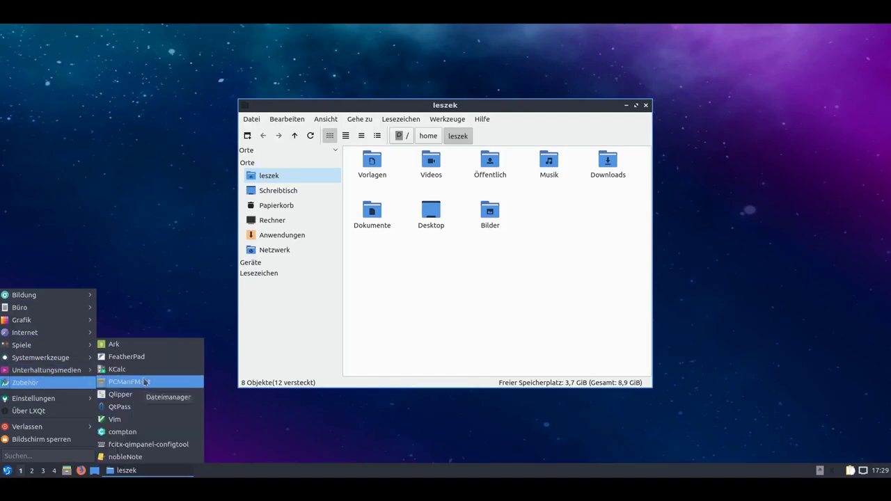
left_click(145, 357)
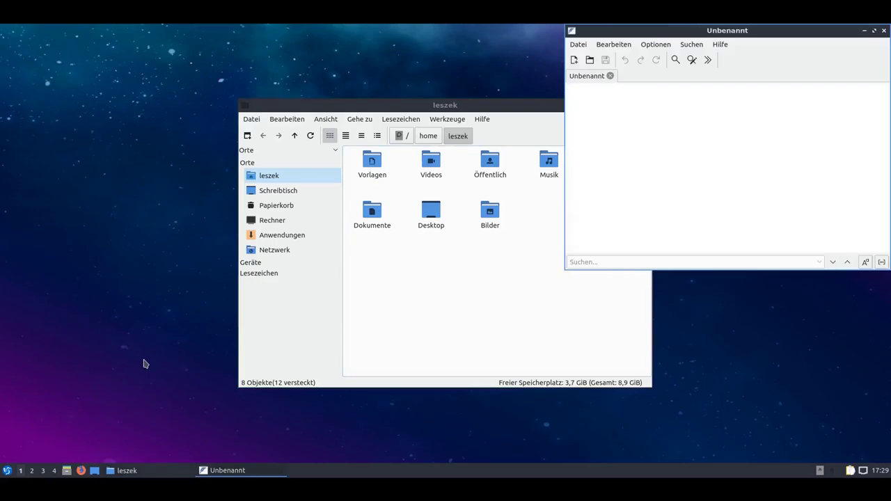
left_click(720, 44)
left_click(724, 70)
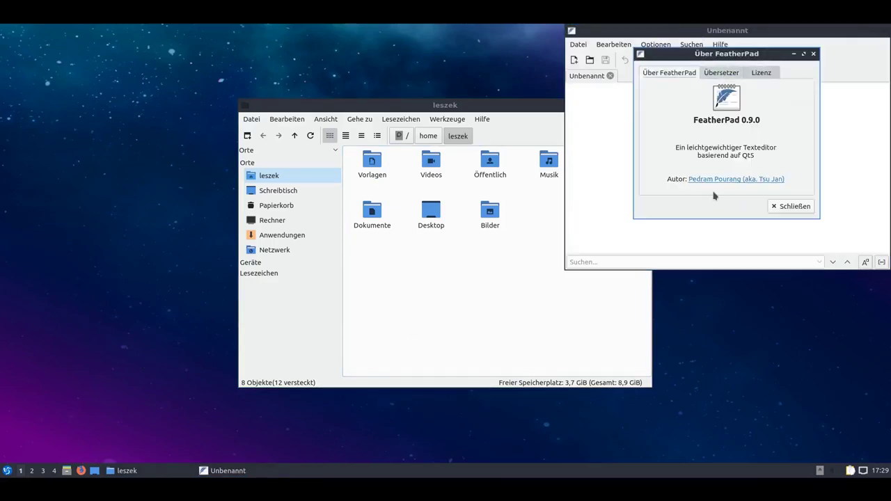
left_click(786, 206)
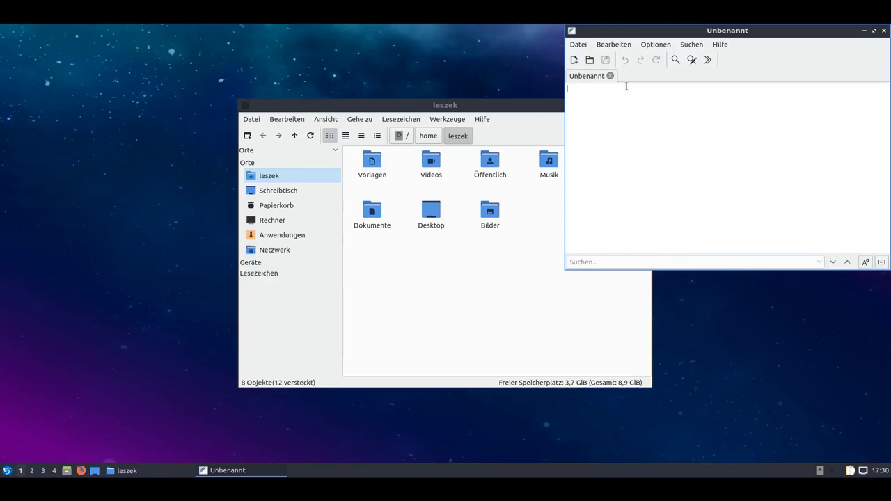
Browse Downloads in FeatherPad's open-file window, cancel it, and close the empty editor.
left_click(589, 63)
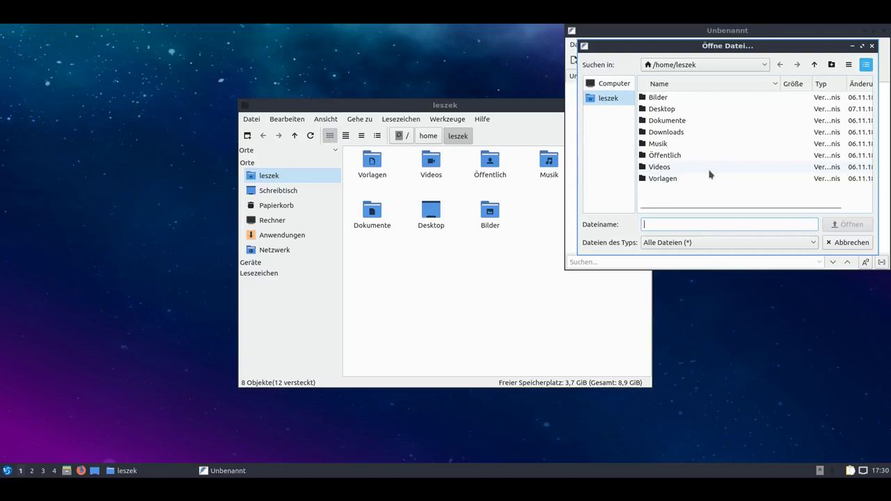
left_click(677, 133)
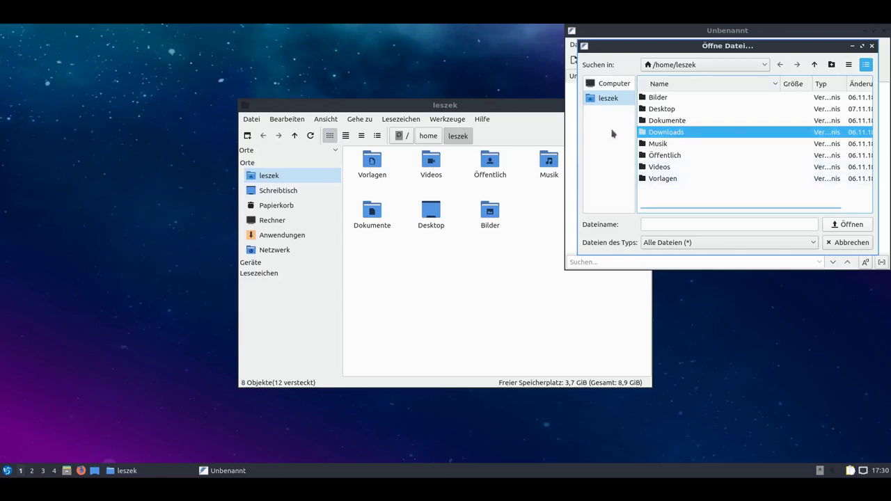
left_click(850, 244)
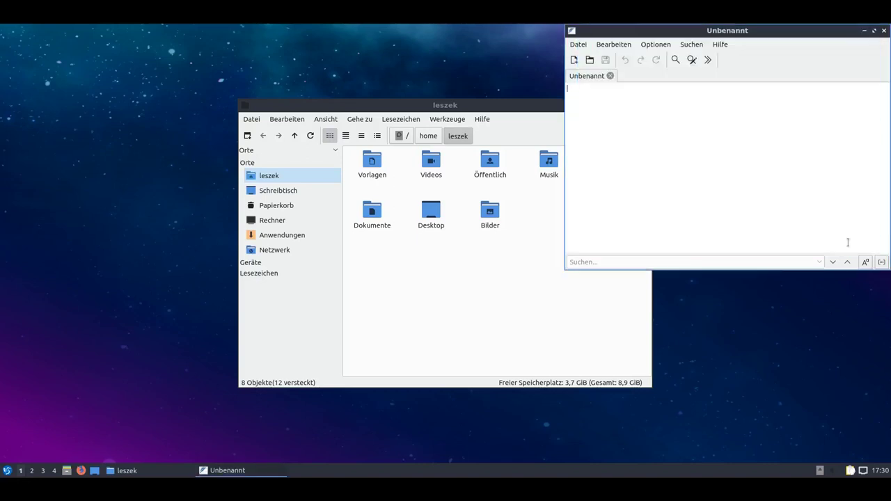
left_click(884, 31)
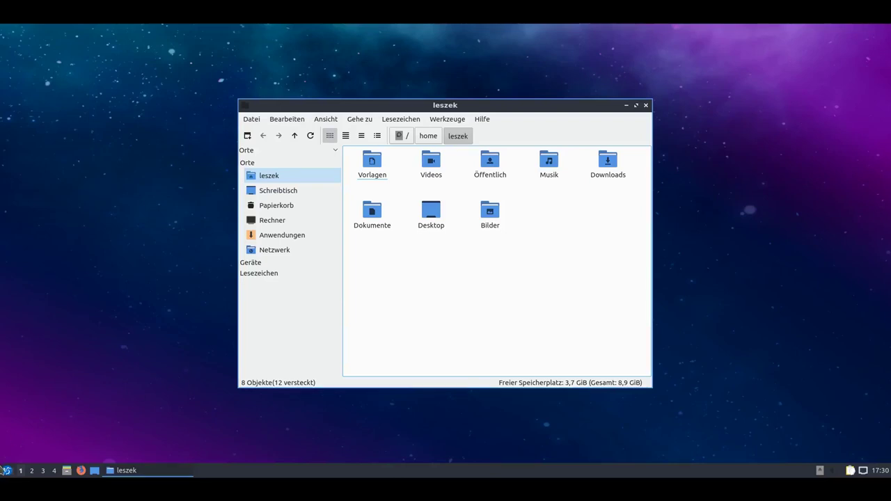
Launch the Trojitá mail client from the Büro menu.
left_click(6, 471)
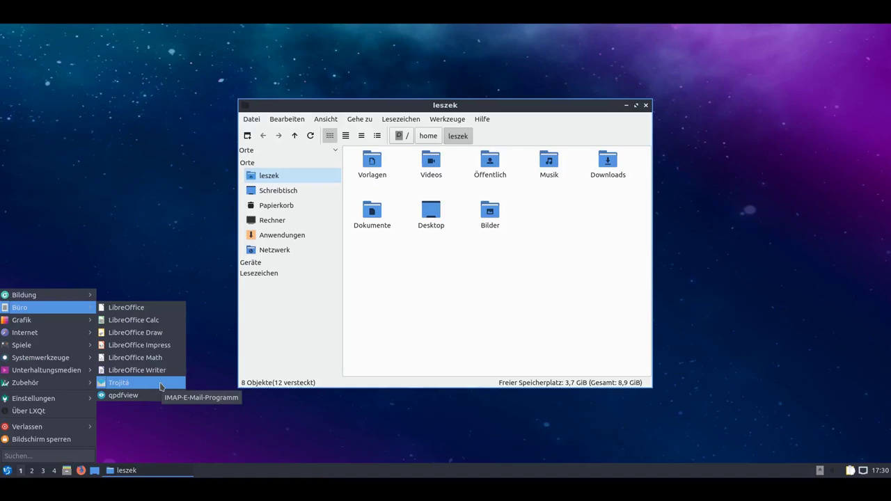
left_click(161, 384)
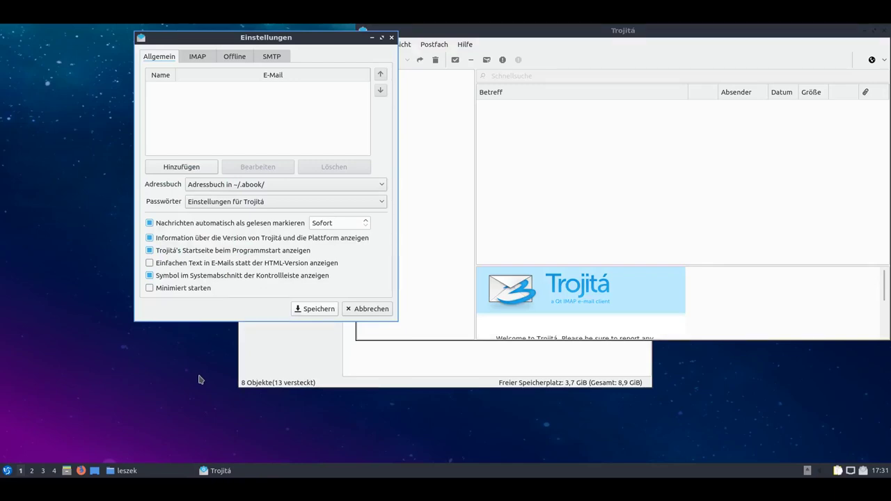
Add a first sender identity with the test account's full name and e-mail address.
left_click(184, 169)
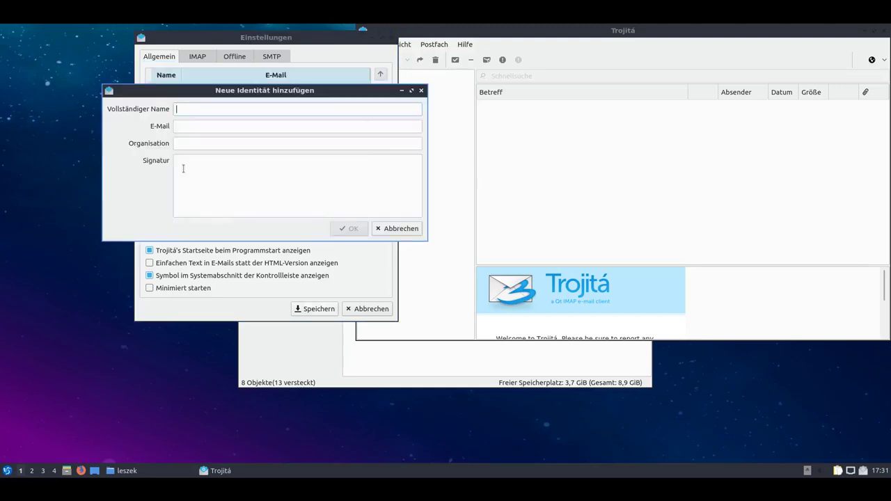
type("Leszek Lesner Testaccount")
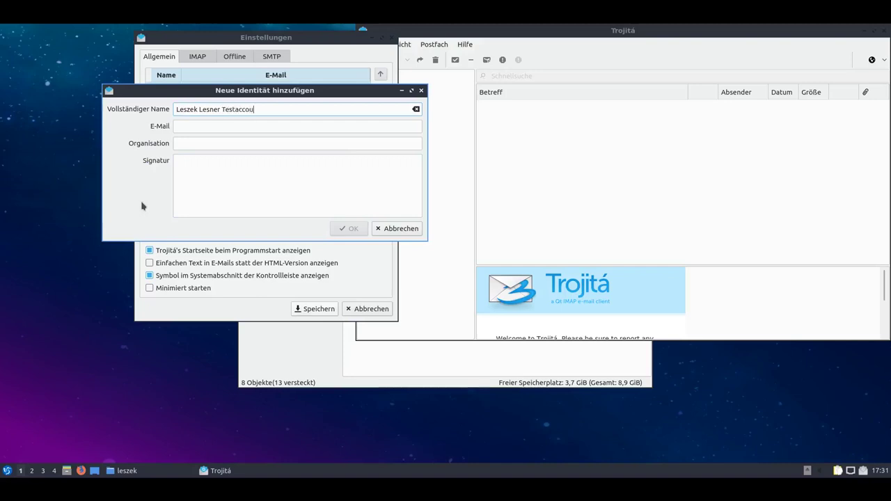
key("Tab")
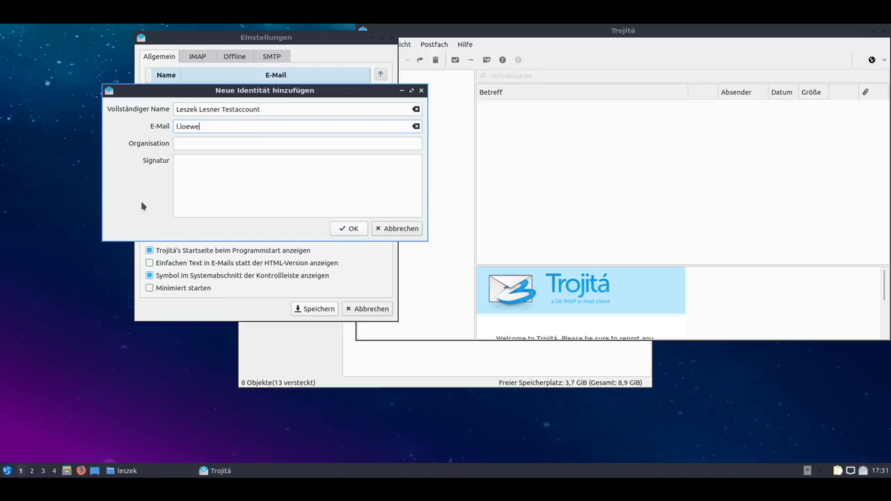
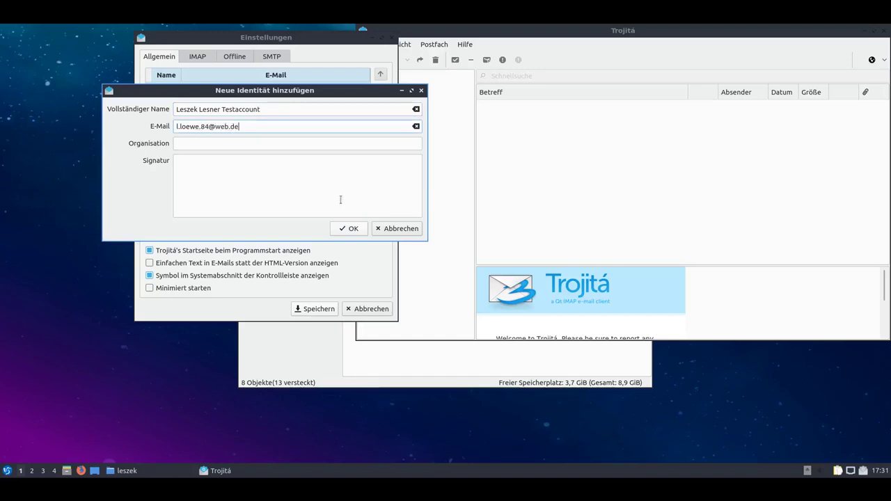
left_click(350, 227)
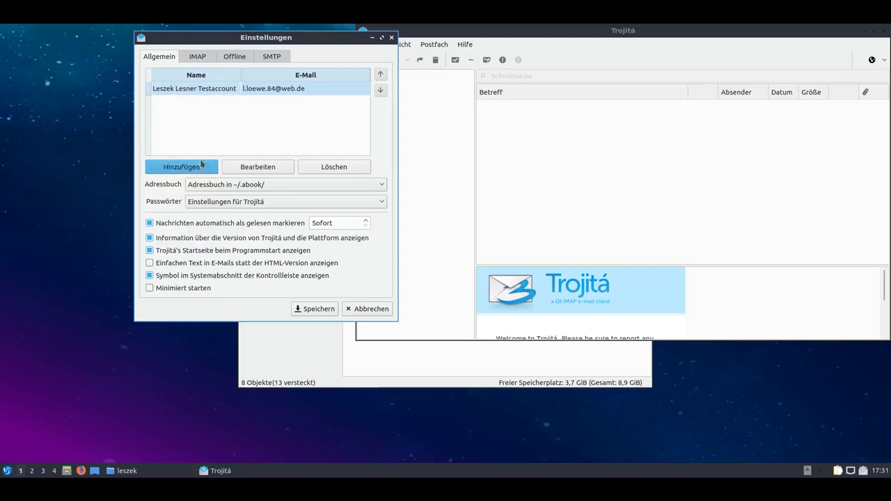
left_click(199, 59)
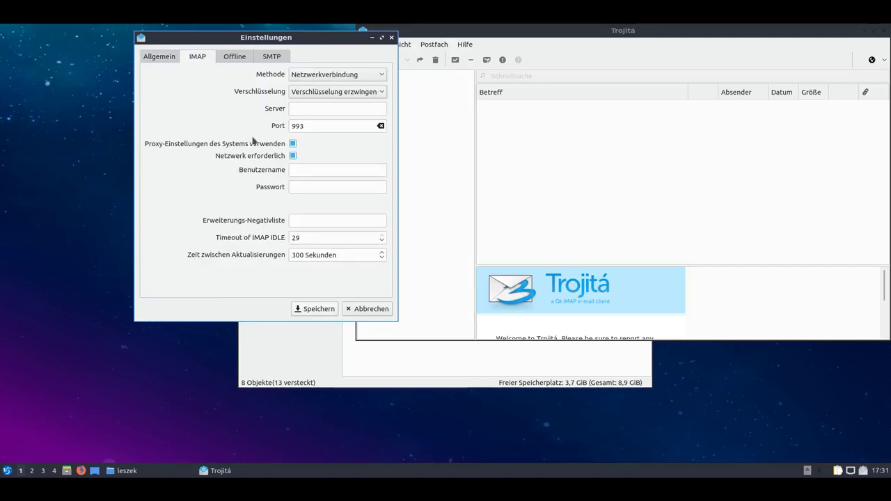
left_click(164, 59)
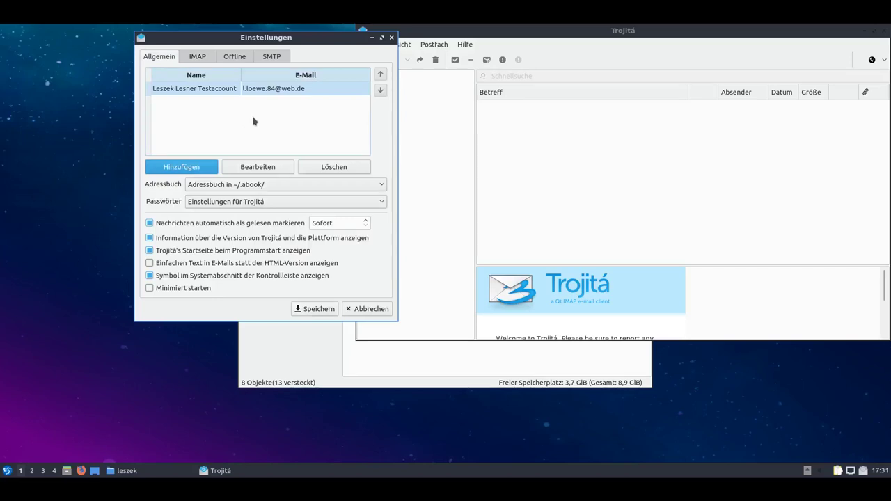
Add a second sender identity with the user's full name and Googlemail address.
left_click(183, 168)
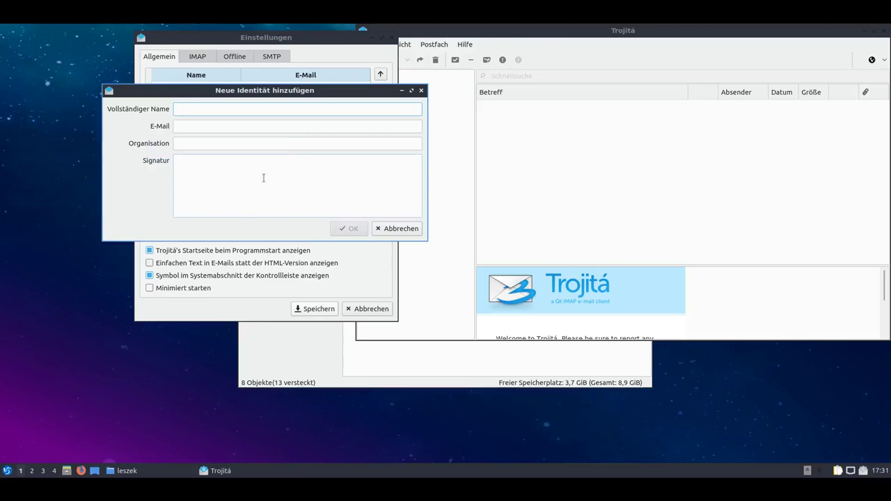
type("Leszek Lesner")
key("Tab")
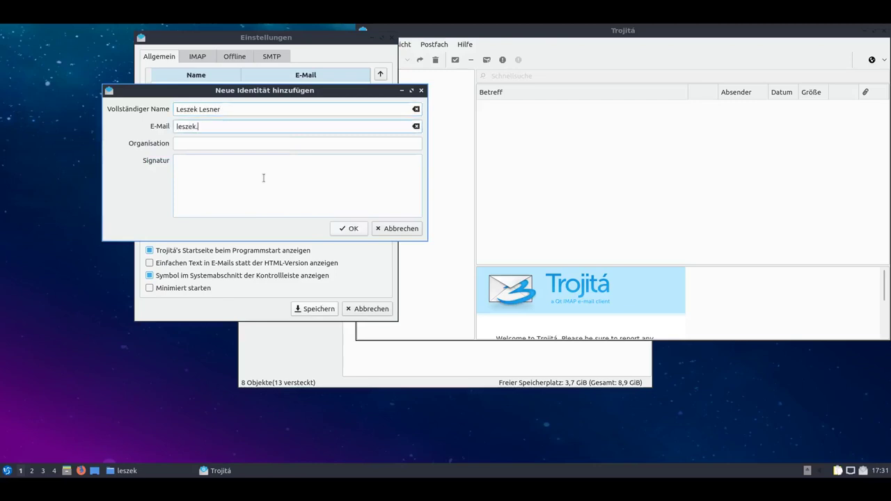
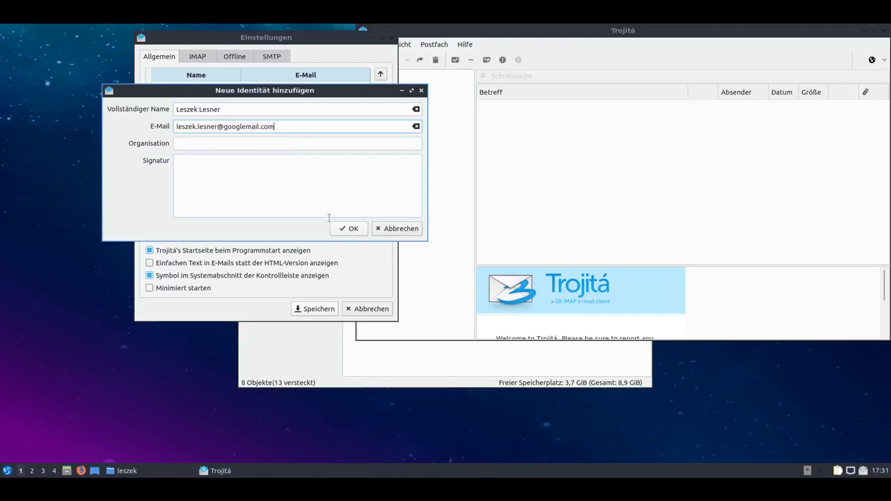
left_click(351, 228)
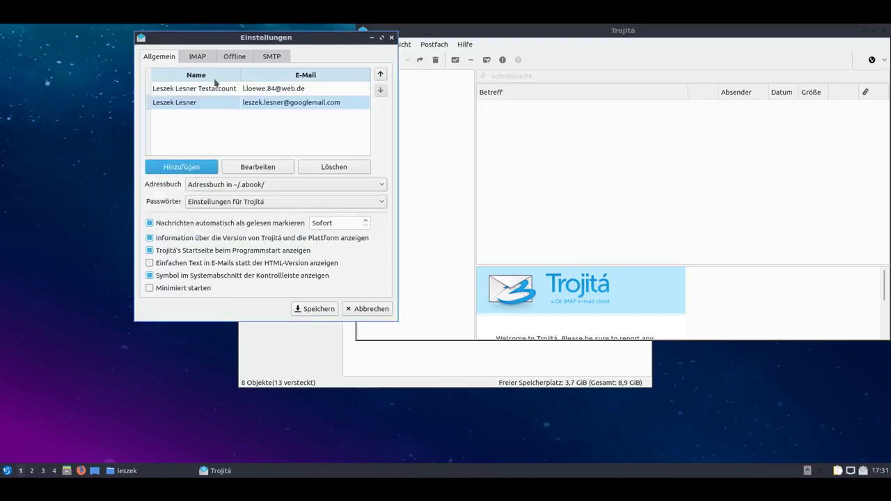
Set the IMAP server to imap.googlemail.com and review the first identity without changing it.
left_click(199, 57)
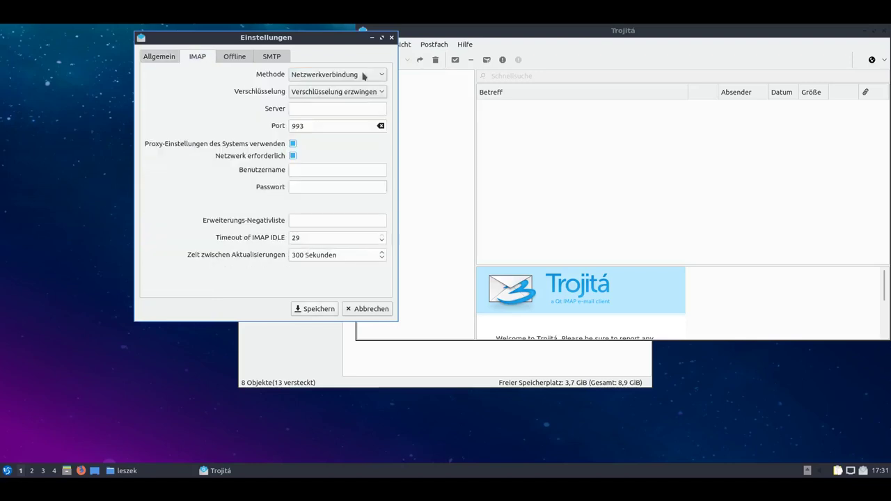
left_click(338, 109)
type("imap.googlemail.com")
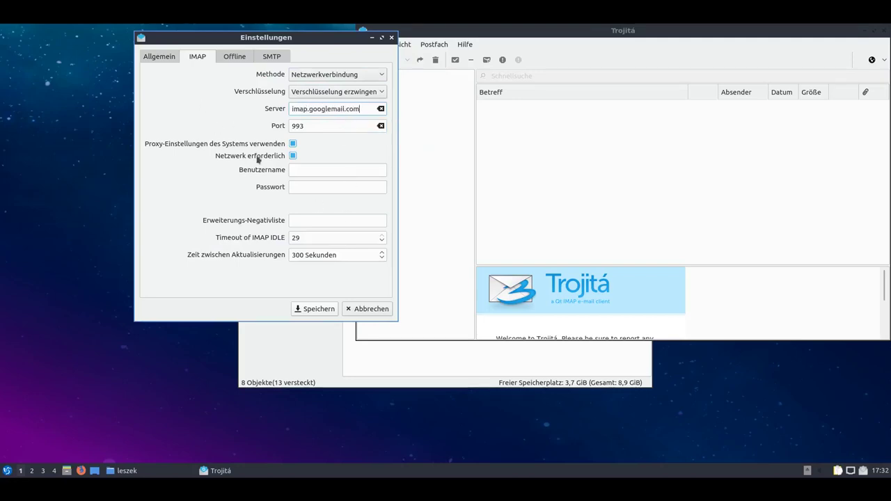
left_click(160, 57)
left_click(209, 89)
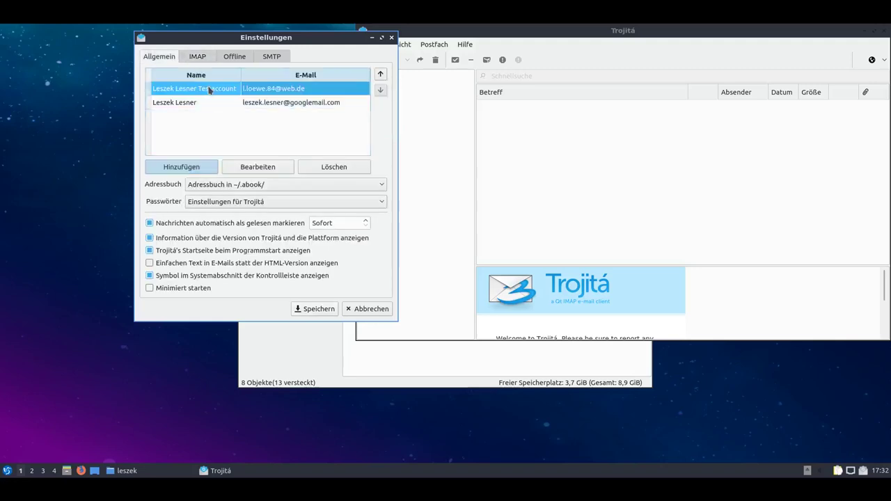
left_click(197, 57)
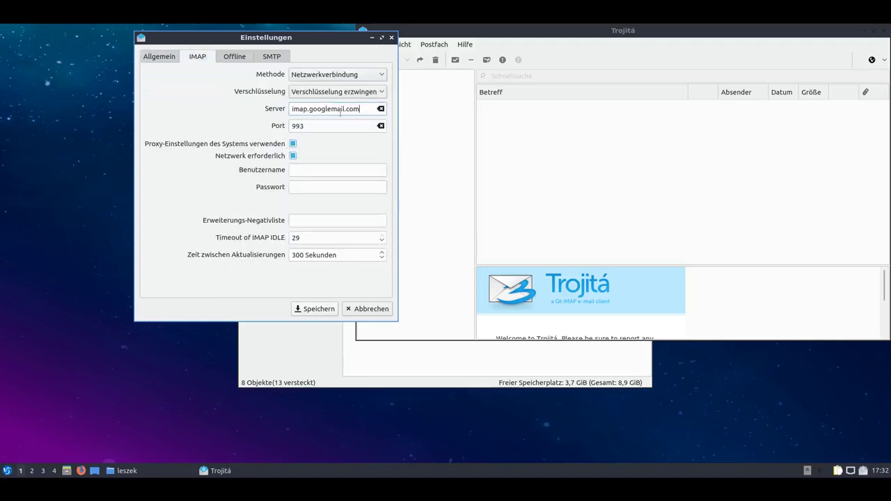
left_click(160, 58)
double_click(261, 96)
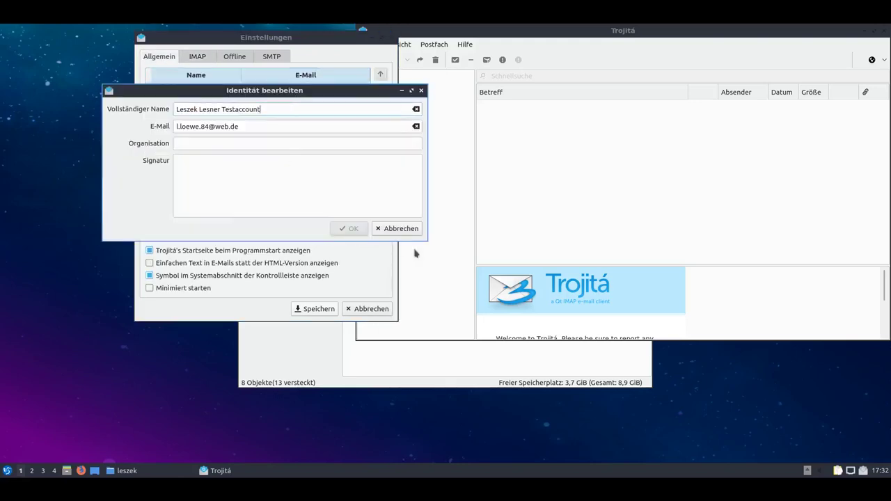
left_click(393, 231)
Change the IMAP server to imap.web.de and enter the account's username and password.
left_click(203, 61)
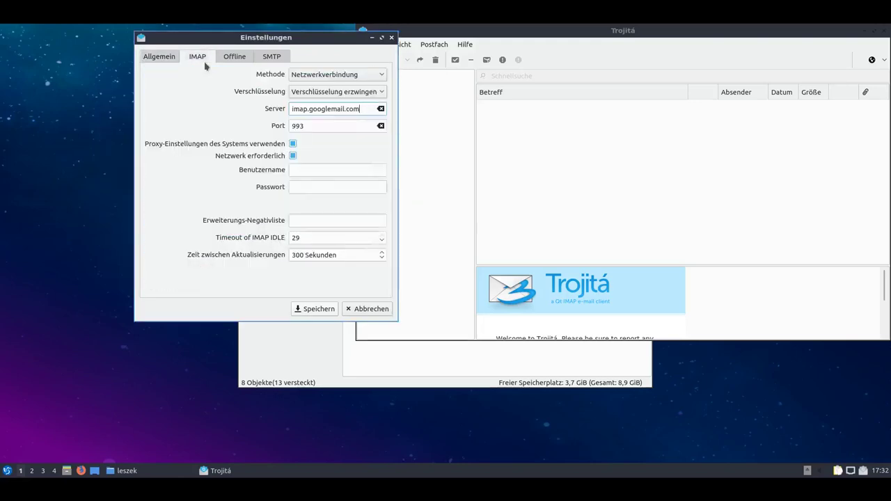
left_click(381, 109)
type("imap.web.de")
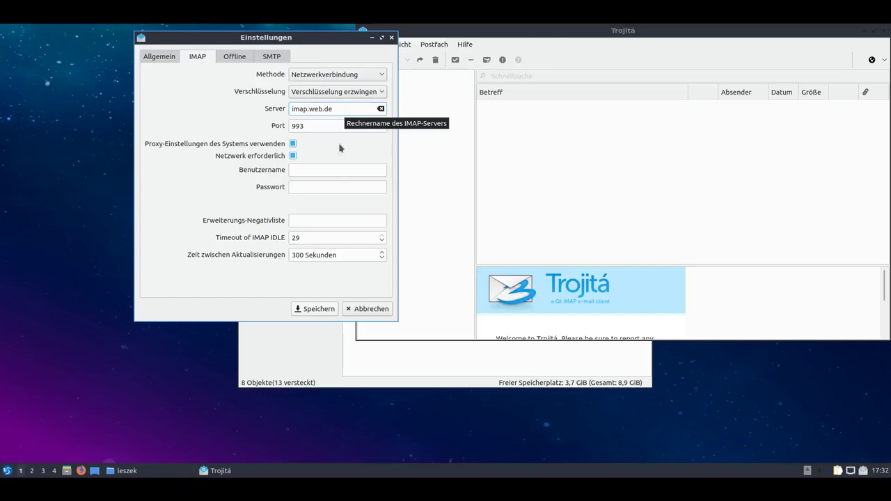
left_click(335, 169)
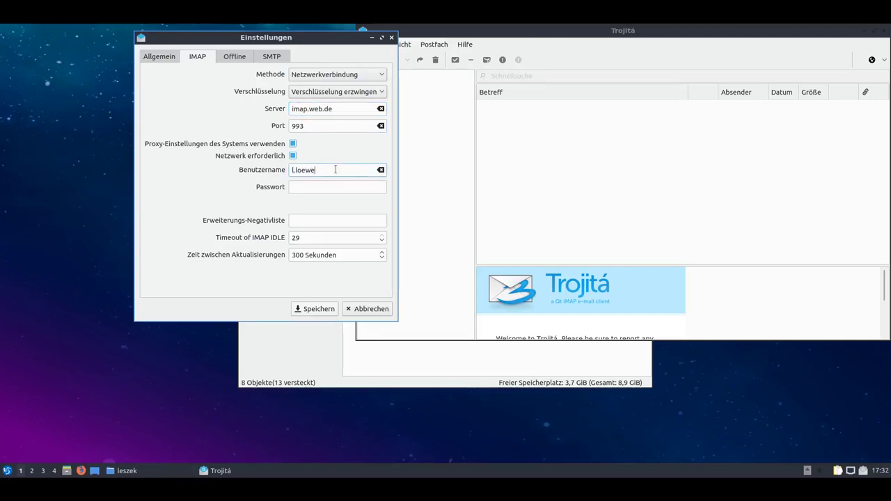
key("Tab")
type("●●●●●●●●●")
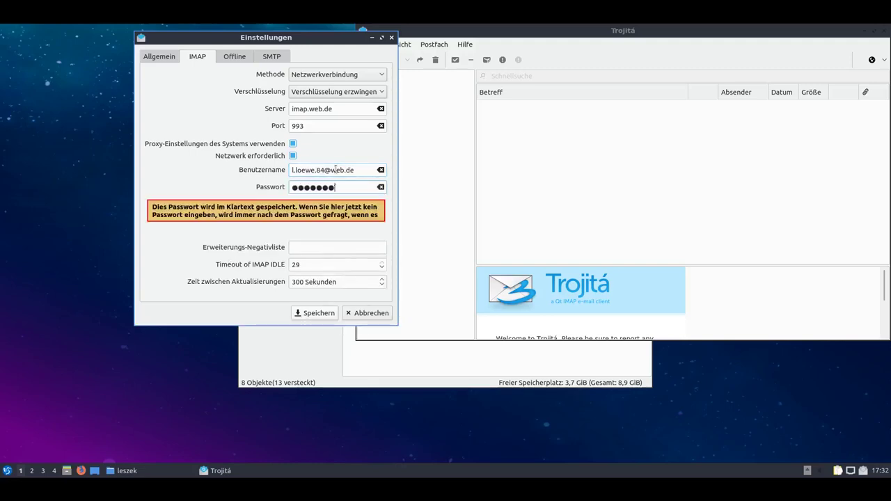
type("●●●●●●")
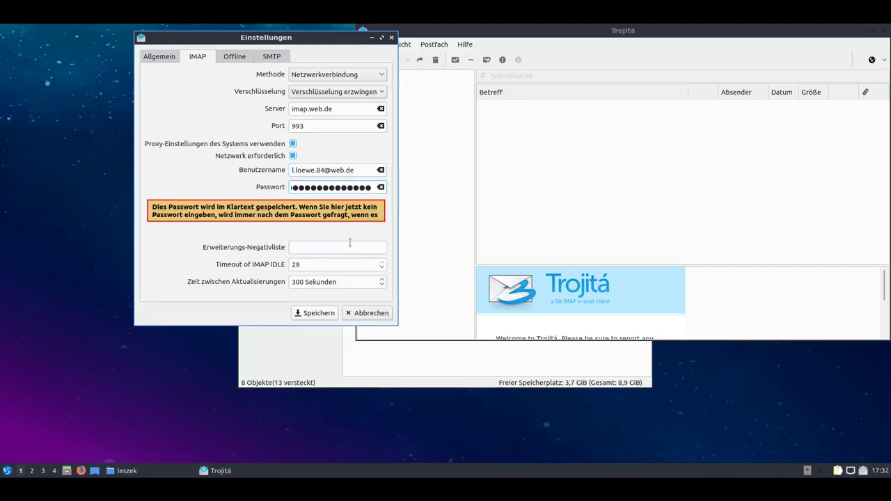
Set the SMTP server to smtp.web.de and save the account settings.
left_click(240, 58)
left_click(266, 59)
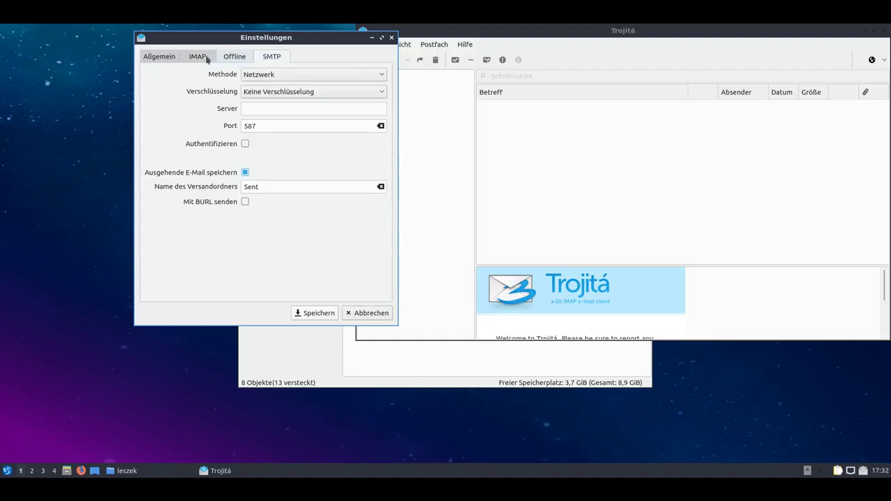
left_click(198, 57)
left_click(160, 57)
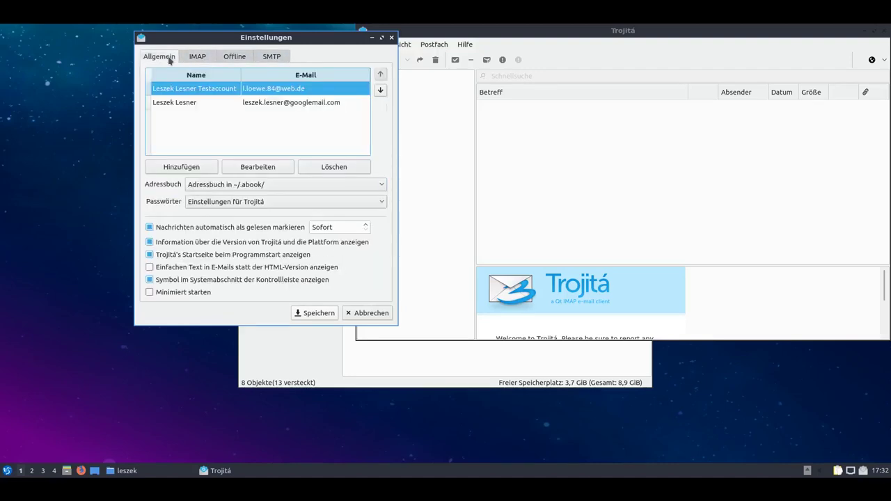
left_click(321, 317)
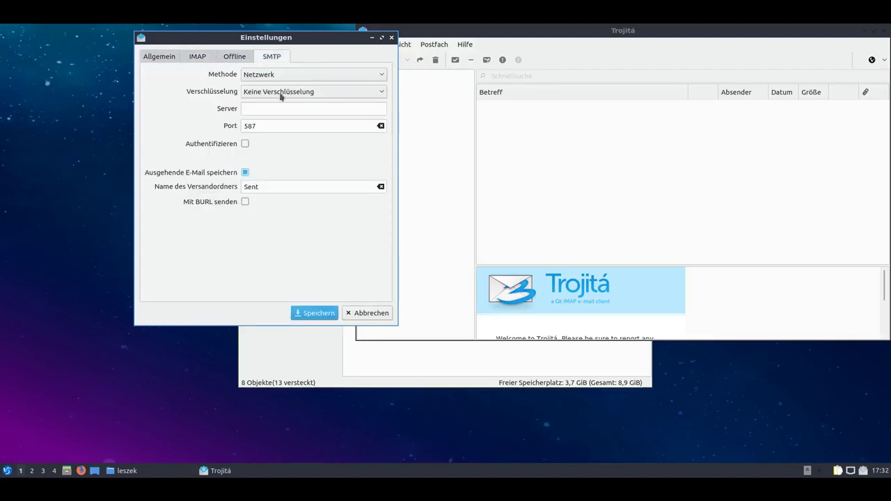
left_click(269, 110)
type("smtp.web.de")
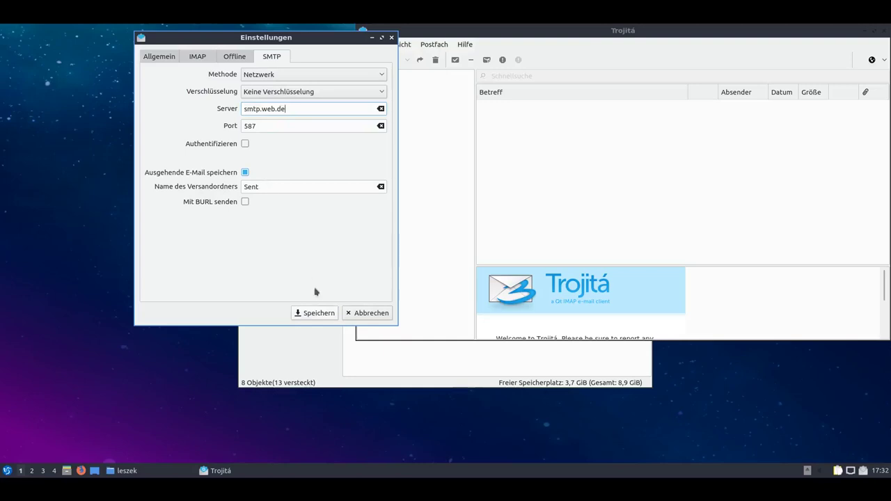
left_click(314, 312)
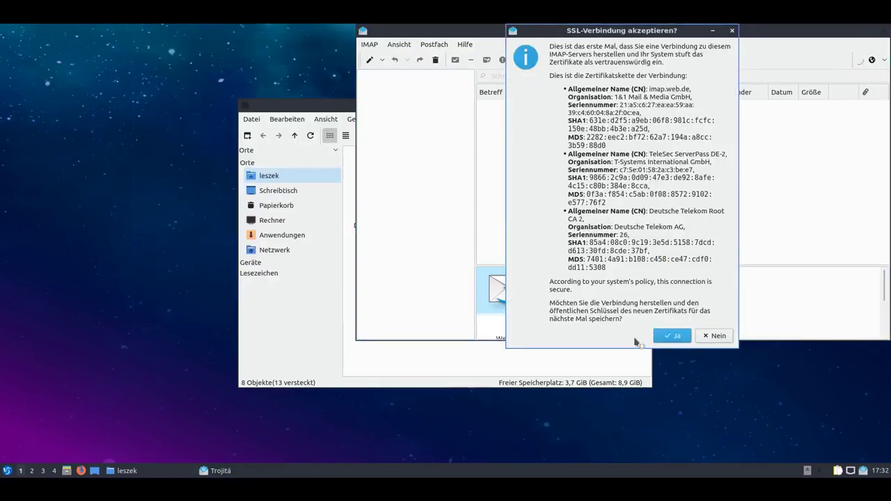
Trust the imap.web.de SSL certificate and list the INBOX messages.
left_click(673, 337)
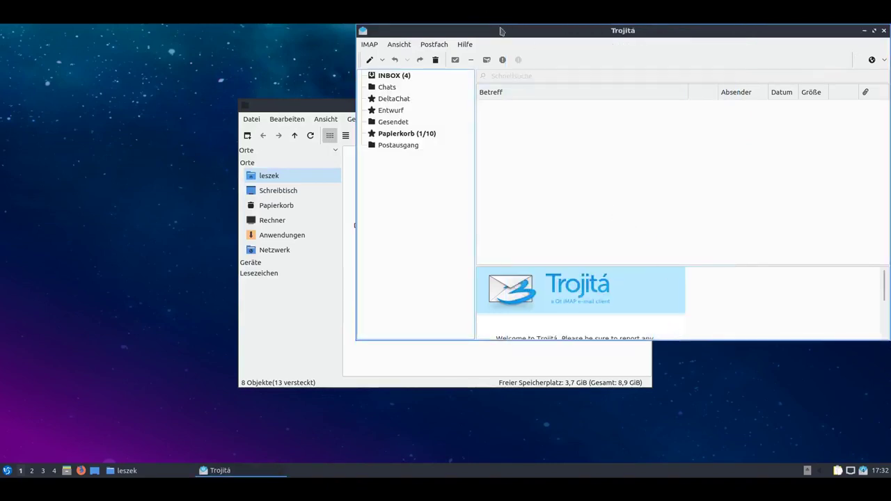
left_click_drag(500, 31, 447, 131)
left_click(387, 153)
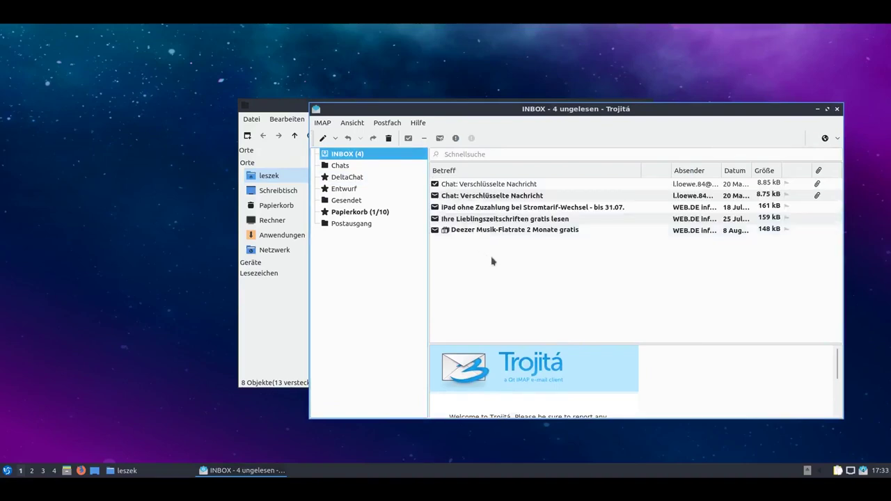
Read the iPad offer e-mail in a maximized window with an enlarged preview pane.
left_click(517, 209)
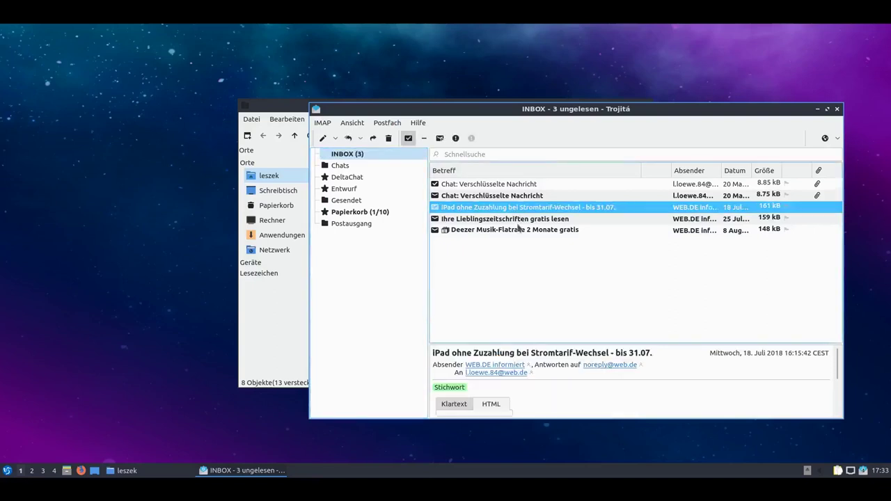
left_click(826, 108)
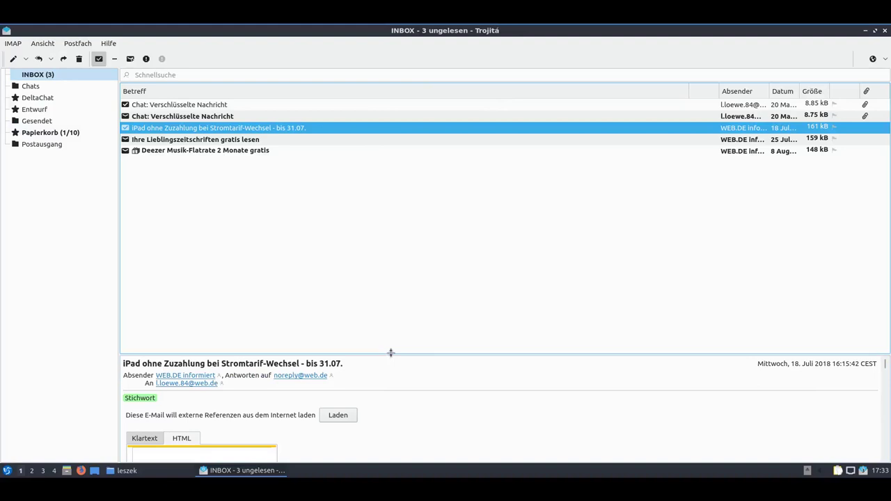
left_click_drag(390, 353, 413, 216)
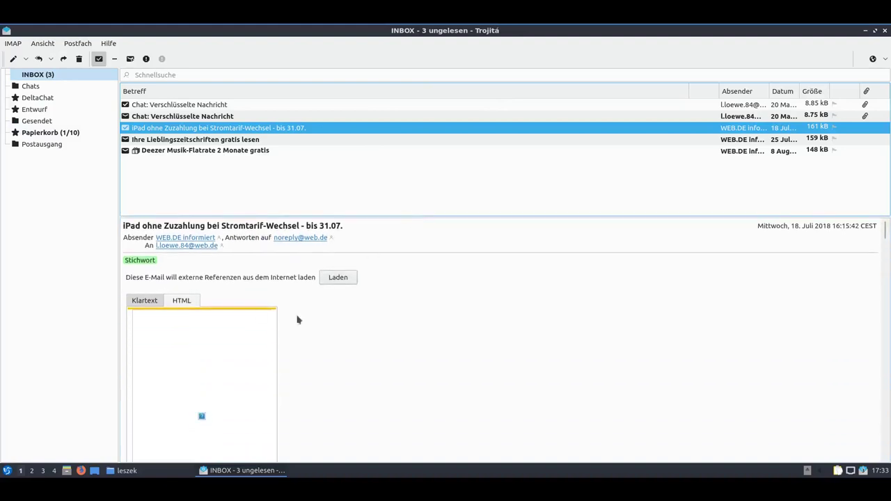
double_click(213, 129)
left_click_drag(689, 33, 495, 99)
scroll(668, 261, "down", 6)
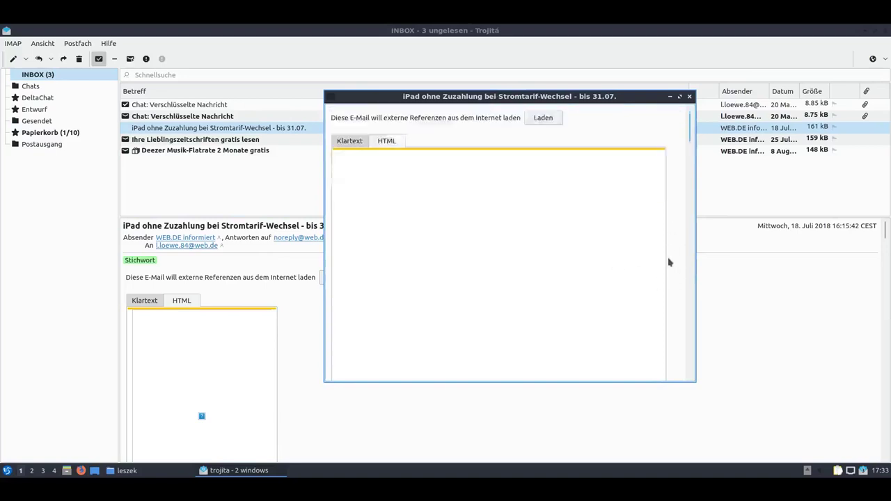
scroll(669, 262, "up", 2)
scroll(668, 262, "up", 3)
scroll(668, 262, "up", 2)
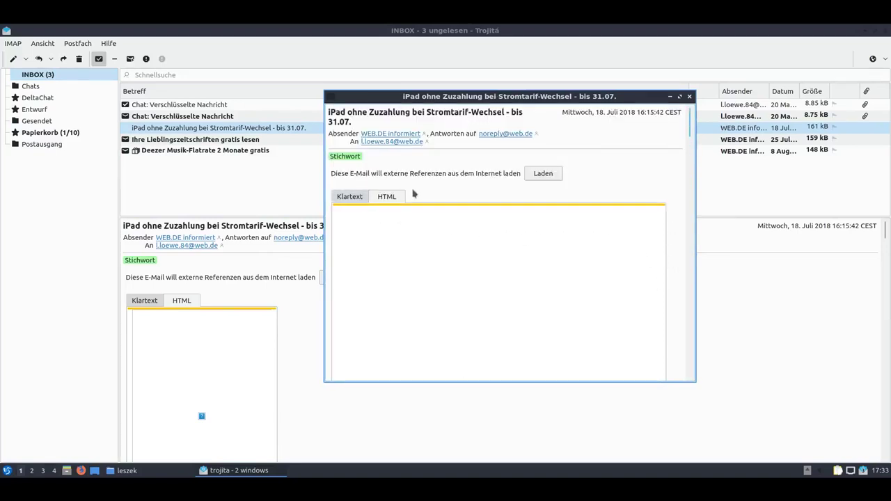
scroll(583, 256, "down", 6)
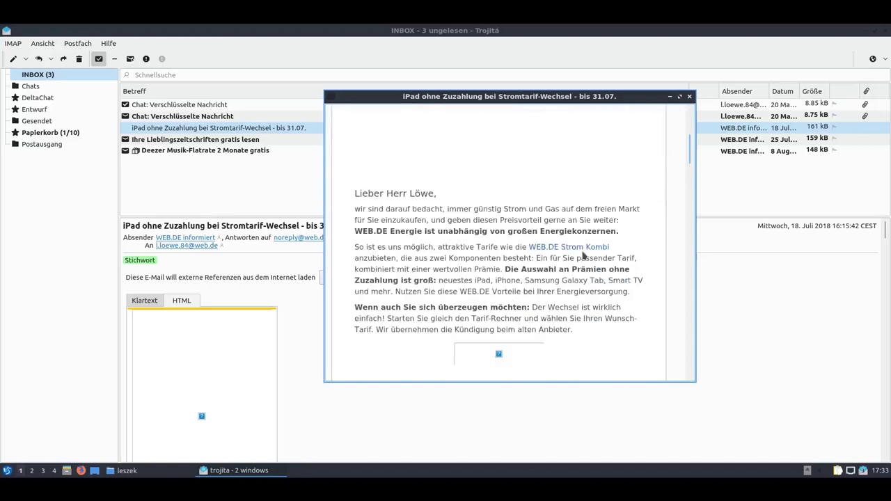
scroll(584, 257, "up", 6)
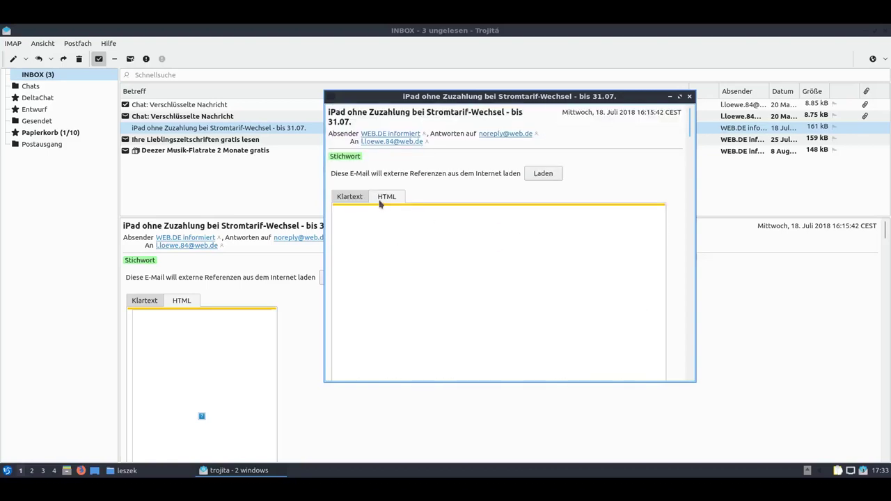
left_click(352, 197)
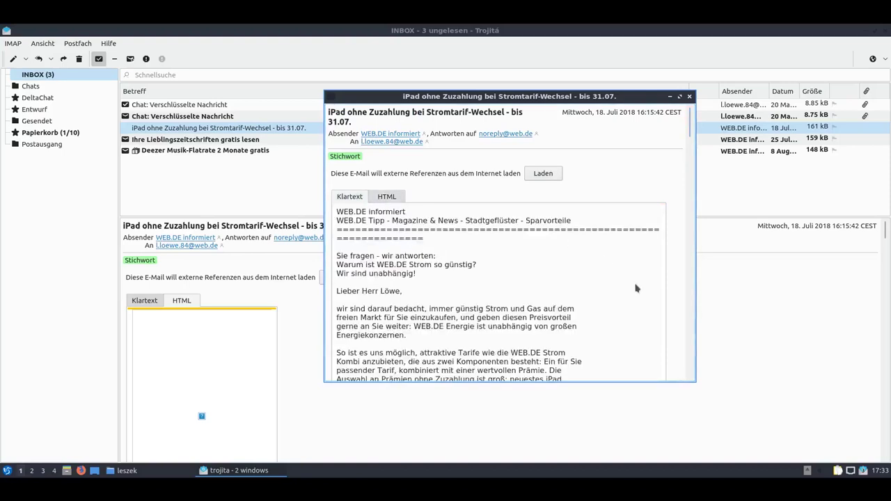
scroll(636, 289, "down", 2)
scroll(583, 249, "down", 10)
scroll(583, 248, "up", 11)
scroll(381, 183, "up", 1)
left_click(385, 198)
left_click(355, 199)
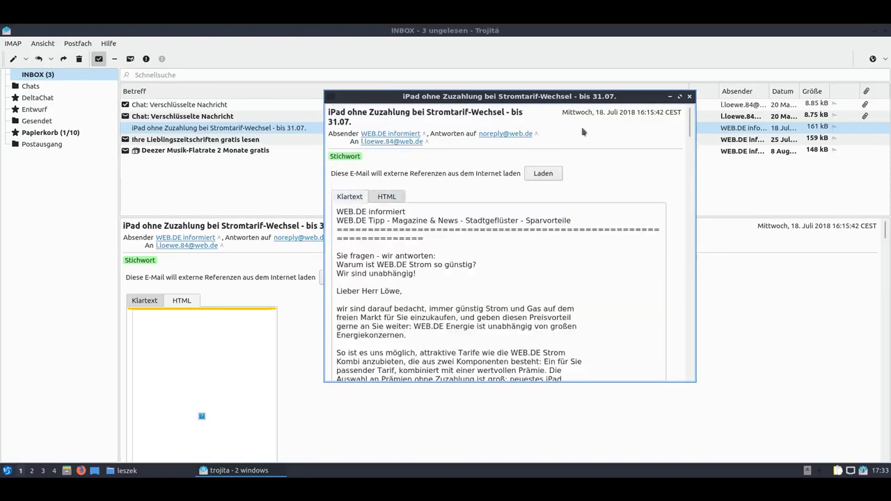
left_click(680, 96)
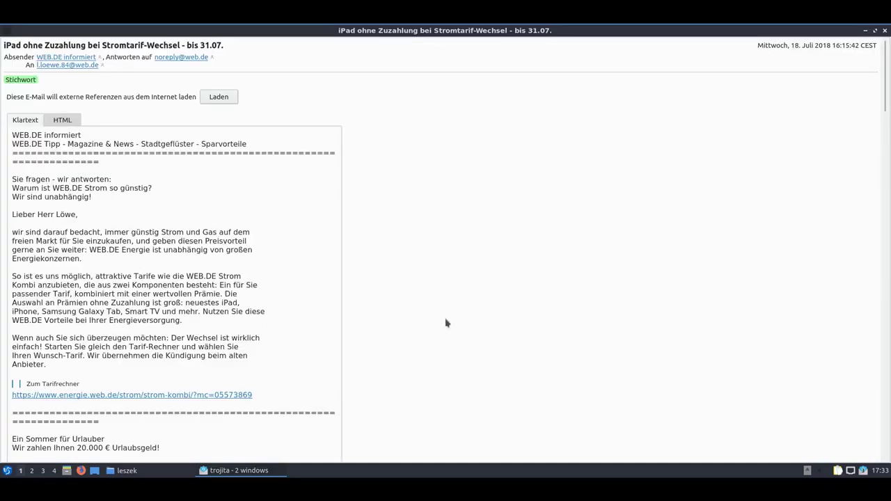
scroll(446, 323, "down", 15)
scroll(879, 305, "down", 10)
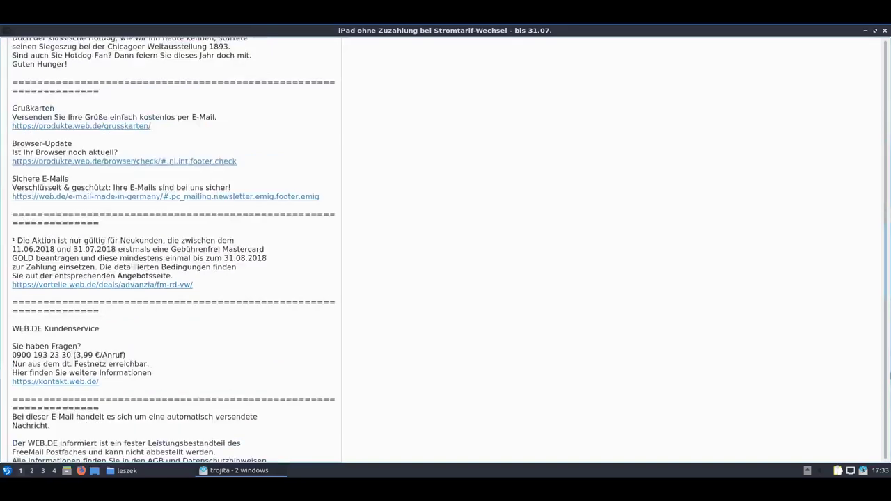
scroll(878, 304, "up", 20)
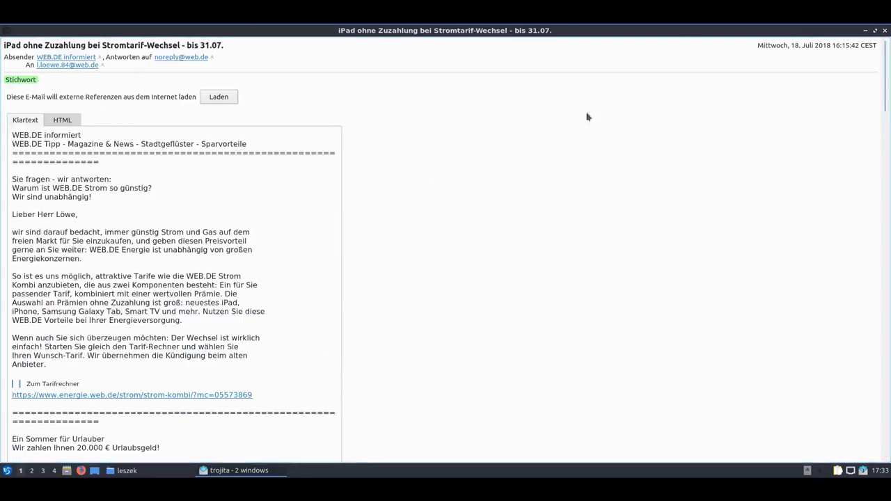
left_click(885, 31)
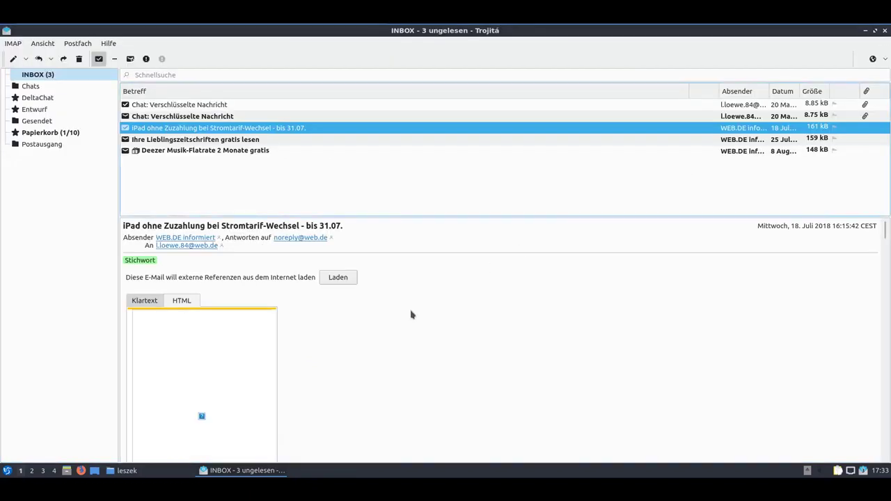
Look over the iPad message's actions, the network connection options and the compose options.
right_click(204, 129)
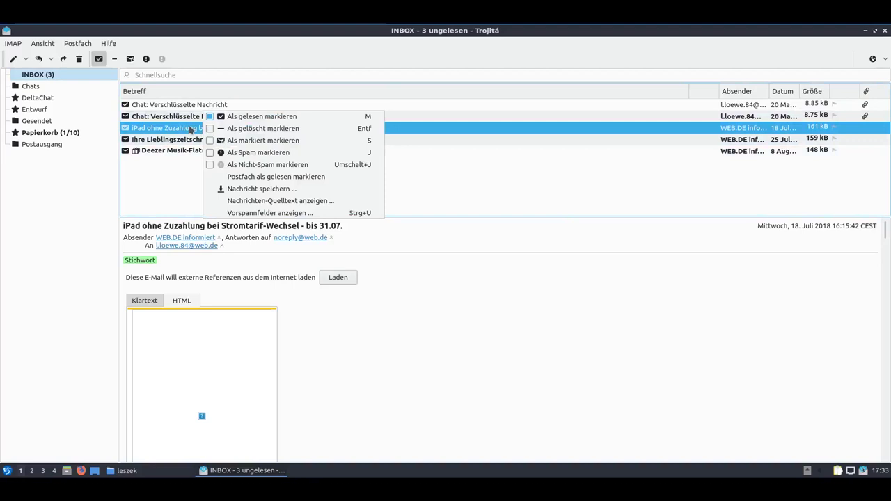
key("Escape")
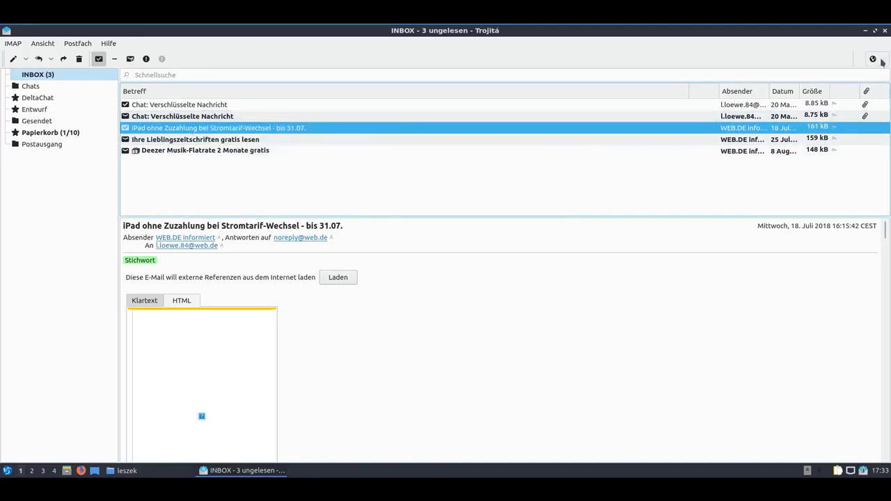
left_click(881, 61)
left_click(882, 61)
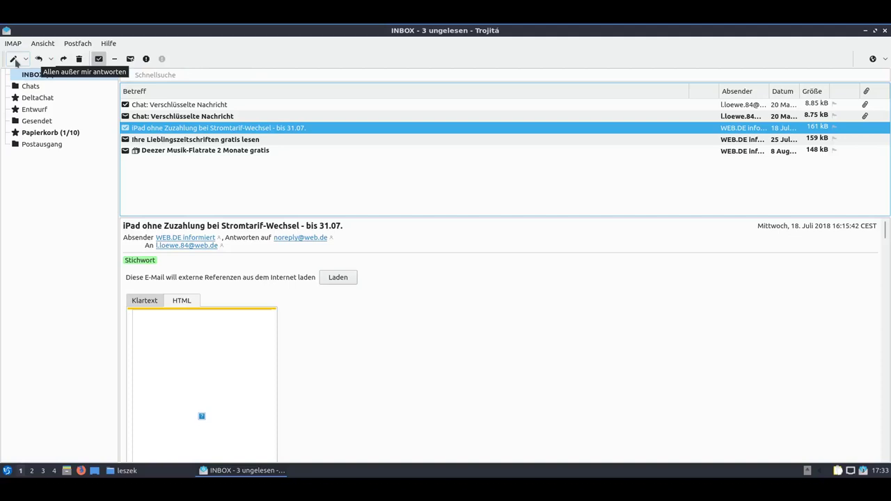
left_click(27, 60)
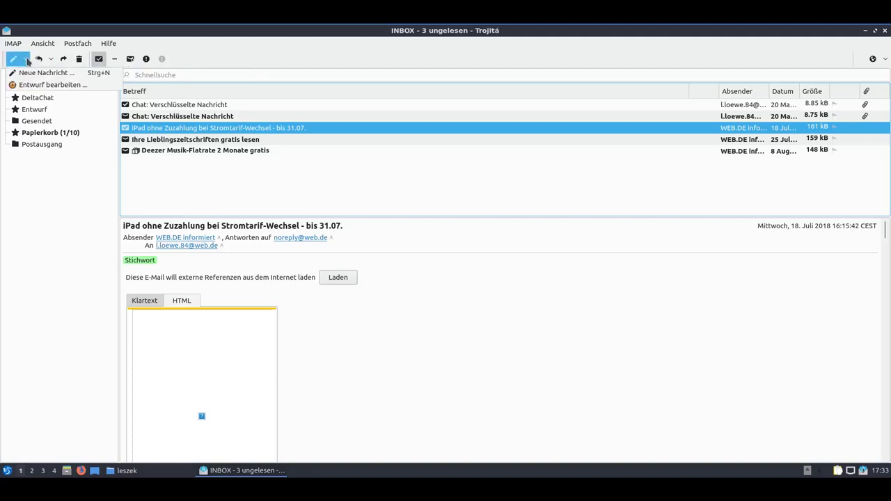
left_click(26, 60)
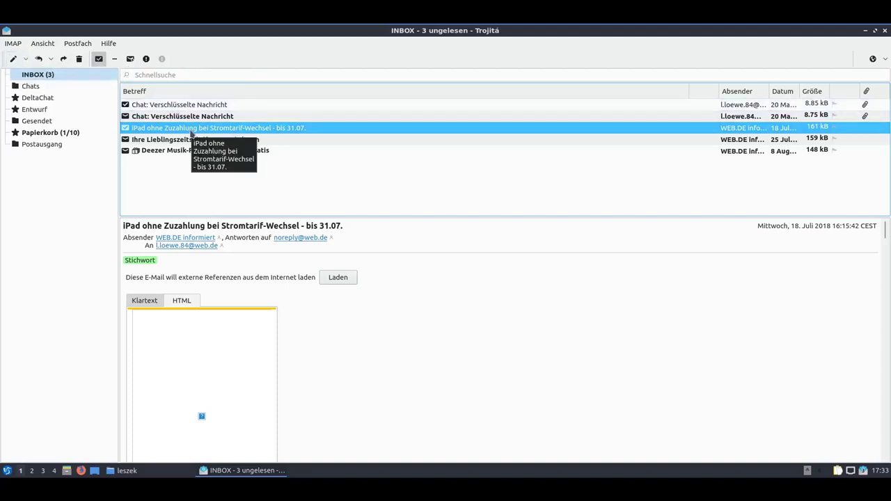
Read the Lieblingszeitschriften magazine offer and check its message actions.
right_click(192, 133)
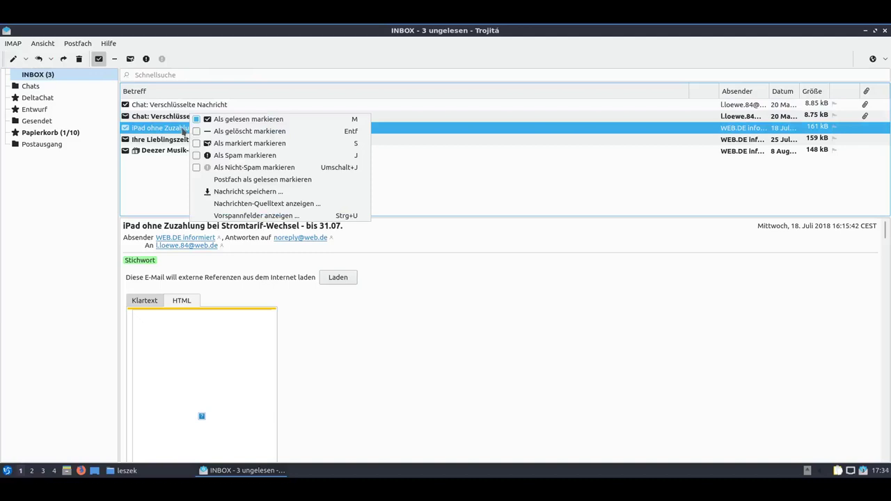
left_click(179, 133)
left_click(188, 140)
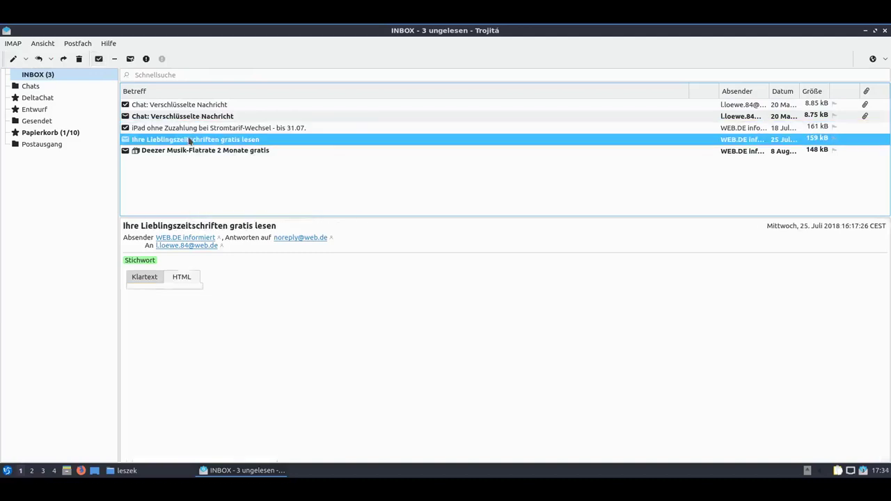
right_click(187, 141)
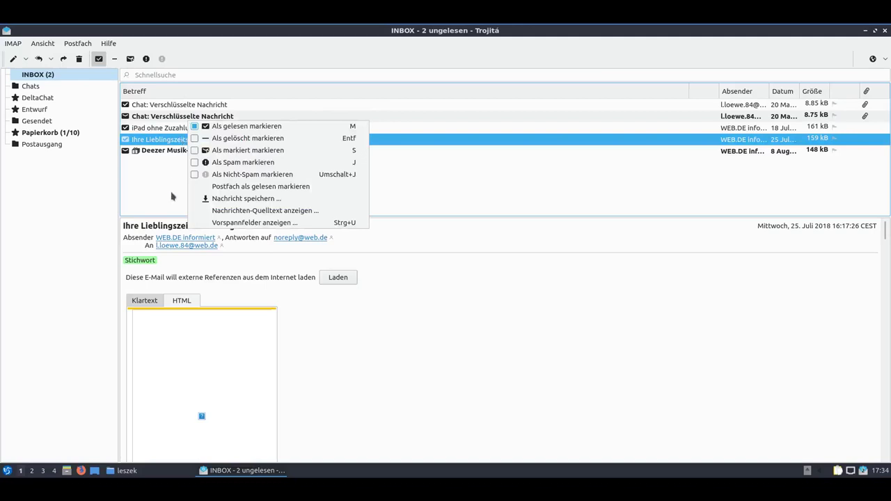
left_click(171, 183)
Read the Deezer Musik-Flatrate offer, start a reply to its sender and discard it.
left_click(176, 151)
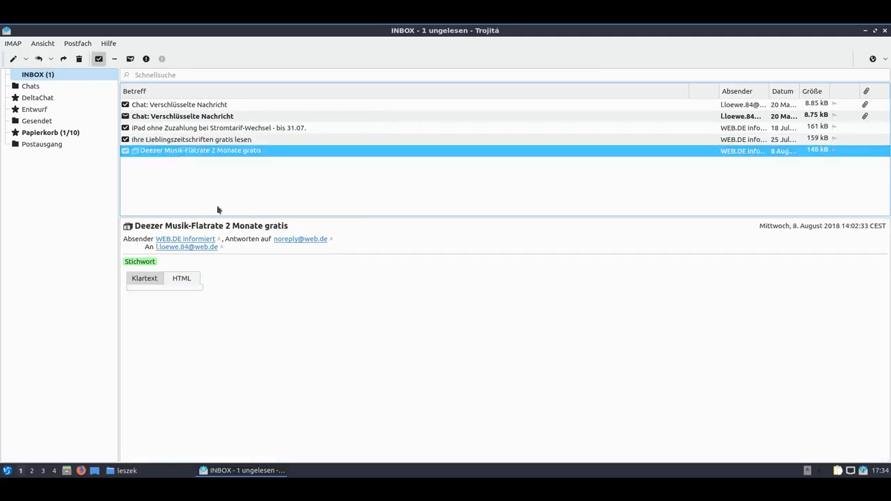
left_click(185, 241)
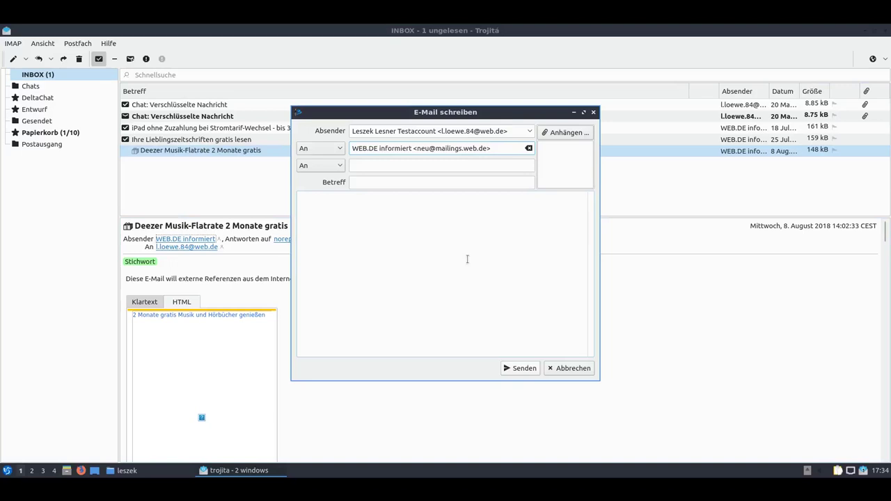
left_click(572, 368)
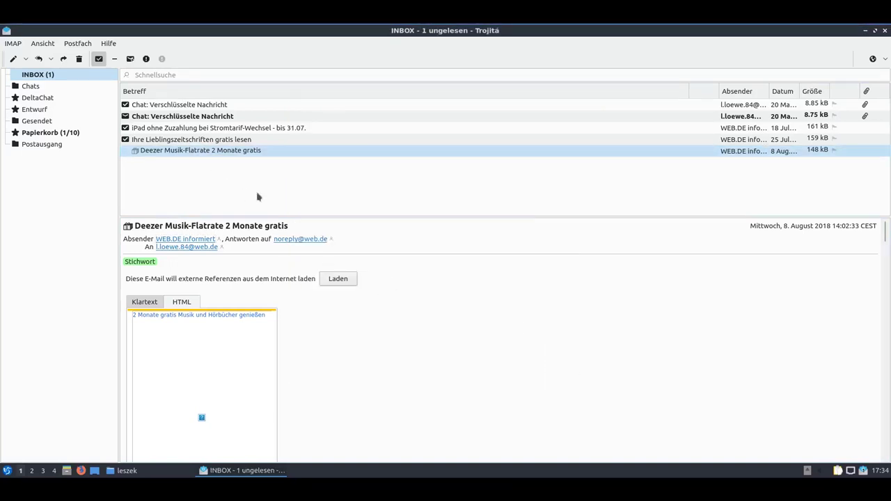
right_click(215, 151)
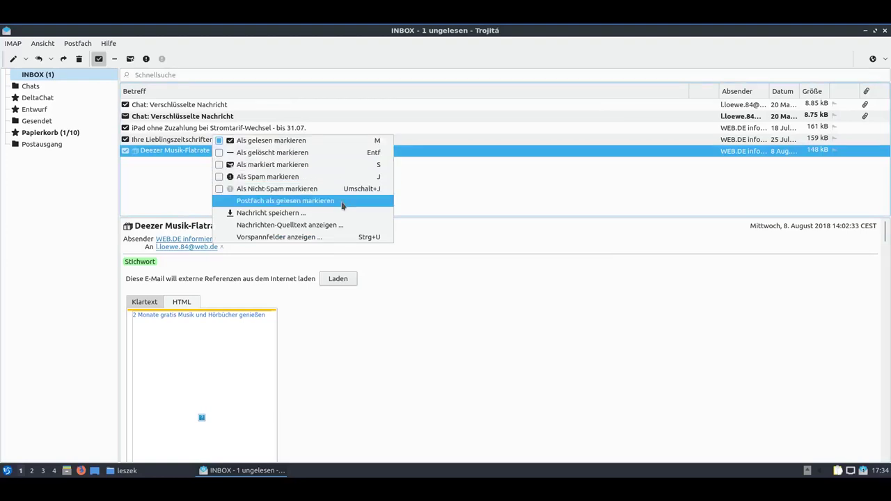
left_click(159, 204)
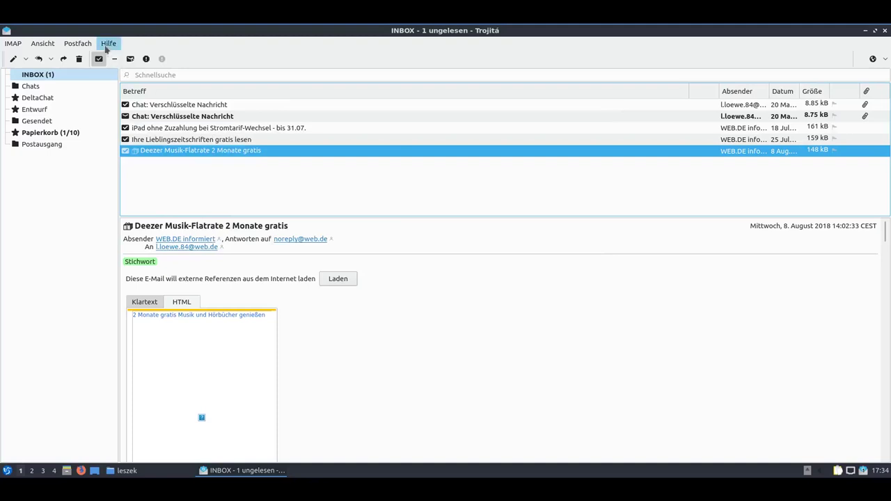
Open the BE::Kontakte address book, centre it, confirm it has no contacts, then close it.
left_click(78, 45)
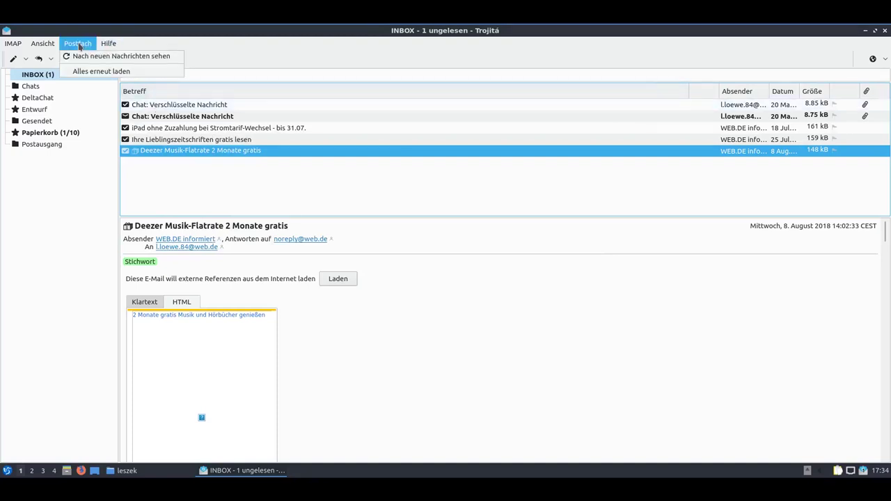
mouse_move(51, 46)
mouse_move(9, 43)
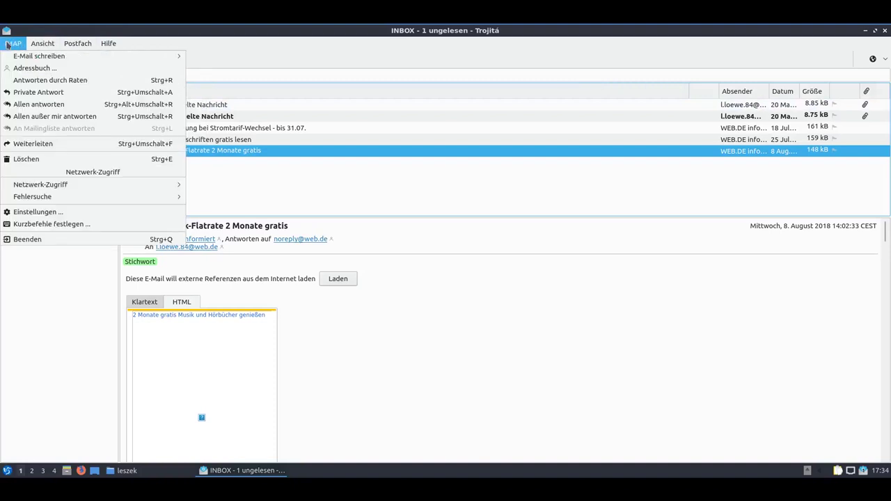
left_click(97, 70)
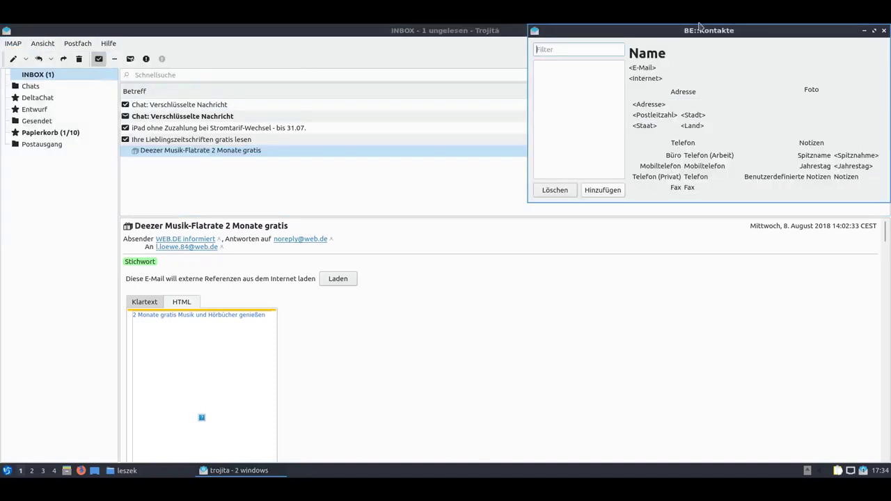
left_click_drag(702, 33, 561, 144)
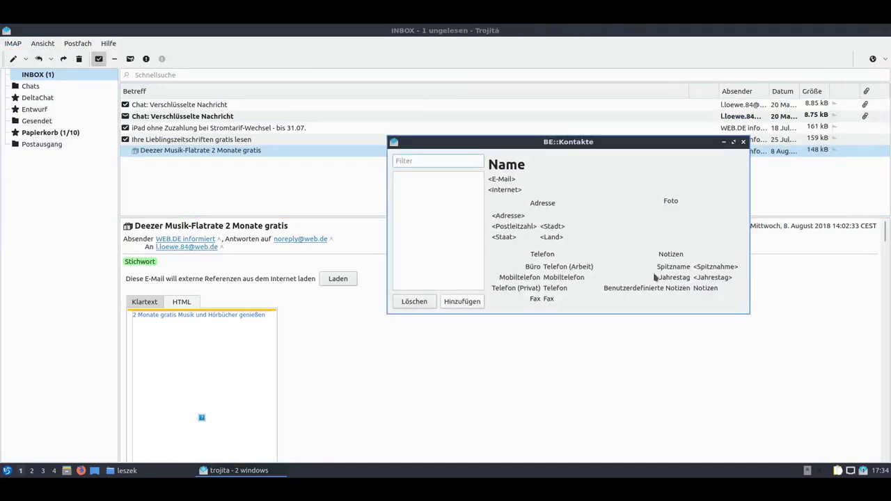
left_click(436, 257)
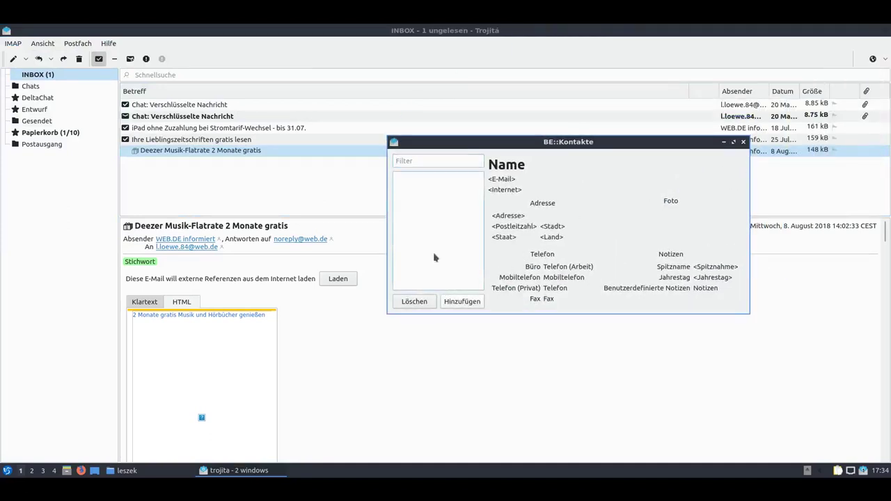
left_click(743, 142)
left_click(14, 43)
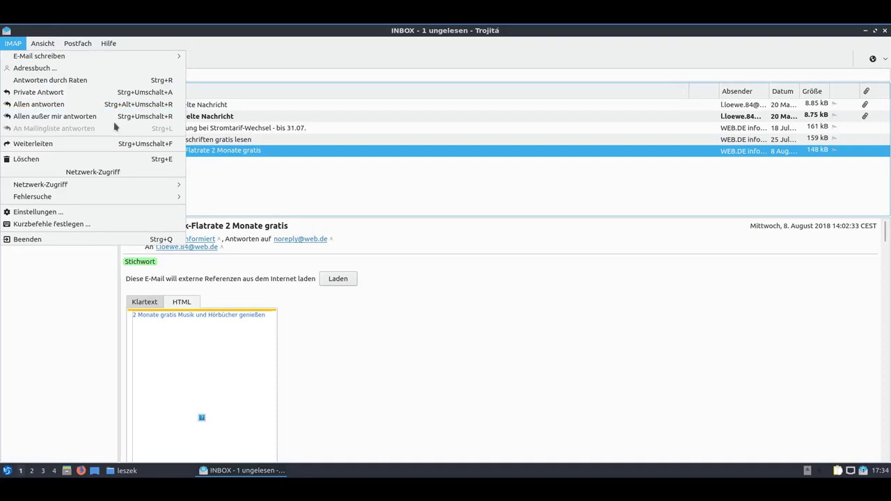
left_click(16, 42)
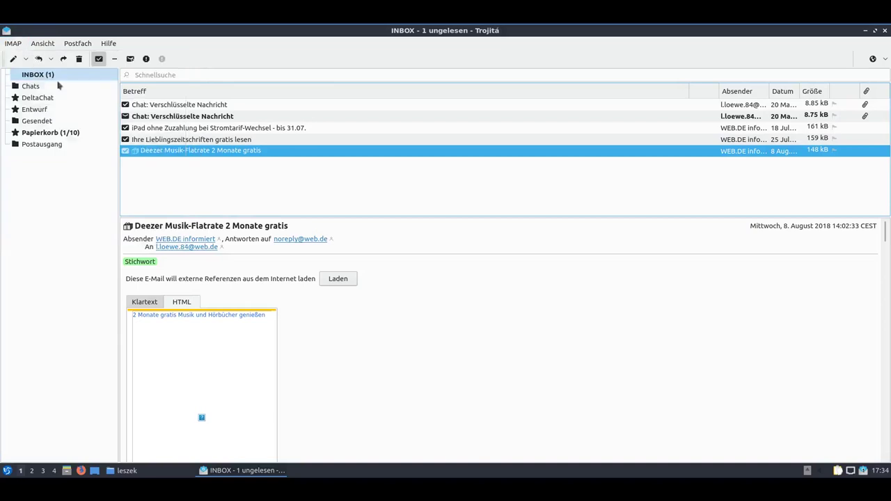
left_click(215, 143)
left_click(218, 152)
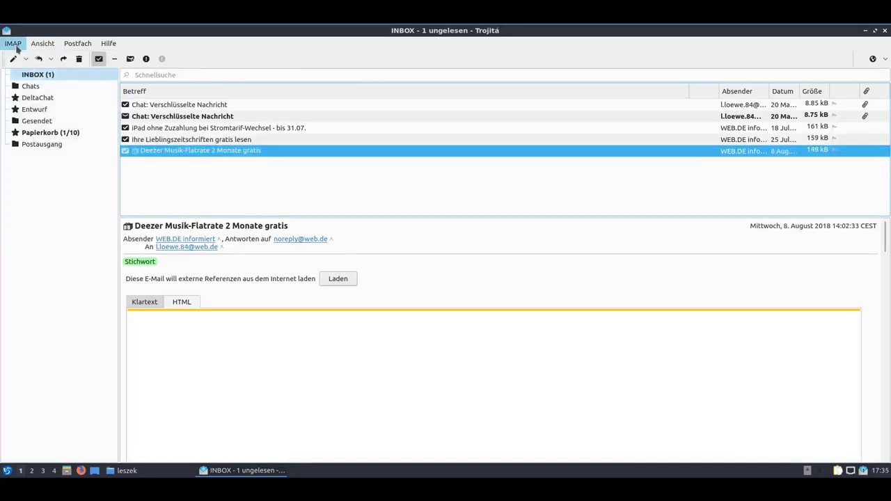
left_click(15, 46)
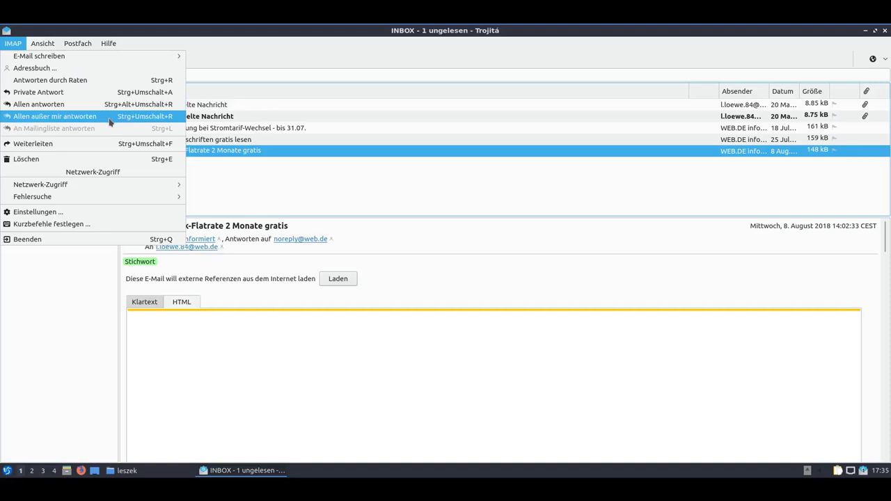
left_click(110, 118)
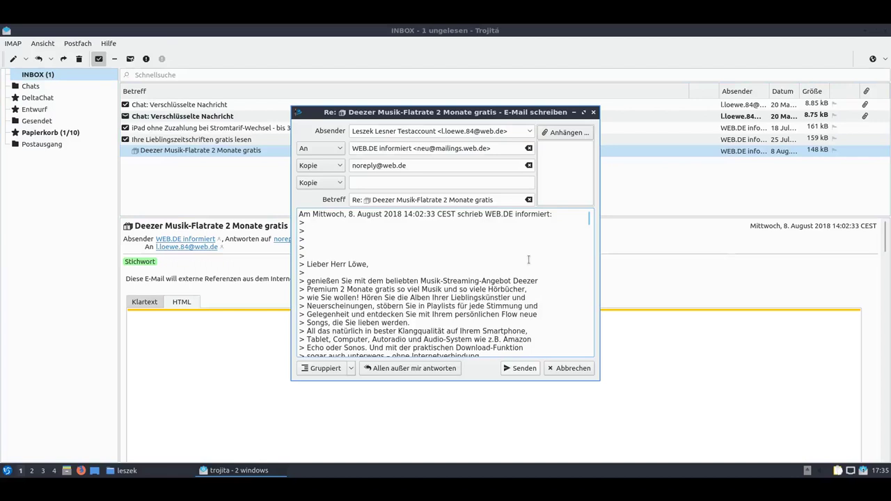
scroll(529, 260, "down", 2)
scroll(453, 304, "down", 12)
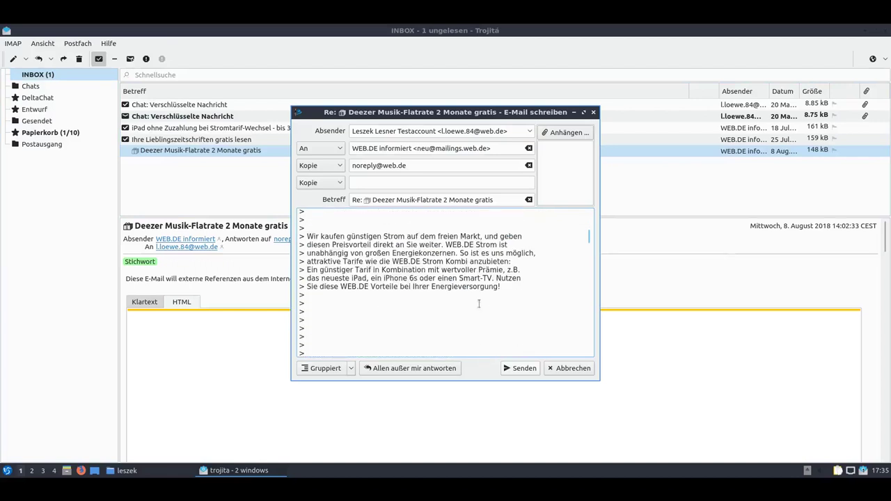
scroll(479, 303, "down", 10)
scroll(479, 304, "up", 8)
scroll(479, 303, "up", 6)
left_click(593, 112)
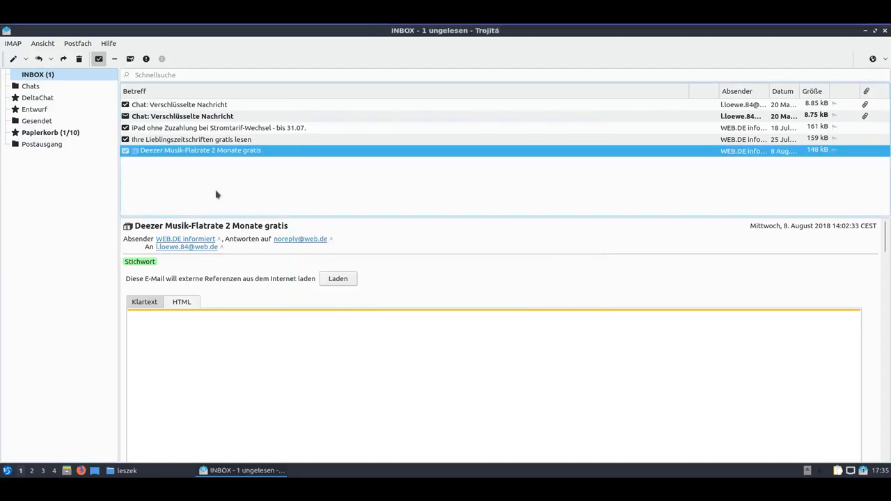
left_click(48, 45)
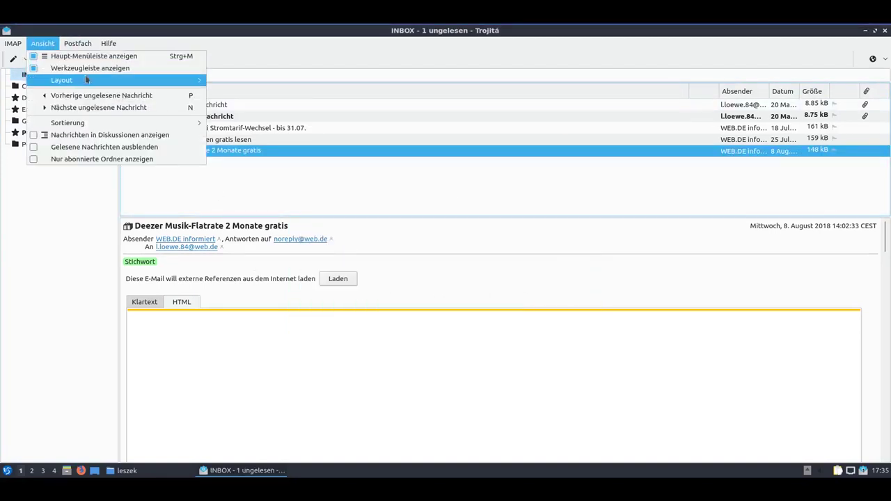
mouse_move(109, 82)
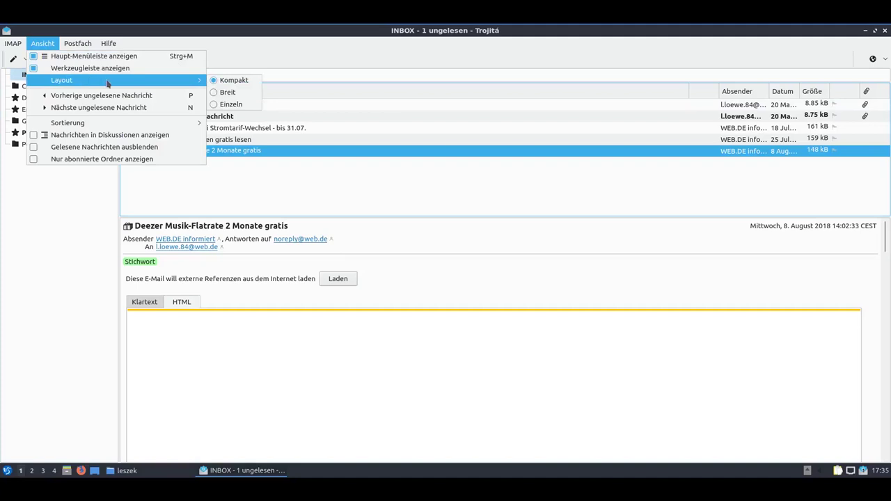
left_click(244, 97)
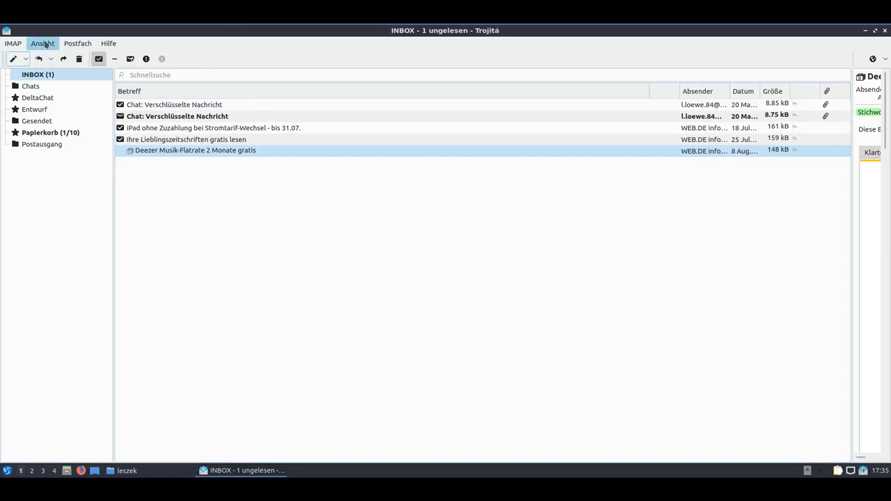
left_click(42, 43)
mouse_move(108, 80)
left_click(241, 105)
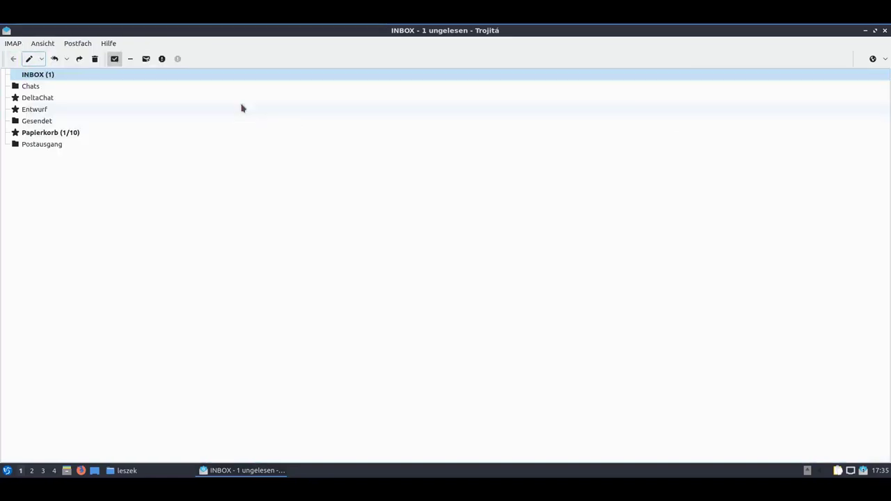
left_click(44, 43)
mouse_move(189, 81)
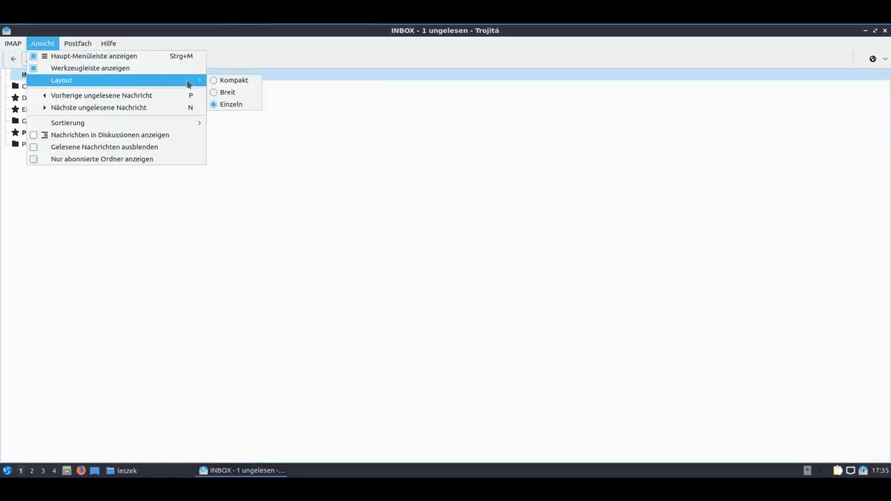
left_click(232, 80)
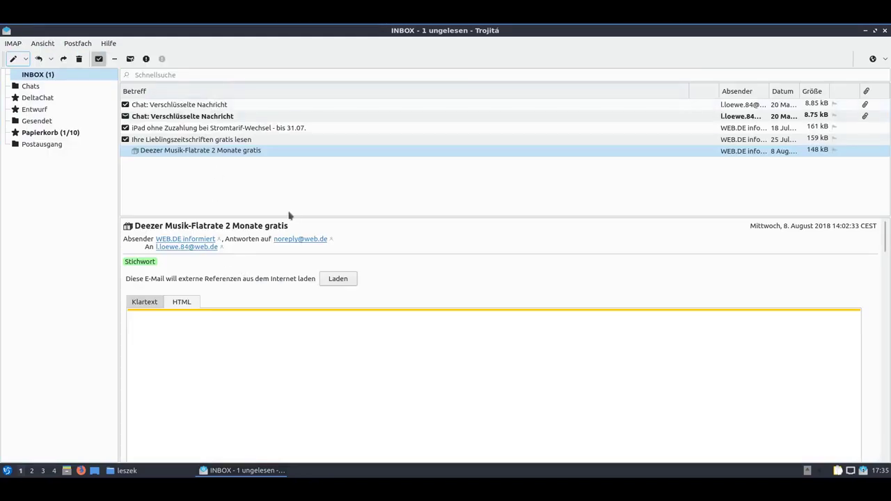
left_click(52, 45)
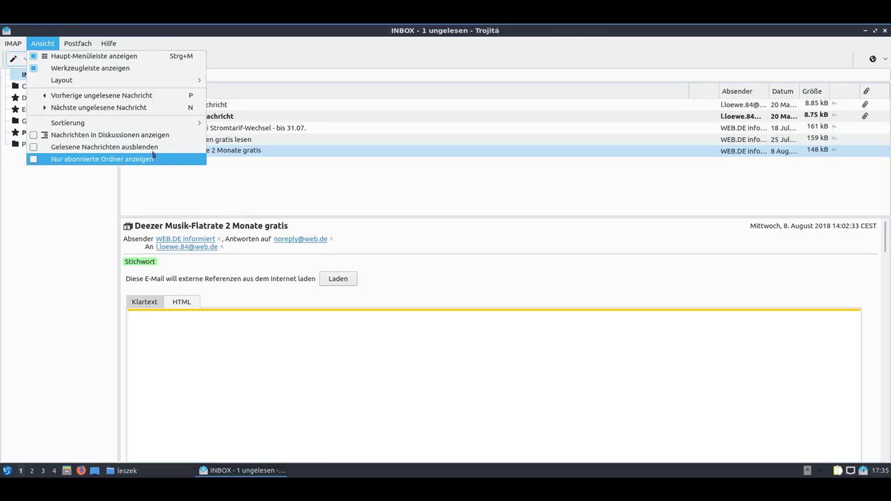
left_click(43, 44)
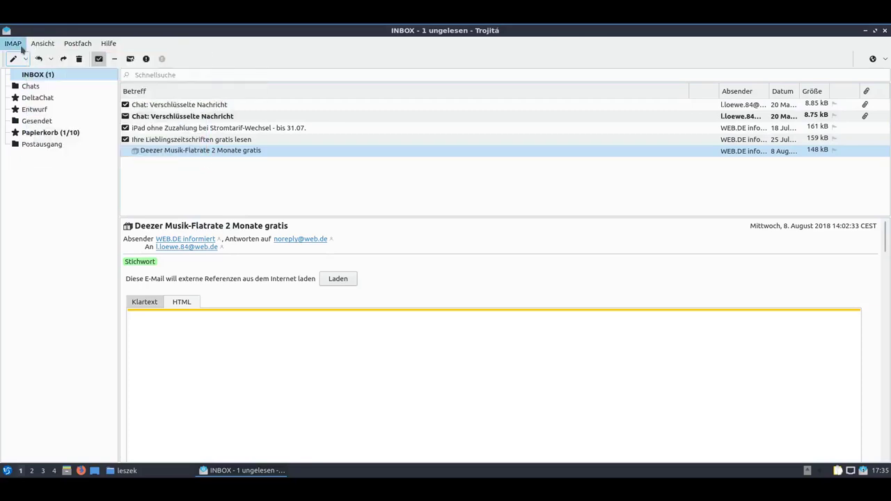
left_click(21, 46)
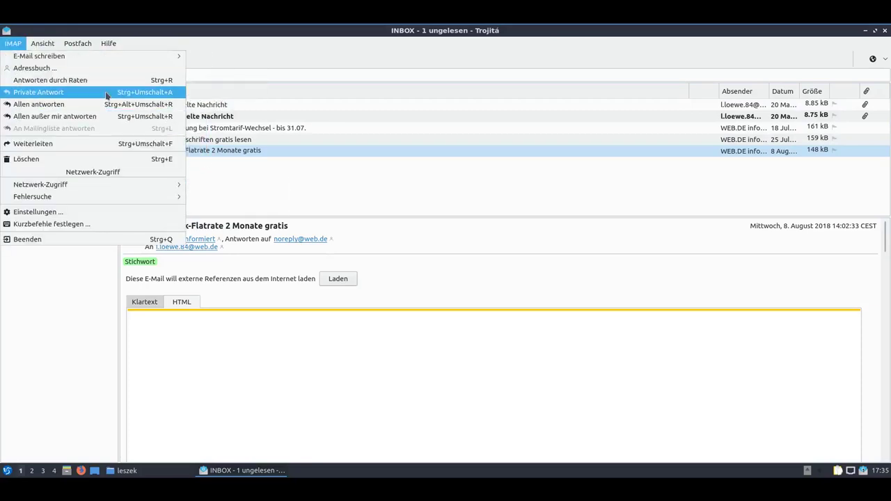
left_click(309, 48)
left_click(229, 153)
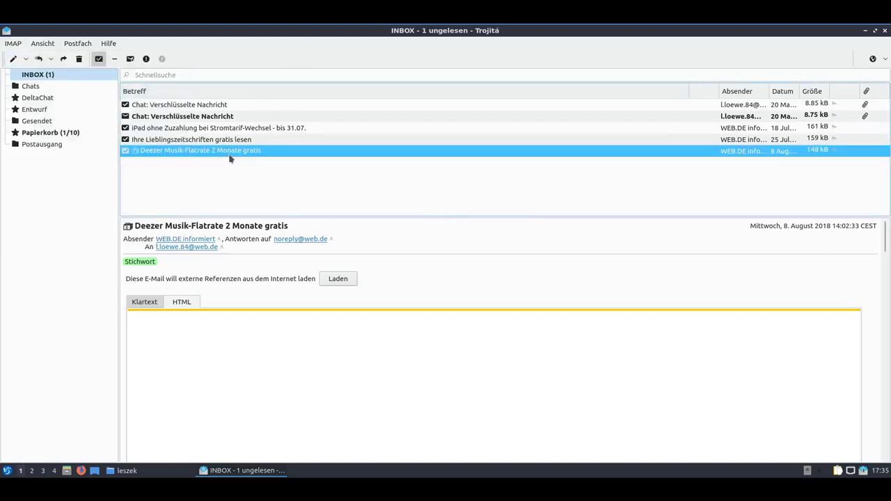
key("ctrl+r")
left_click(594, 112)
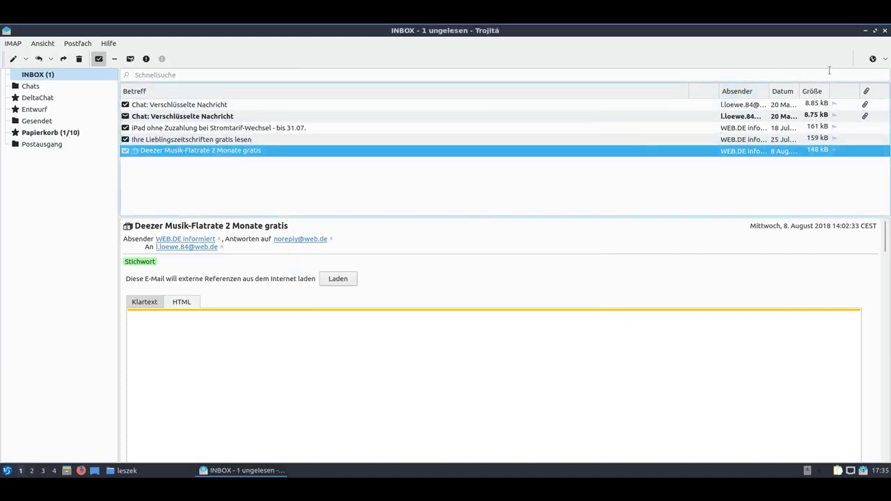
right_click(860, 60)
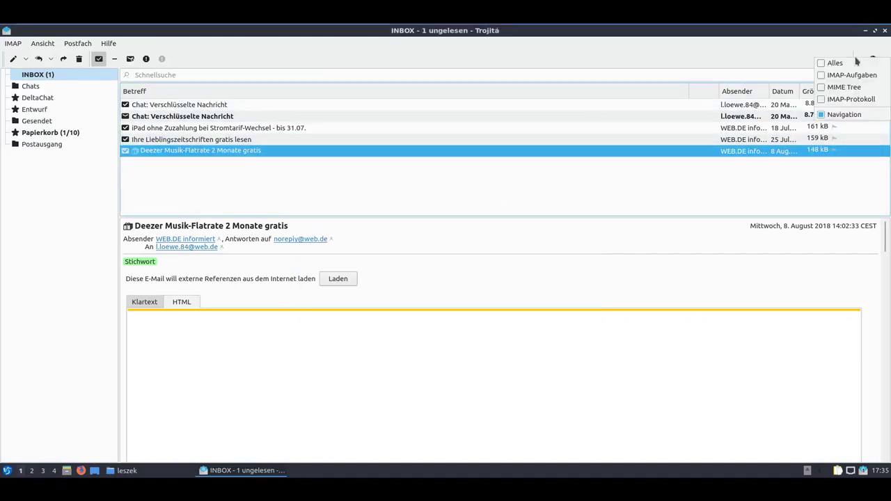
left_click(664, 65)
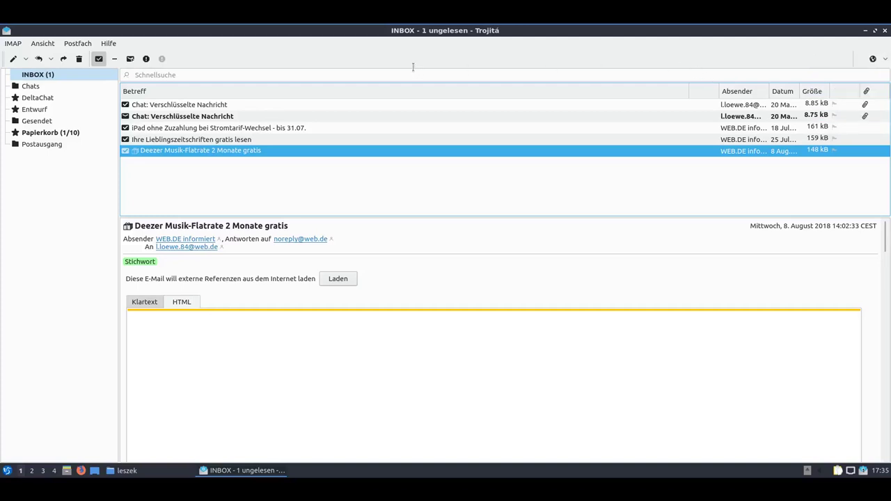
right_click(396, 63)
left_click(403, 68)
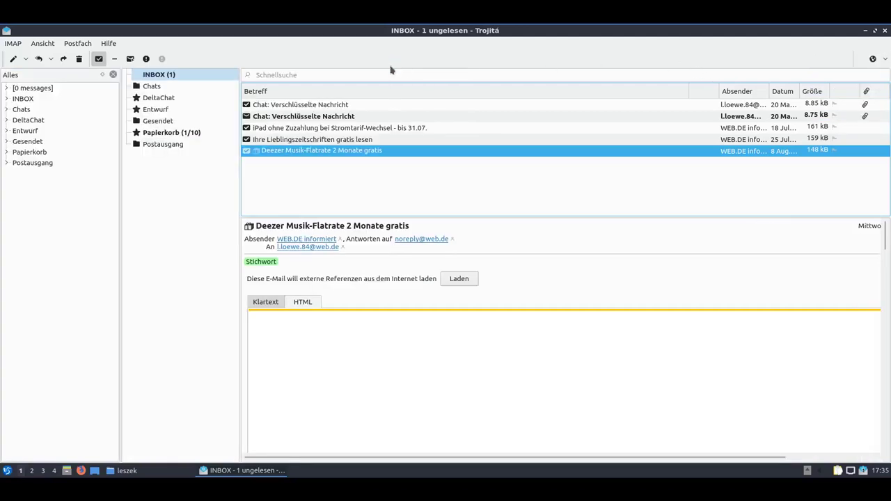
left_click(112, 77)
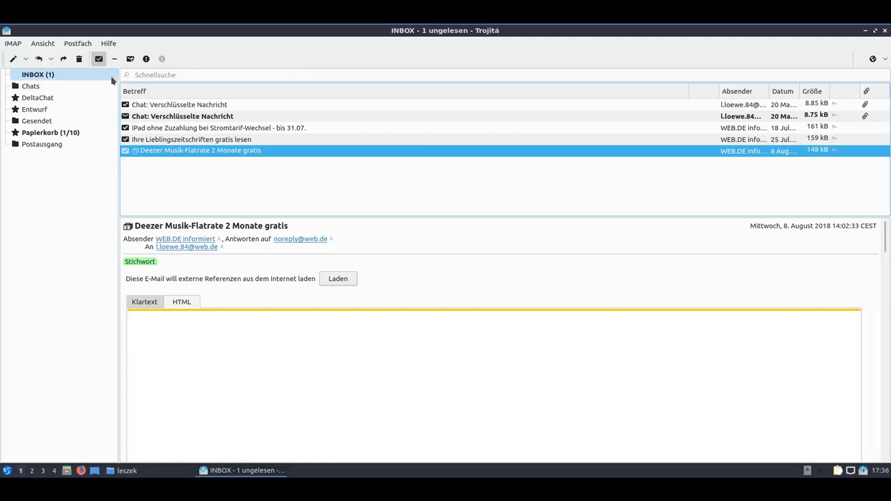
right_click(215, 66)
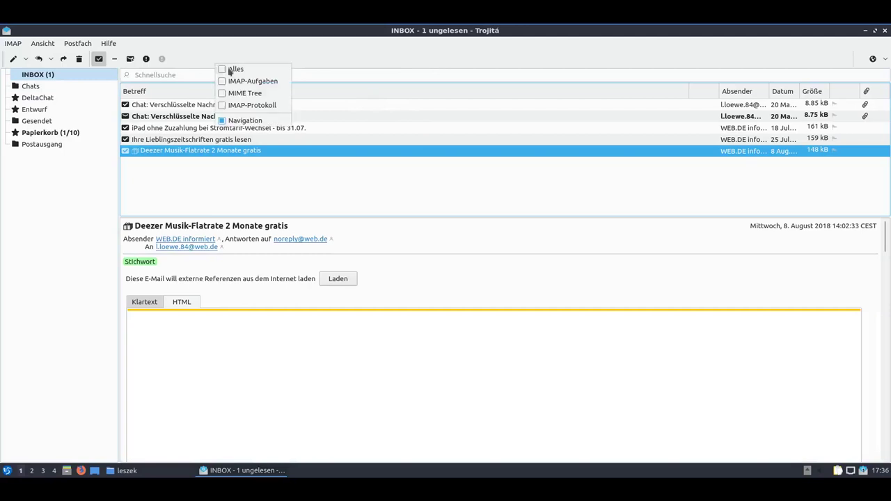
left_click(264, 60)
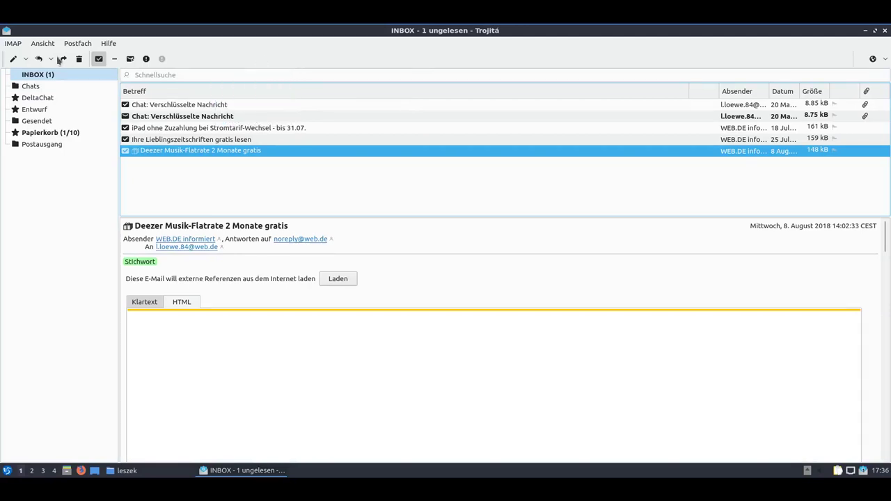
left_click(12, 44)
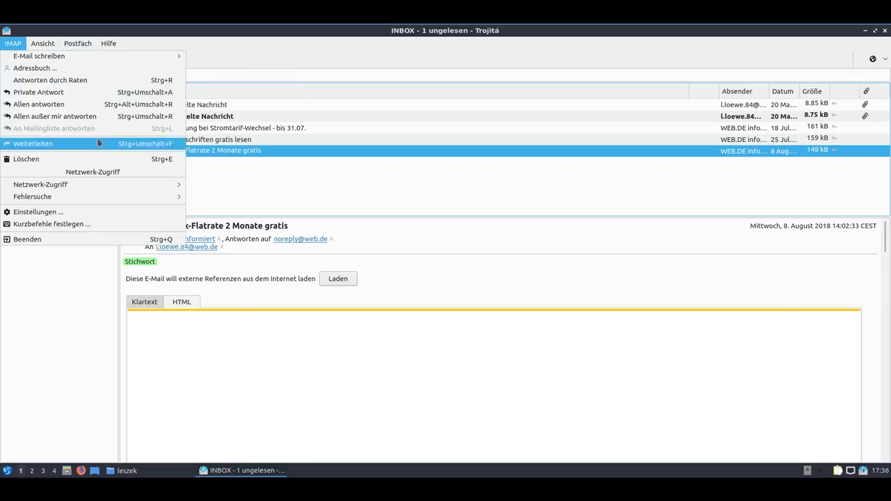
Open Einstellungen, glance at the IMAP settings, and view the second identity without changes.
left_click(110, 212)
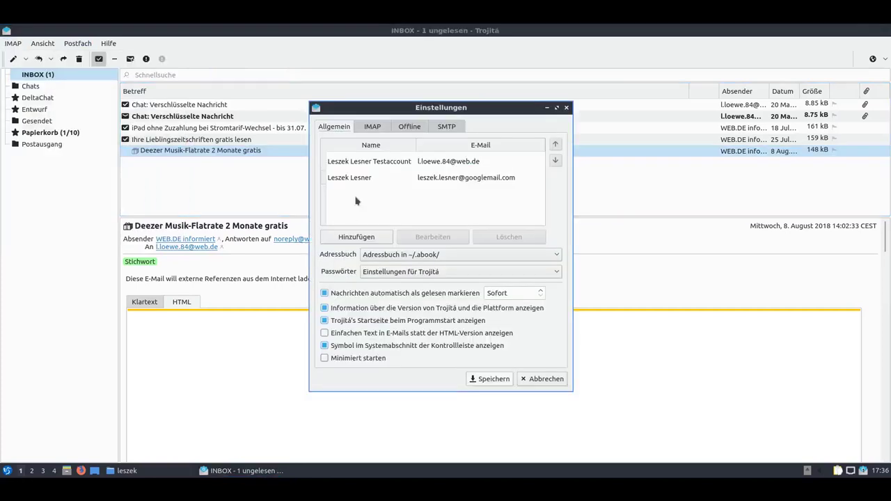
left_click(372, 127)
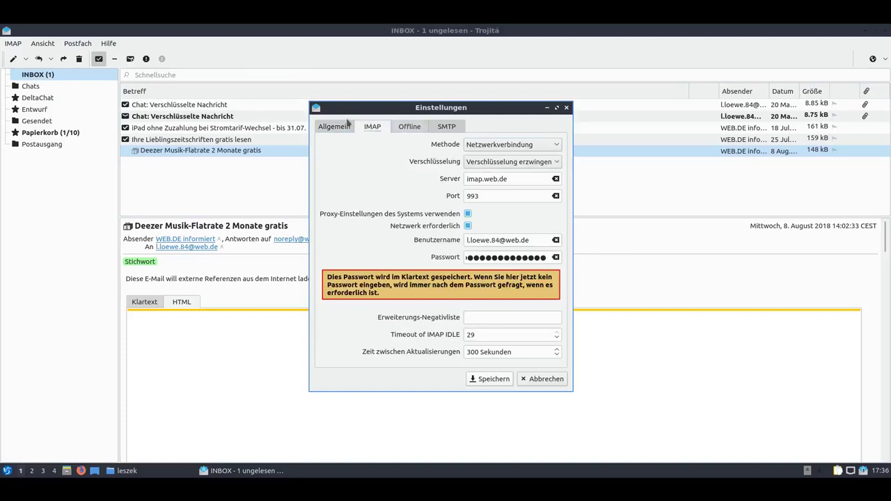
left_click(338, 128)
left_click(365, 181)
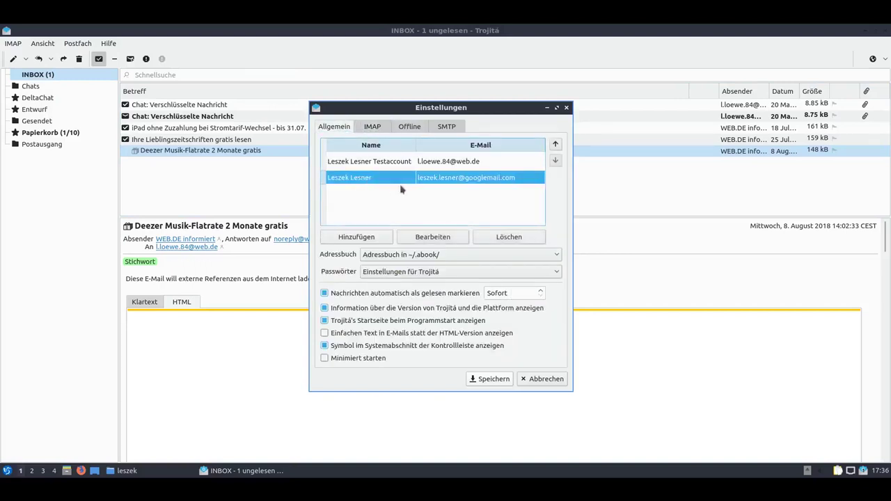
left_click(449, 237)
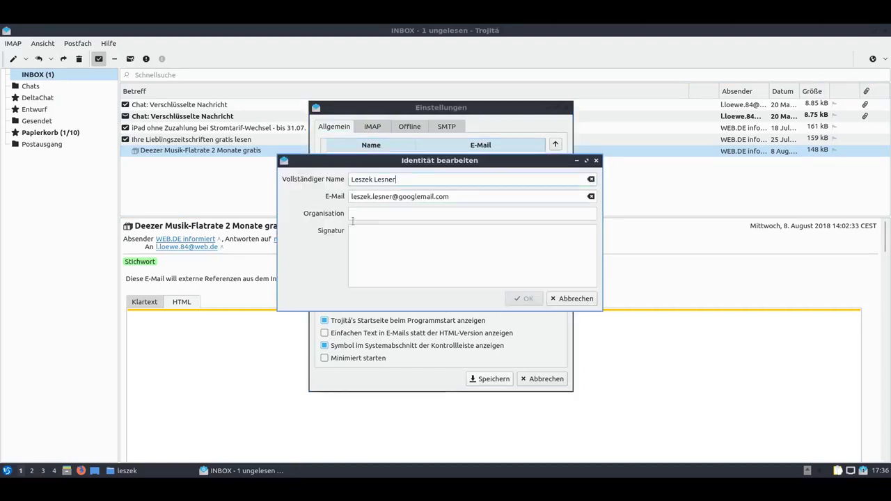
left_click(557, 301)
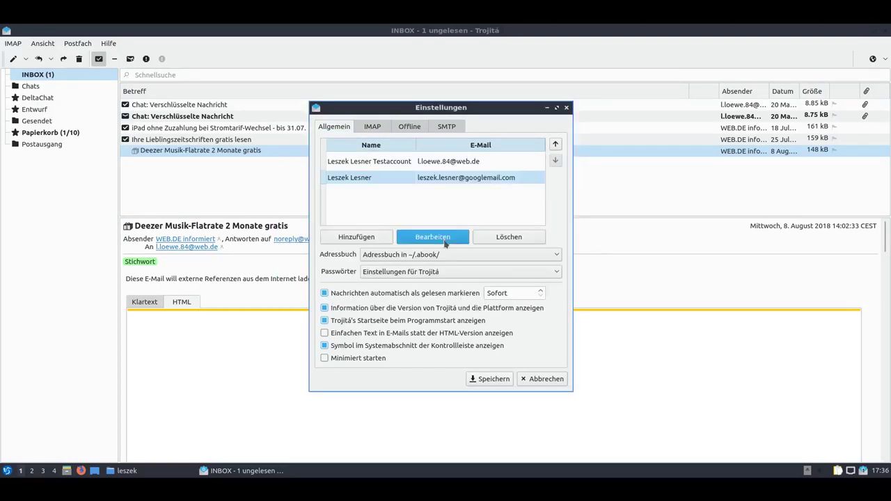
Recheck the IMAP settings and reopen the second identity twice, cancelling each time.
left_click(373, 126)
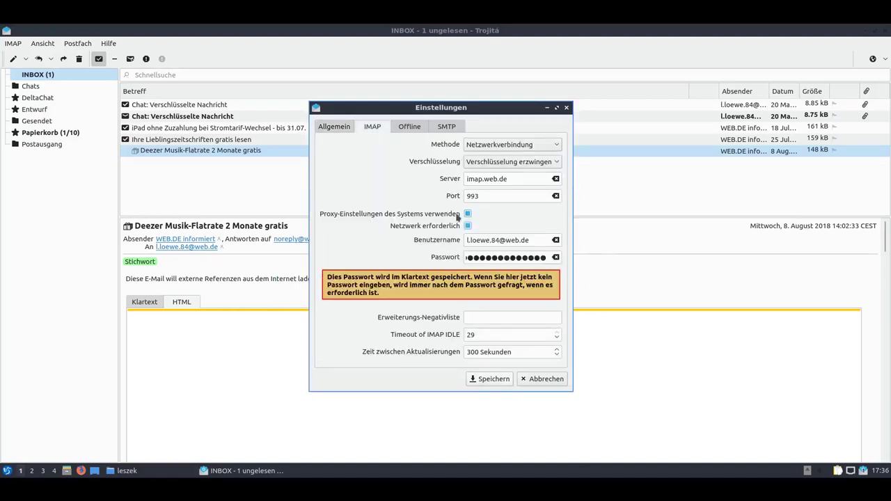
left_click(333, 127)
double_click(382, 178)
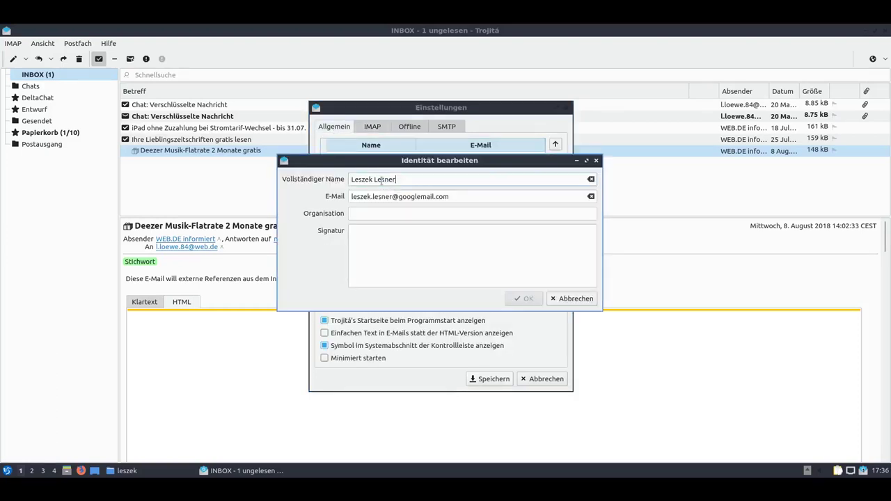
left_click(557, 301)
double_click(520, 180)
left_click(571, 299)
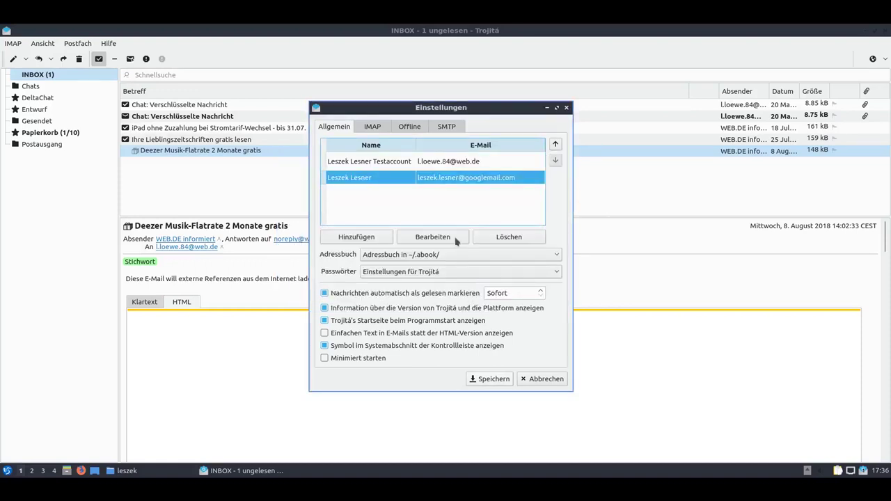
Browse the SMTP and Offline tabs, then close Einstellungen with Abbrechen.
left_click(440, 128)
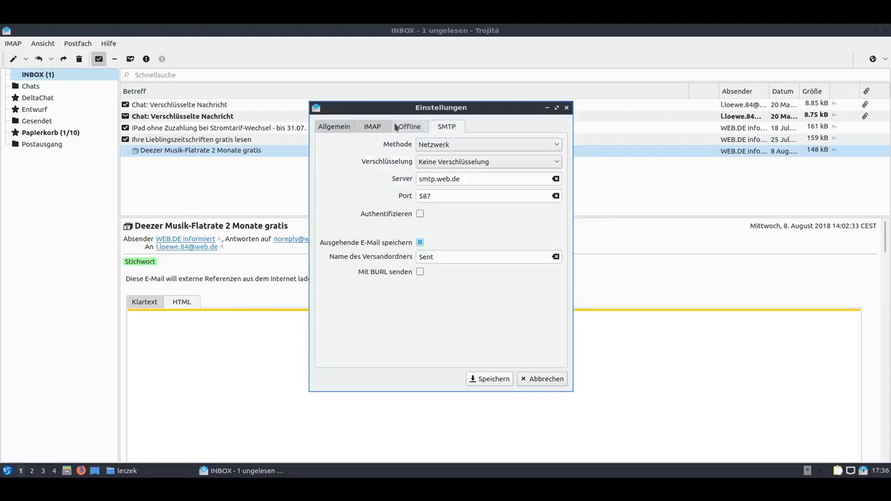
left_click(395, 126)
left_click(335, 126)
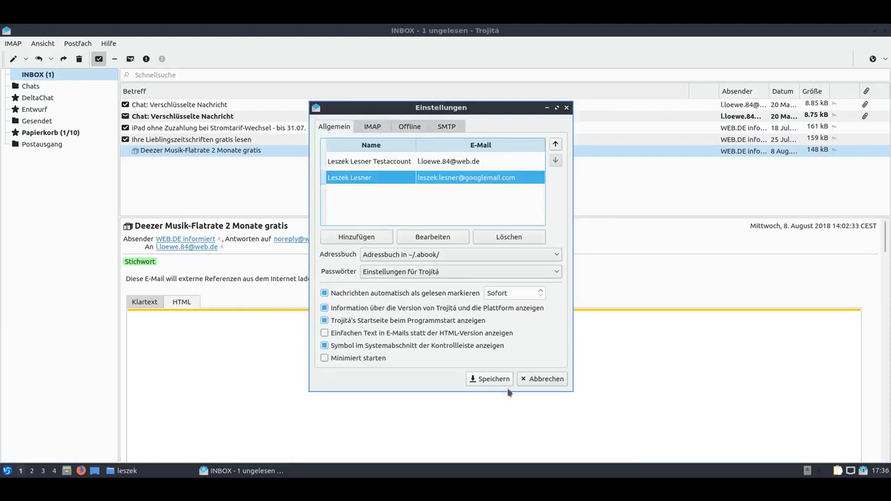
left_click(541, 379)
left_click(109, 44)
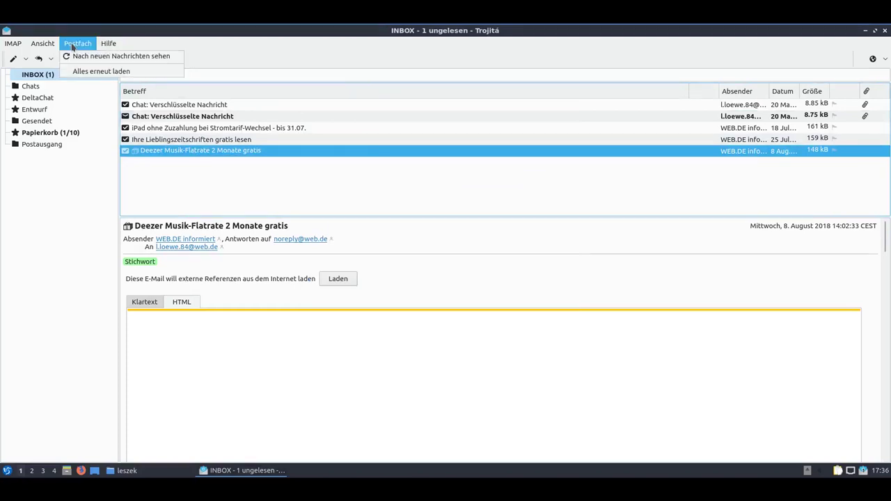
Check the INBOX folder actions, then quit Trojitá with IMAP > Beenden.
left_click(42, 43)
right_click(33, 76)
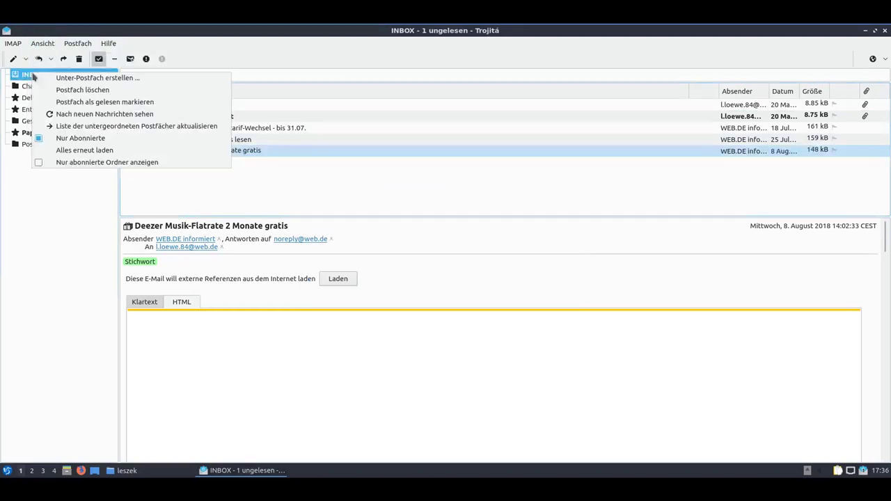
key("Escape")
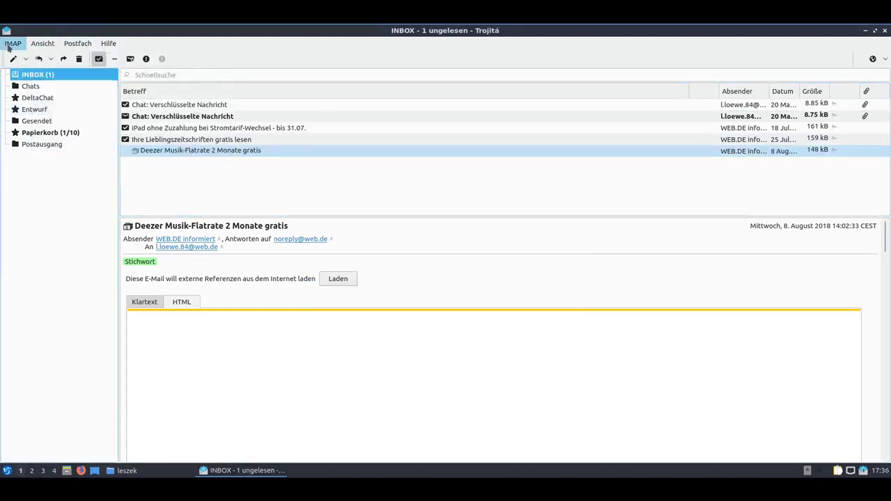
left_click(13, 43)
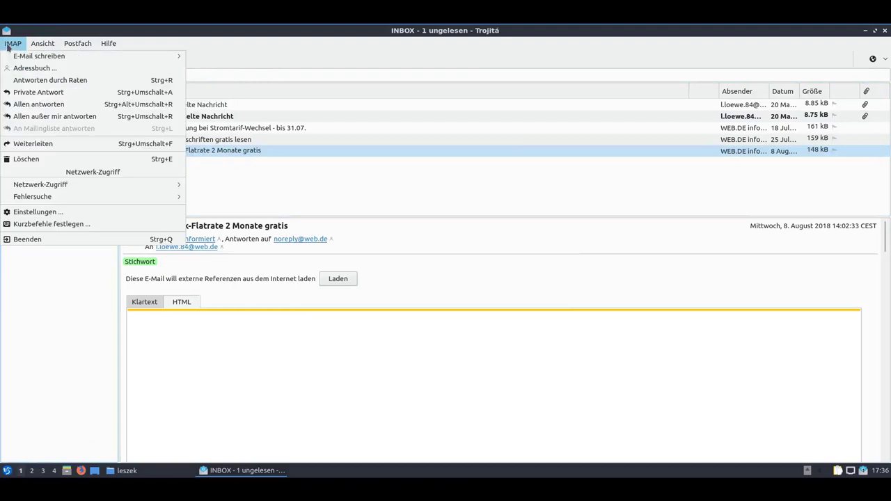
left_click(58, 240)
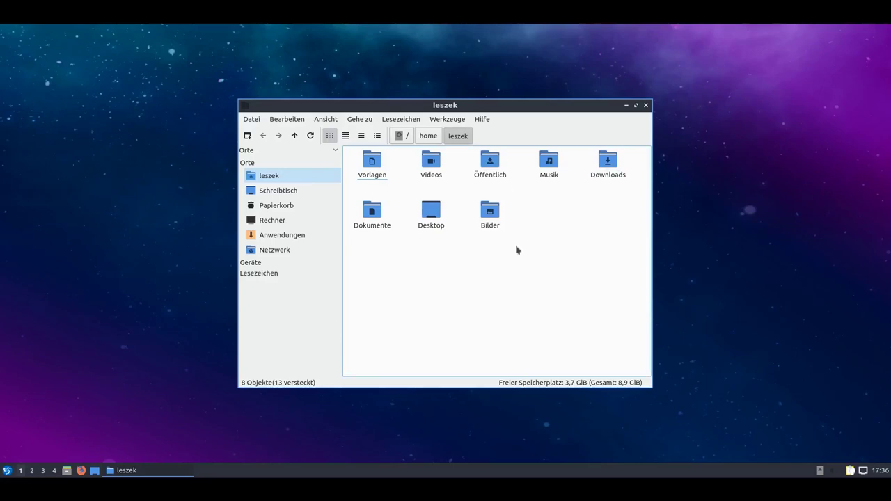
Launch QTerminal in the home folder via Werkzeuge > Terminal öffnen.
left_click(454, 121)
left_click(480, 132)
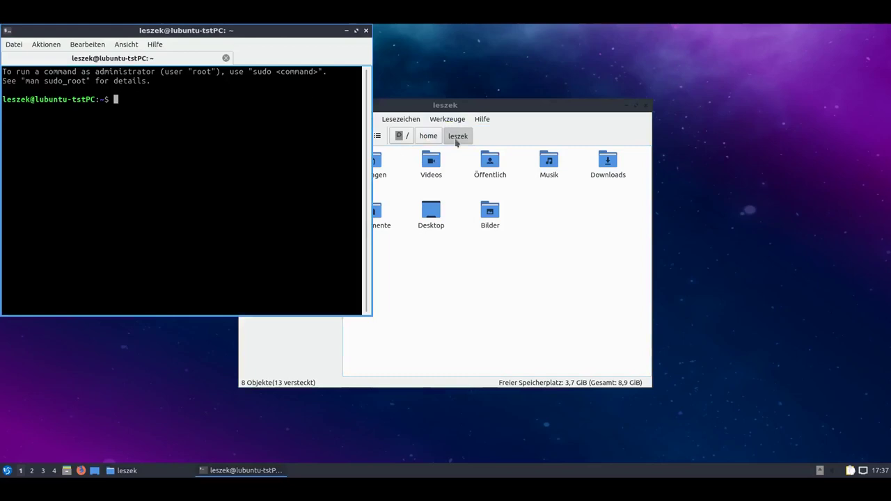
Check QTerminal's About box showing version 0.9.0, dismiss it, and raise the file manager.
left_click(160, 47)
left_click(171, 60)
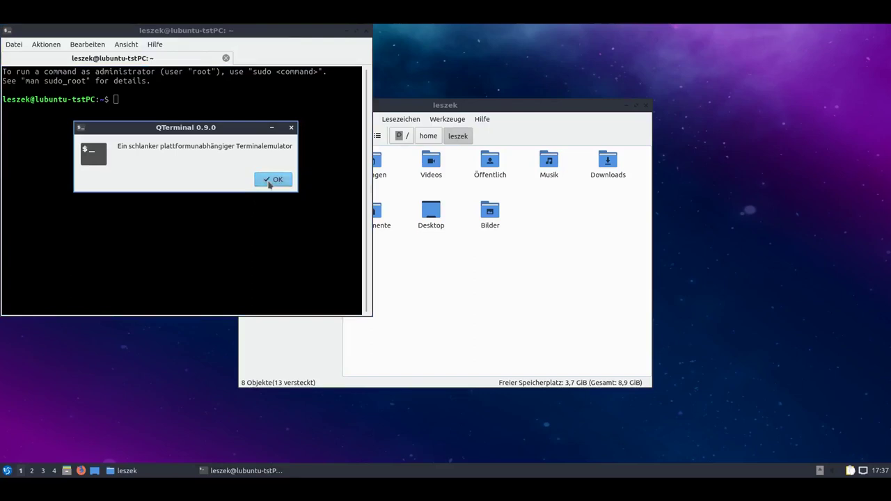
left_click(273, 179)
left_click(447, 255)
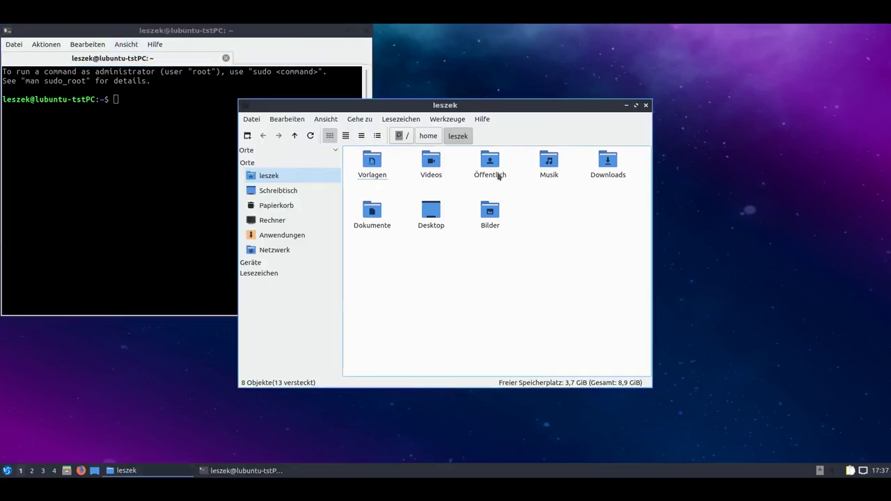
Create a soffice.odt.desktop LibreOffice Writer launcher and drop it into the terminal to insert its path.
right_click(538, 228)
mouse_move(550, 231)
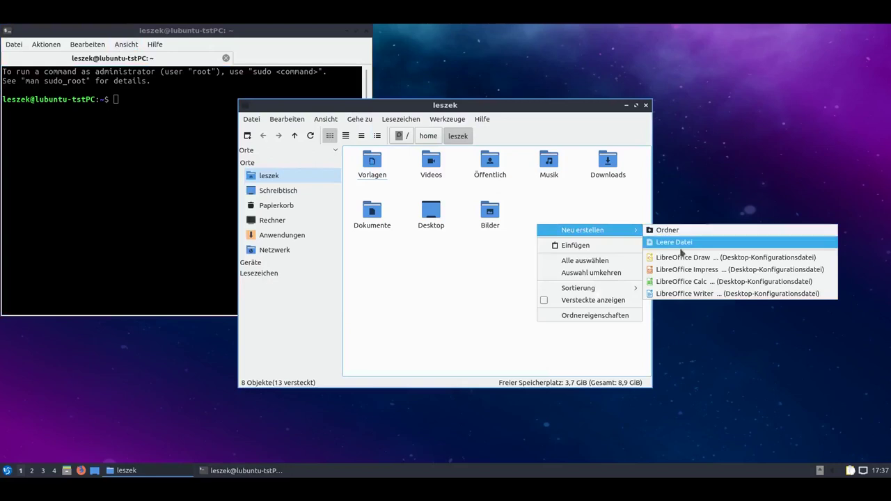
left_click(690, 294)
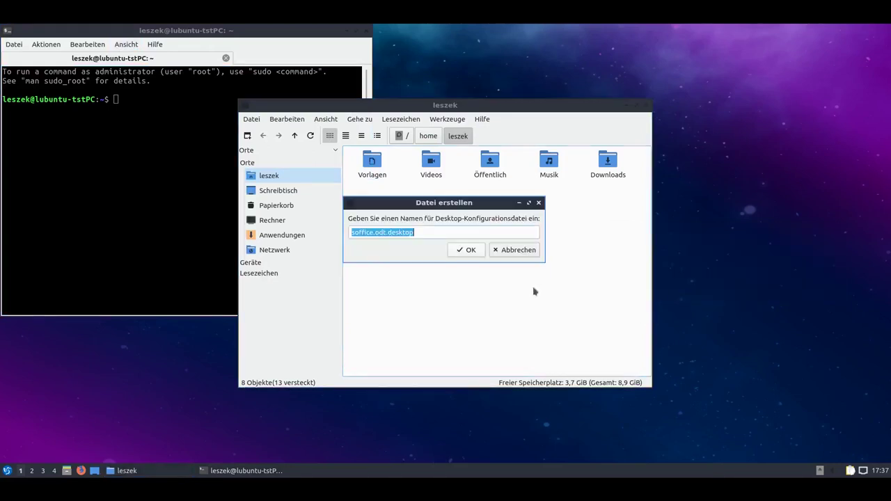
left_click(457, 252)
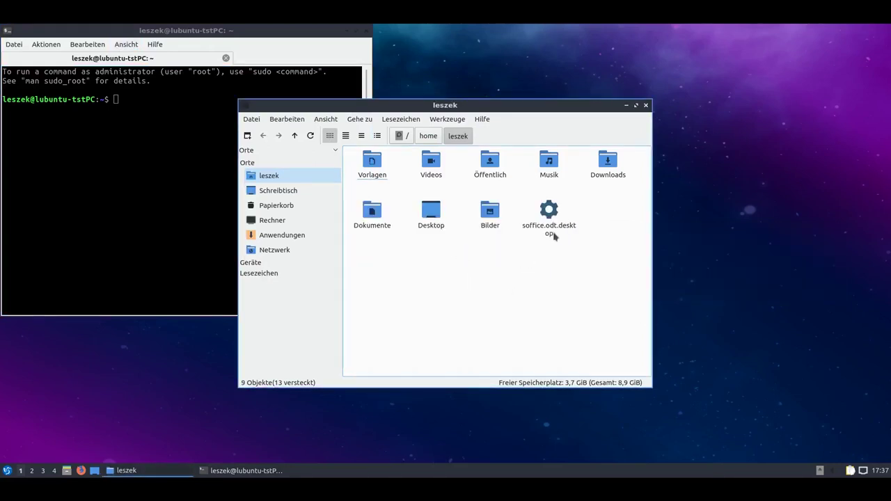
left_click_drag(550, 228, 93, 189)
left_click(179, 229)
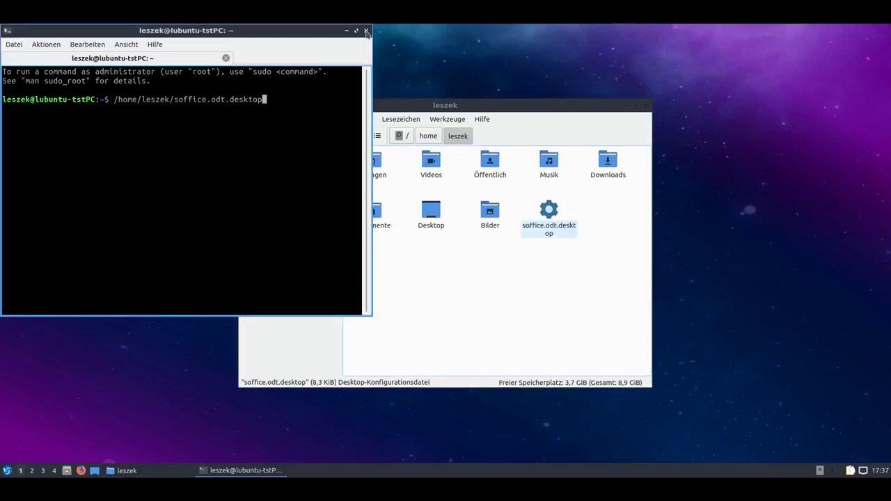
left_click(446, 291)
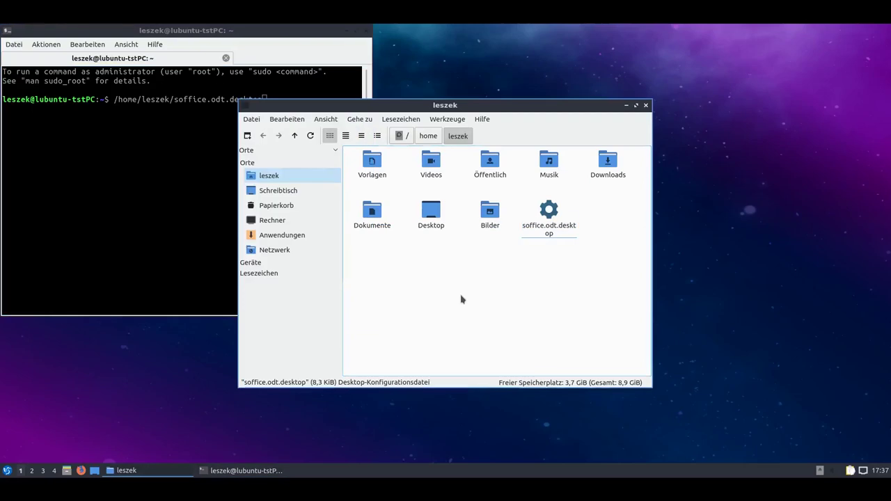
left_click(156, 210)
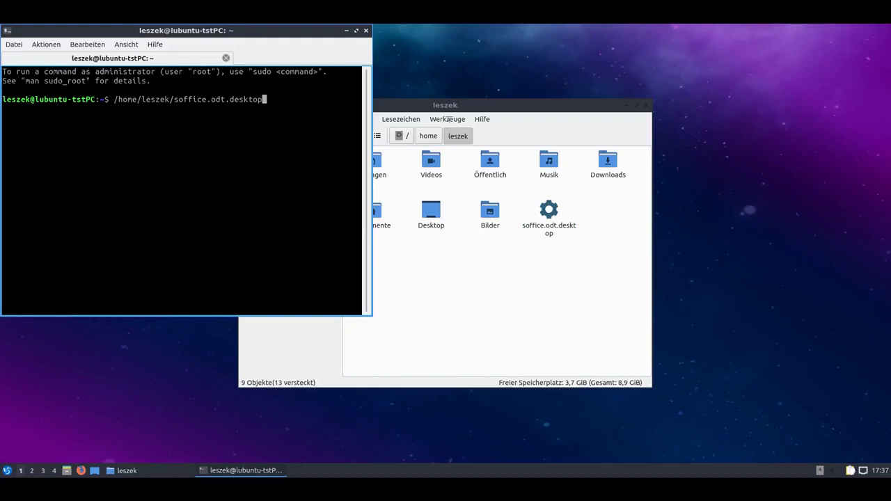
Delete soffice.odt.desktop from the home folder, confirming with Ja.
left_click(565, 255)
key("Delete")
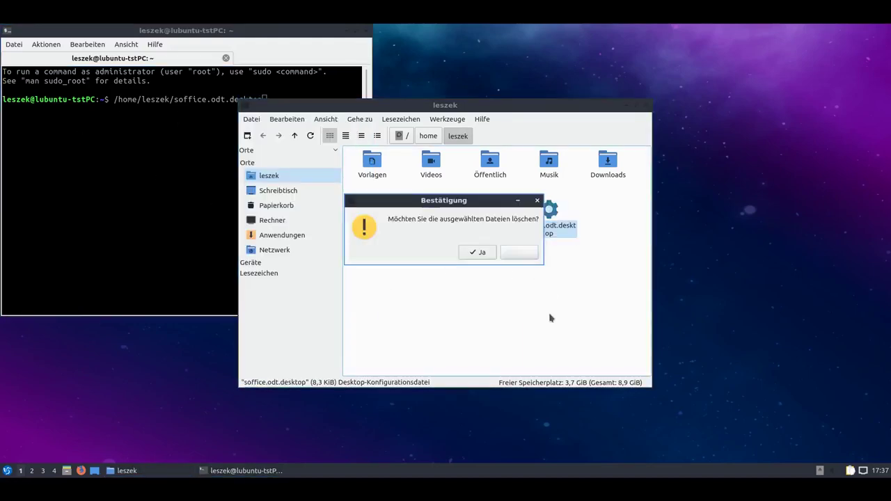
key("Left")
key("Return")
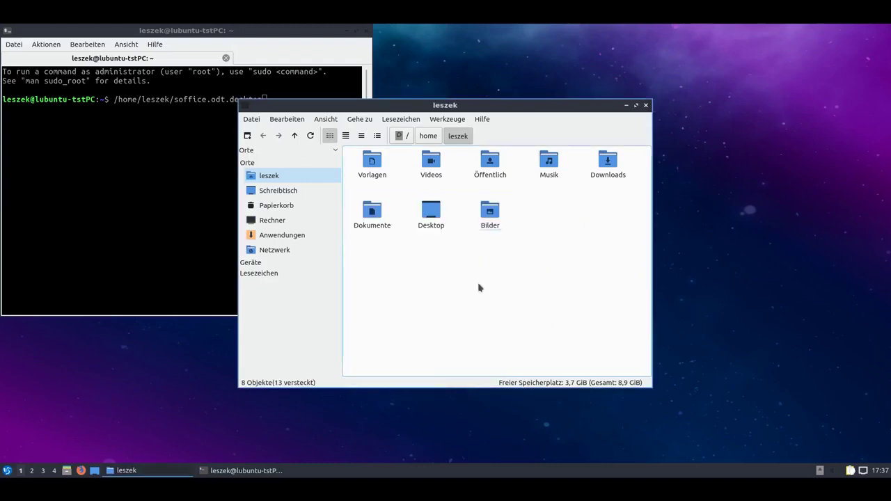
left_click(439, 121)
left_click(477, 145)
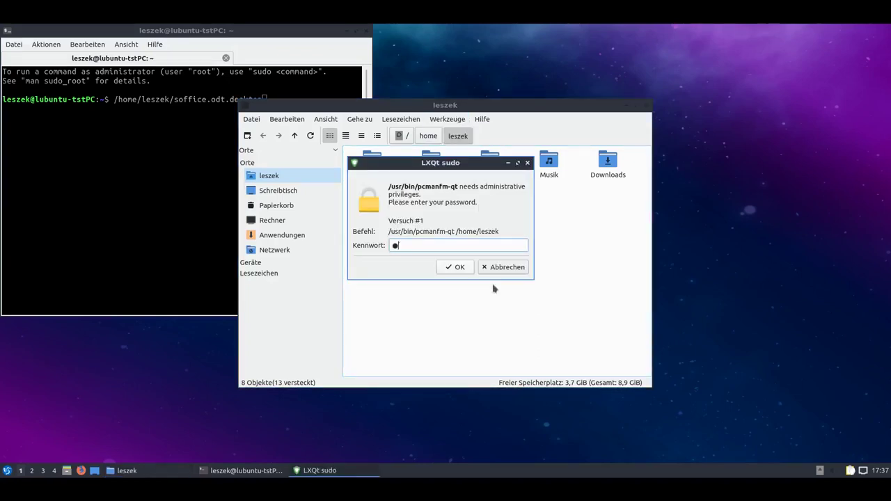
key("Return")
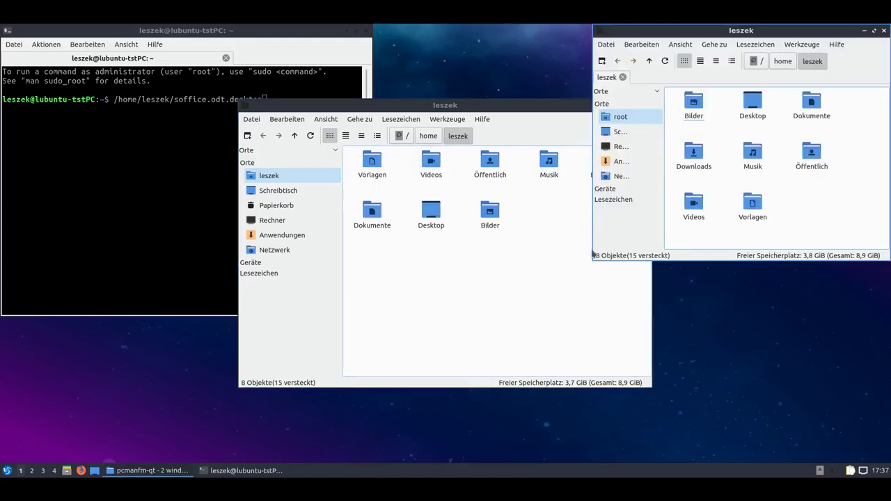
left_click_drag(716, 31, 618, 145)
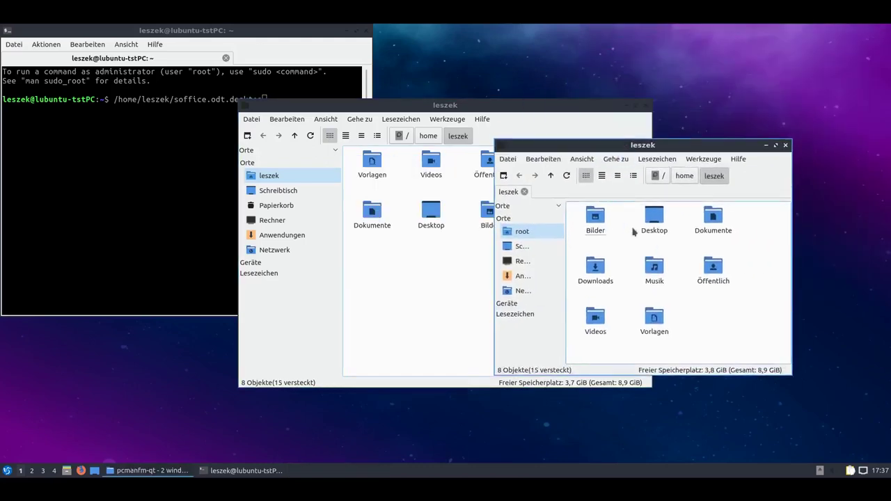
left_click(738, 159)
left_click(737, 158)
left_click_drag(637, 149, 541, 136)
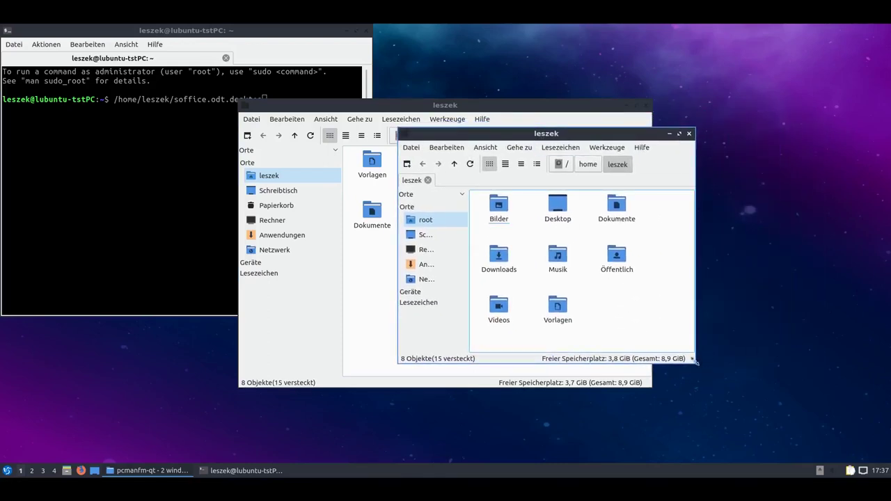
left_click_drag(695, 362, 777, 406)
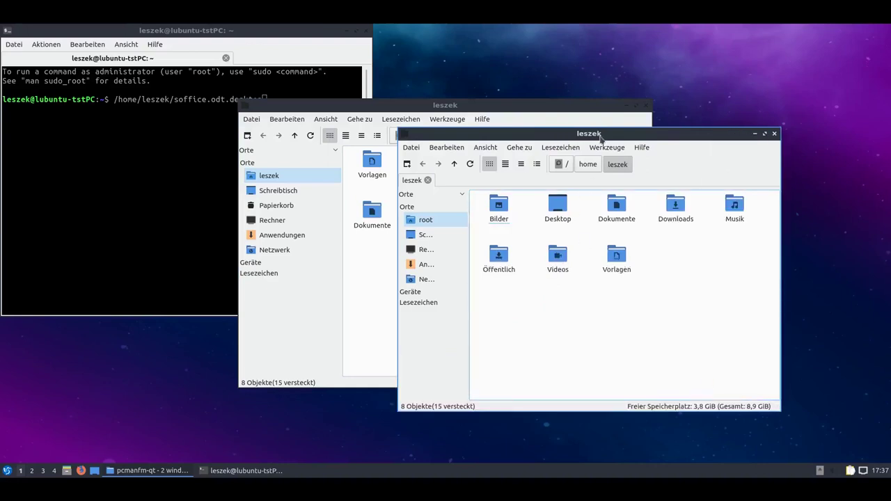
left_click_drag(408, 137, 447, 159)
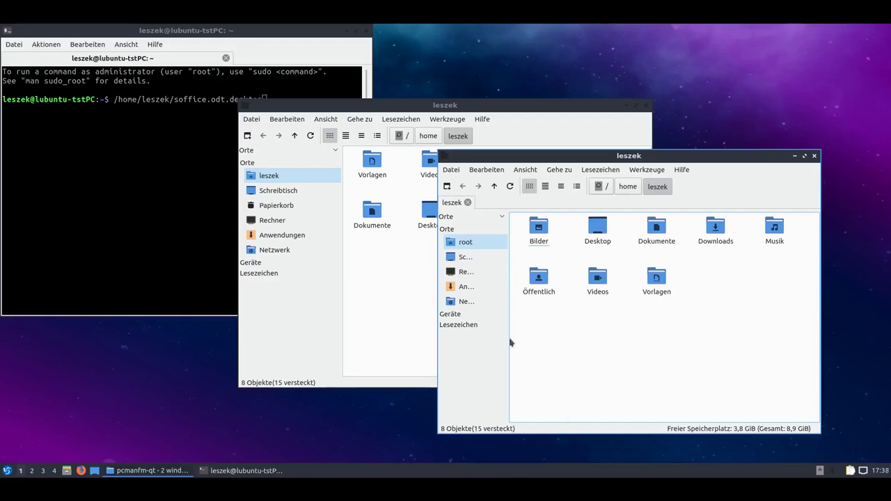
left_click_drag(669, 157, 735, 101)
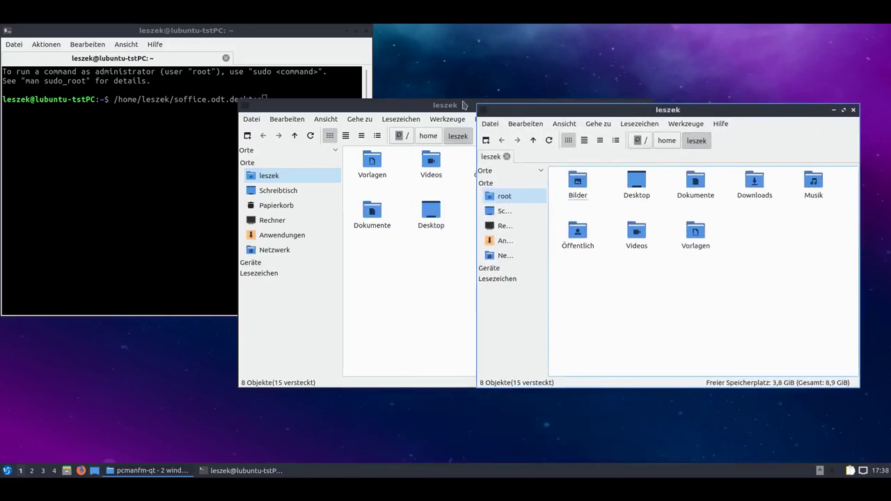
left_click_drag(462, 108, 333, 141)
left_click_drag(662, 111, 665, 148)
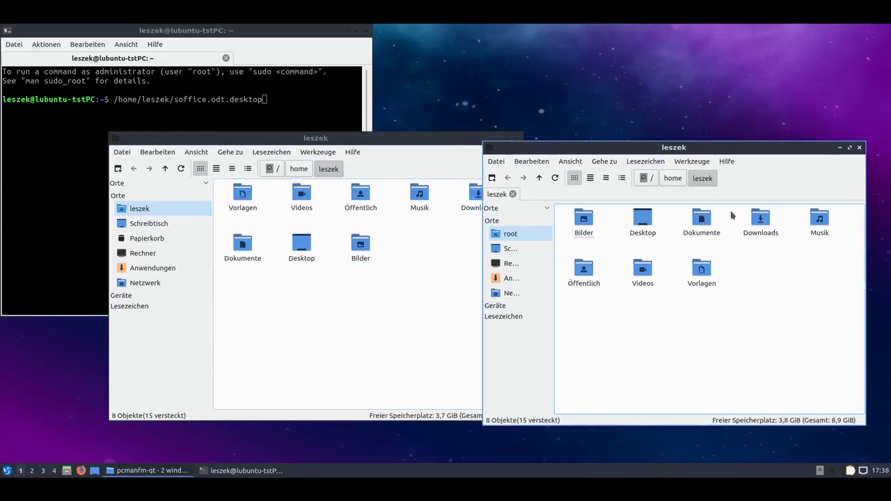
left_click(860, 148)
left_click_drag(394, 139, 585, 94)
left_click(499, 109)
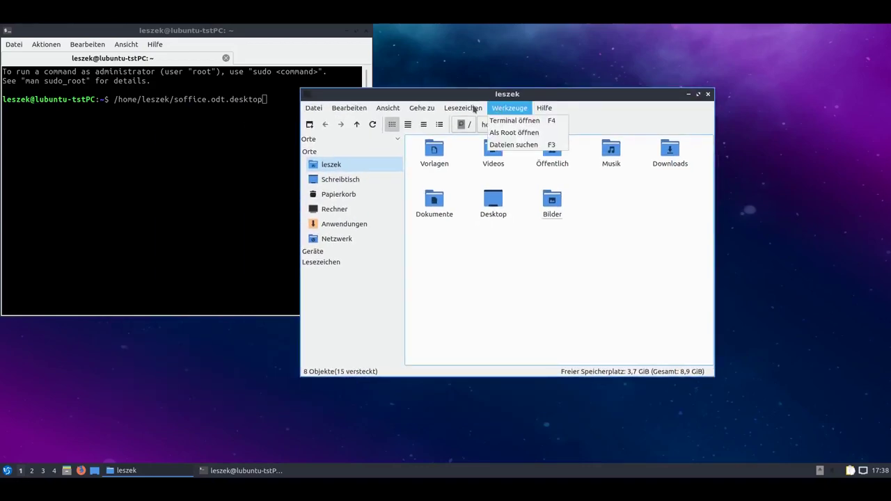
Jump to the Desktop folder, then to Geräte to list the drives.
mouse_move(461, 109)
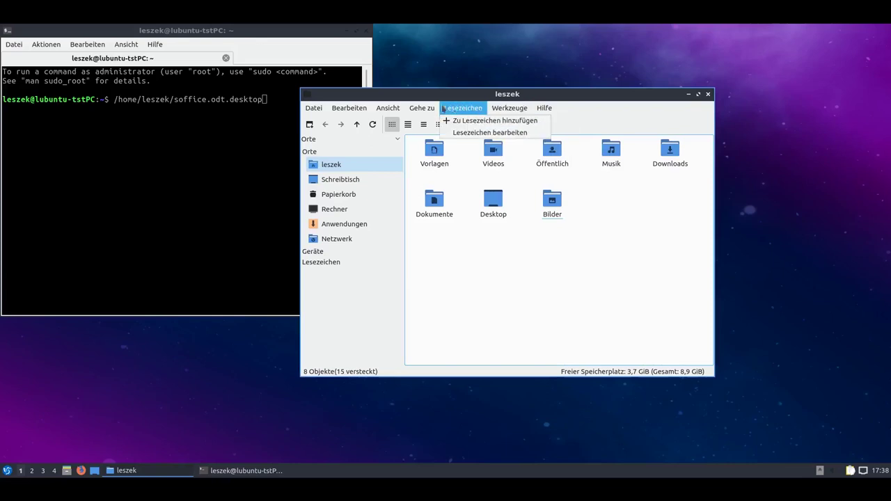
mouse_move(428, 109)
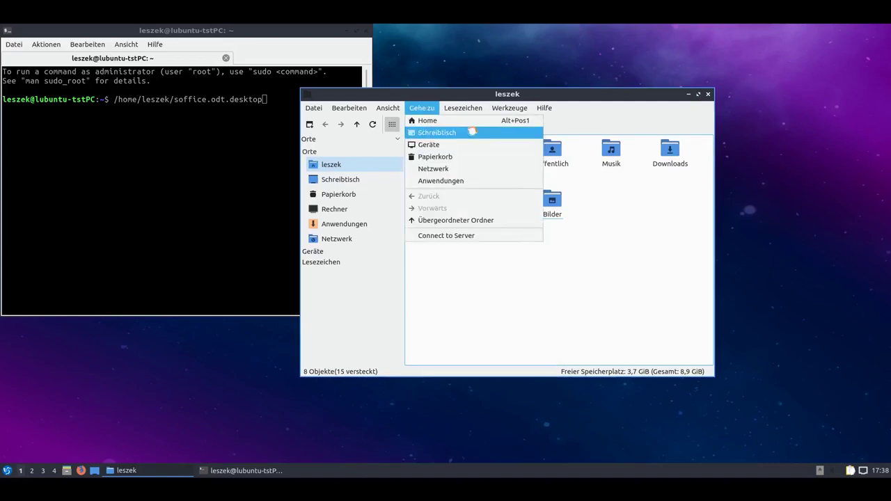
left_click(473, 132)
left_click(422, 108)
left_click(435, 145)
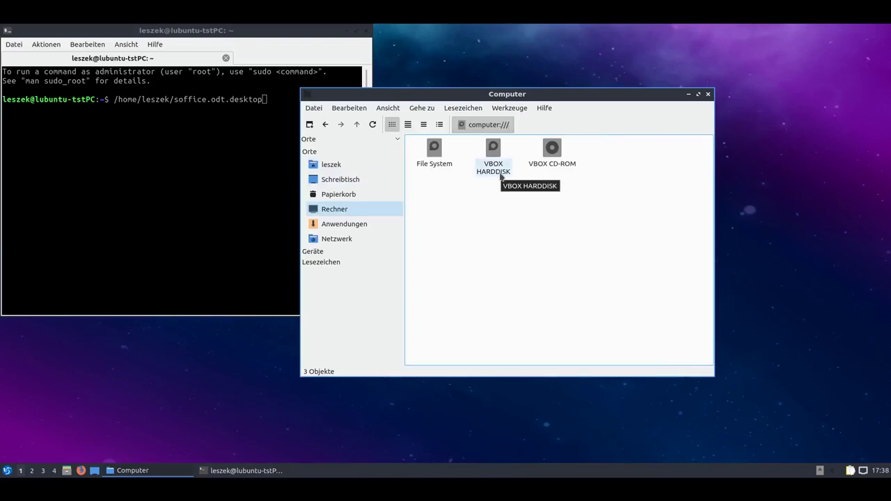
Try the VBOX HARDDISK, dismiss the not-mounted error, and open the File System root.
double_click(500, 174)
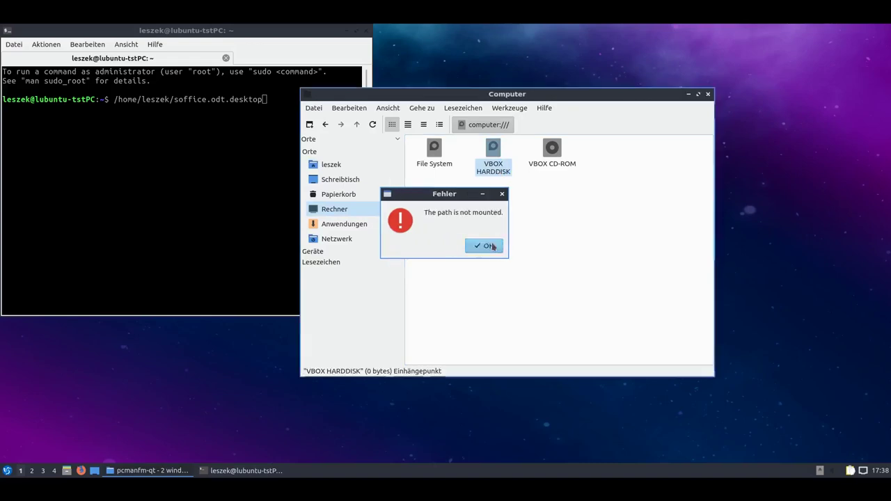
left_click(485, 243)
double_click(436, 155)
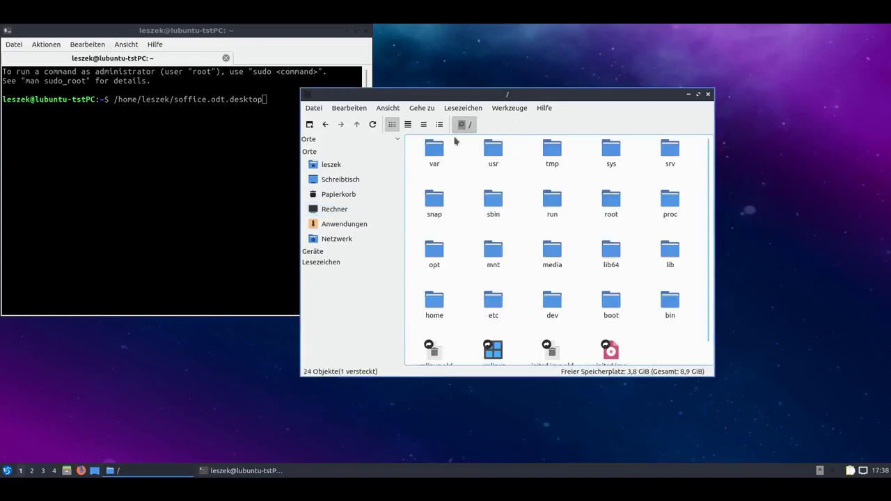
left_click(389, 109)
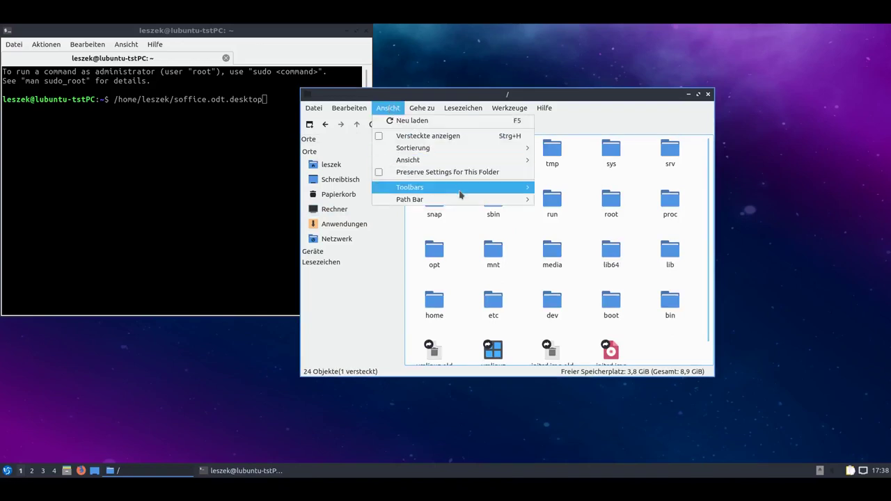
mouse_move(461, 195)
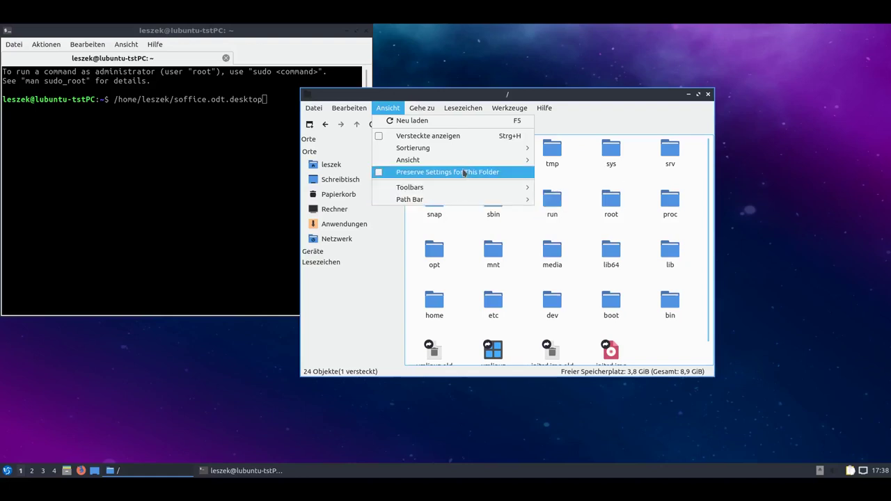
mouse_move(352, 111)
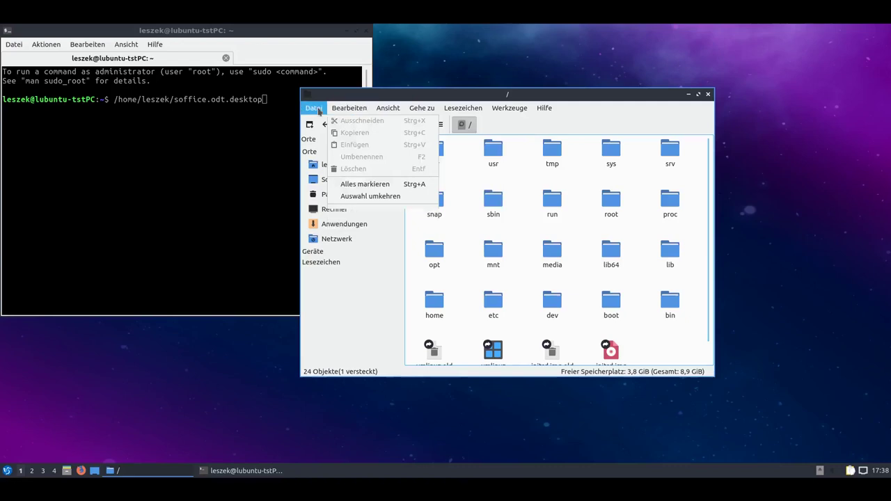
Step through the Verhalten, Anzeige, Benutzeroberfläche, Vorschaubild, Datenträger and Erweitert preference pages.
left_click(390, 219)
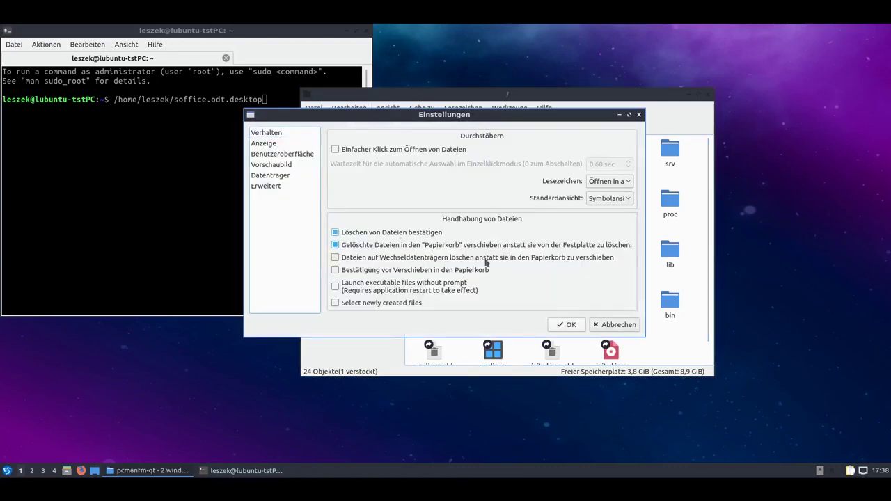
left_click(273, 133)
left_click(284, 144)
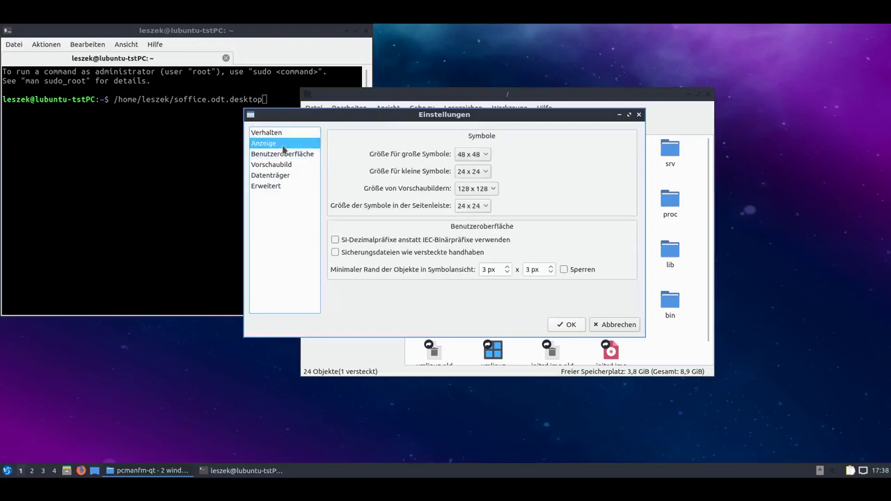
left_click(291, 154)
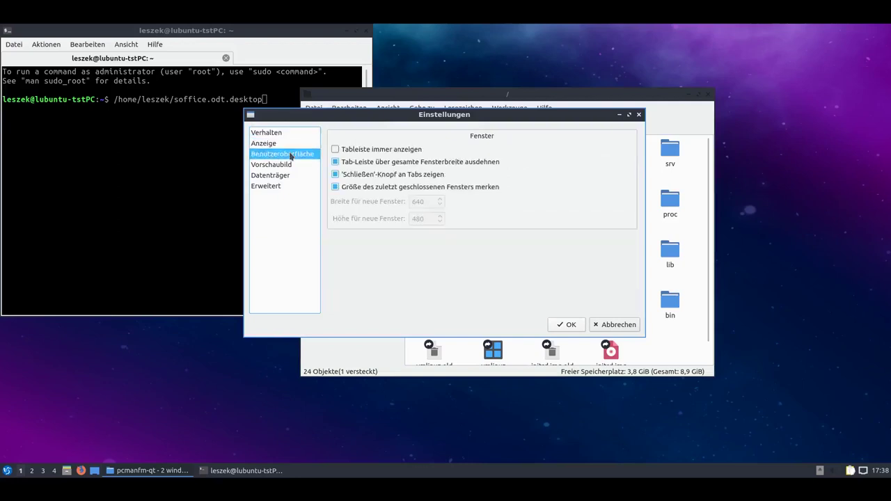
left_click(292, 165)
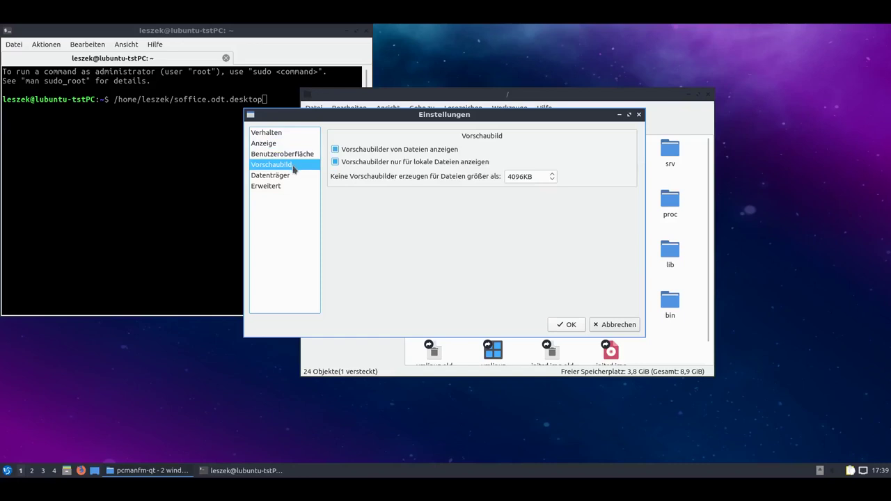
left_click(295, 177)
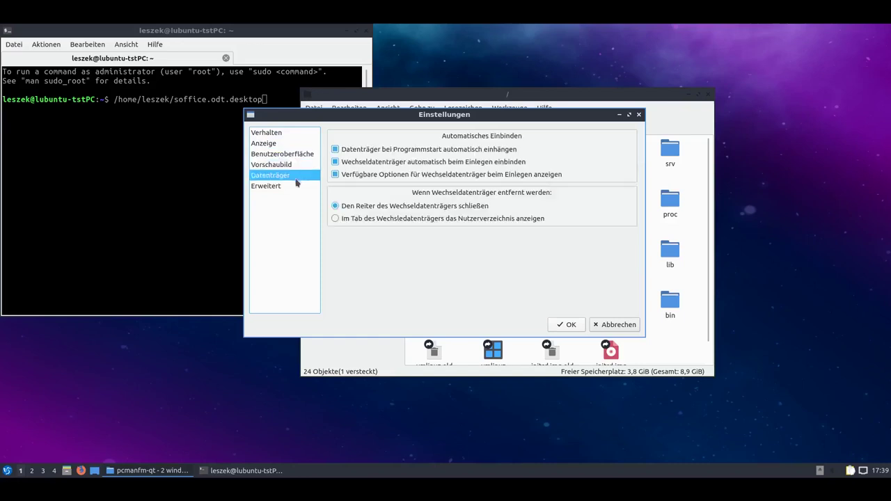
left_click(297, 186)
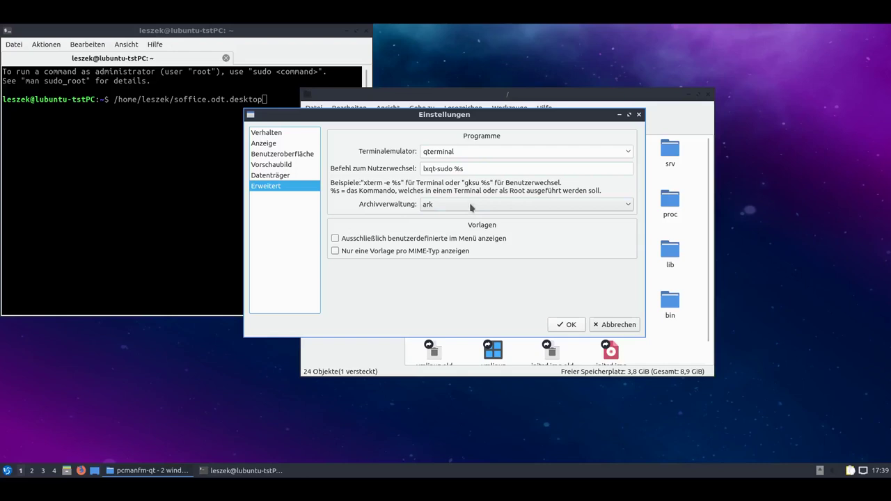
Close the preferences, go to the home folder and create an empty Neue Textdatei.
left_click(639, 117)
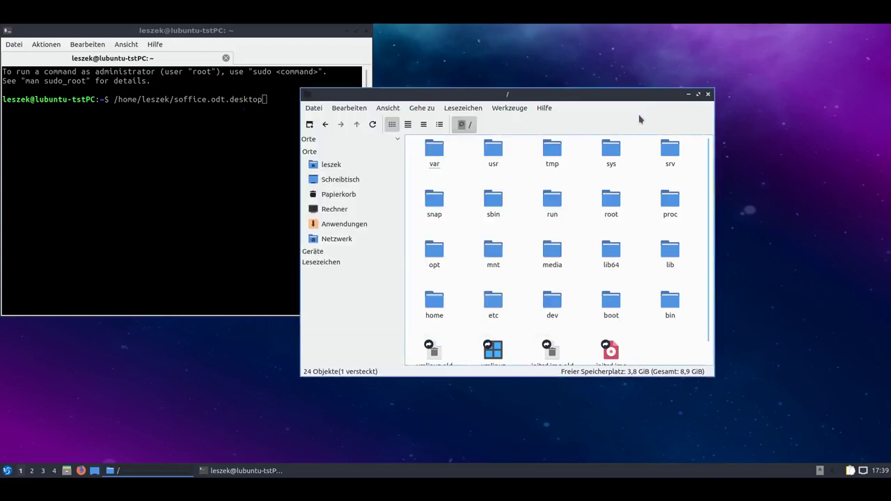
scroll(576, 293, "down", 1)
scroll(577, 294, "up", 1)
left_click(349, 164)
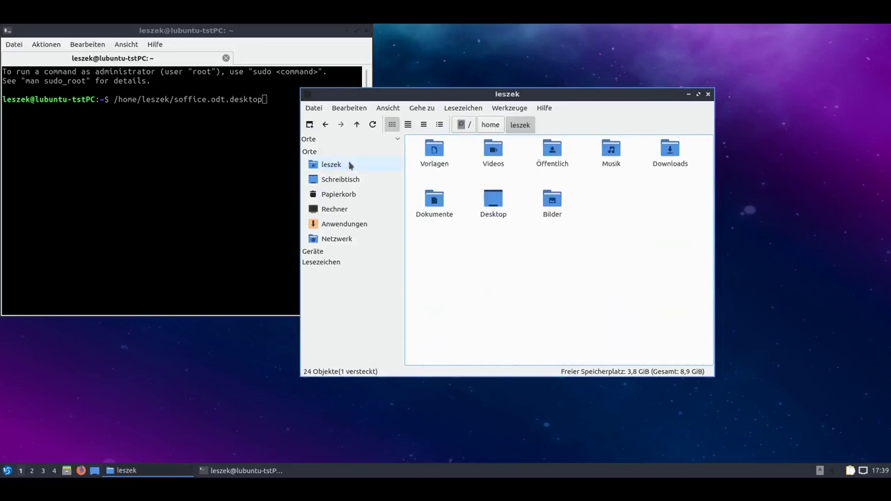
right_click(593, 219)
mouse_move(613, 224)
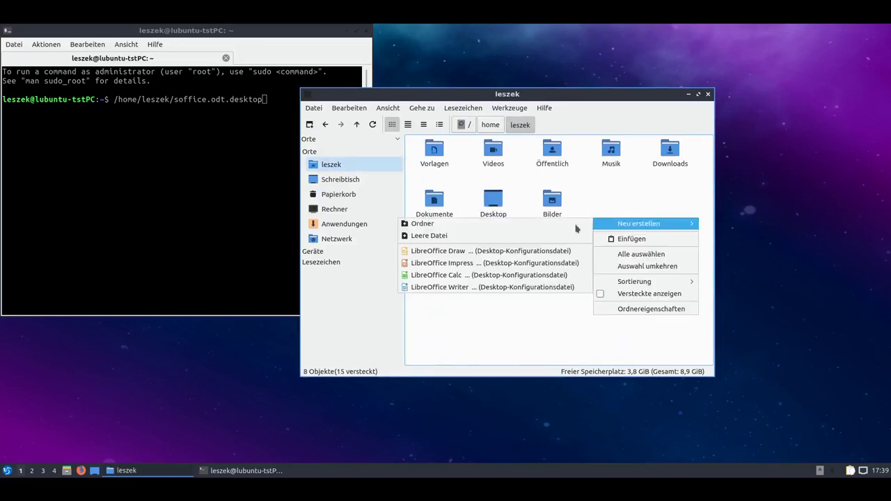
left_click(550, 240)
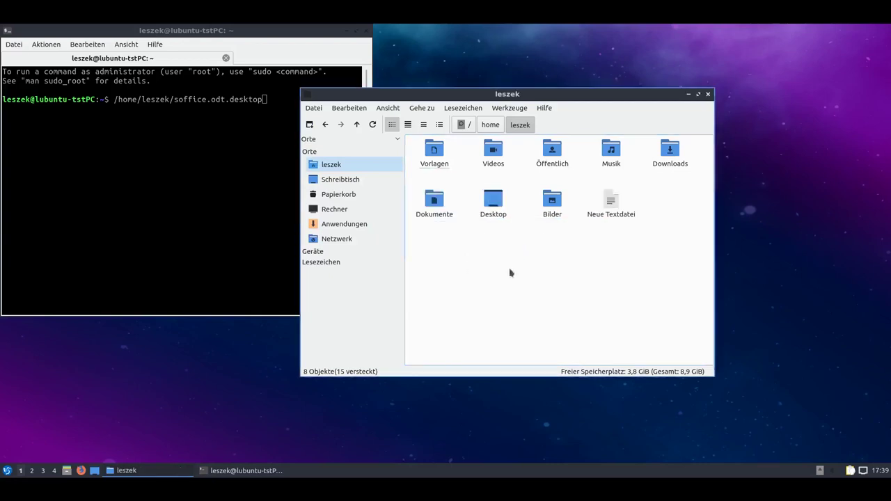
Compress Neue Textdatei into a gzip tar archive named test.tar.gz.
right_click(610, 208)
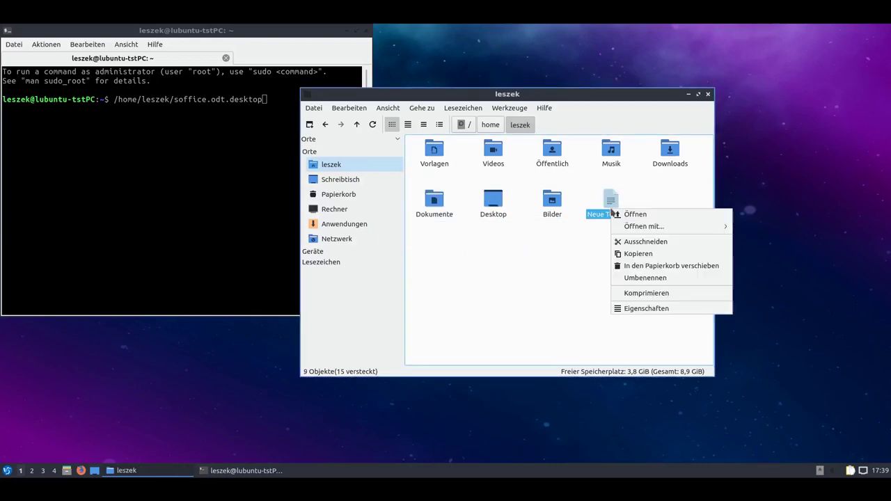
left_click(660, 294)
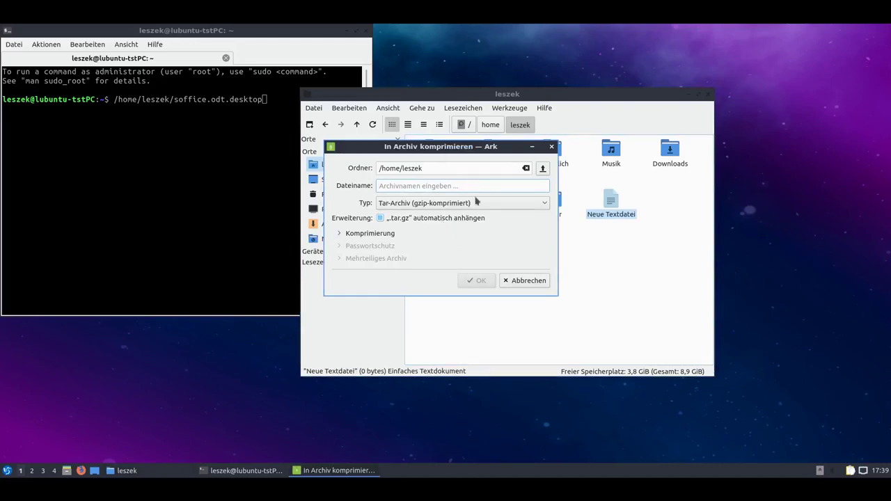
left_click(480, 204)
left_click(480, 204)
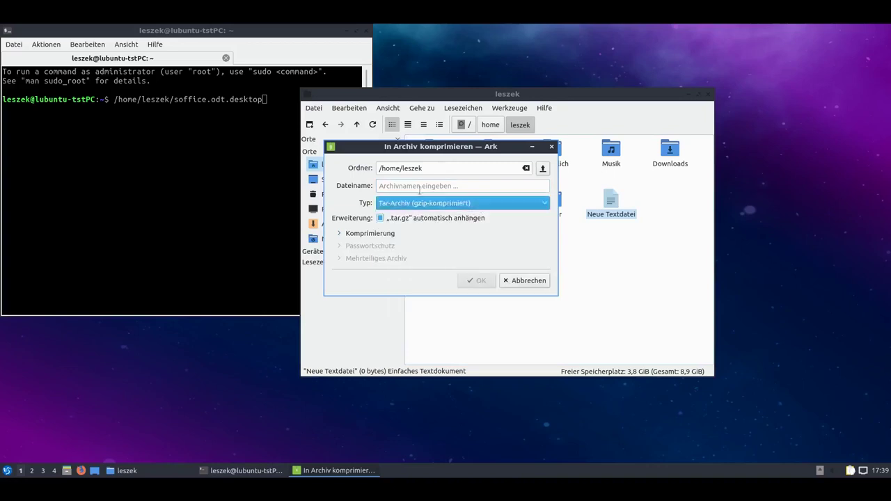
left_click(452, 186)
type("test")
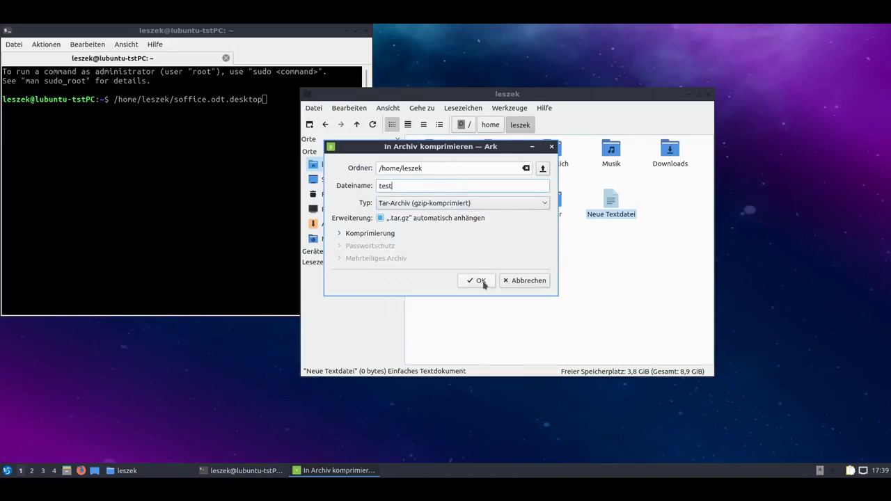
left_click(483, 283)
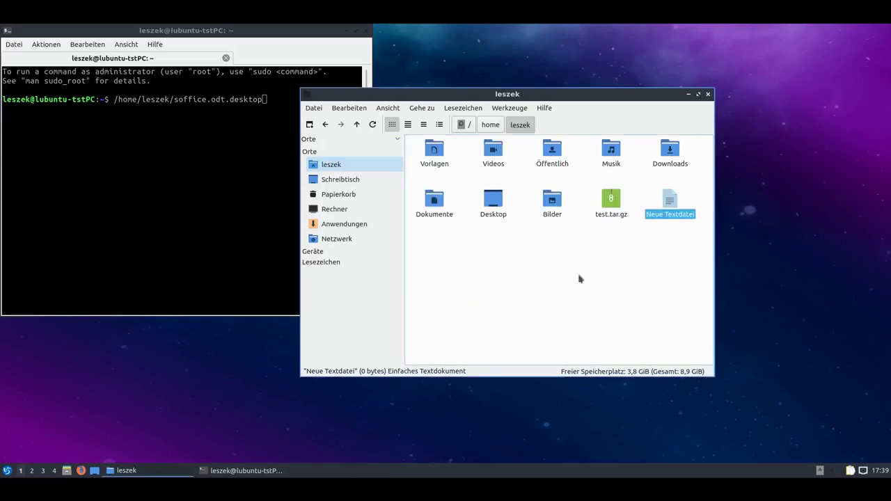
left_click(612, 212)
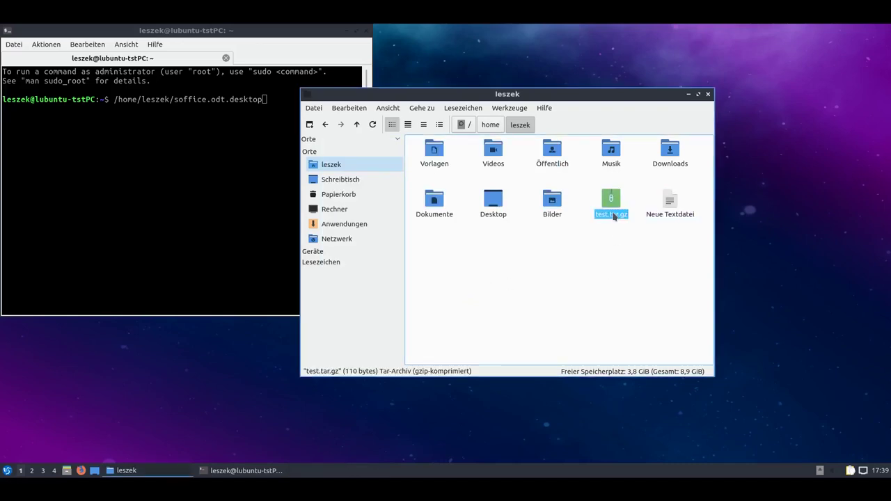
Open test.tar.gz in Ark, view the About Ark information, then close the archive window.
double_click(613, 214)
left_click_drag(634, 245, 568, 207)
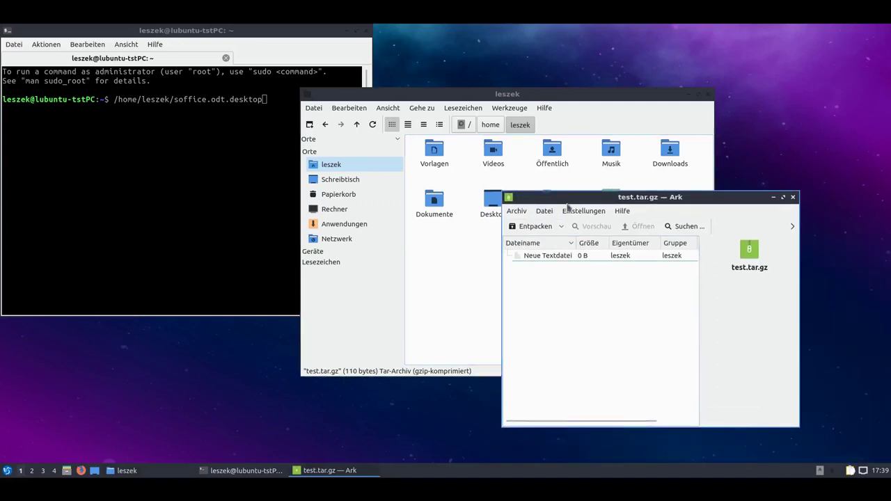
left_click(623, 211)
left_click(635, 293)
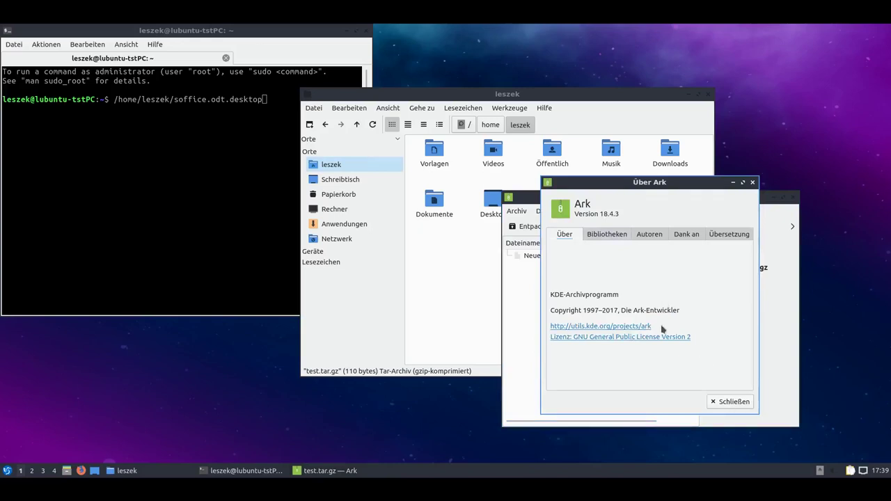
left_click(738, 404)
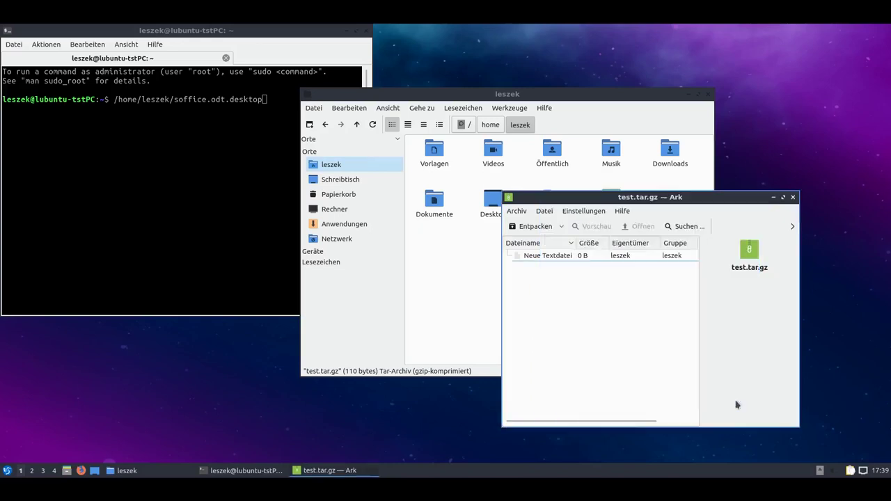
left_click(792, 197)
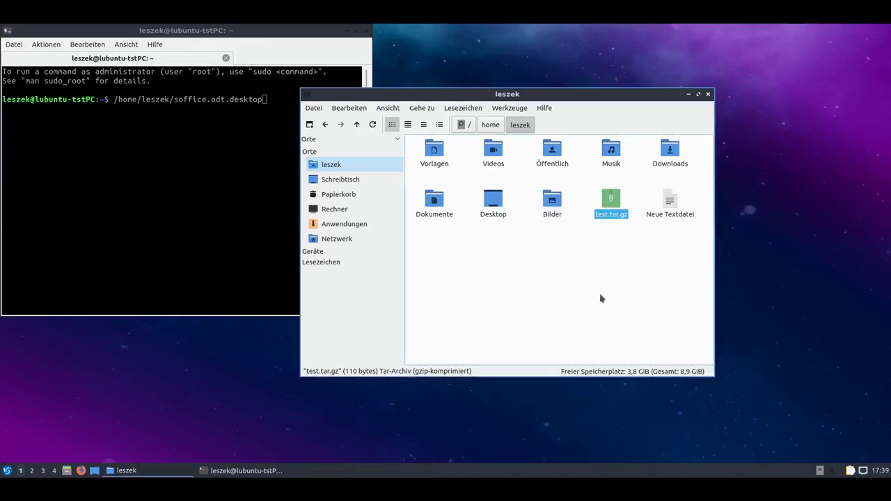
Look at the actions for test.tar.gz without choosing one, then close the file manager window.
left_click(600, 298)
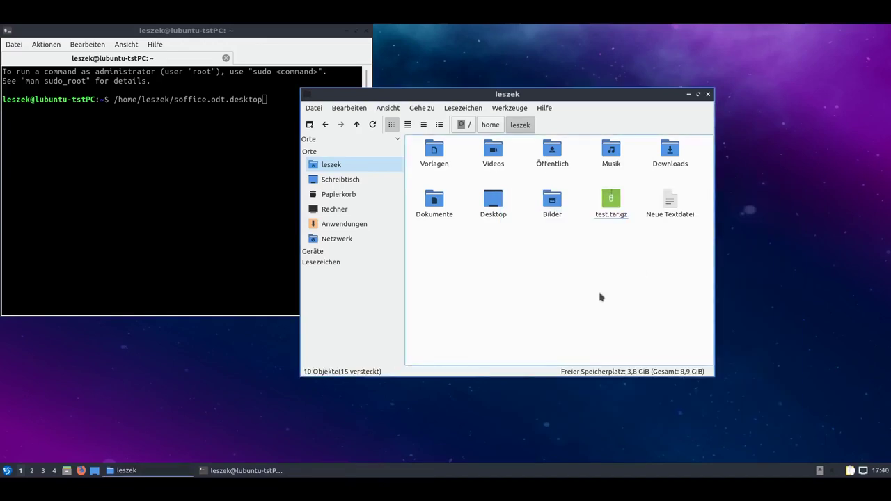
right_click(601, 217)
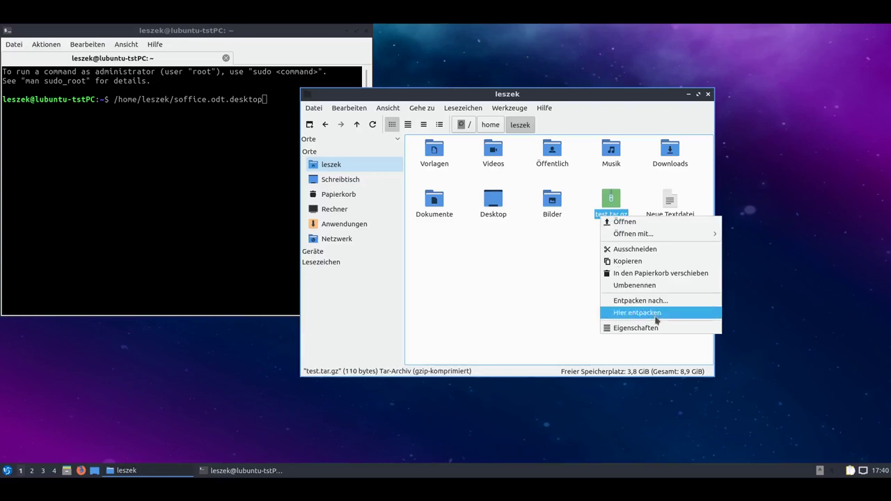
left_click(556, 316)
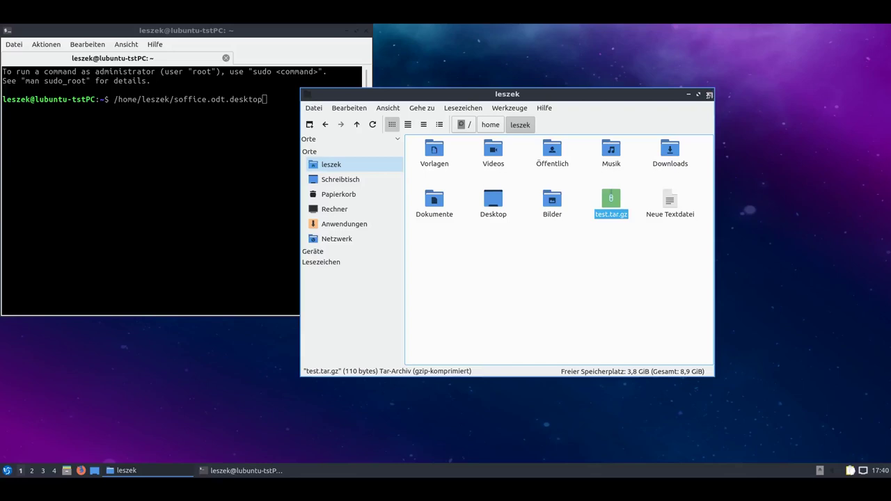
left_click(709, 94)
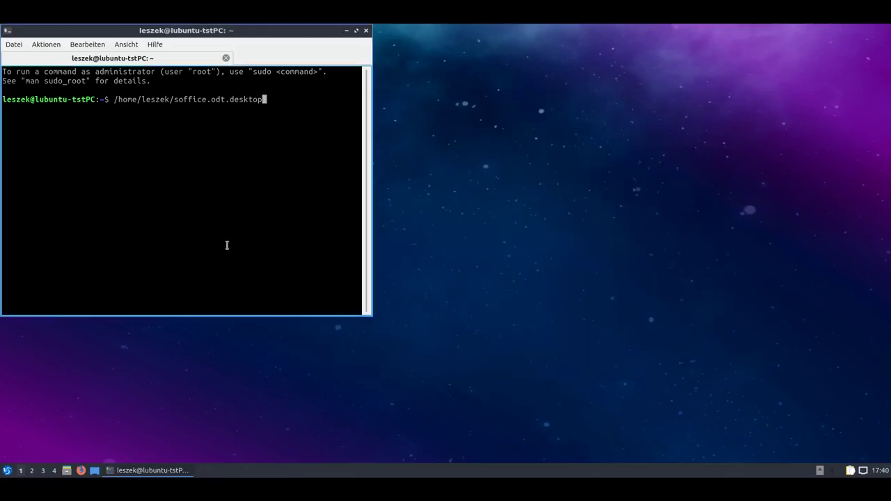
left_click(365, 31)
left_click(7, 471)
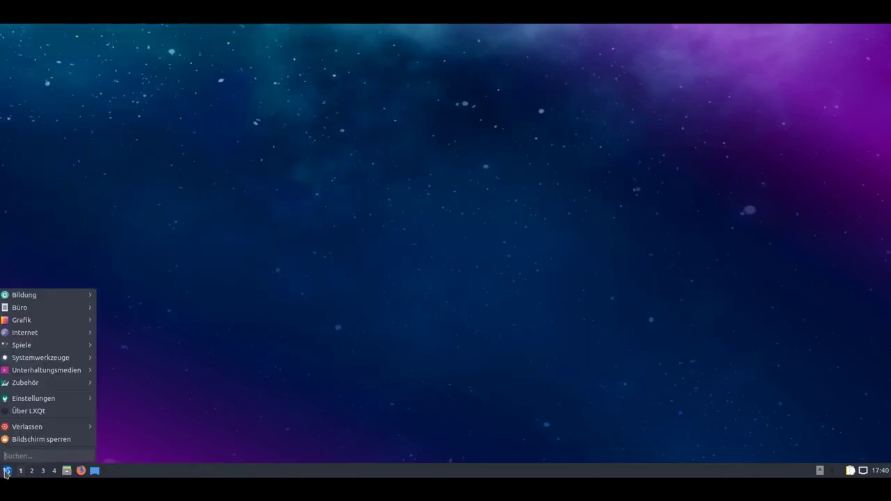
mouse_move(59, 301)
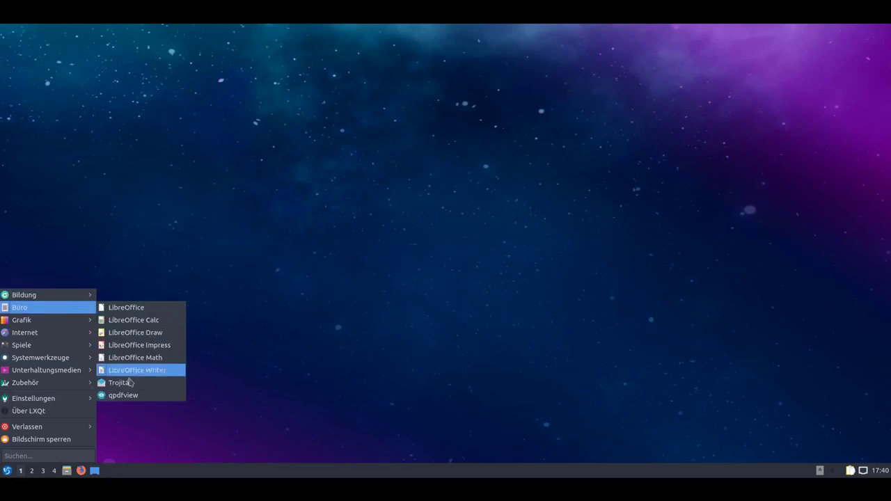
left_click(140, 396)
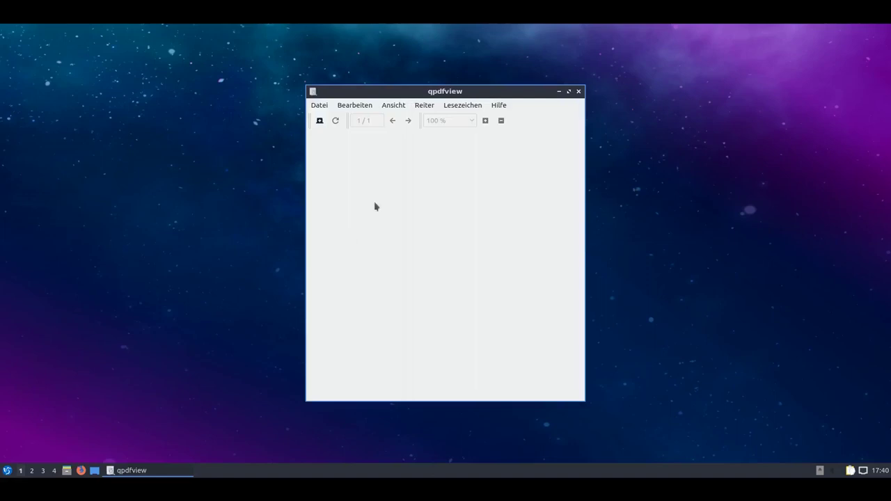
left_click_drag(585, 401, 690, 408)
left_click(499, 106)
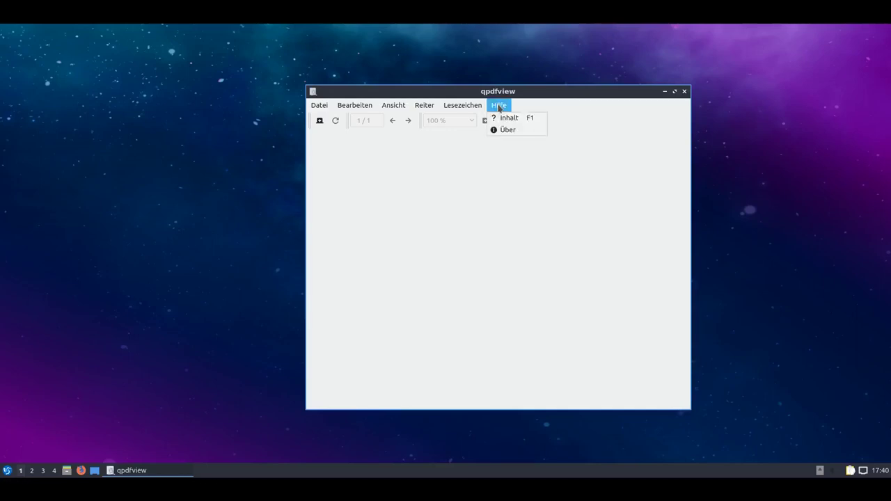
left_click(499, 106)
left_click(428, 107)
left_click(400, 106)
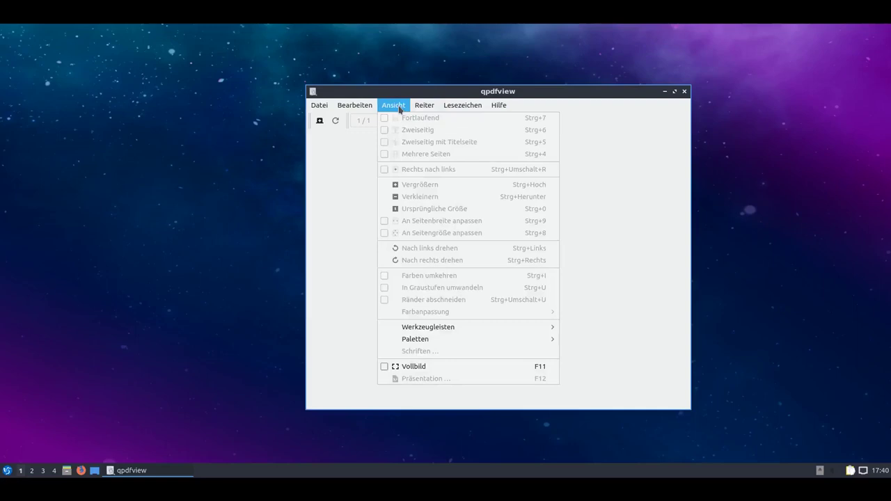
mouse_move(345, 106)
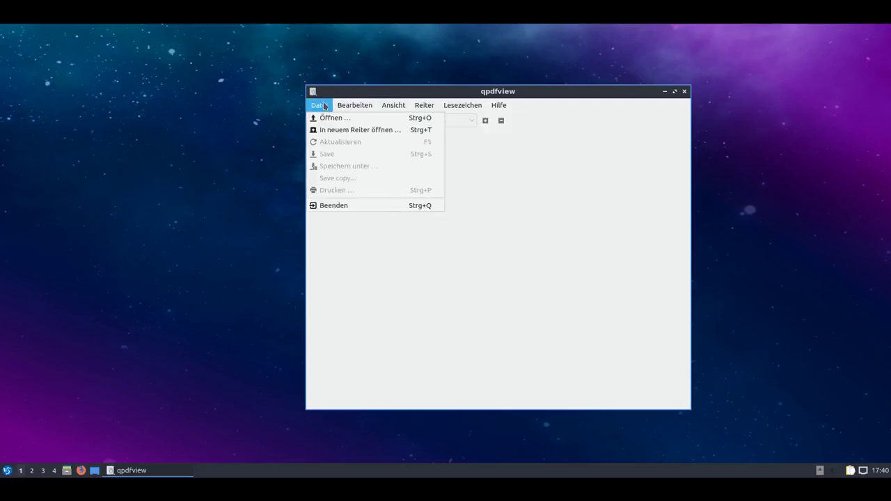
left_click(530, 246)
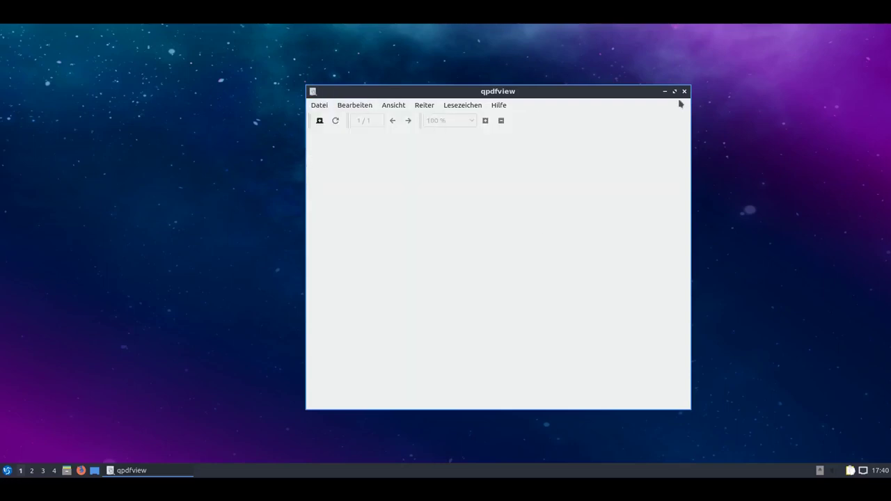
left_click(685, 91)
Launch the Bildschirmfoto screenshot tool from the Grafik section of the application menu.
left_click(7, 470)
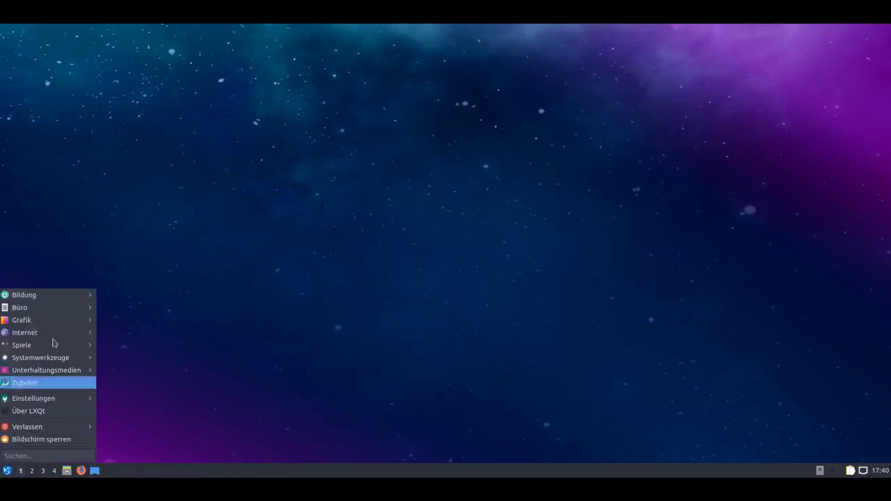
mouse_move(63, 326)
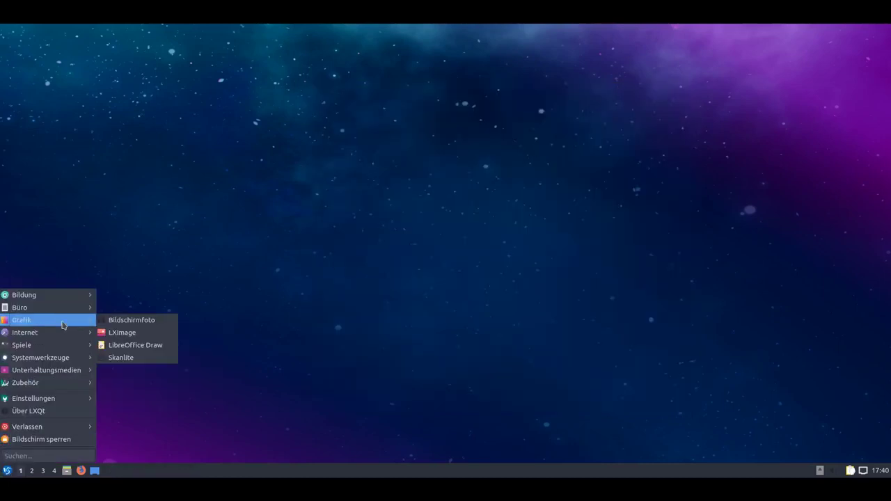
left_click(153, 322)
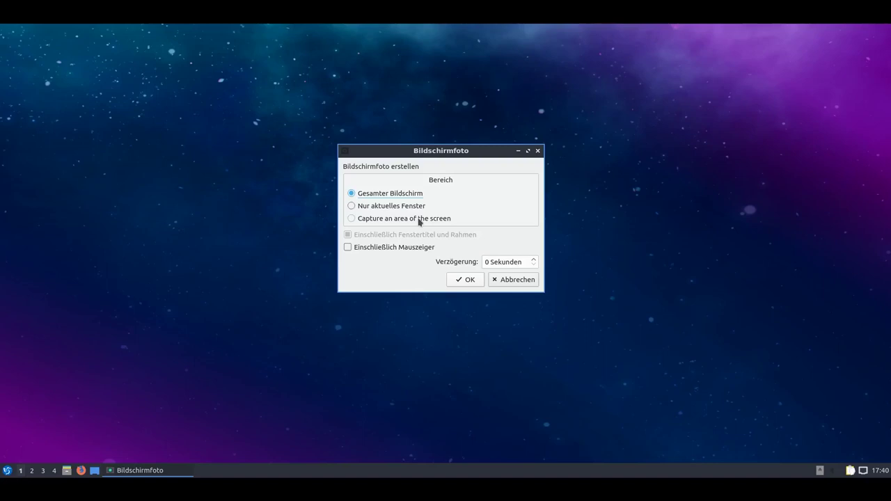
Capture the whole screen and view, then dismiss, the About LXImage-Qt information.
left_click(460, 280)
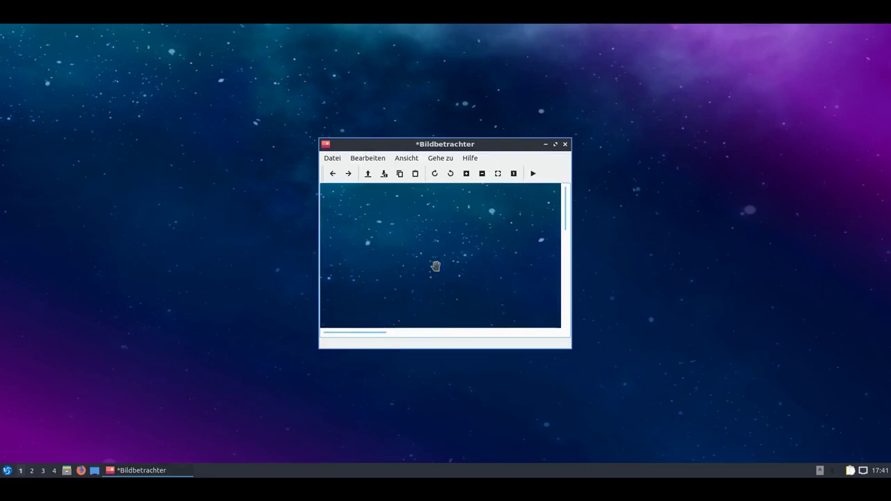
left_click(470, 158)
left_click(478, 174)
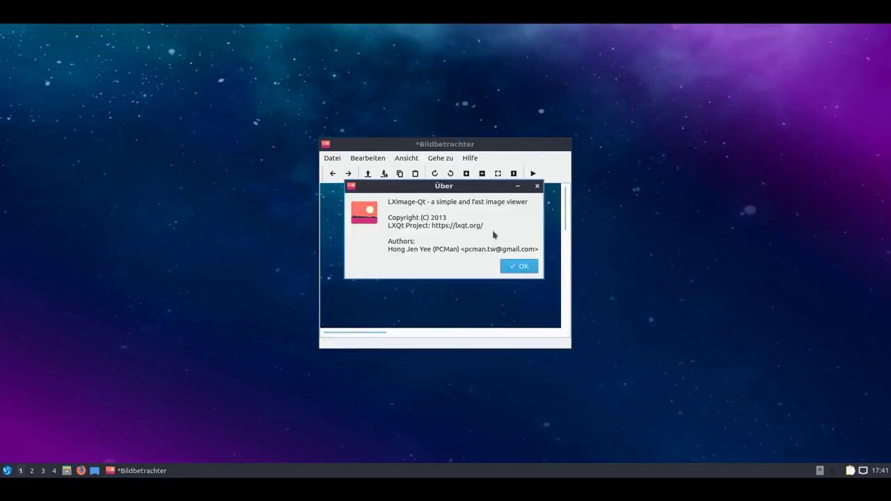
left_click(515, 267)
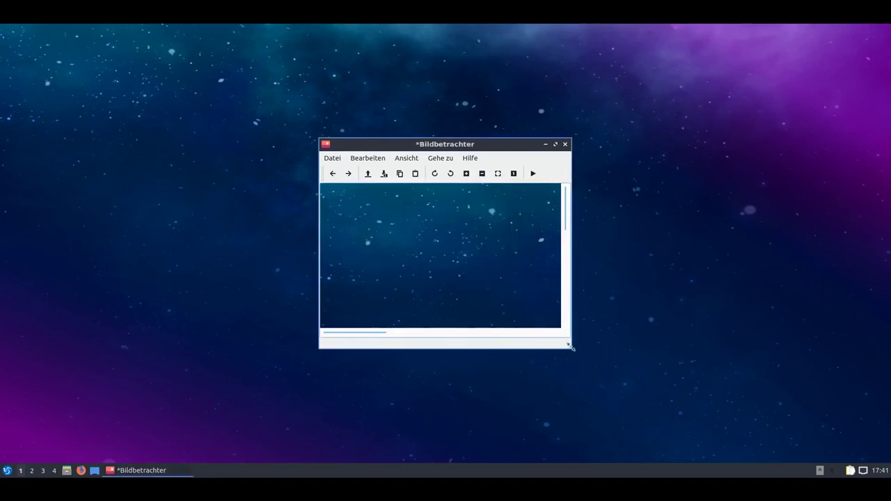
Enlarge and reposition the viewer window, then fit the whole screenshot inside it.
left_click_drag(571, 347, 781, 452)
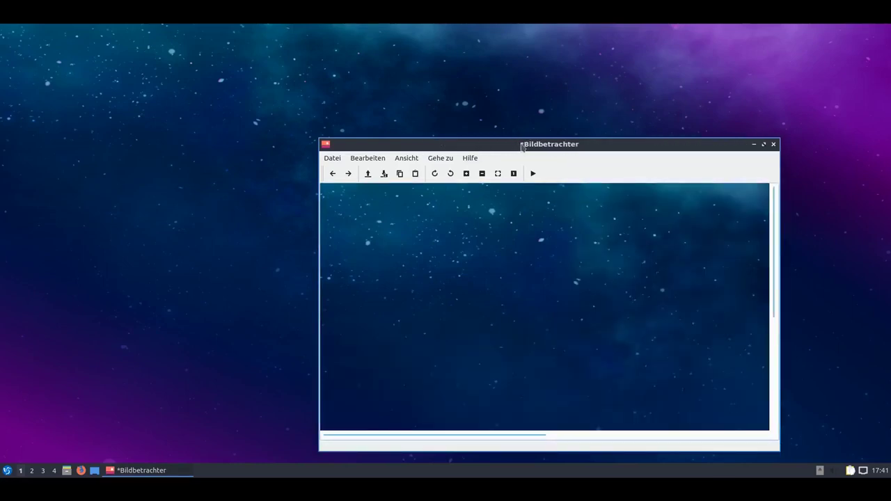
left_click_drag(521, 146, 379, 89)
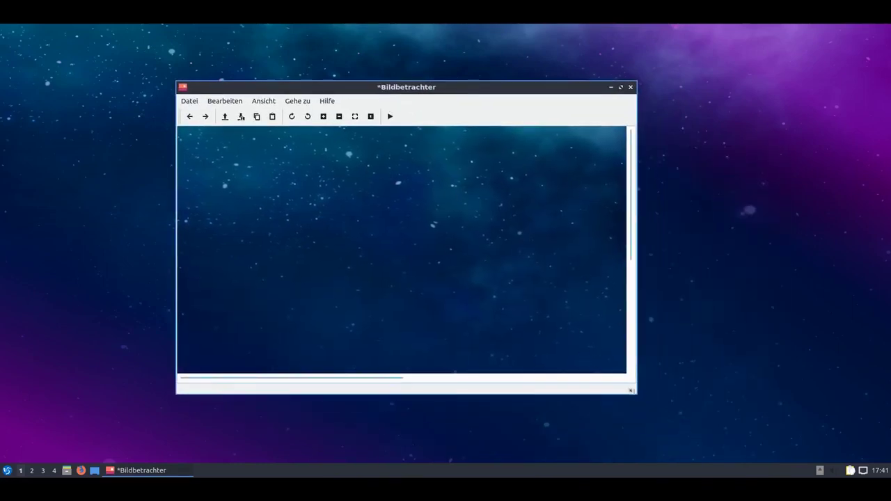
left_click_drag(630, 391, 727, 437)
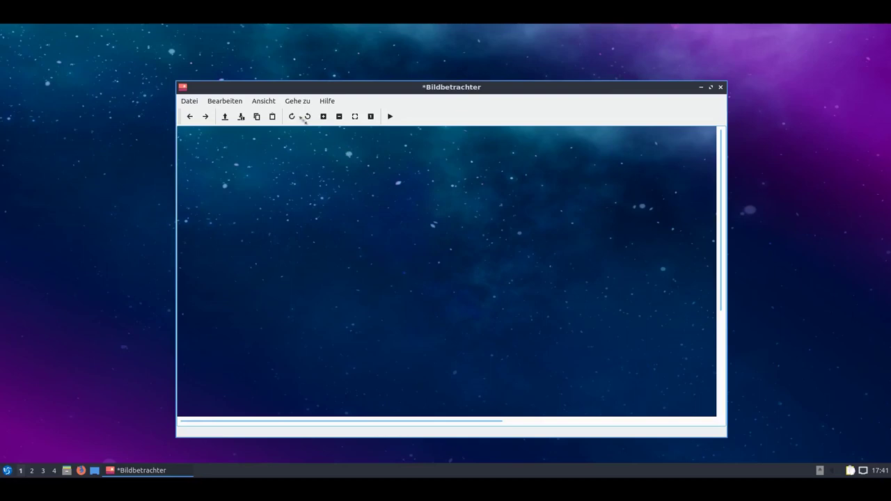
left_click(355, 117)
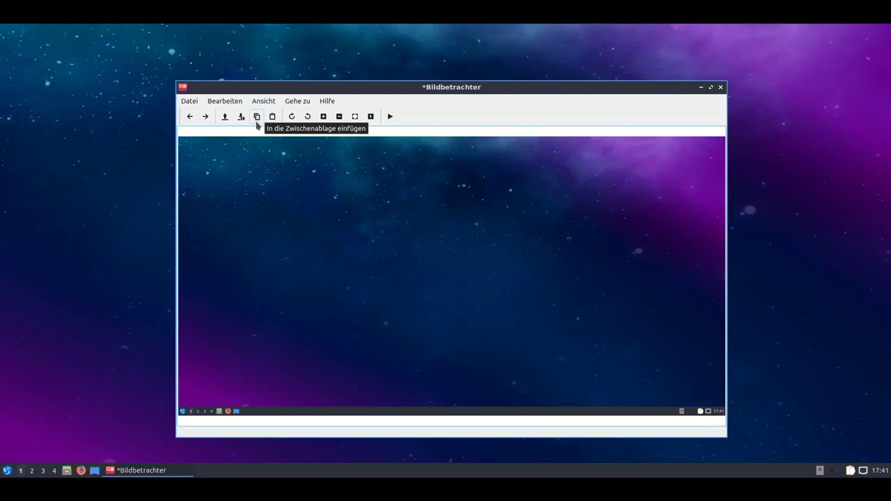
left_click(256, 118)
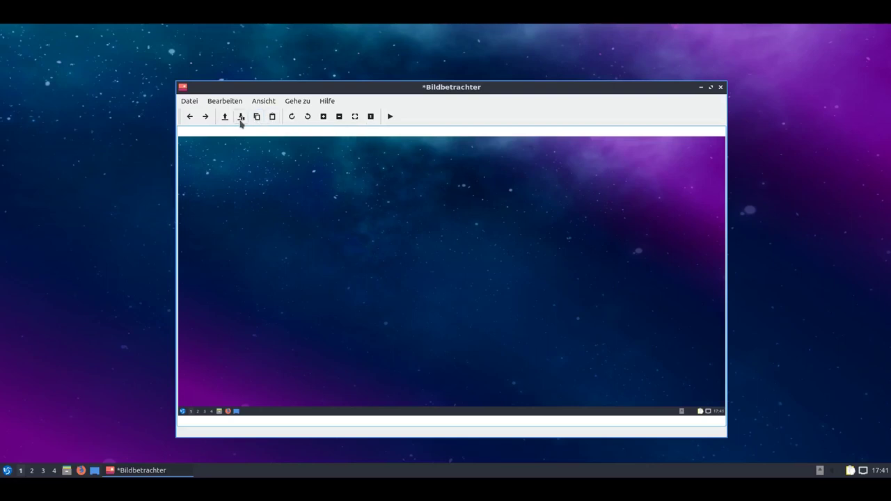
left_click(240, 119)
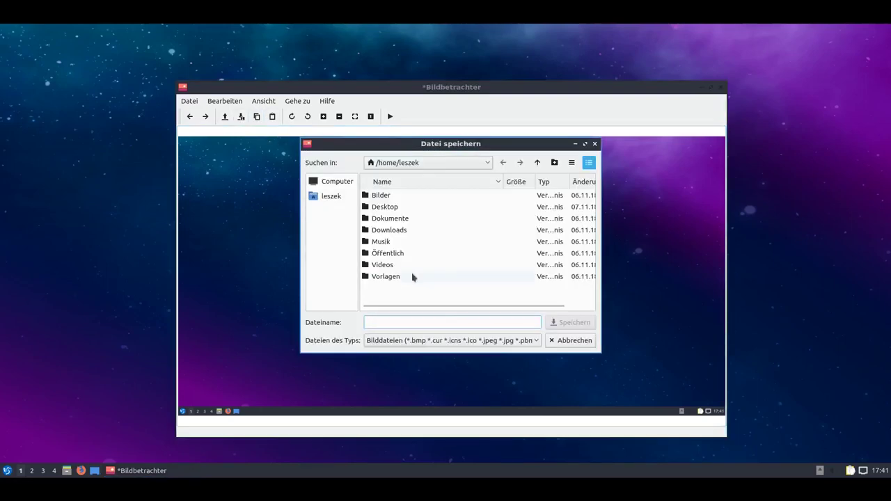
left_click(538, 343)
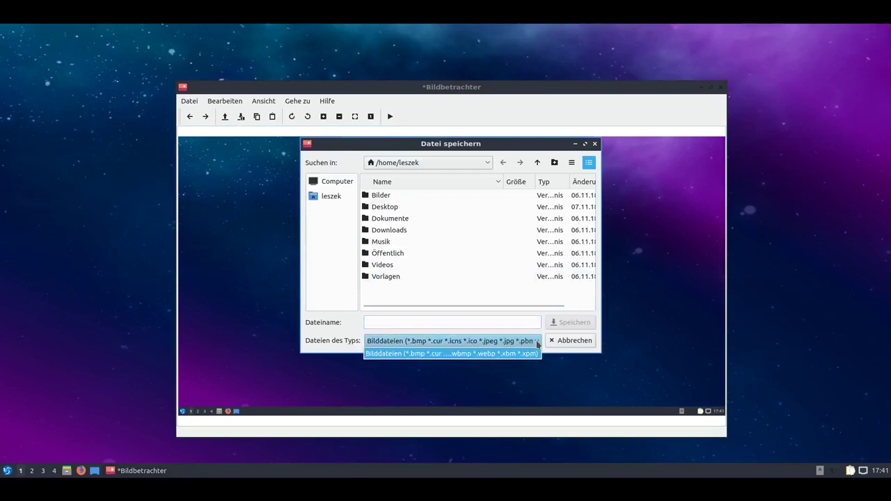
left_click(453, 352)
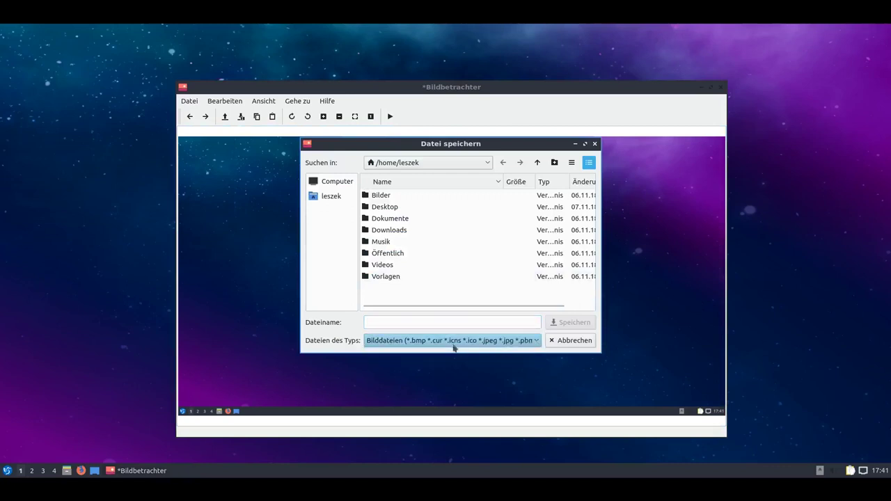
left_click(564, 341)
left_click(188, 103)
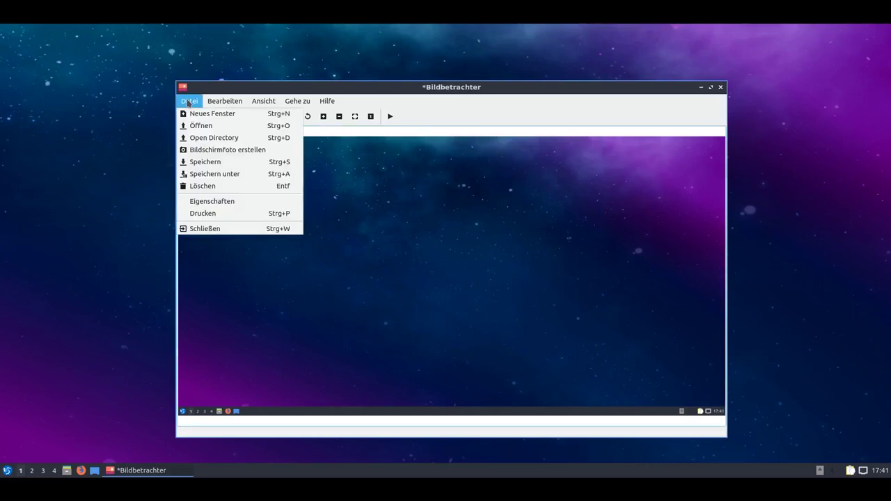
left_click(267, 152)
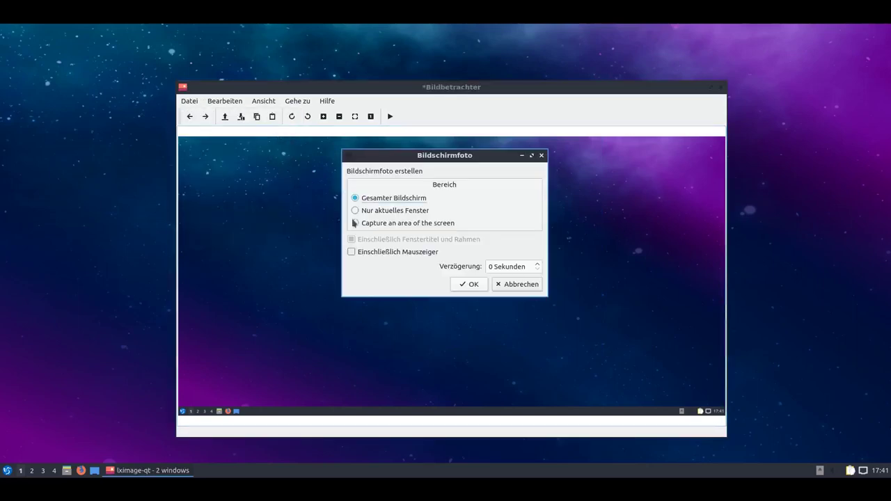
left_click(518, 285)
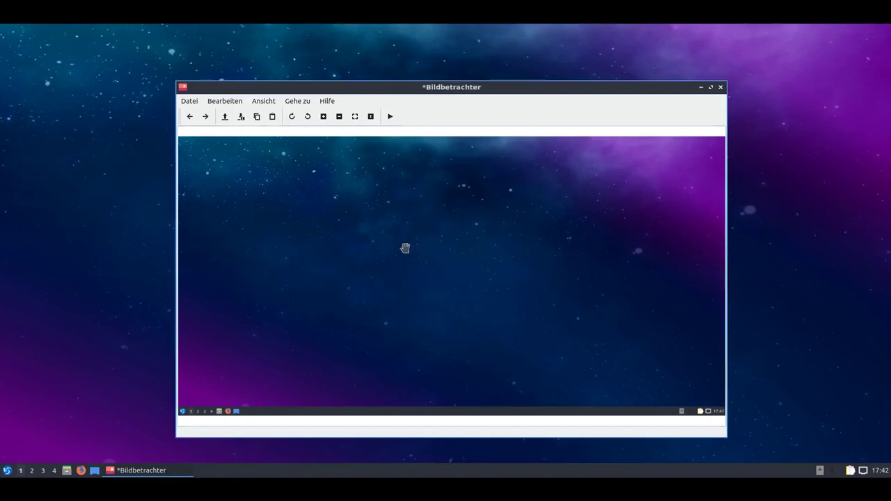
left_click(189, 102)
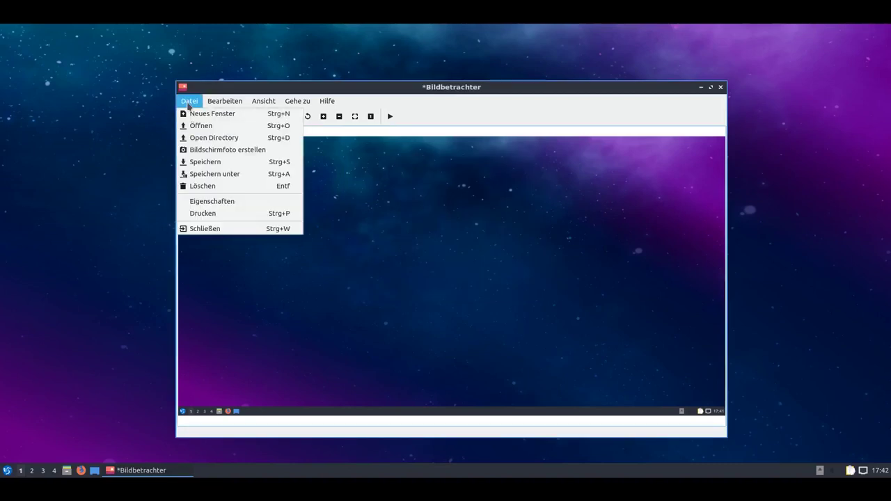
left_click(234, 202)
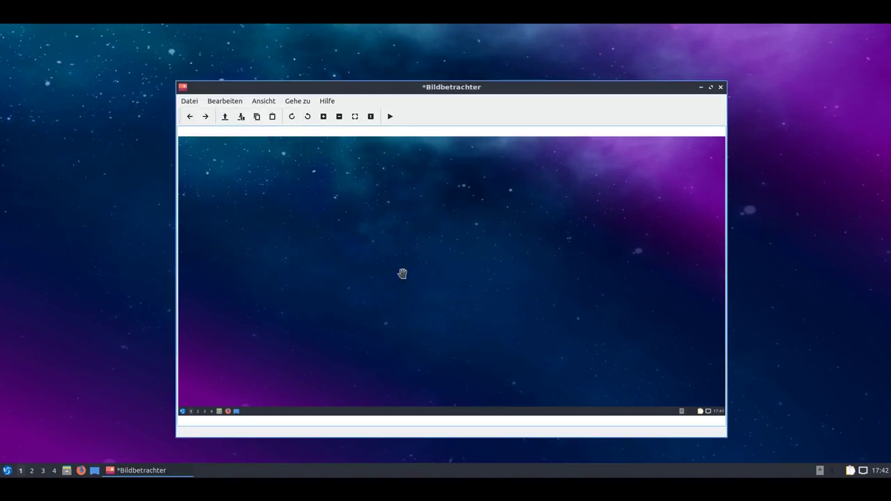
left_click(189, 101)
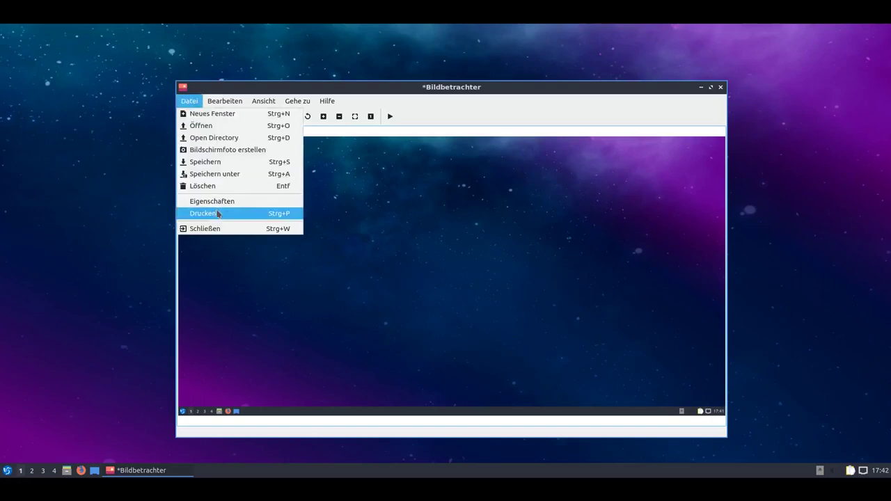
left_click(285, 199)
left_click_drag(416, 89, 525, 136)
key("Escape")
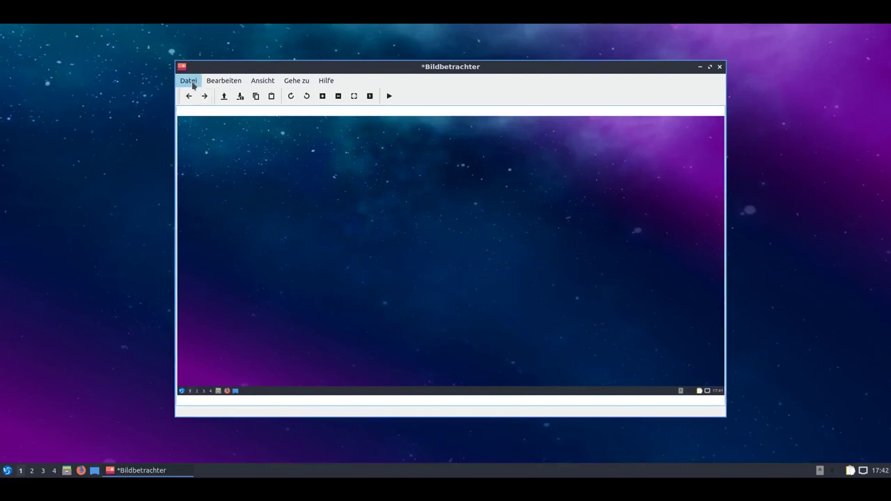
left_click(193, 85)
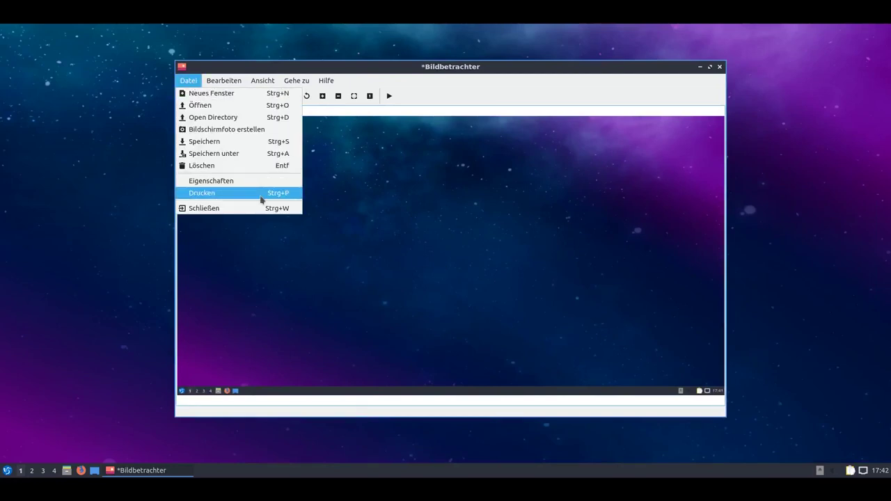
left_click(262, 200)
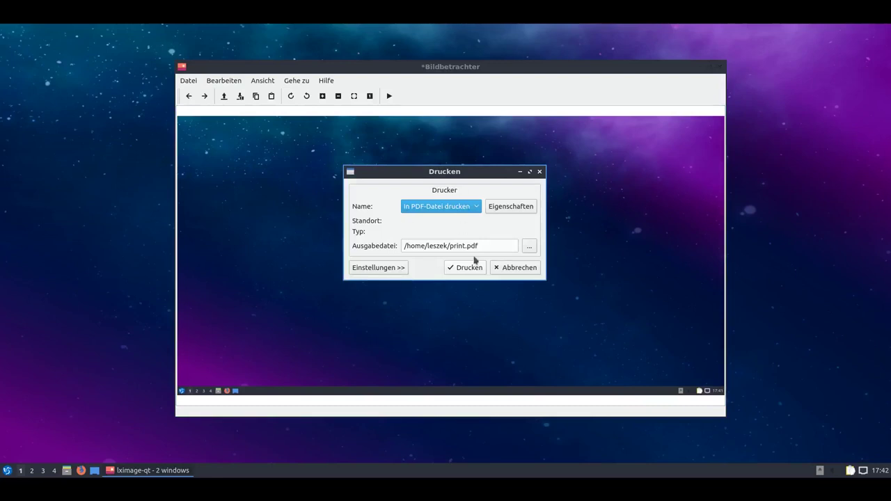
left_click(514, 268)
left_click(263, 81)
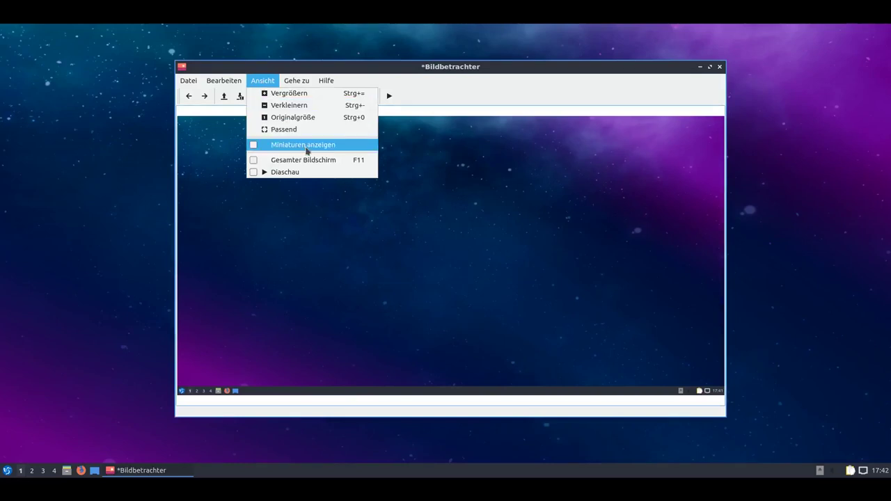
left_click(306, 145)
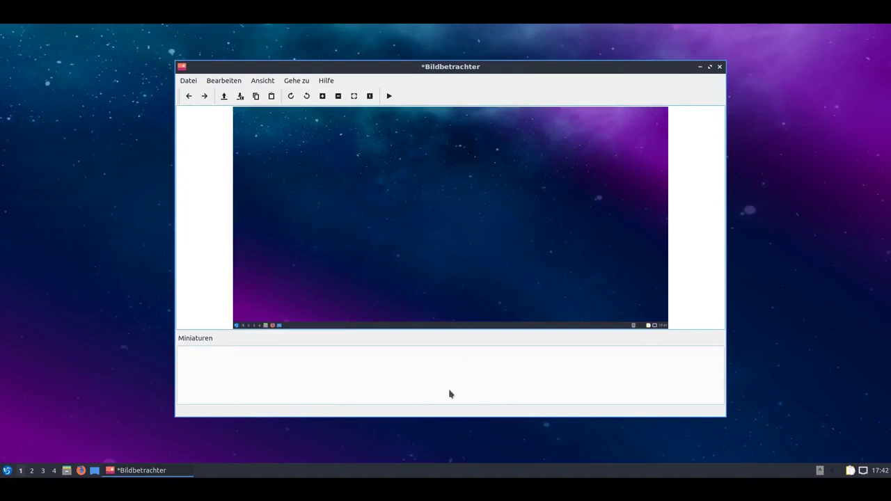
left_click(269, 79)
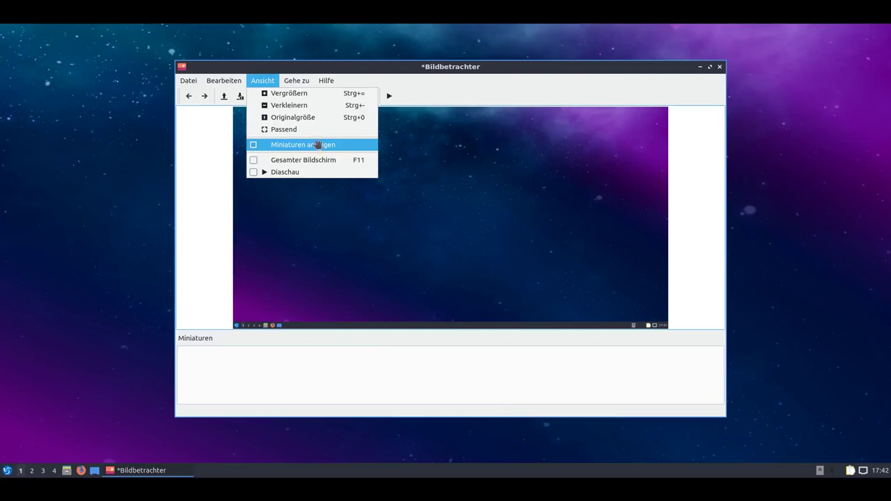
left_click(320, 144)
left_click(296, 80)
left_click(296, 80)
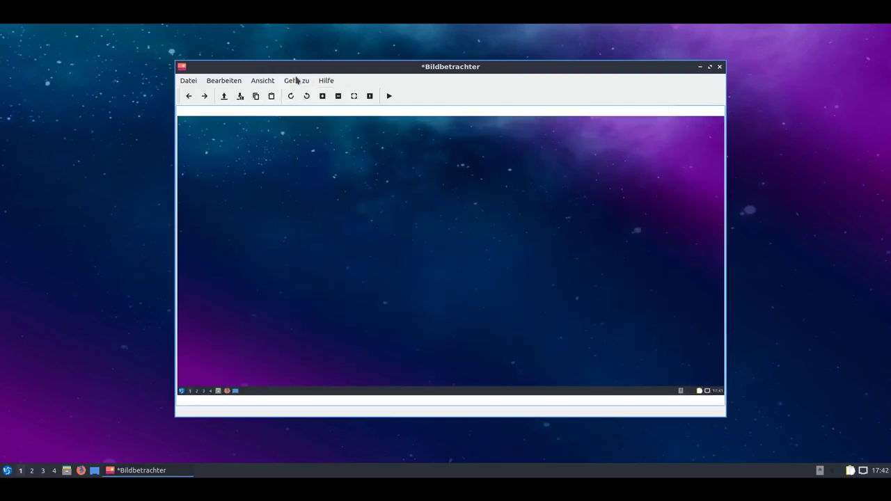
double_click(352, 249)
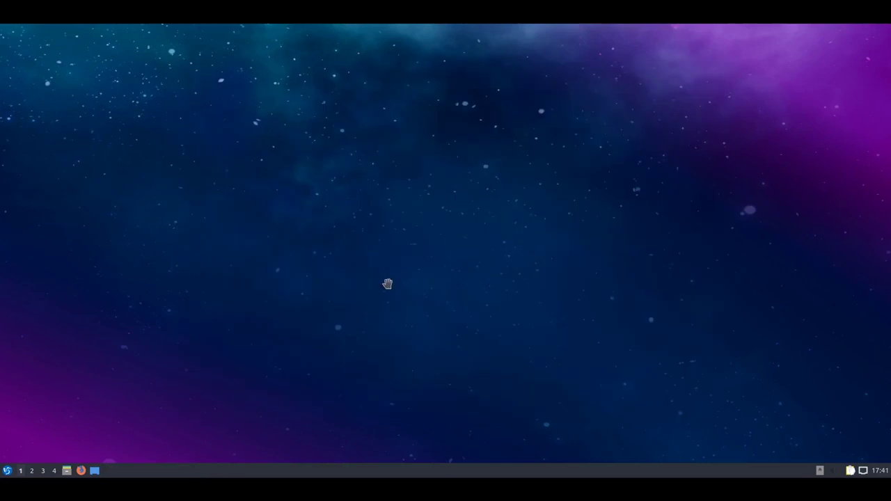
double_click(453, 326)
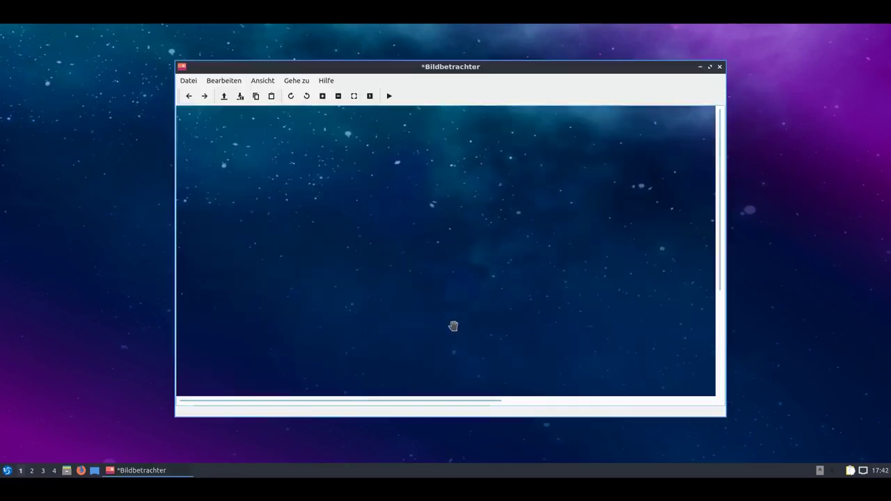
Close the Bildbetrachter window and launch Skanlite from the Grafik menu.
left_click(719, 68)
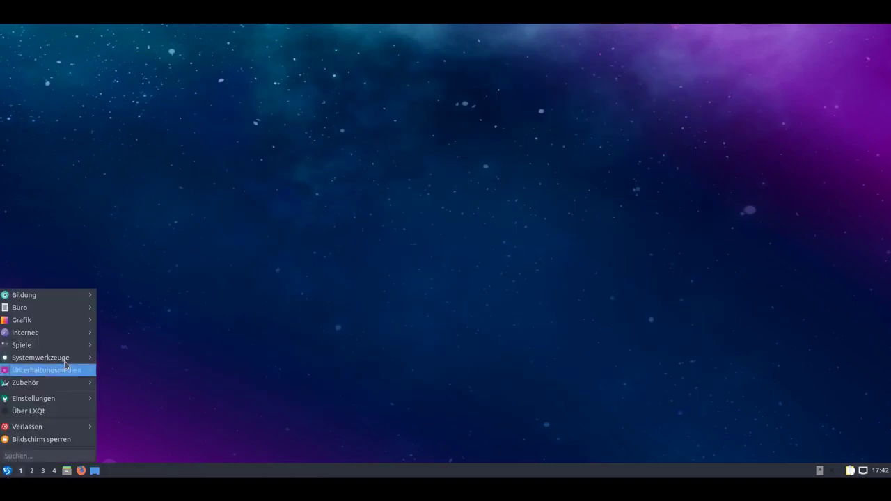
mouse_move(70, 333)
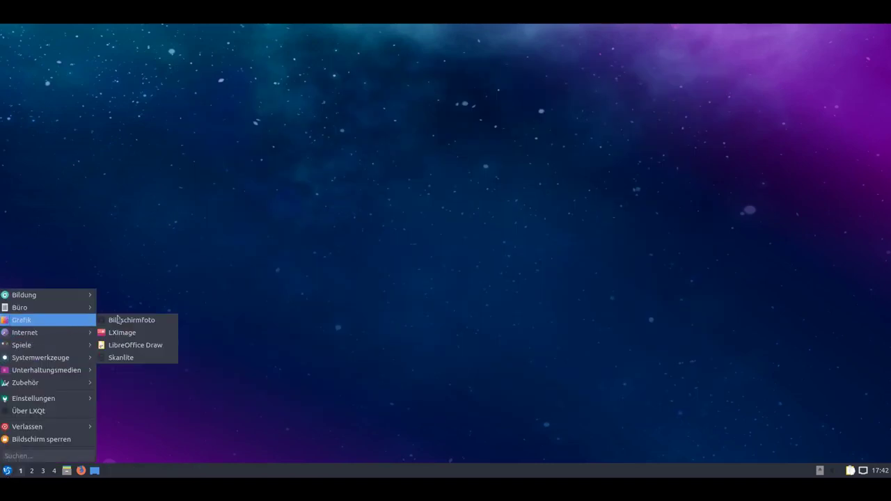
left_click(149, 360)
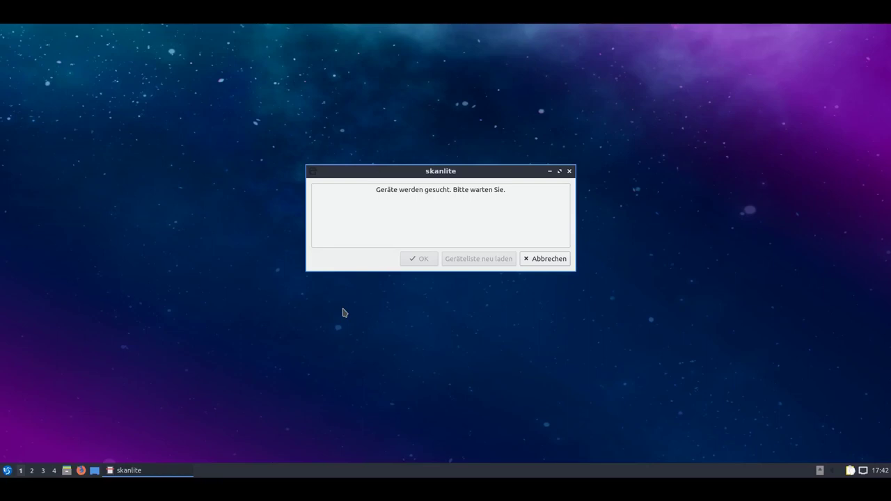
Cancel Skanlite's scanner device search and show the Internet programs in the application menu.
left_click(526, 260)
left_click(7, 471)
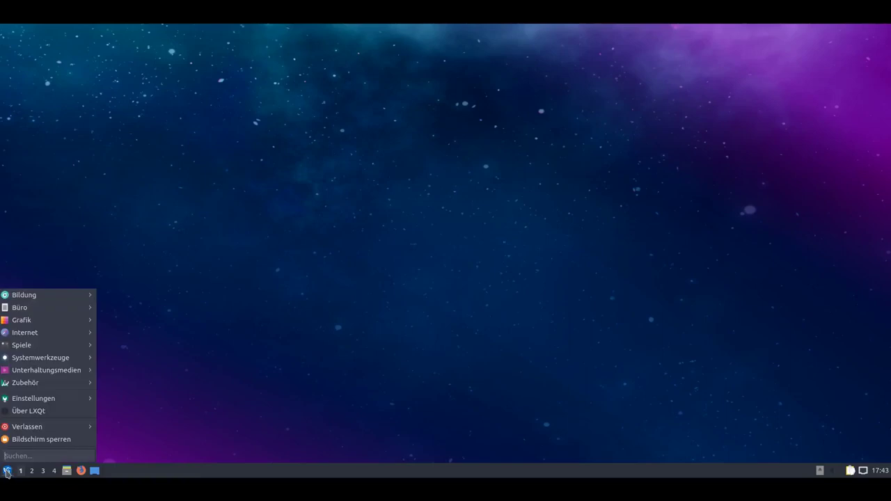
mouse_move(70, 337)
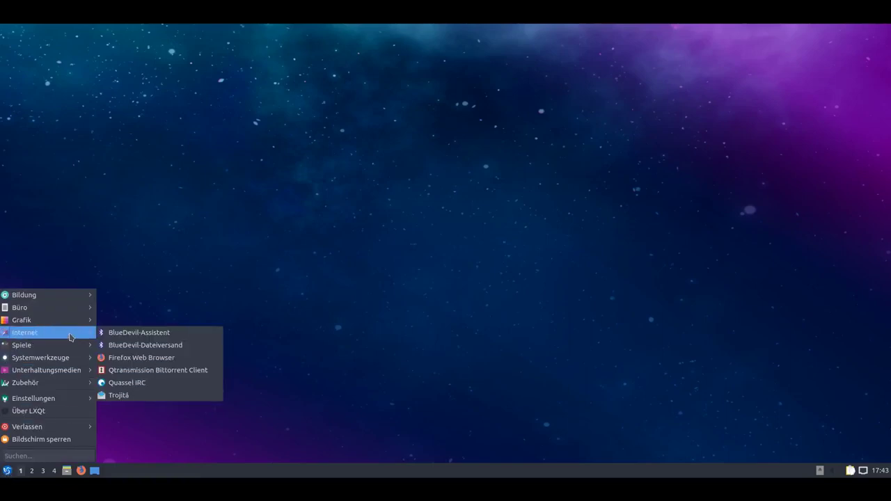
Launch Firefox and close the empty New Tab, leaving the Firefox Privacy Notice page.
left_click(188, 358)
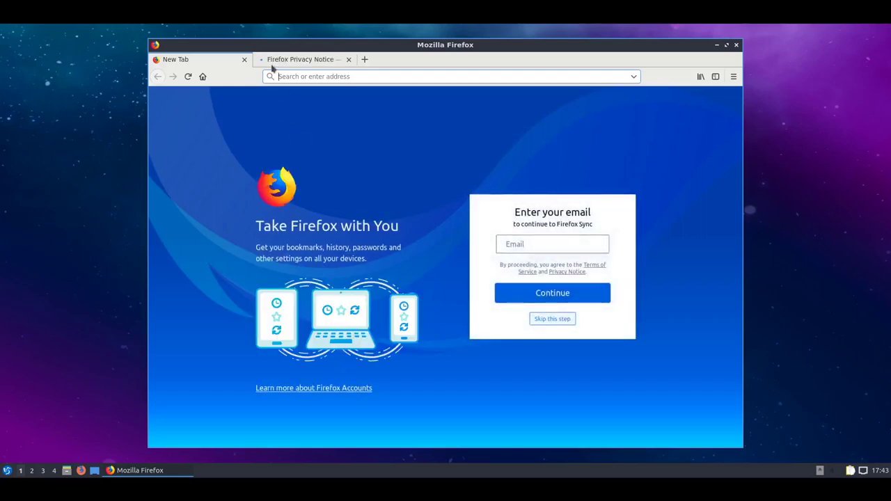
left_click(244, 61)
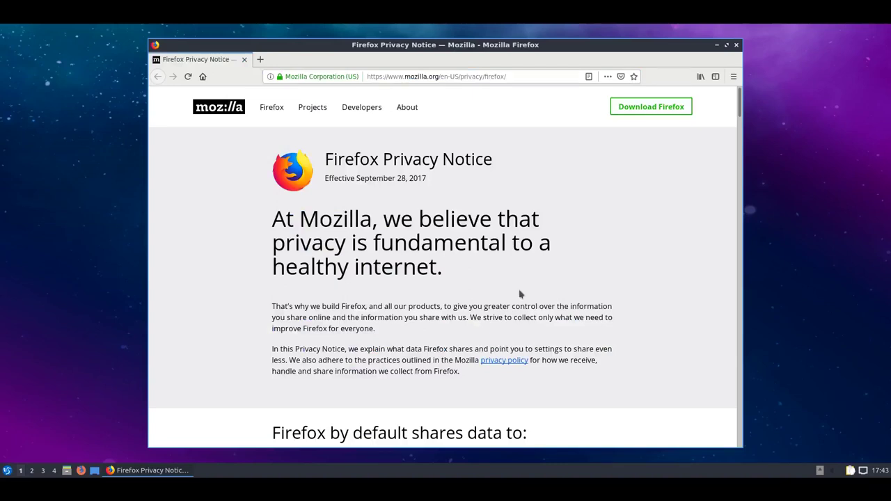
scroll(518, 291, "down", 15)
scroll(519, 294, "up", 15)
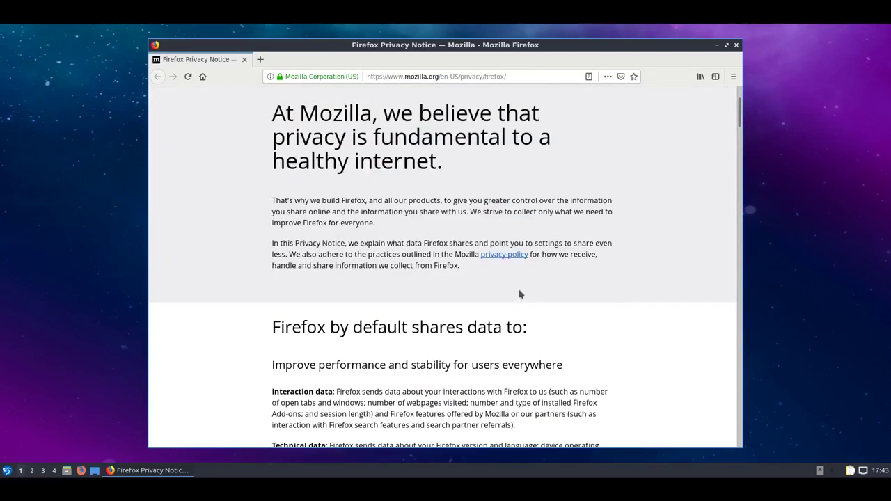
Open and cancel the Open File dialog with Ctrl+O, then browse the ☰ menu's Help section.
key("ctrl+o")
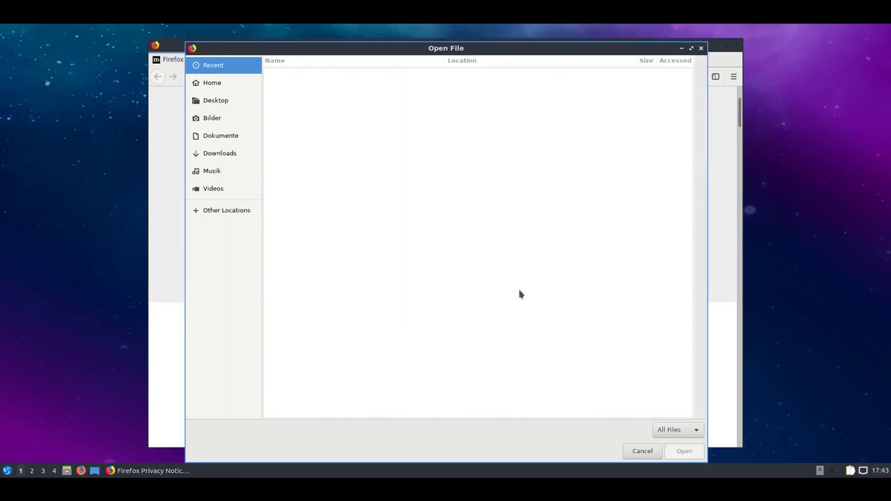
left_click(701, 49)
left_click(733, 77)
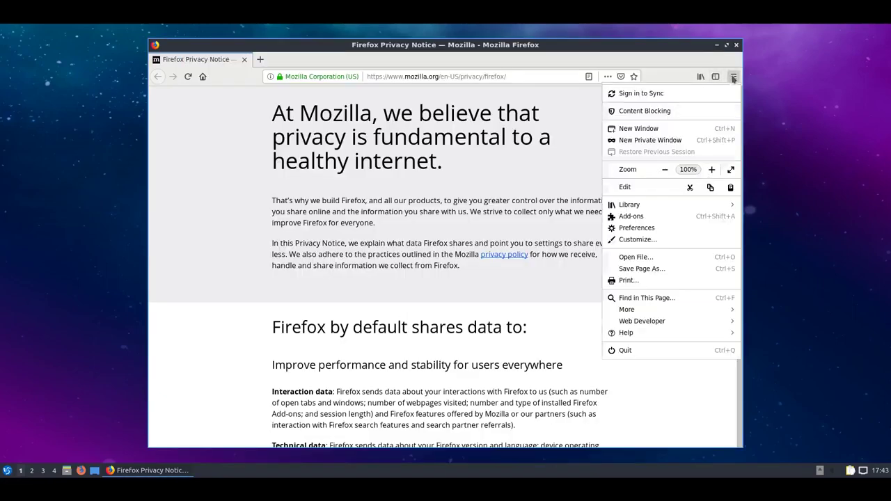
left_click(645, 334)
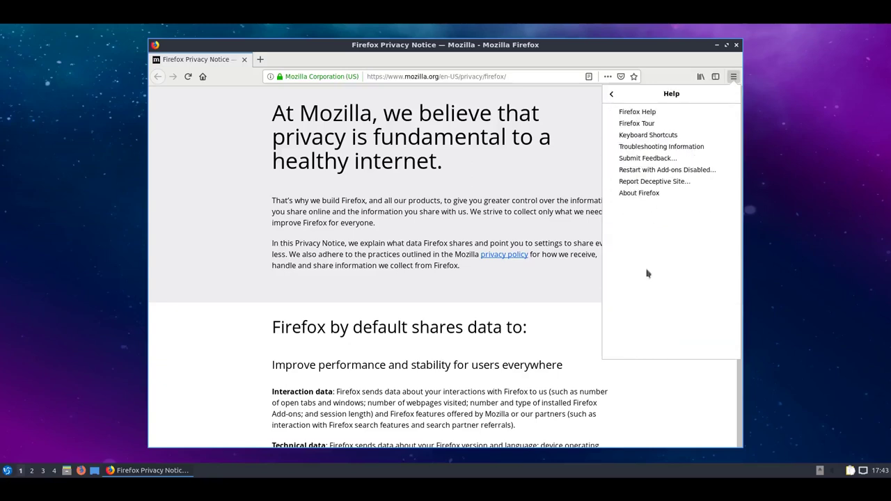
left_click(611, 92)
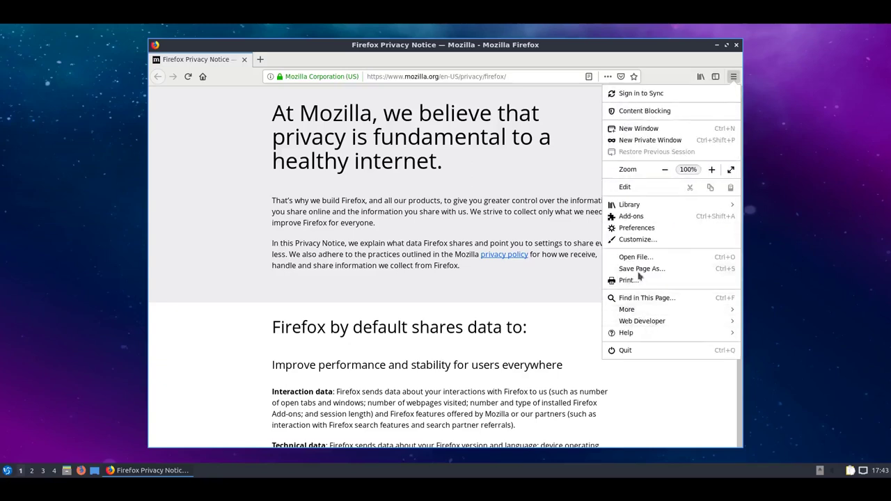
left_click(631, 216)
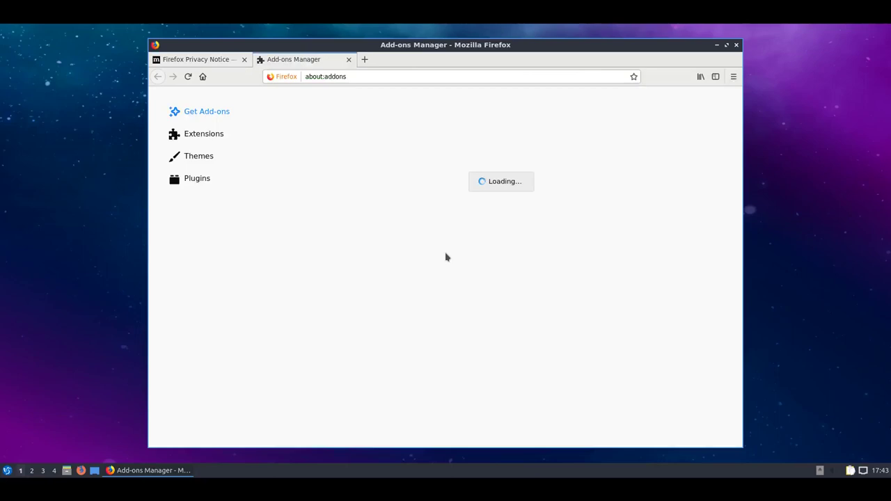
left_click(216, 137)
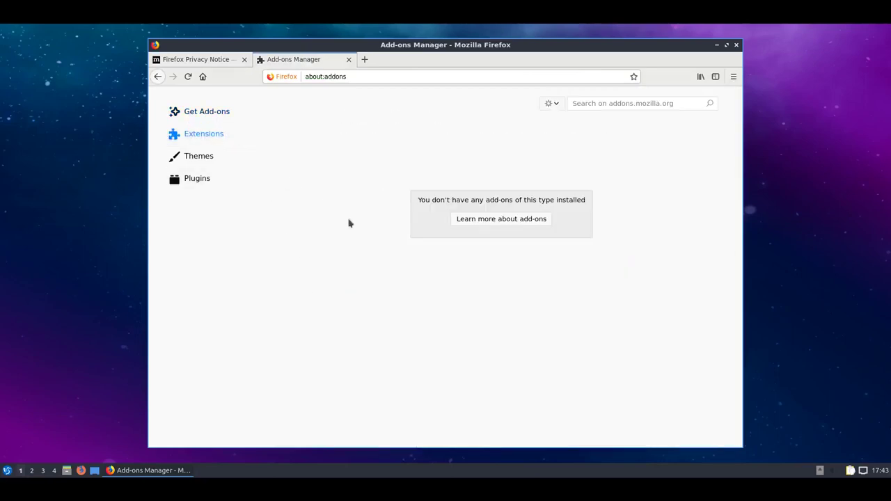
left_click(208, 158)
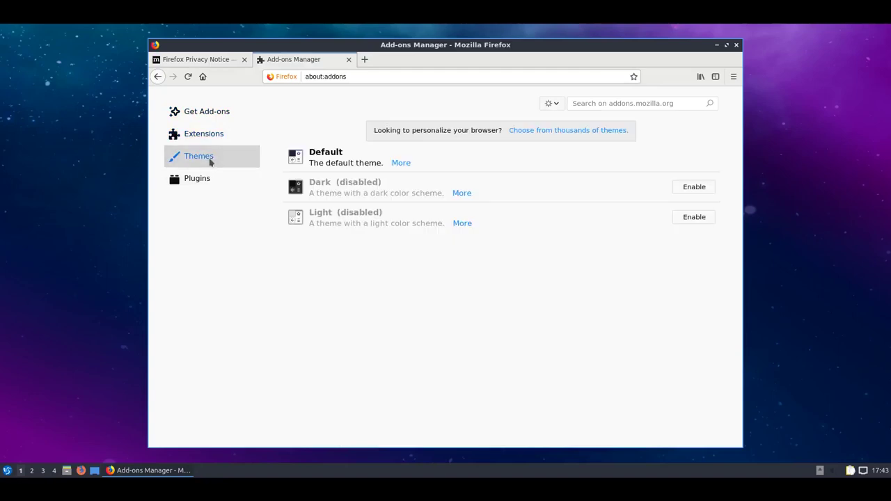
left_click(214, 183)
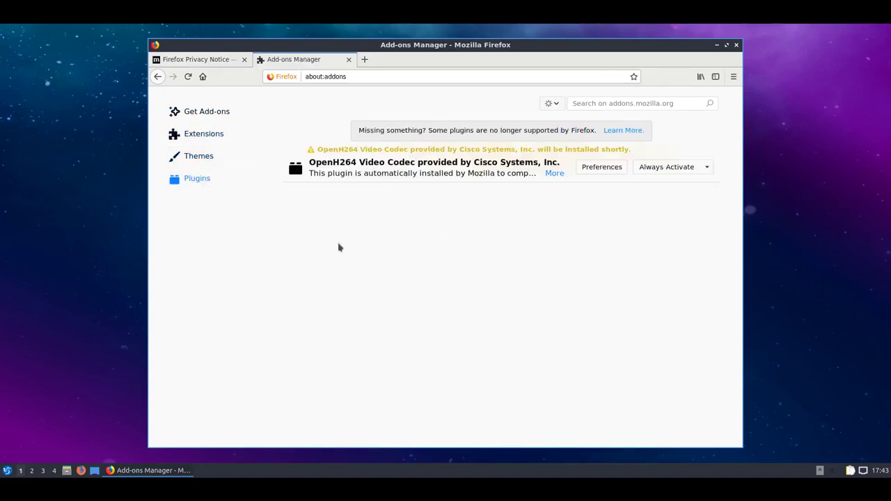
left_click(349, 59)
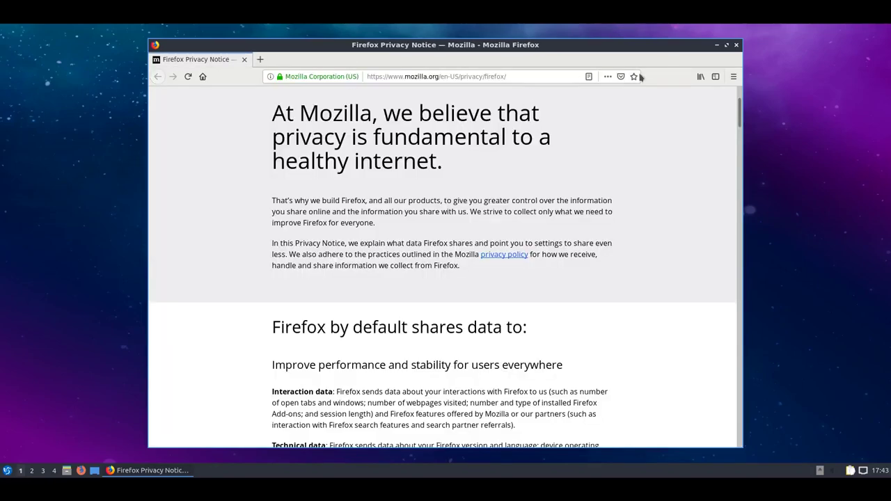
Go to youtube.com, search 'techview podcast haiku' and play the Haiku Alpha 3 Neuerungen episode.
left_click(472, 79)
type("youtube.com")
key("Return")
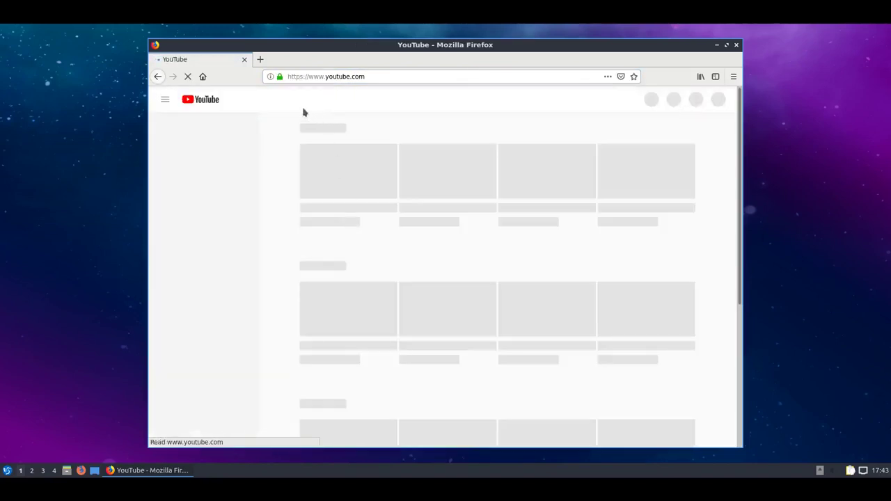
left_click(308, 125)
type("techview po")
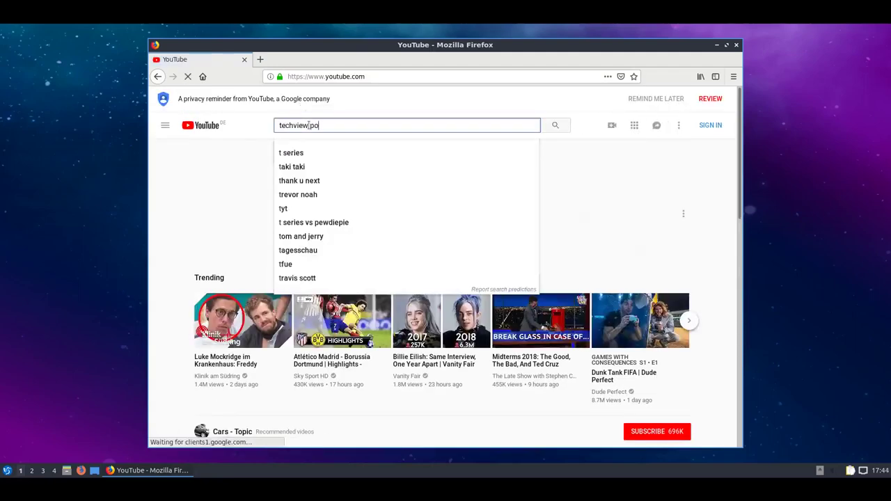
type("dcast haiku")
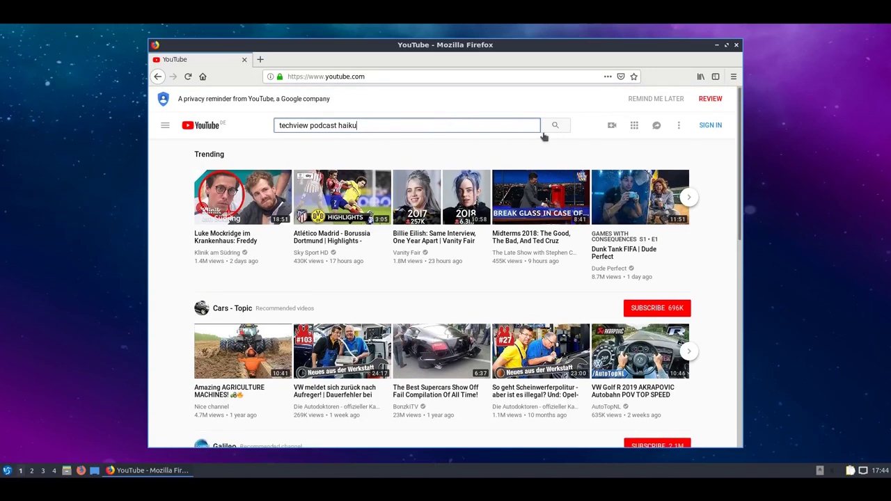
key("Return")
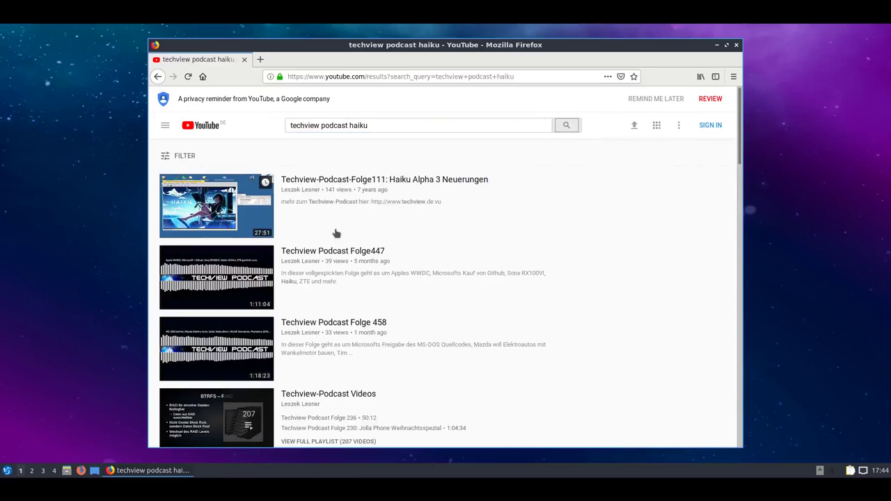
left_click(244, 217)
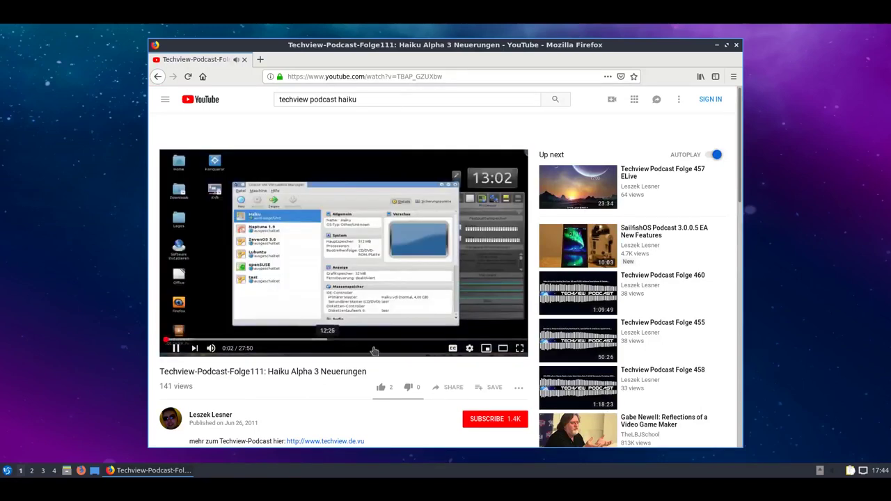
Watch the Haiku episode full screen, check playback settings, exit full screen and close Firefox.
left_click(520, 348)
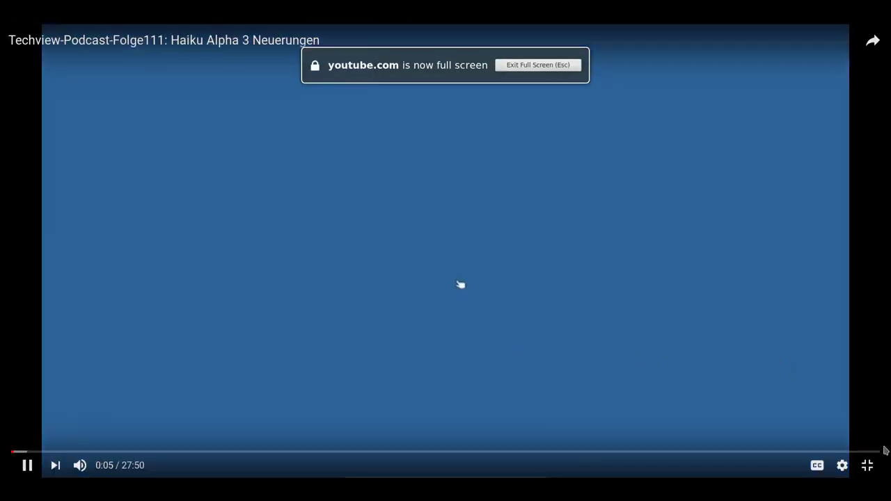
left_click(842, 465)
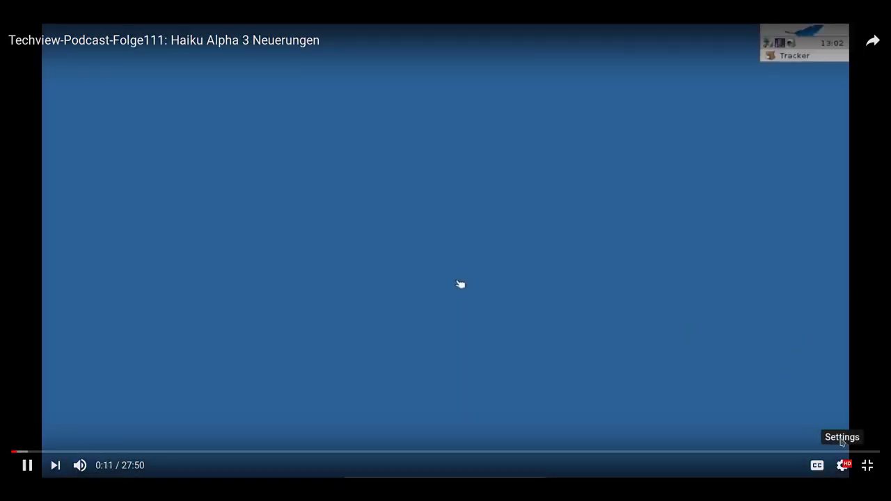
left_click(868, 465)
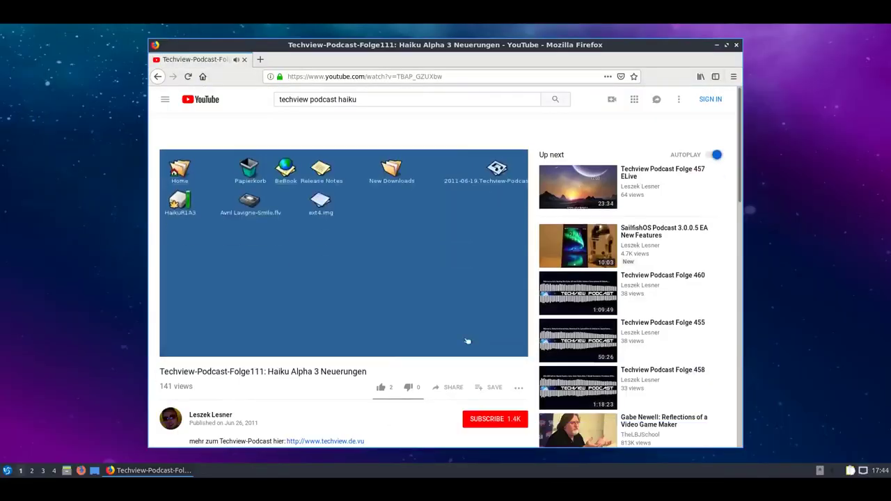
left_click(736, 46)
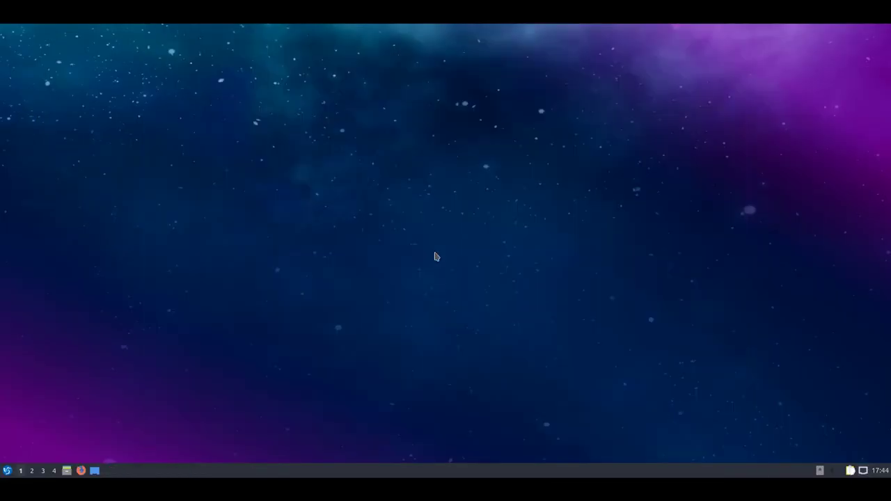
Launch Qtransmission, accept the sharing notice, start a local session, and cancel opening a torrent.
left_click(7, 471)
mouse_move(64, 337)
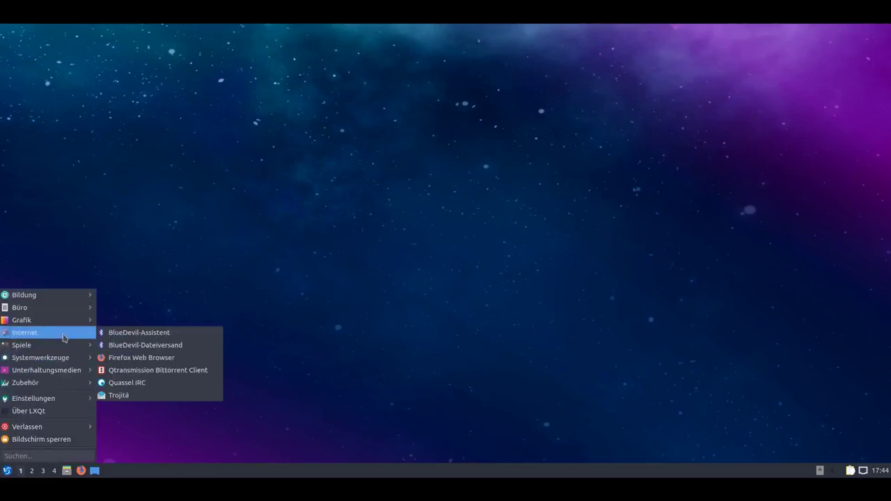
left_click(207, 371)
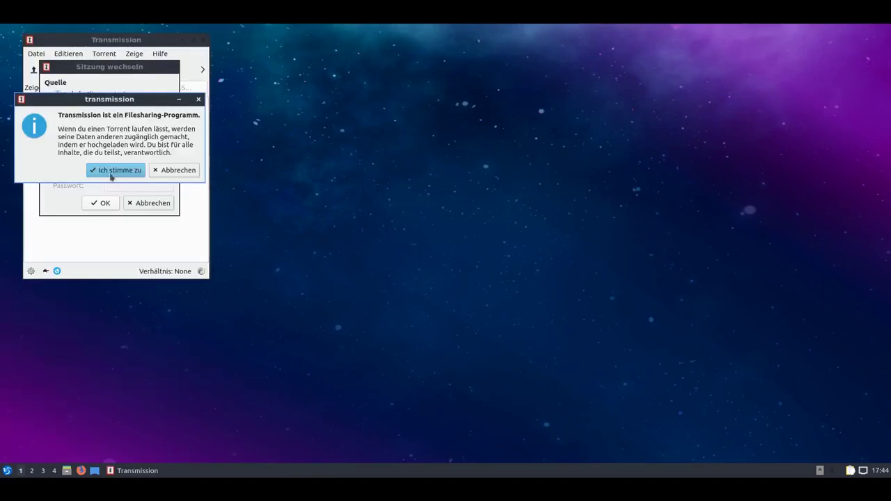
left_click(111, 173)
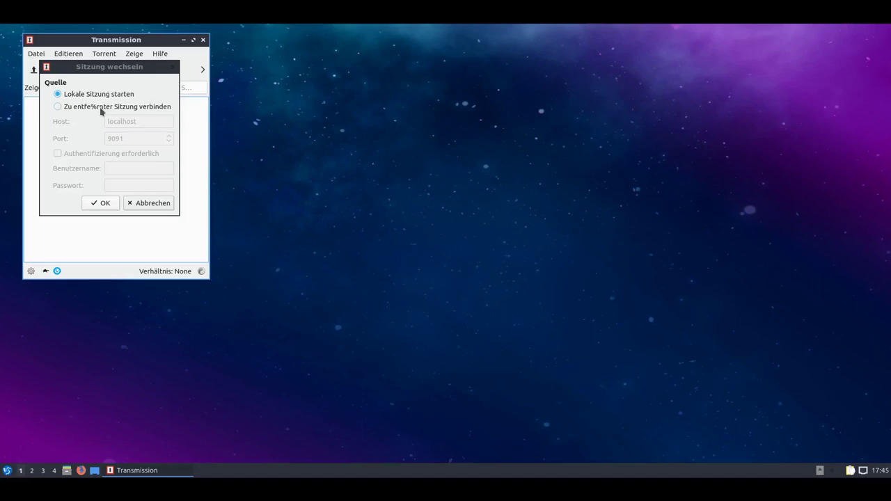
left_click(104, 204)
left_click(42, 69)
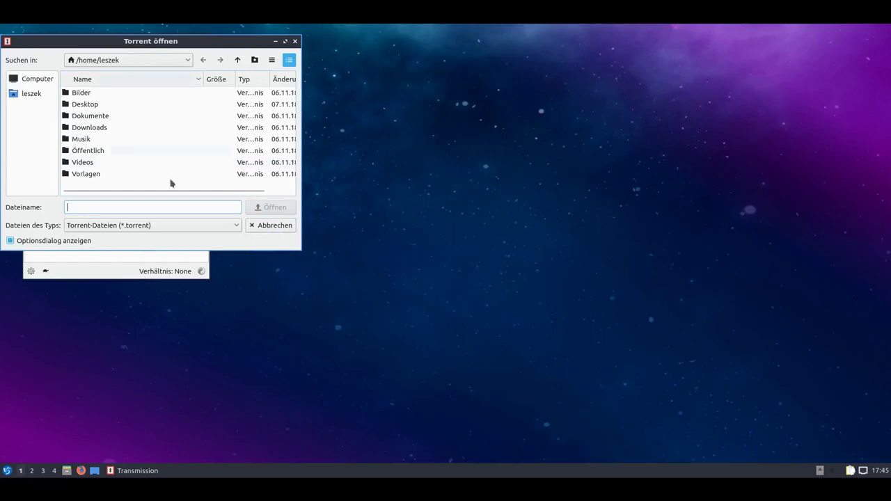
left_click(263, 227)
Quit Transmission and launch Quassel IRC from the Internet menu.
left_click(36, 54)
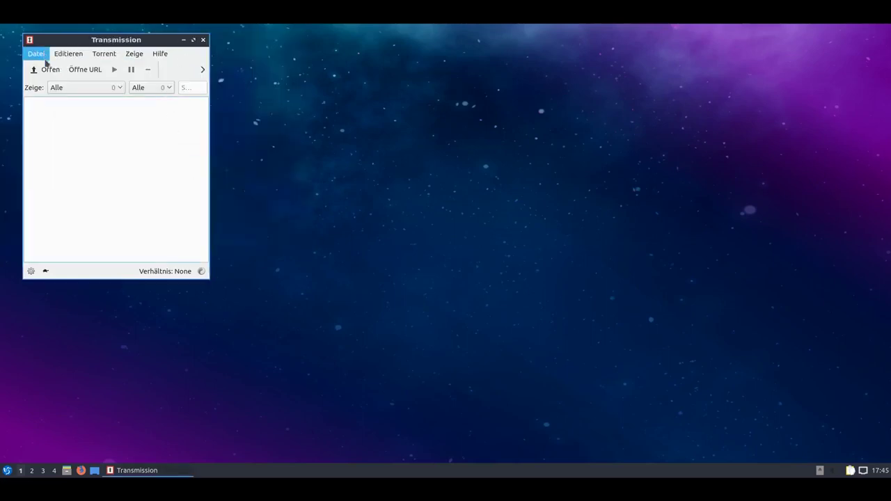
left_click(66, 133)
left_click(7, 470)
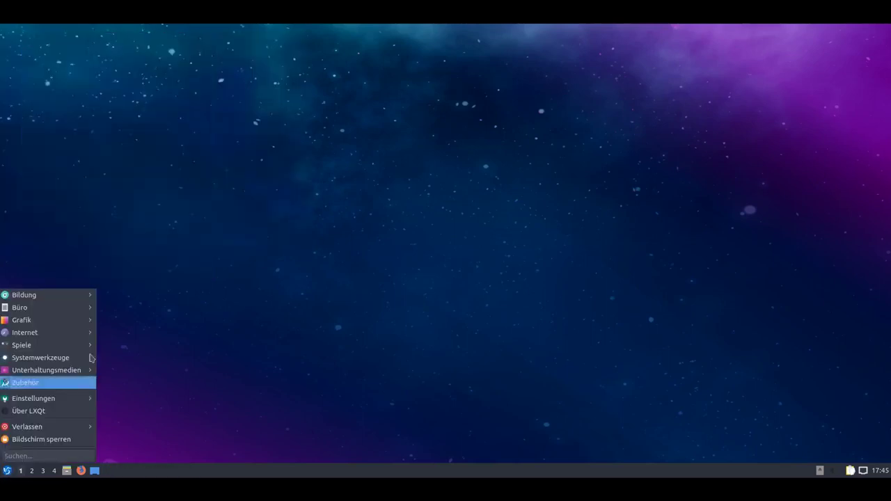
mouse_move(76, 336)
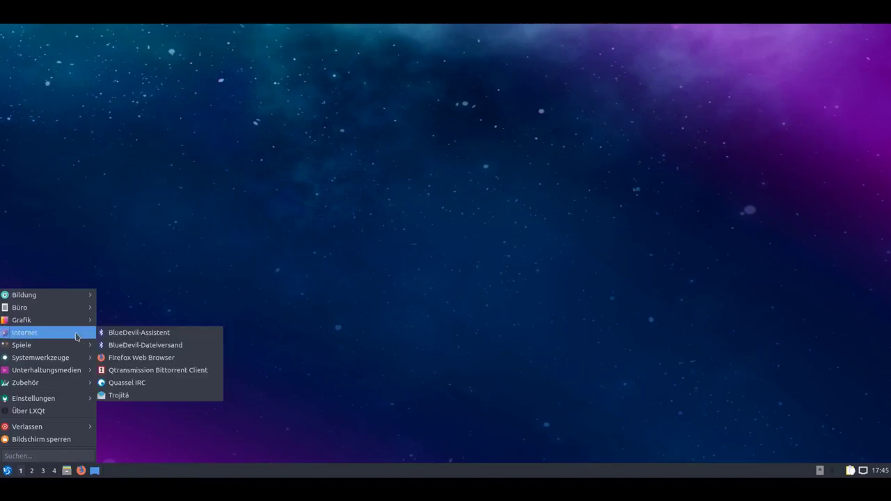
left_click(175, 385)
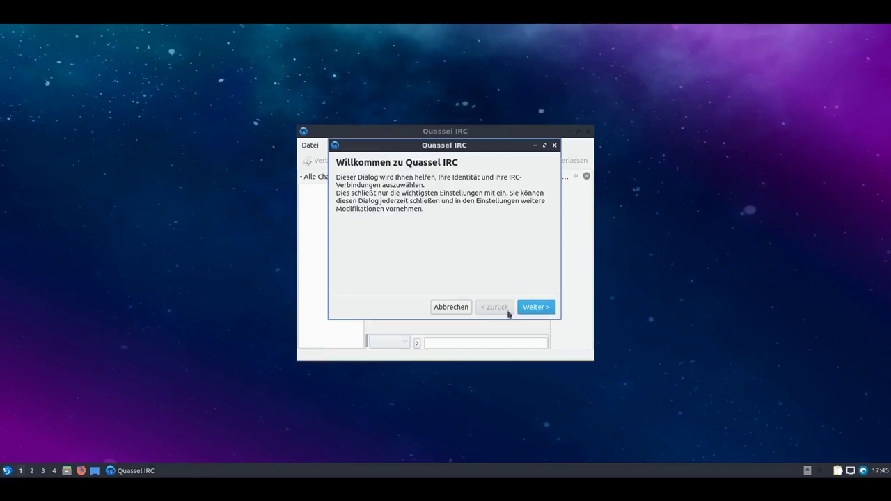
Complete Quassel's setup wizard, save and connect to the Lubuntu IRC network, and maximize the window.
left_click(533, 307)
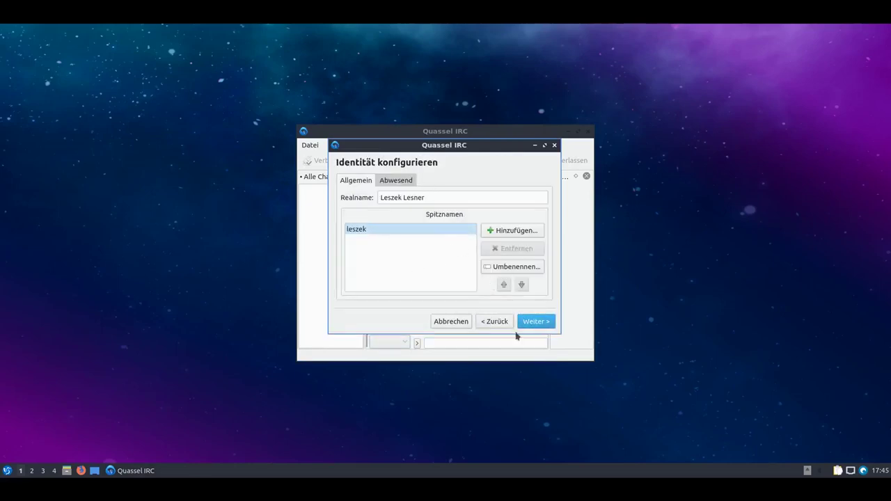
left_click(534, 322)
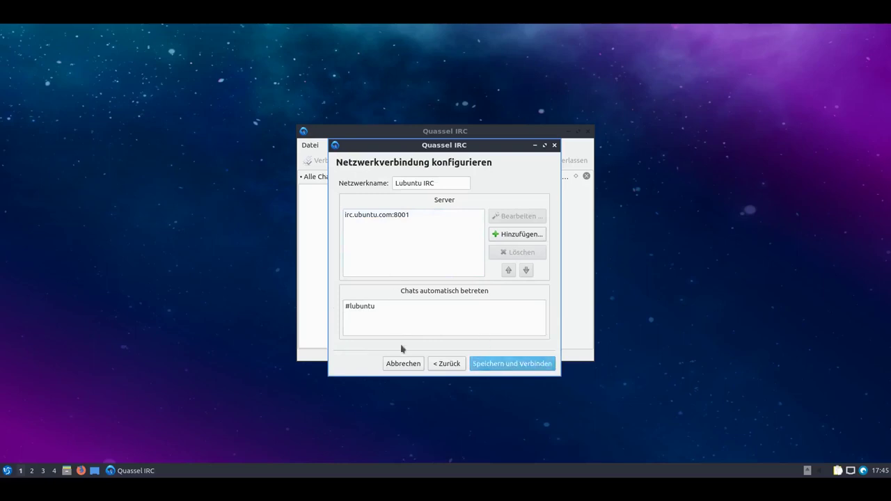
left_click(503, 367)
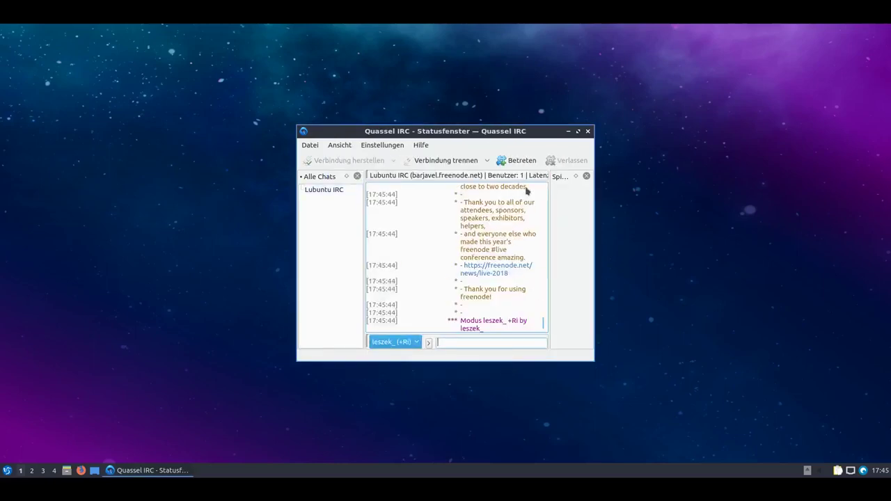
left_click(578, 131)
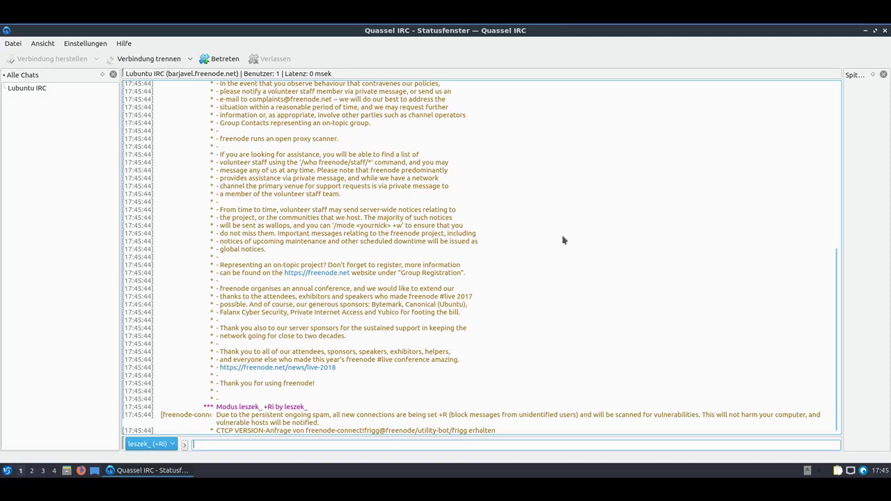
Check Quassel's 0.12.5 version information, switch to the Lubuntu chat, and quit via the Datei menu.
left_click(127, 44)
left_click(145, 57)
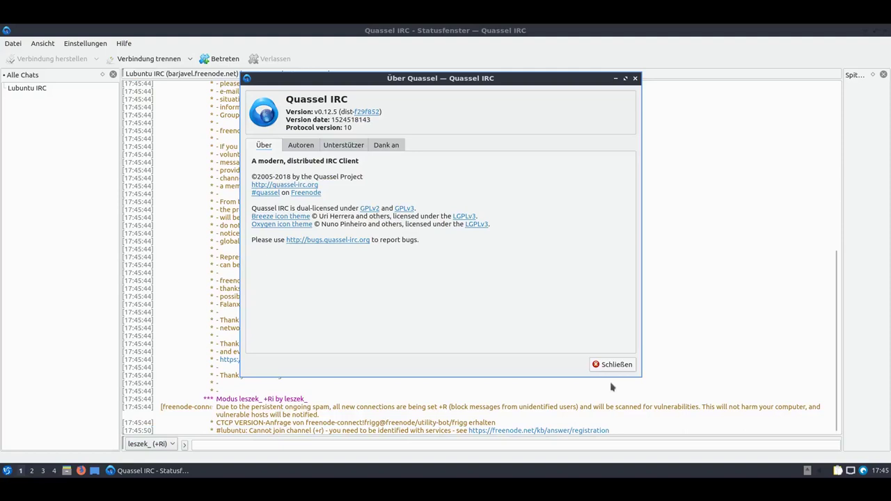
left_click(617, 365)
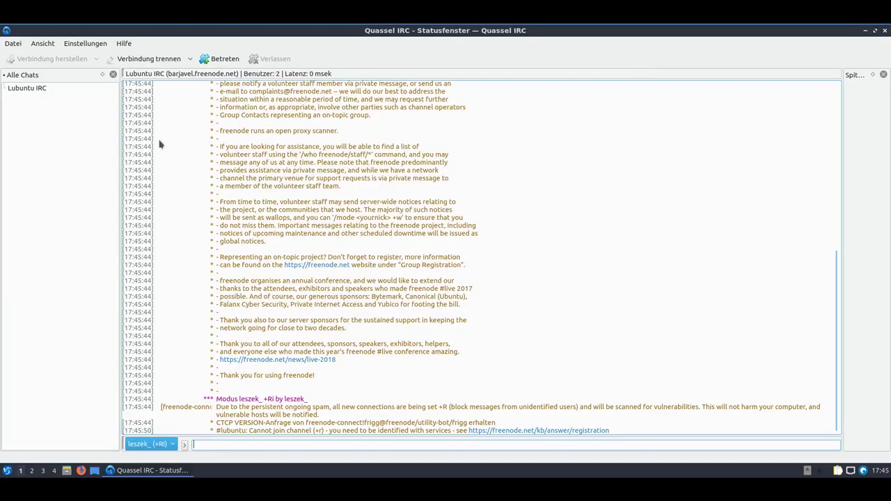
left_click(26, 87)
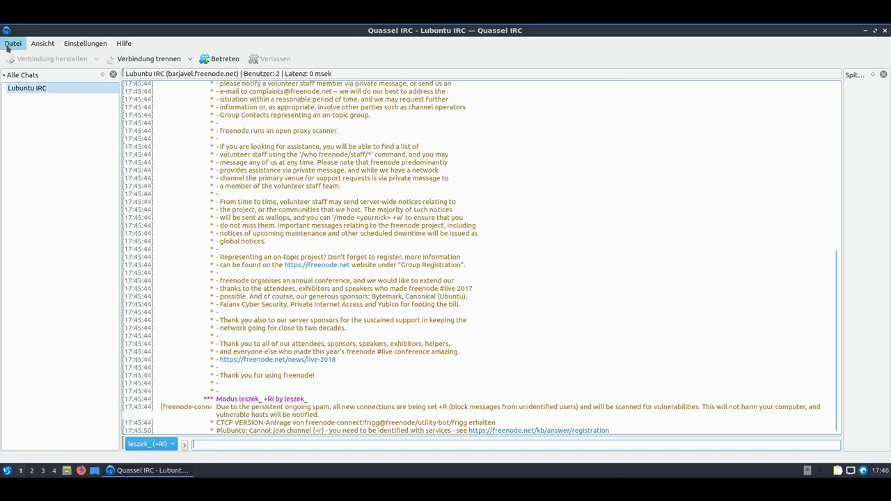
left_click(13, 43)
Quit Quassel IRC, launch 2048-Qt from the Spiele menu and start a new game.
left_click(27, 71)
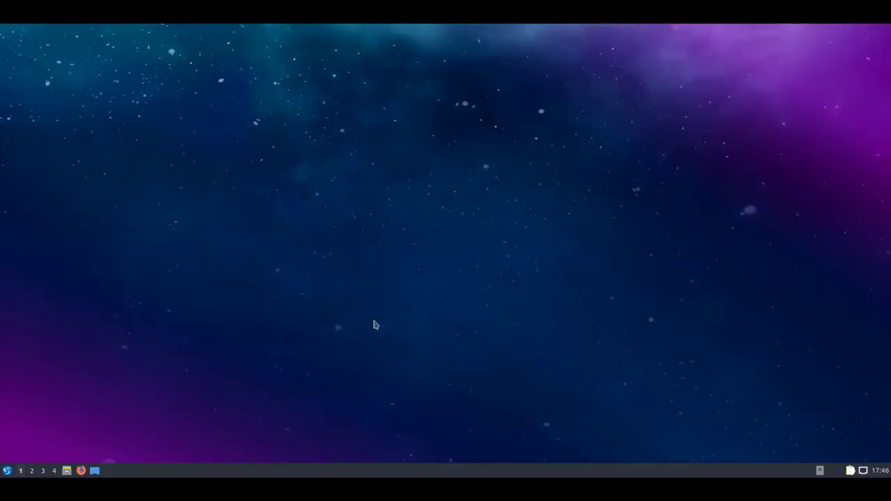
left_click(7, 471)
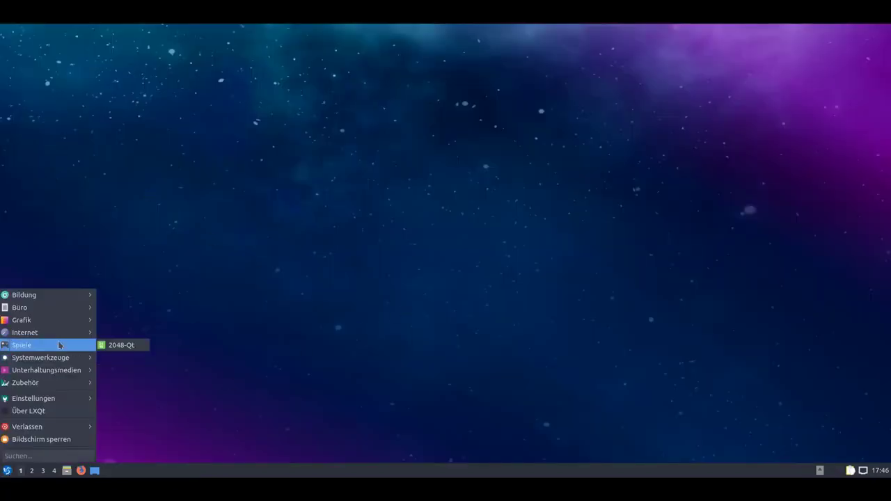
mouse_move(60, 336)
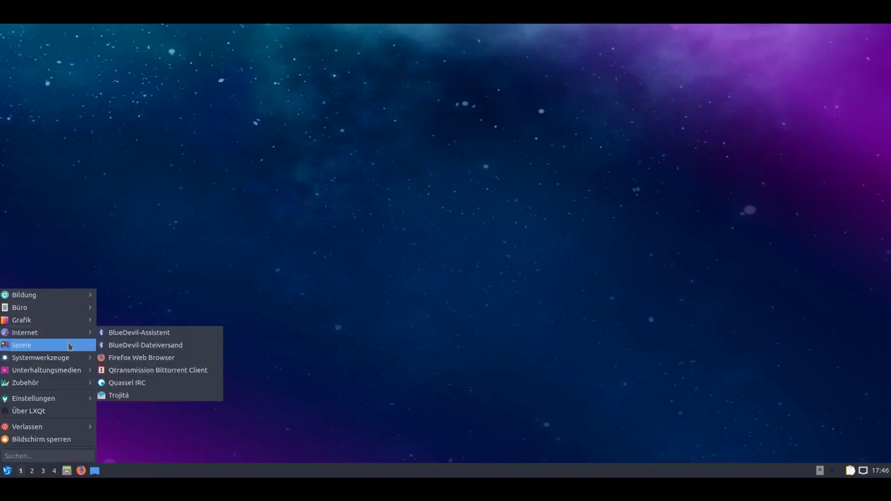
mouse_move(68, 346)
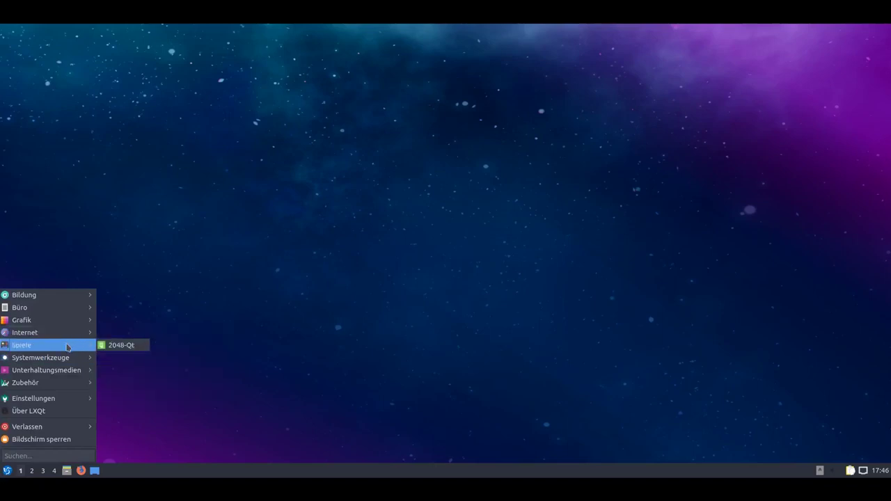
left_click(125, 346)
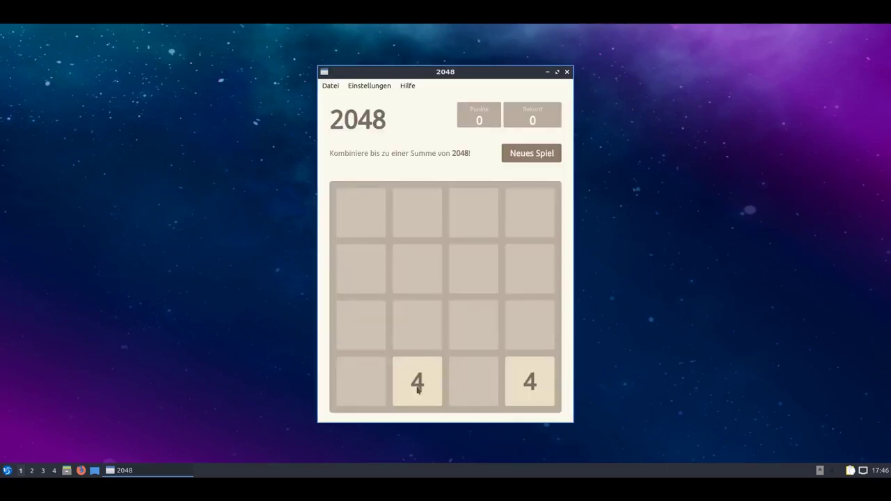
left_click(530, 154)
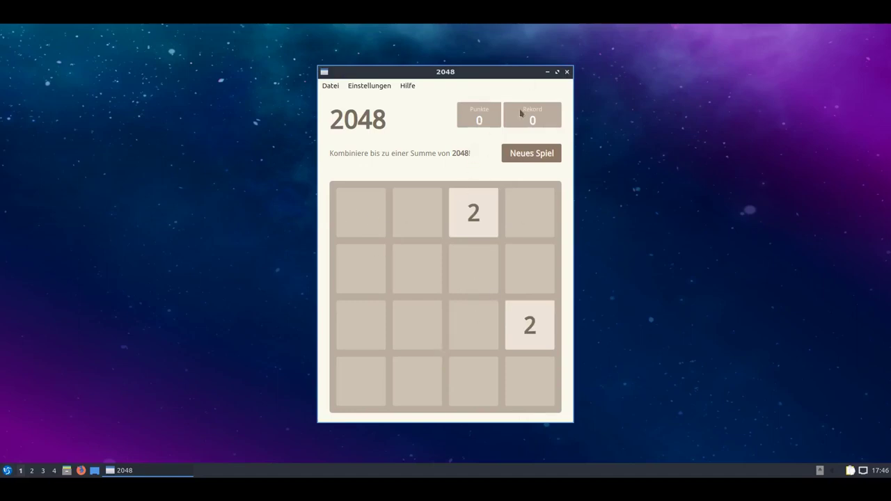
Close 2048, then open and cancel the BlueDevil-Dateiversand Bluetooth Send File Wizard.
left_click(567, 71)
left_click(7, 471)
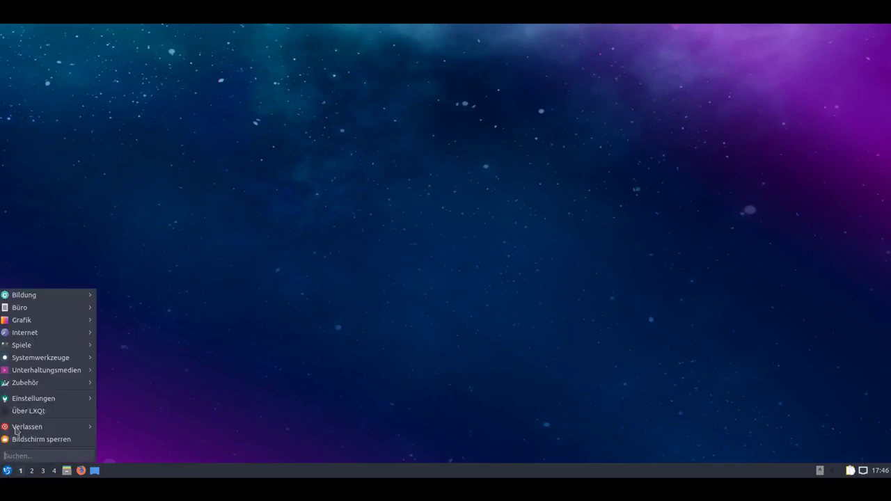
mouse_move(52, 367)
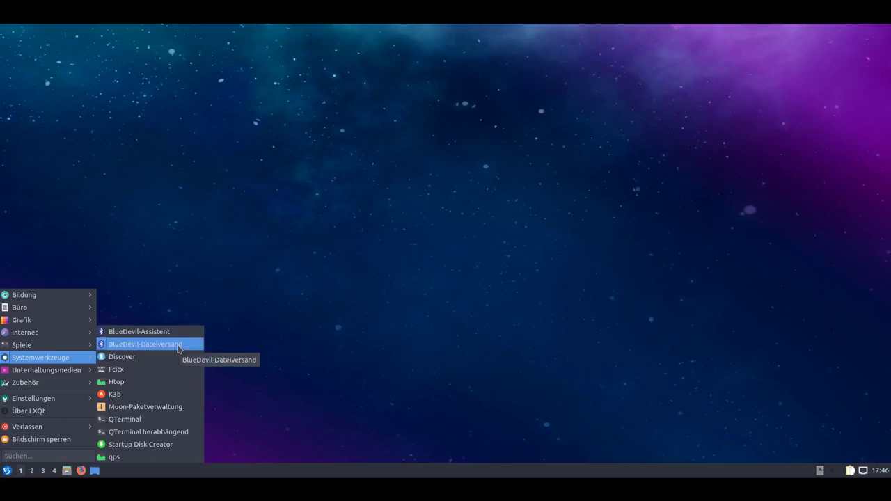
left_click(178, 346)
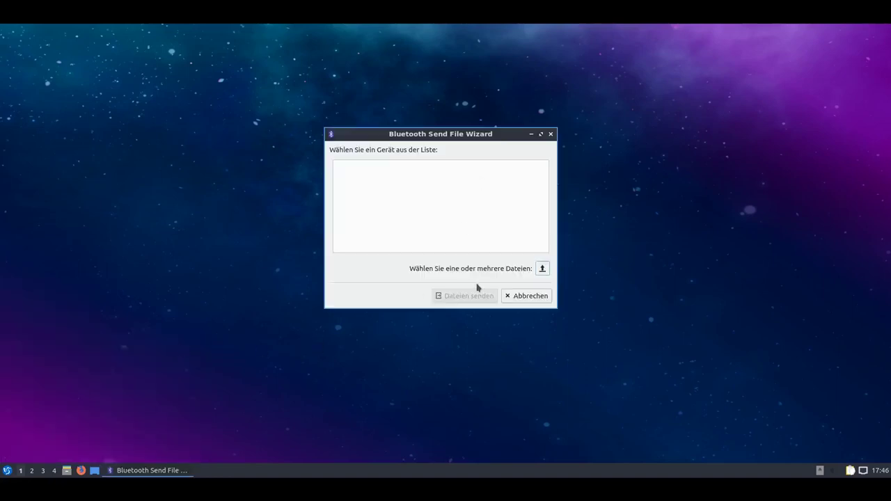
left_click(517, 295)
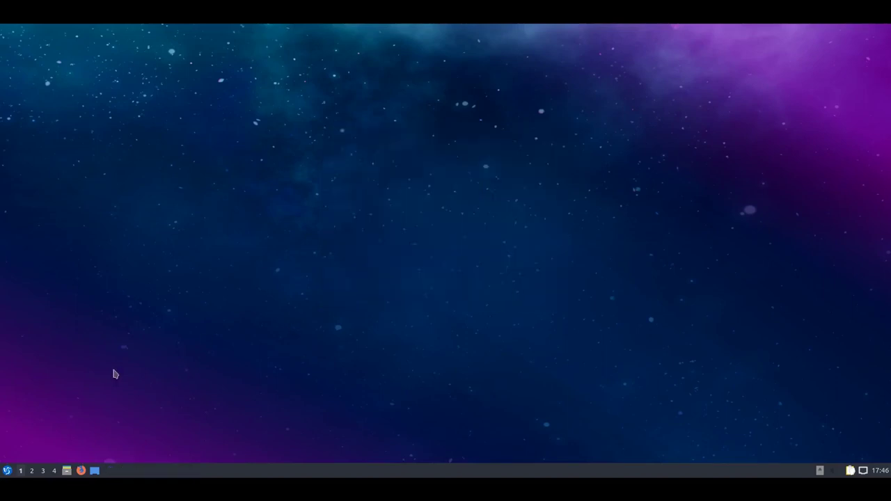
Launch Discover and look over the list of available updates.
left_click(7, 472)
mouse_move(63, 345)
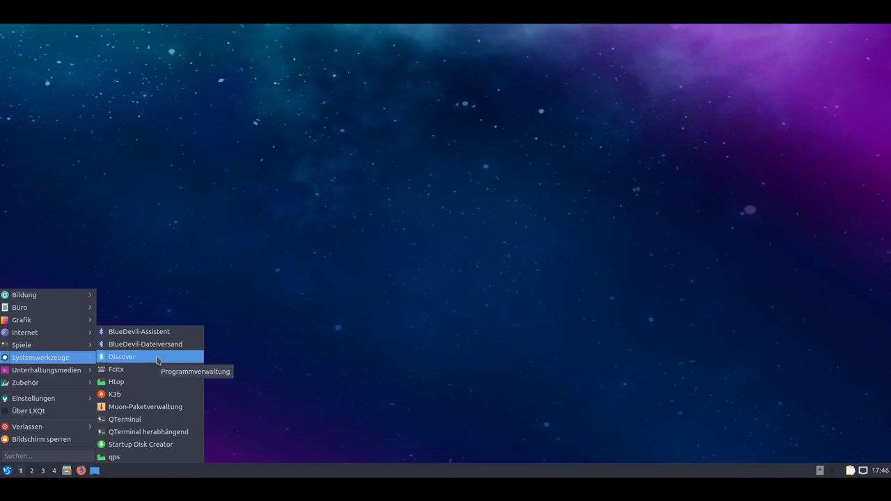
left_click(158, 358)
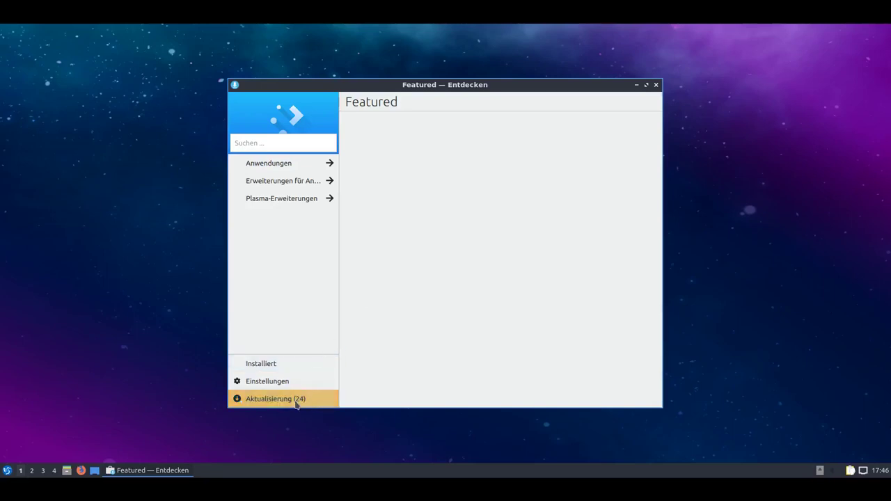
left_click(279, 402)
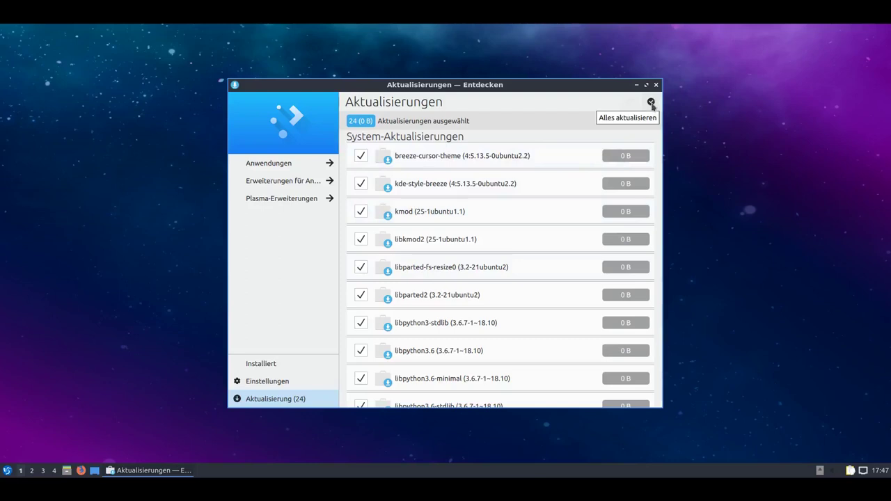
scroll(497, 285, "down", 10)
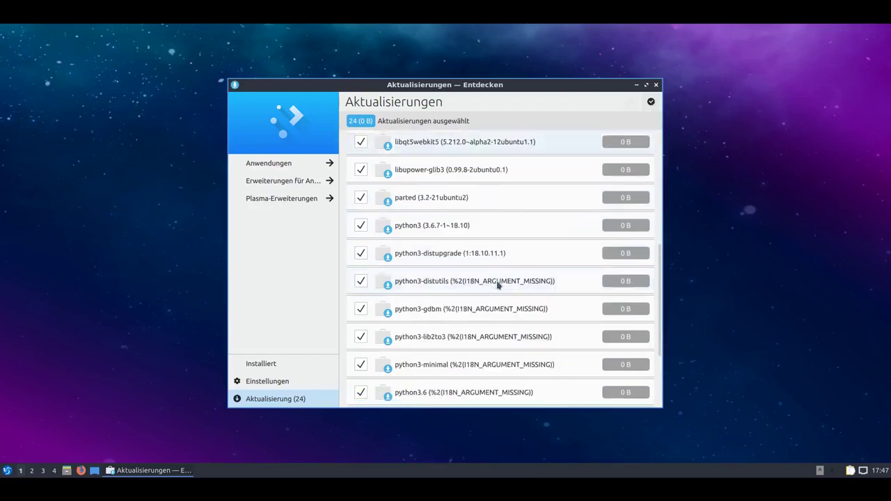
scroll(497, 285, "up", 10)
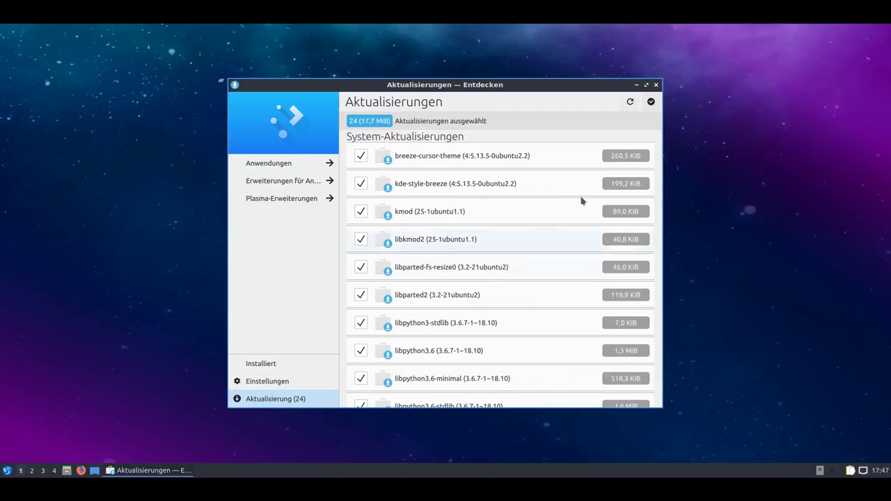
Install all 24 updates with the administrator password, check Aufgaben progress, and minimize Discover.
left_click(651, 105)
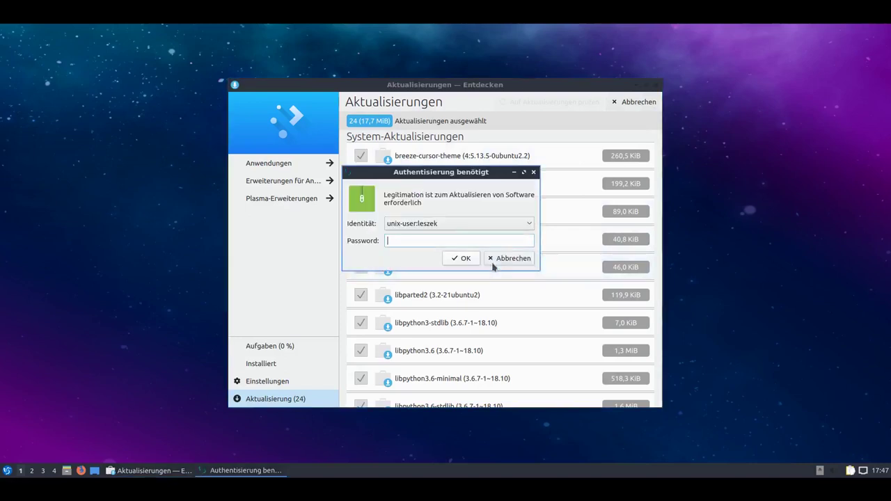
type("****")
left_click(465, 260)
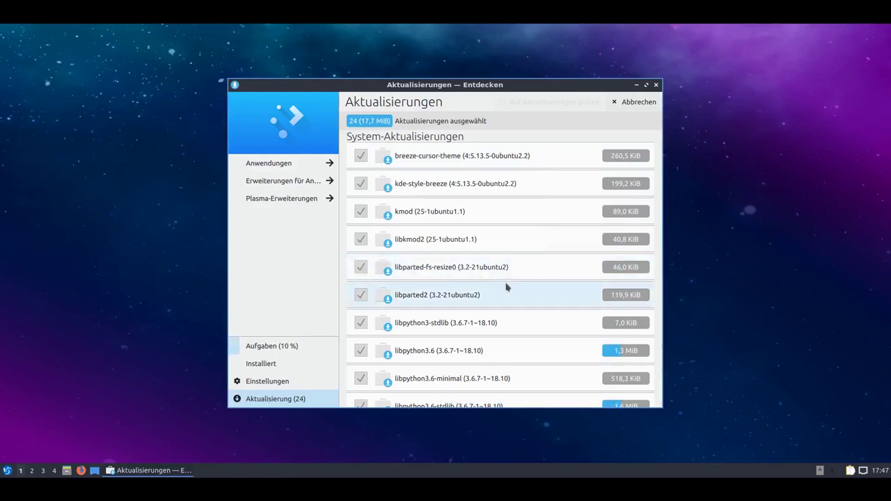
left_click(291, 349)
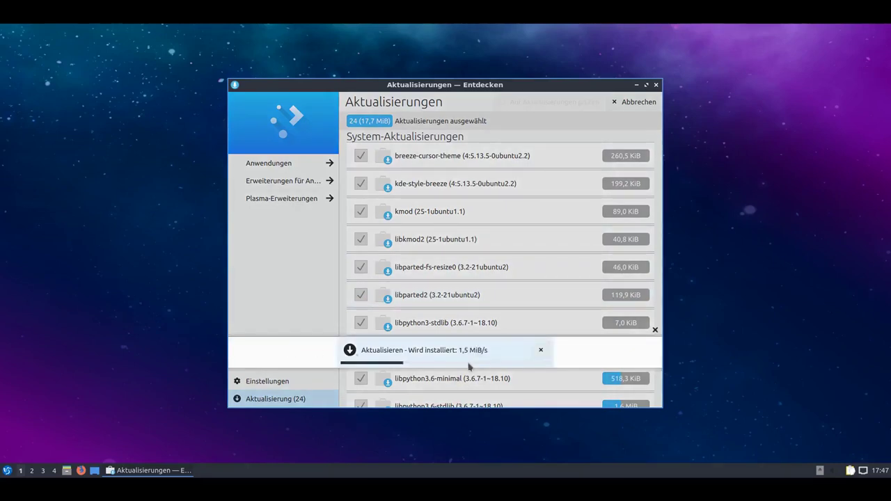
left_click(637, 85)
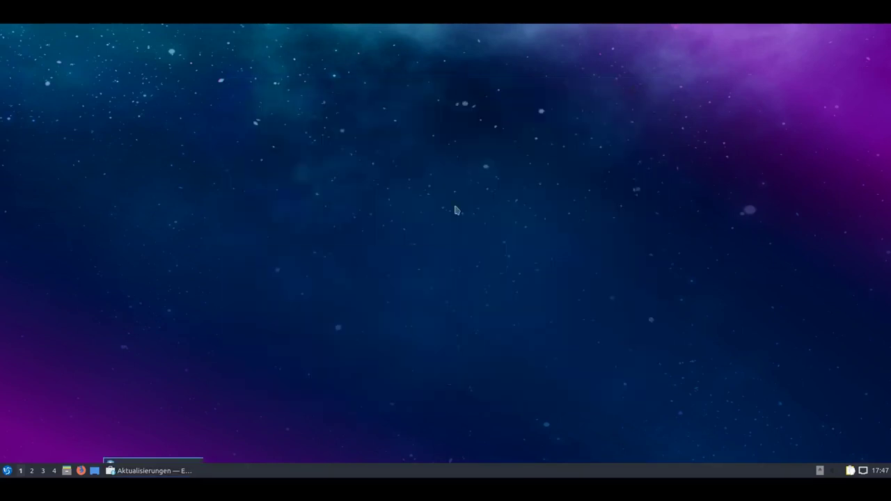
left_click(7, 471)
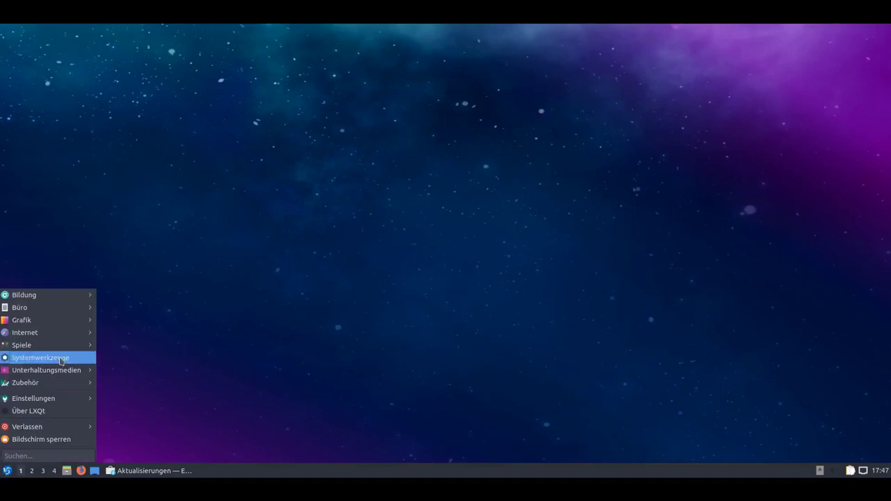
mouse_move(61, 358)
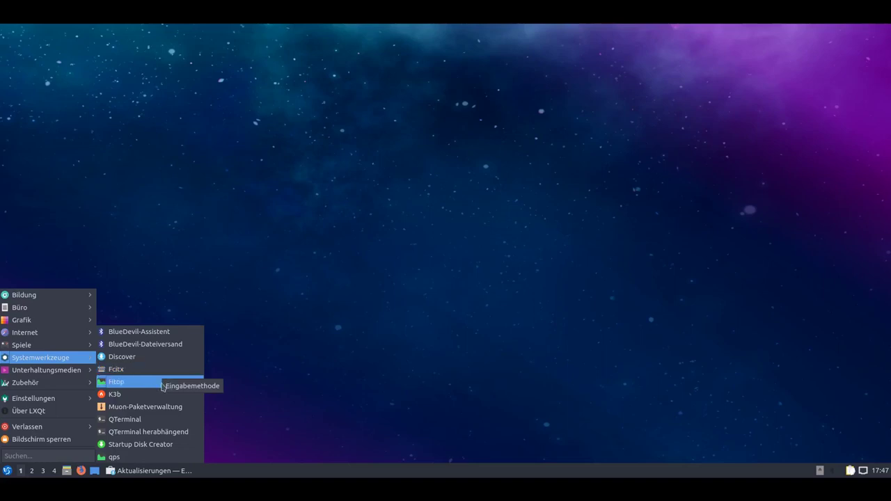
left_click(153, 388)
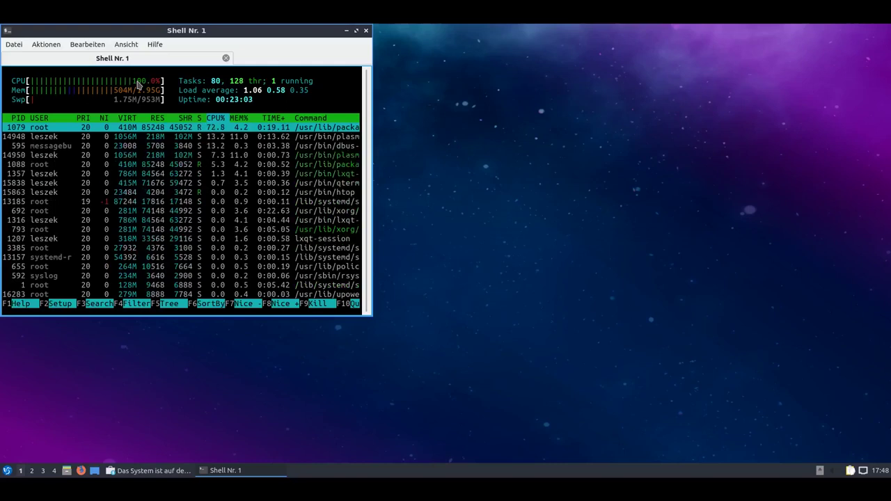
left_click(351, 304)
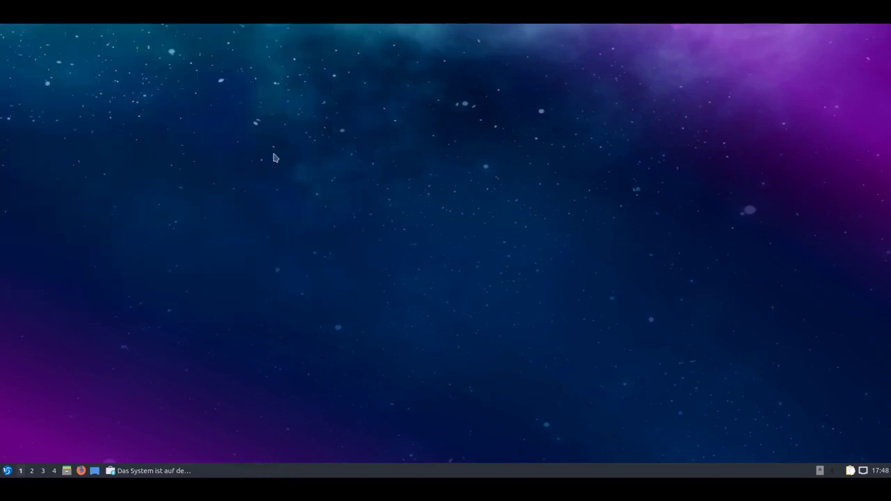
left_click(6, 473)
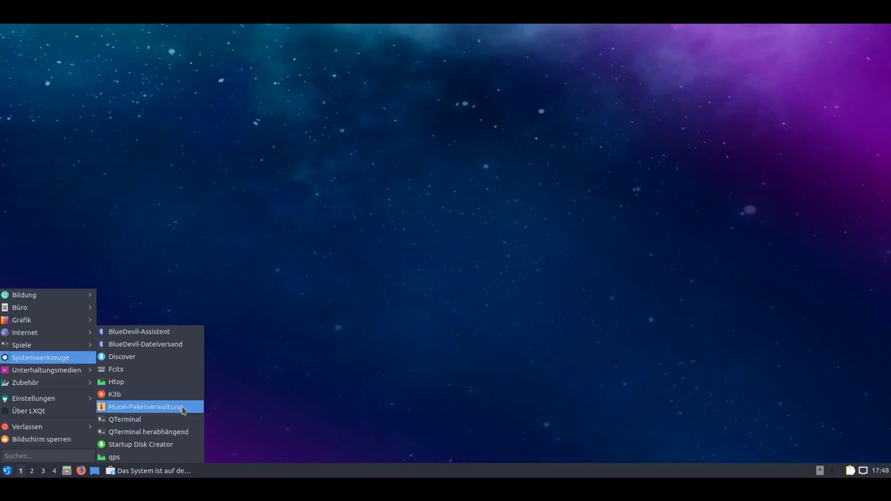
left_click(183, 409)
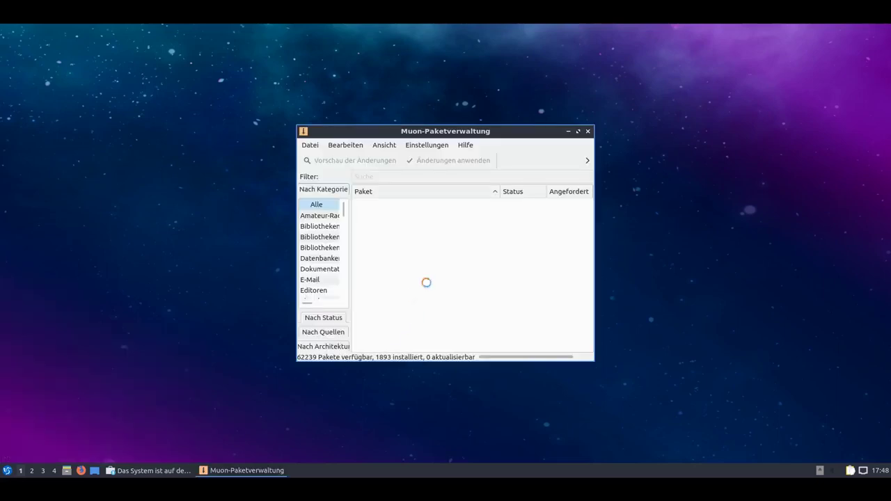
left_click_drag(408, 134, 304, 82)
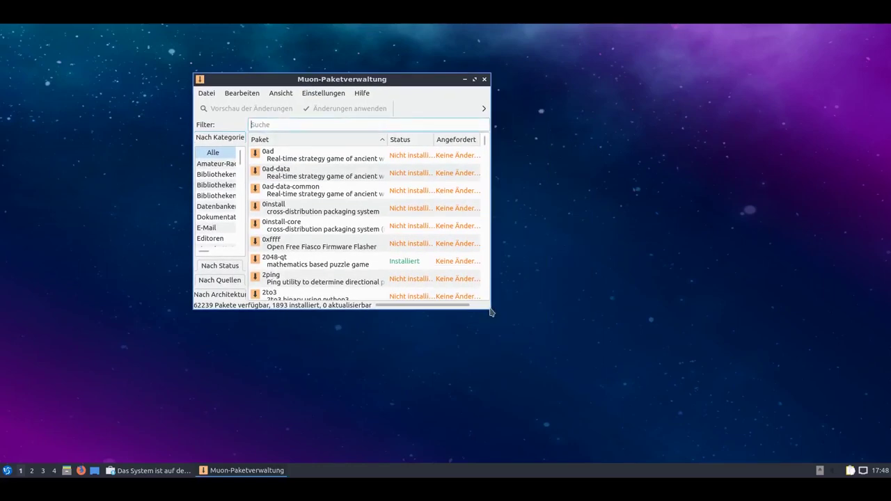
left_click_drag(487, 305, 729, 440)
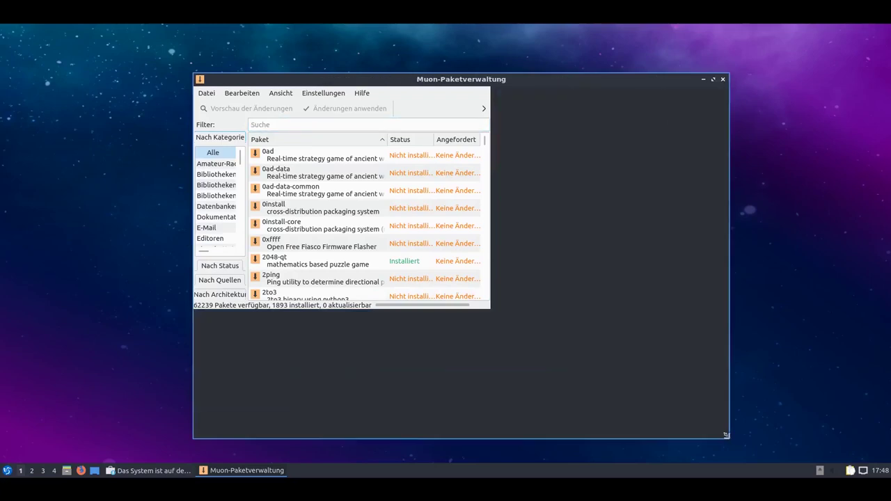
left_click_drag(436, 79, 413, 79)
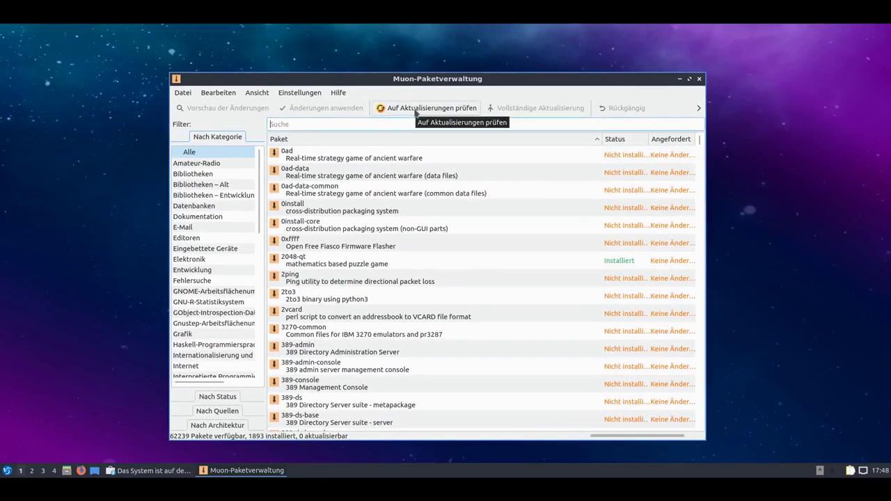
scroll(212, 278, "down", 7)
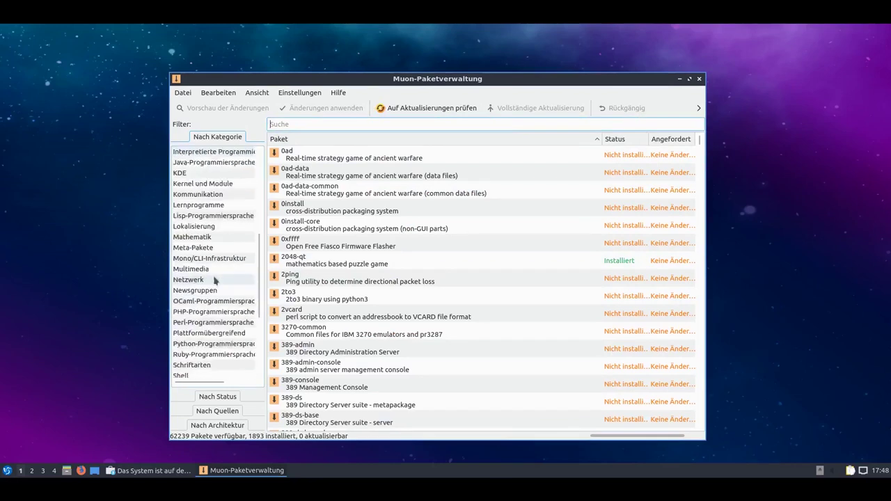
scroll(215, 279, "up", 7)
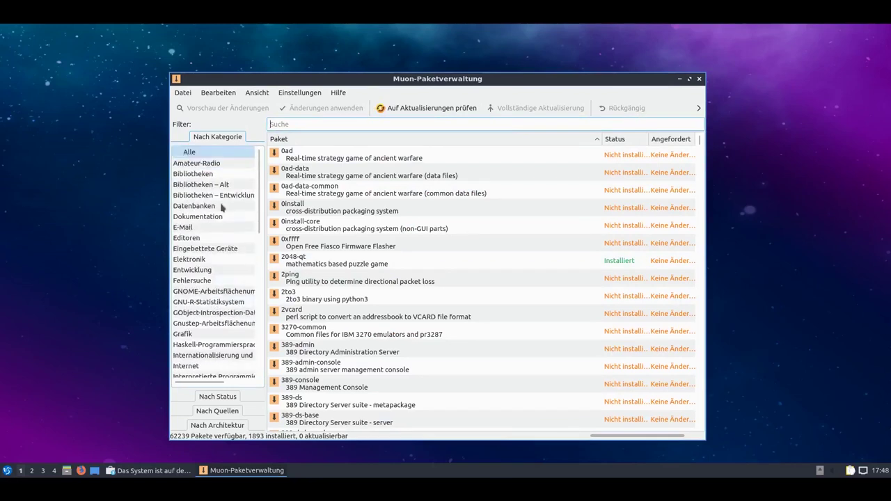
scroll(223, 258, "down", 6)
scroll(212, 317, "up", 6)
left_click(216, 397)
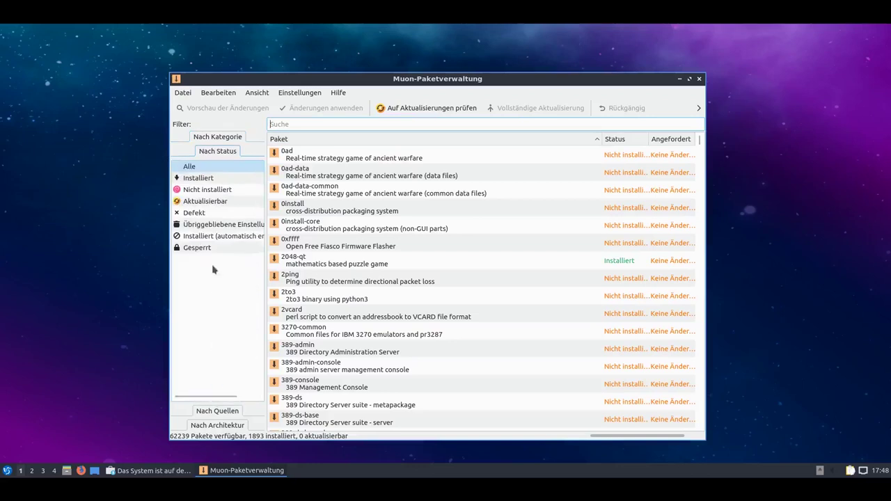
left_click(216, 412)
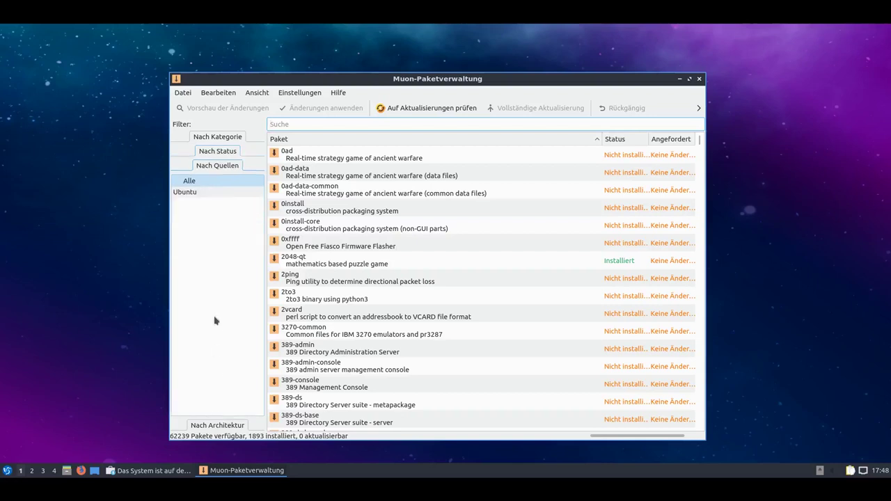
left_click(217, 425)
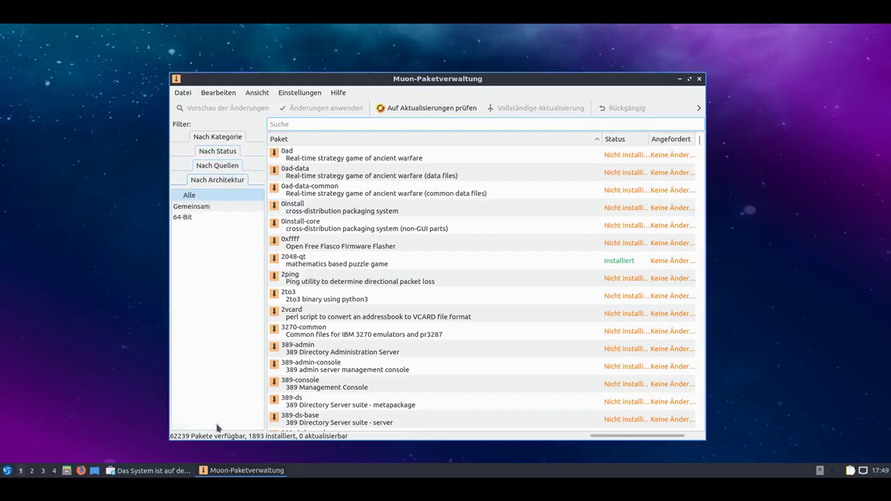
left_click(215, 137)
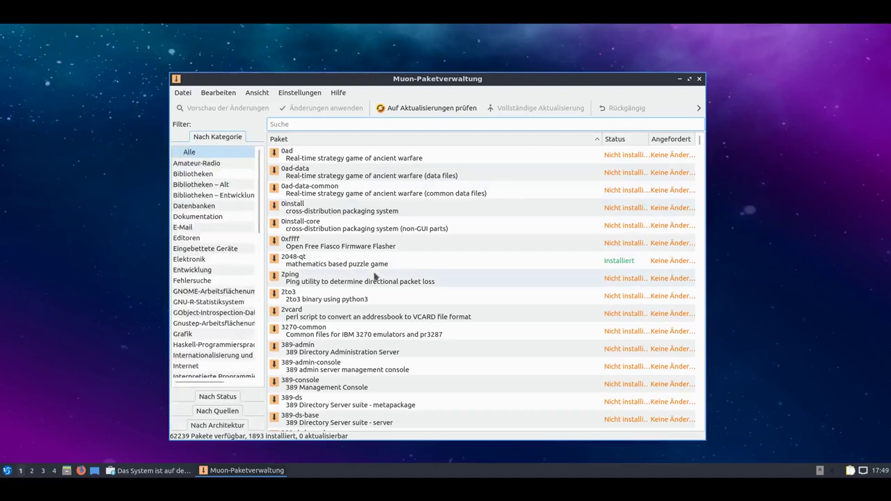
type("vlc")
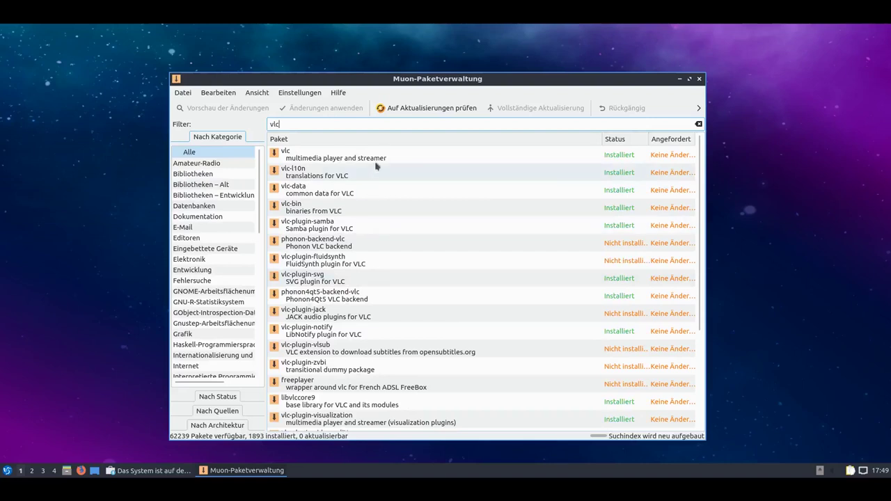
left_click(380, 157)
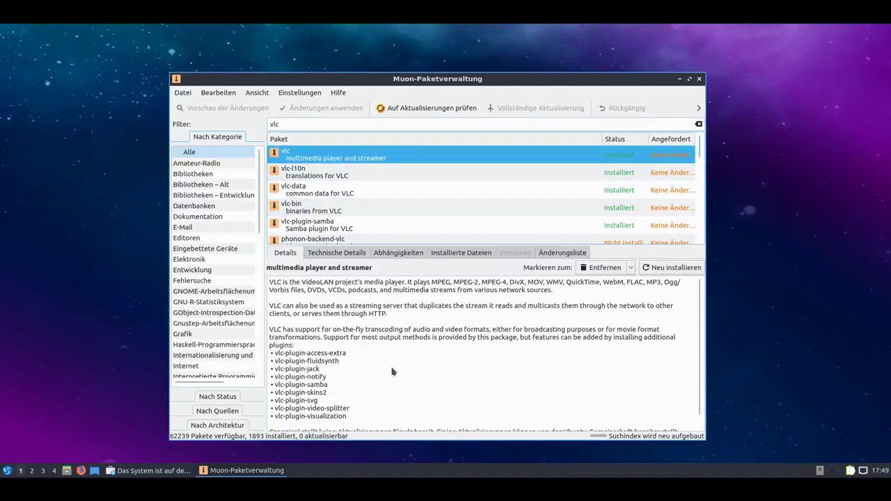
left_click(339, 255)
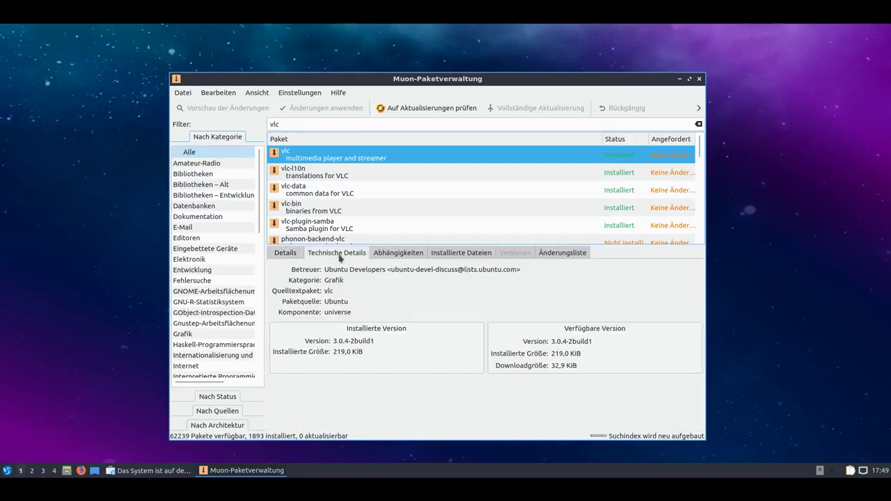
left_click(385, 255)
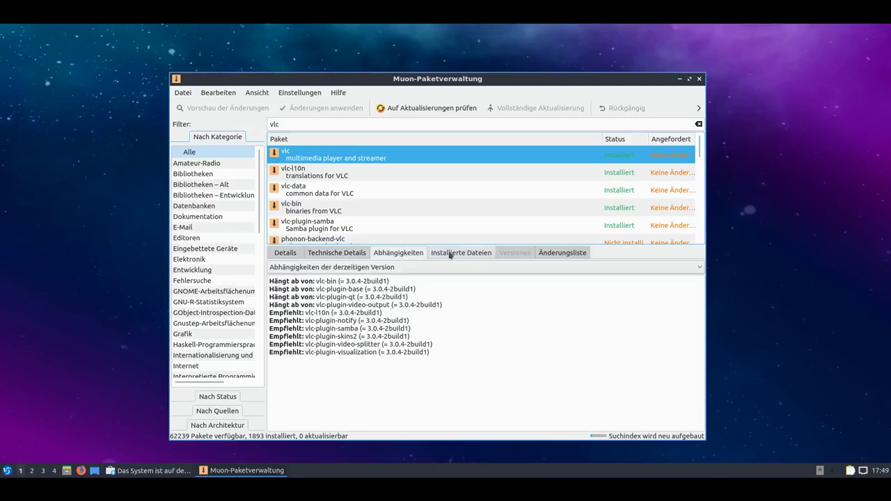
left_click(450, 255)
left_click(555, 254)
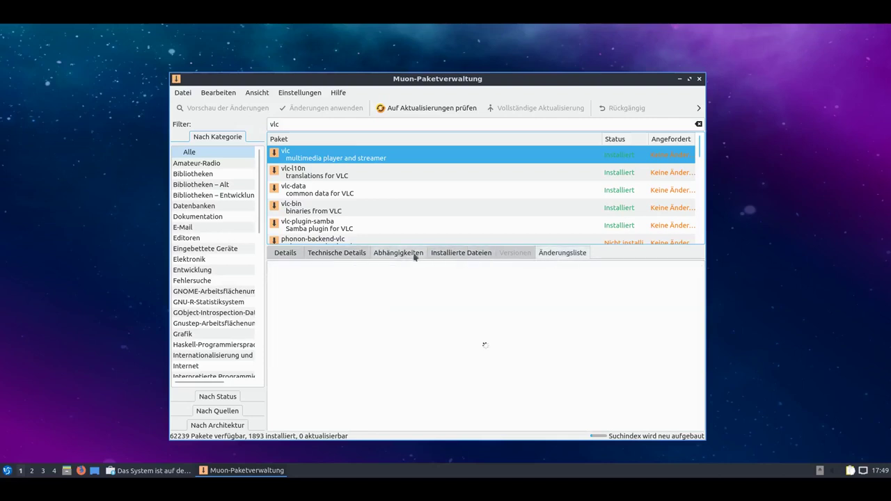
left_click(285, 255)
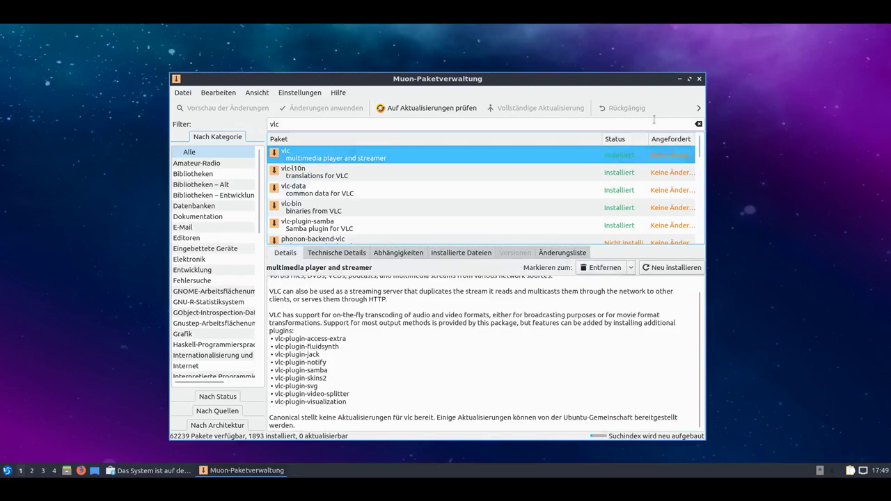
left_click(700, 79)
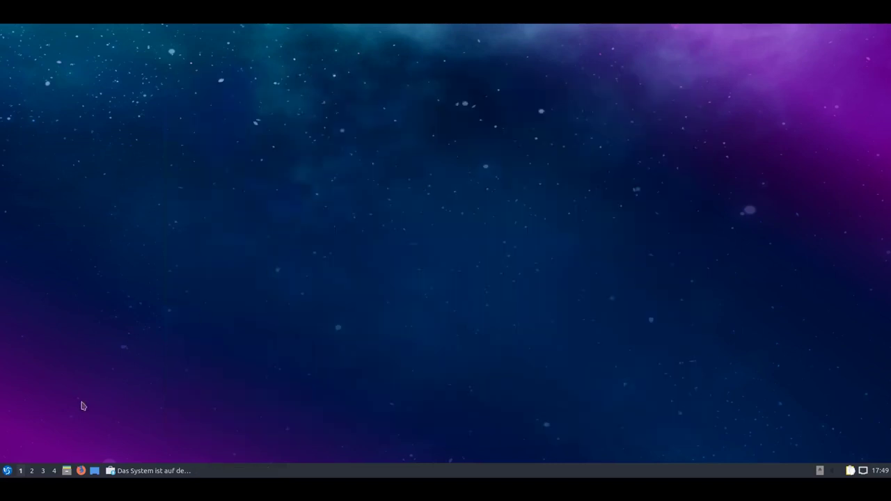
Launch QTerminal from the menu and close its window.
left_click(7, 472)
mouse_move(72, 353)
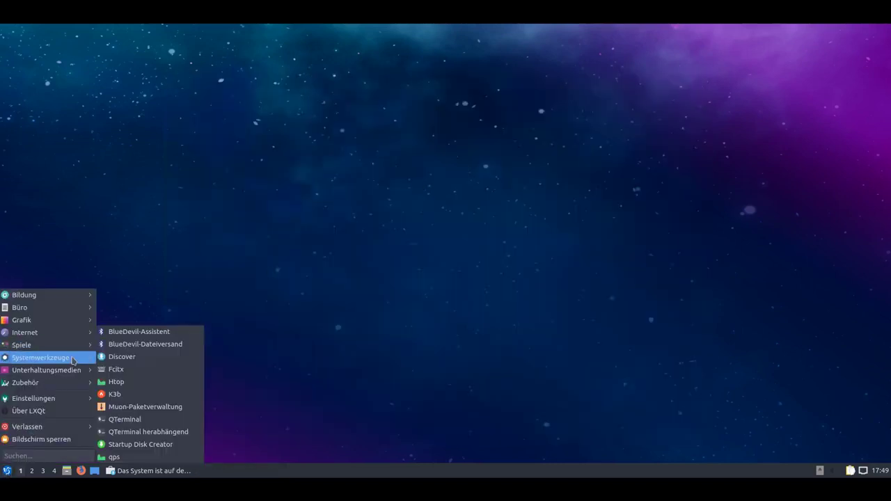
left_click(180, 425)
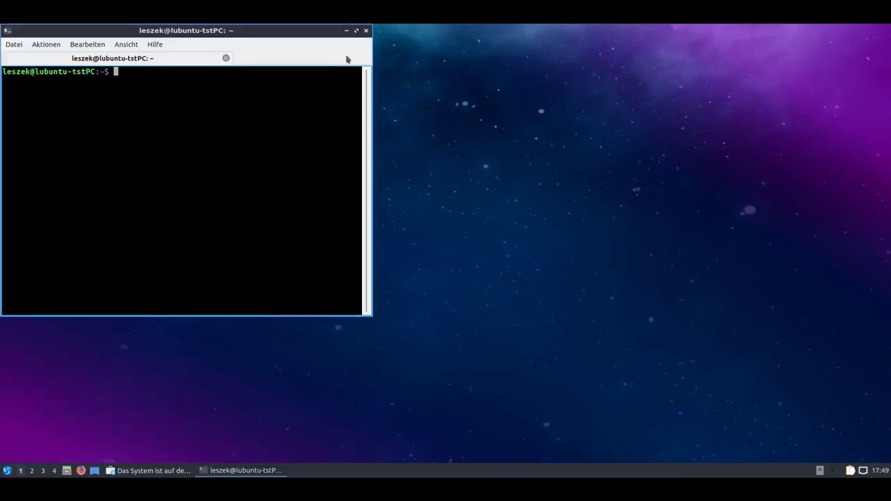
left_click(366, 31)
Launch the drop-down terminal, toggle it with F12 several times, then quit via Datei > Beenden.
left_click(6, 475)
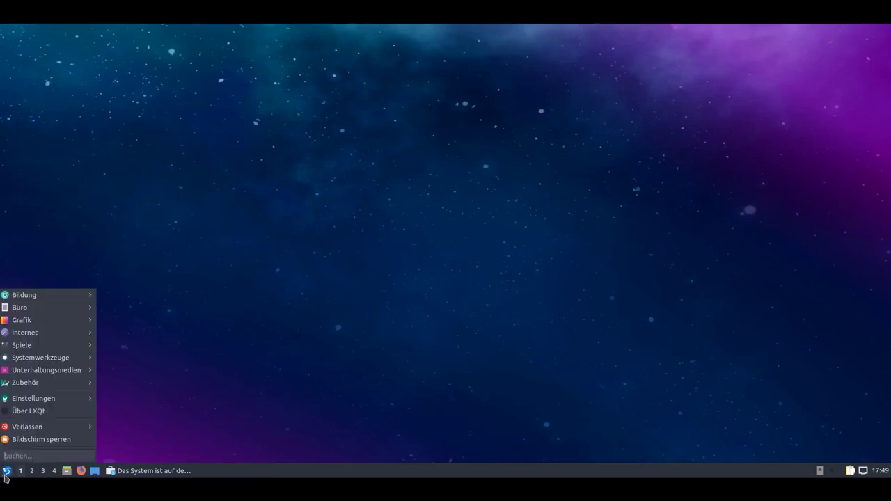
mouse_move(72, 361)
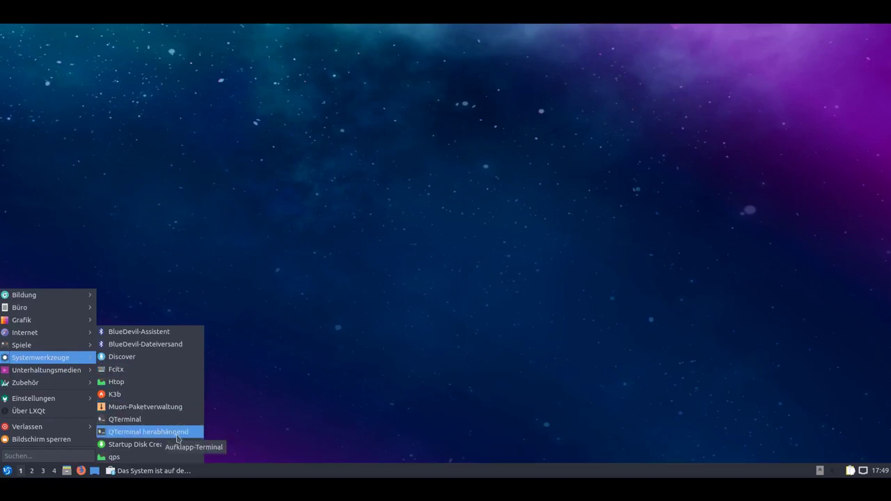
left_click(177, 434)
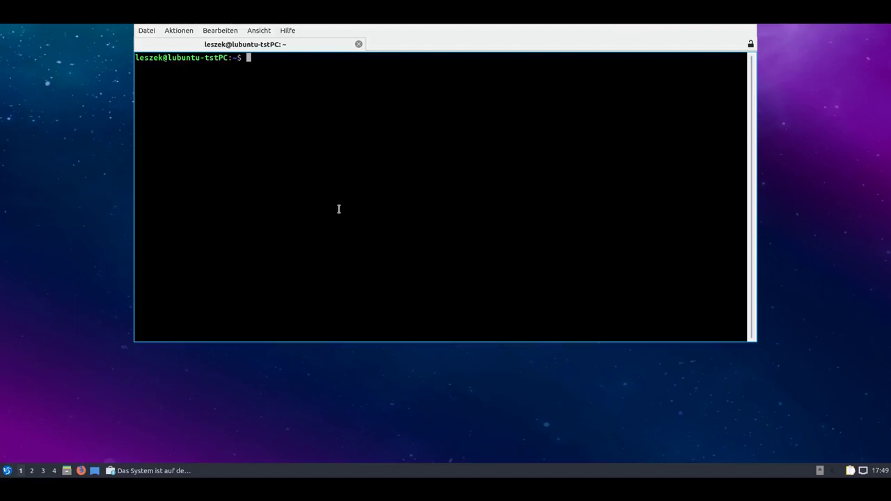
key("F12")
key("F12")
key("F12")
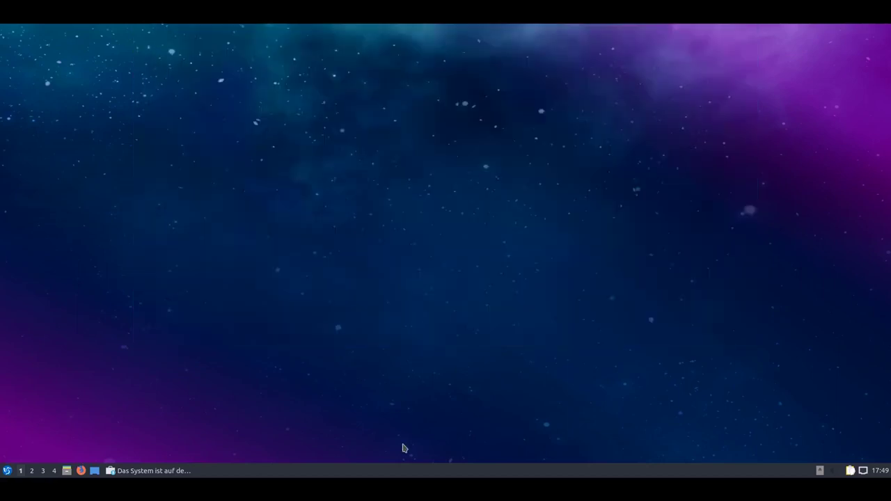
key("F12")
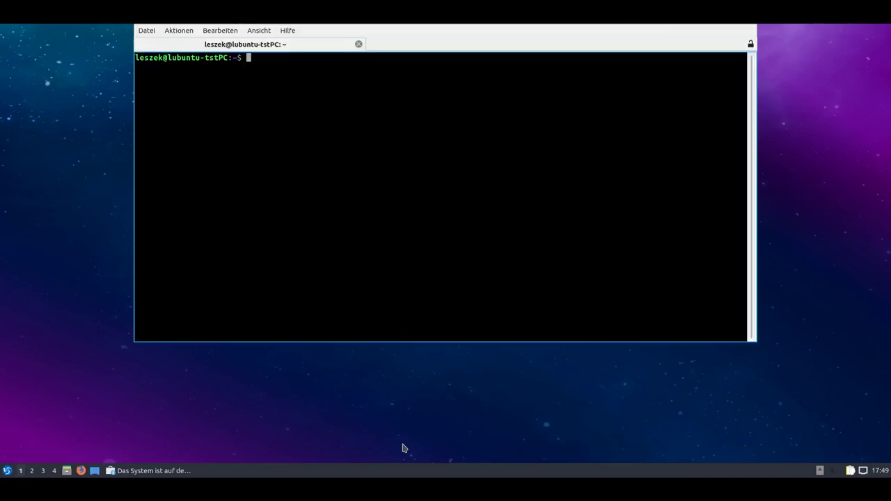
key("F12")
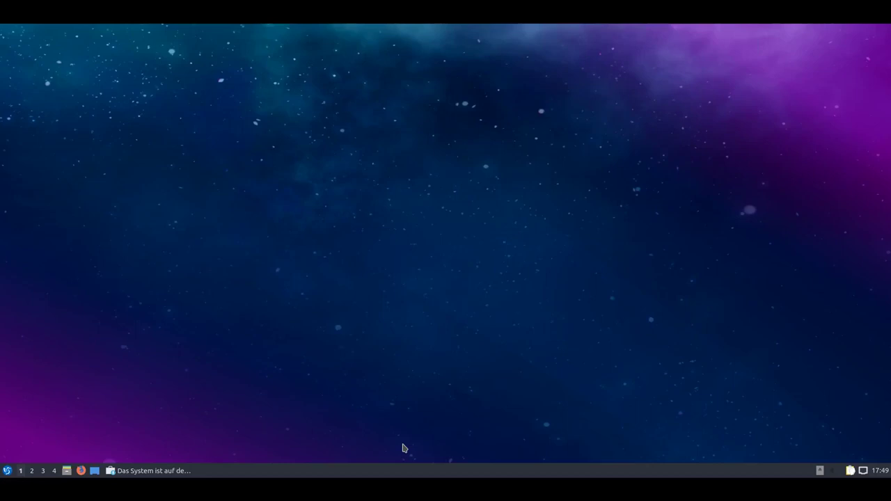
key("F12")
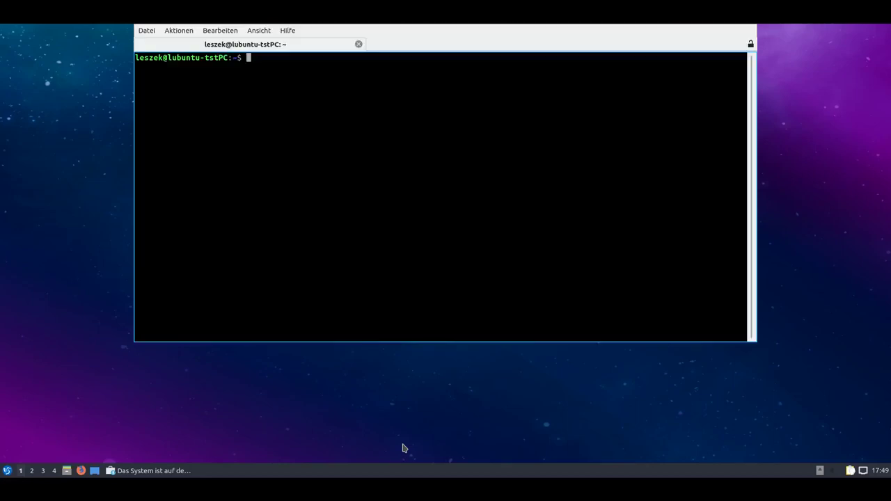
key("F12")
key("F12")
key("F12")
key("F12")
left_click(147, 31)
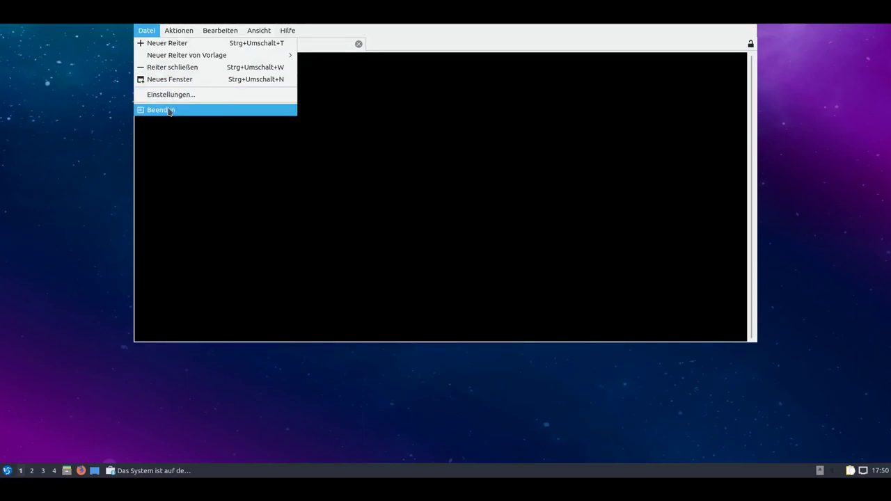
left_click(169, 112)
Launch qps from Systemwerkzeuge, then enlarge and reposition its window.
left_click(9, 471)
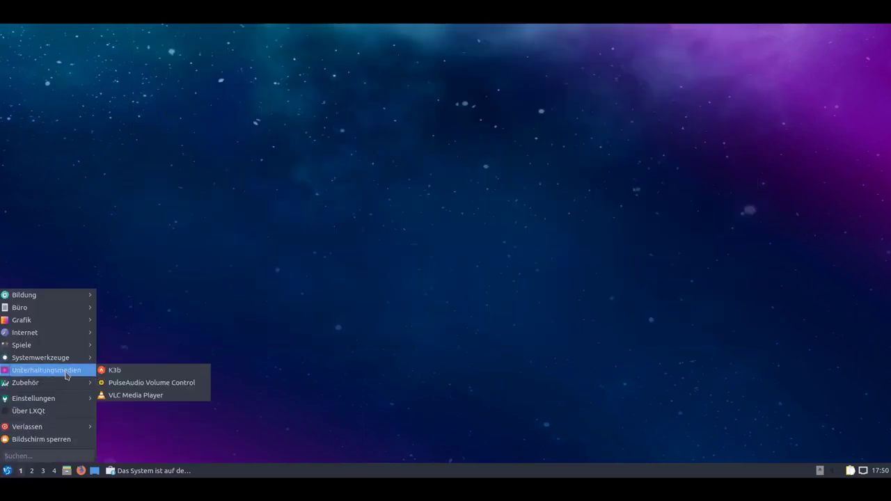
mouse_move(68, 360)
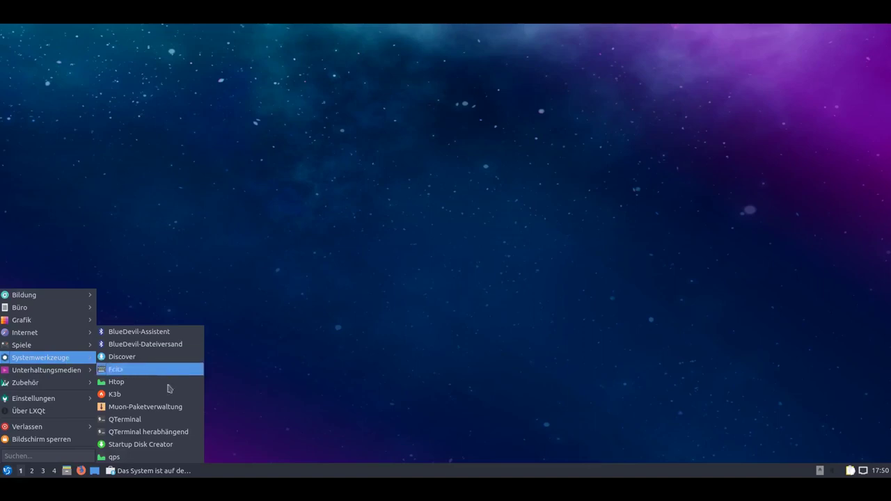
left_click(175, 458)
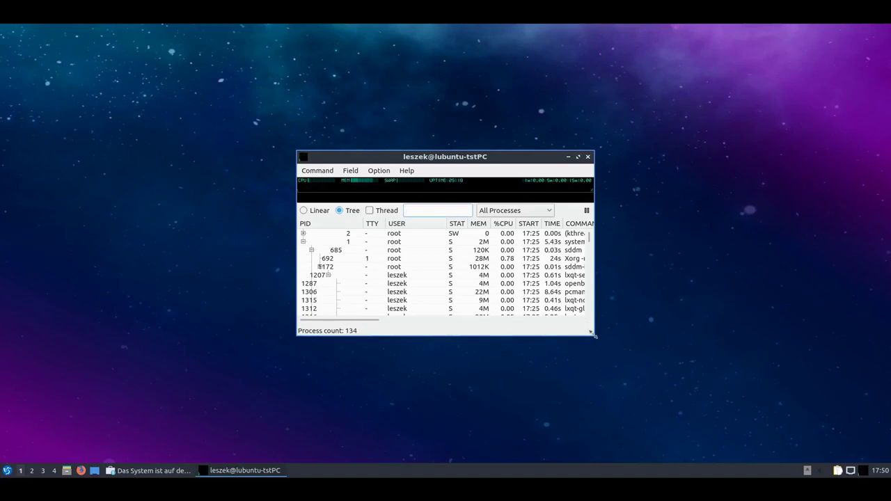
left_click_drag(594, 335, 728, 454)
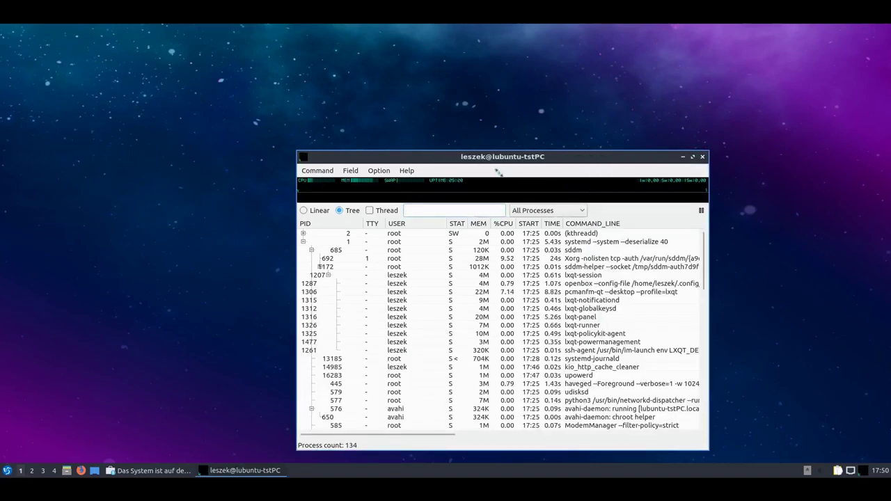
left_click_drag(493, 157, 428, 91)
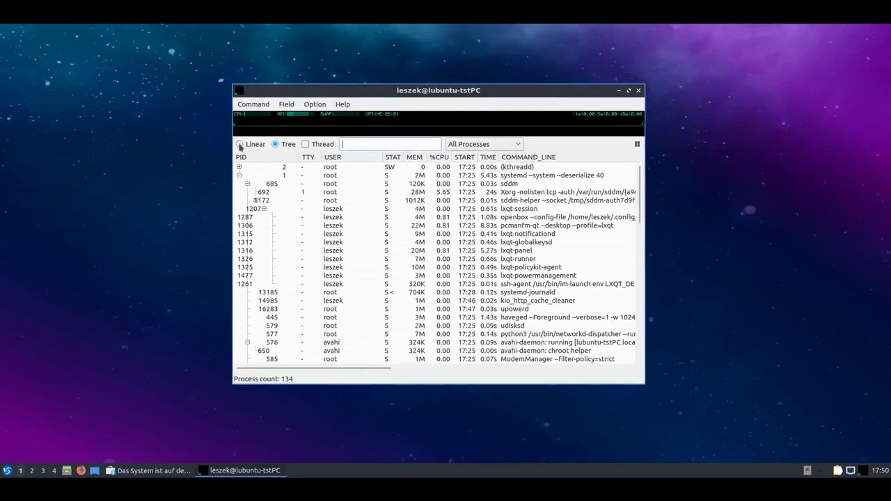
Switch the process list between Linear and Tree views and glance at display options.
left_click(239, 144)
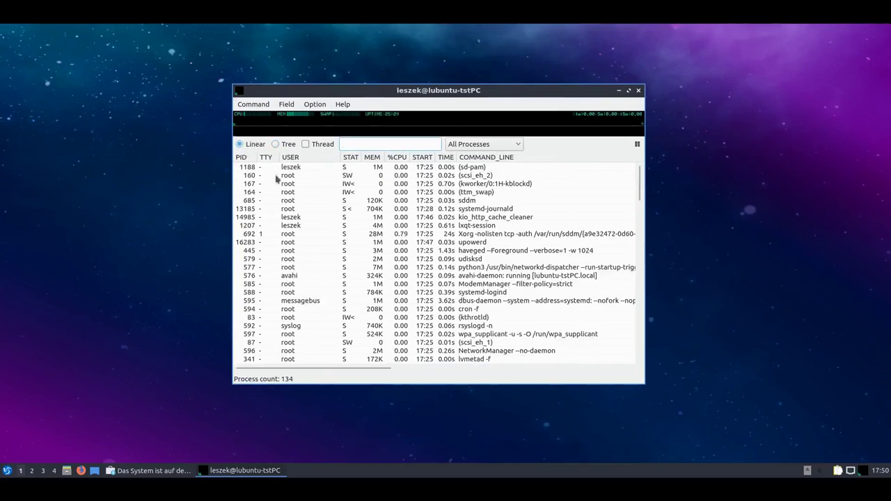
left_click(276, 144)
scroll(370, 243, "down", 5)
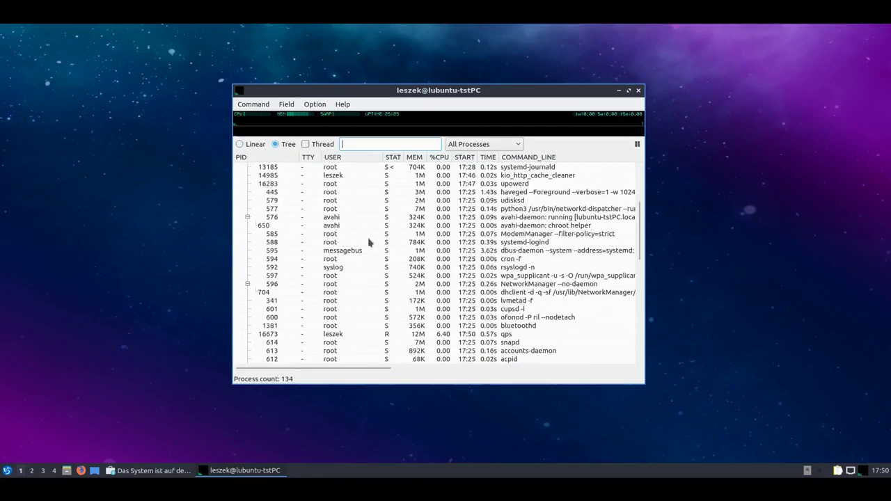
scroll(370, 243, "up", 5)
left_click(319, 104)
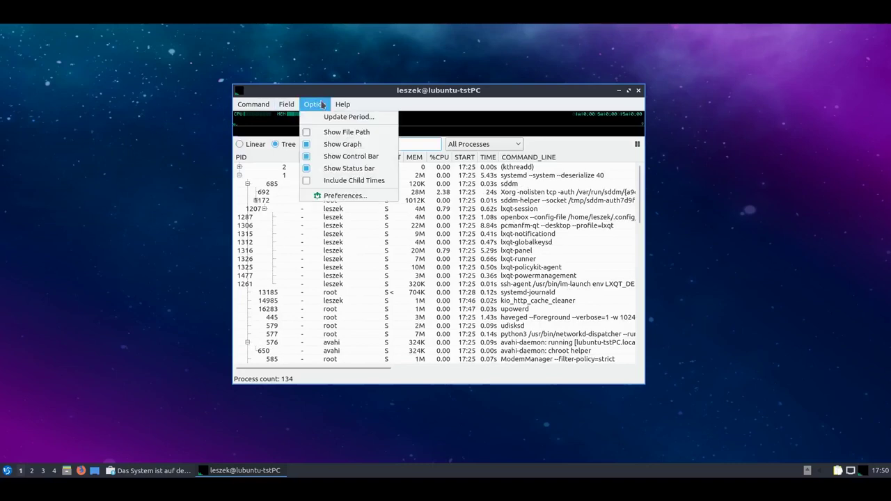
left_click(257, 105)
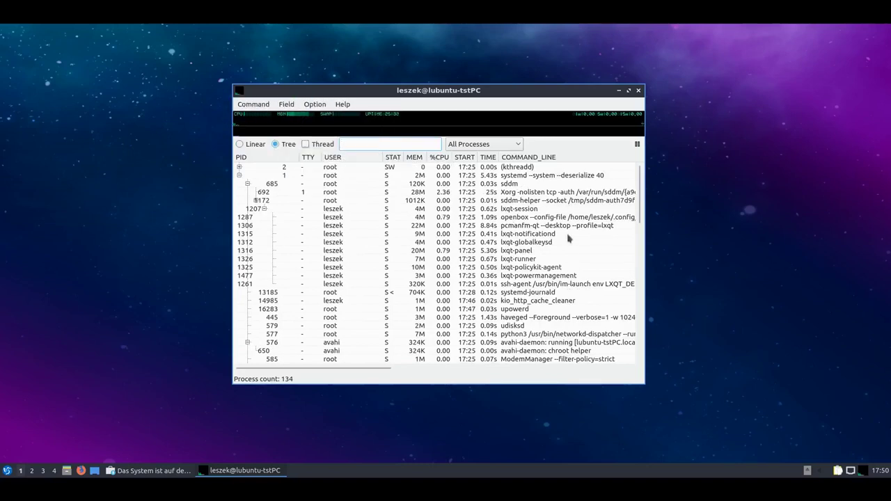
scroll(577, 249, "down", 6)
scroll(571, 254, "up", 6)
Sort processes by %CPU and select the systemd and qps rows.
left_click(444, 157)
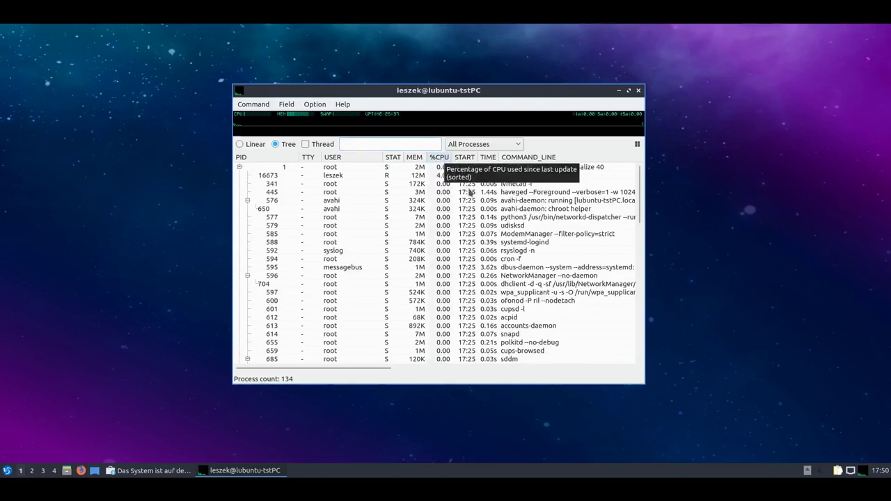
left_click(530, 169)
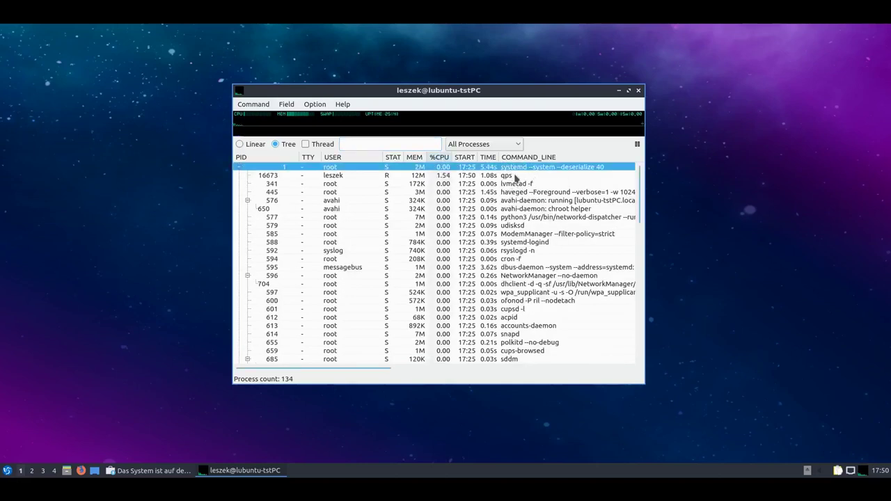
left_click(521, 176)
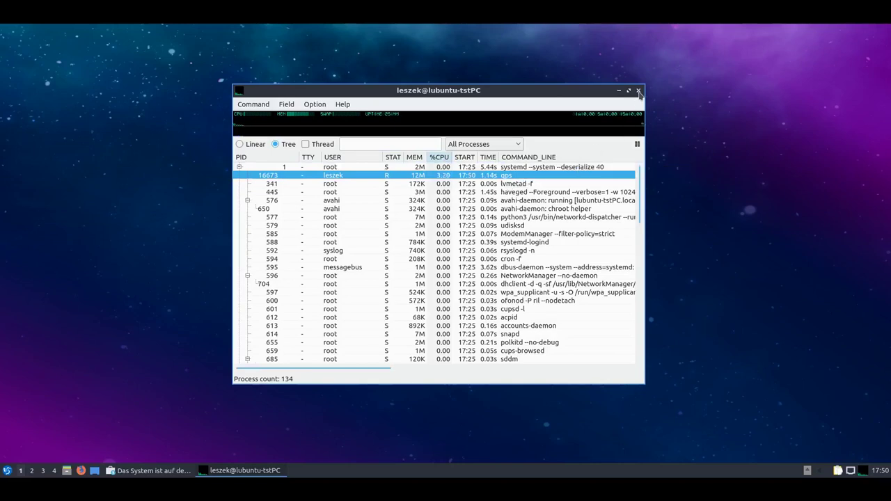
Close qps, then open and close PulseAudio Volume Control from Unterhaltungsmedien.
left_click(639, 90)
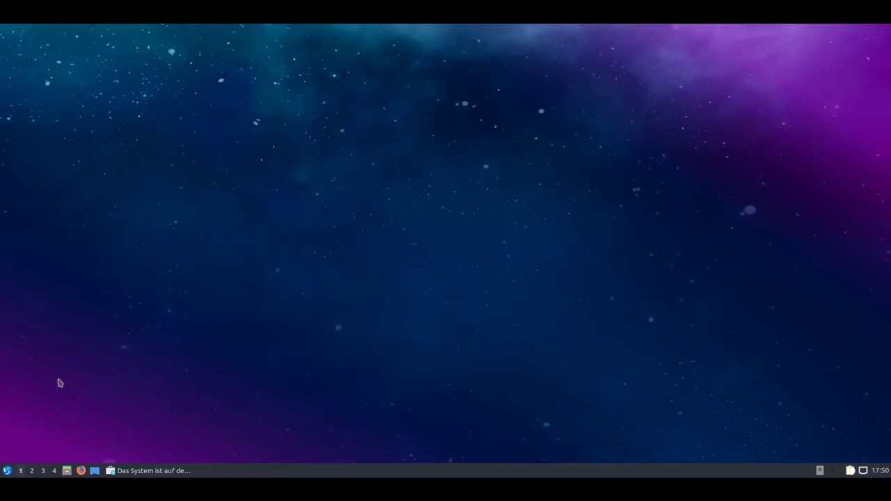
left_click(7, 471)
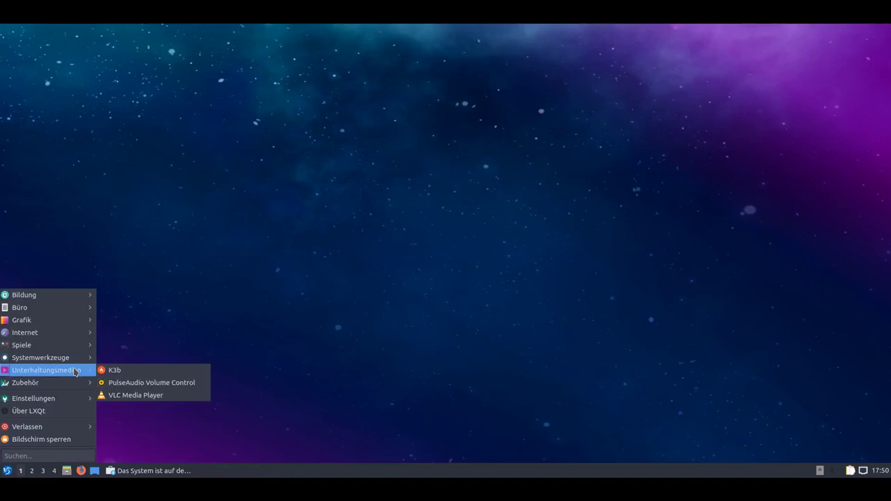
left_click(186, 384)
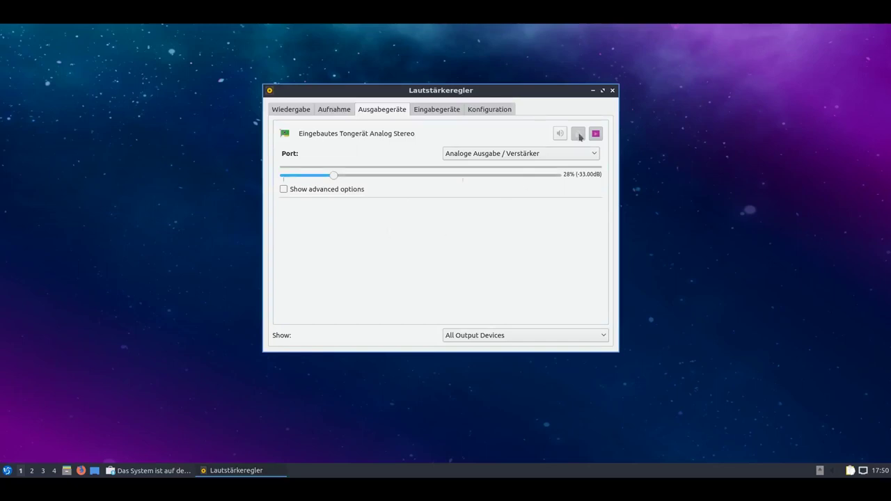
left_click(612, 90)
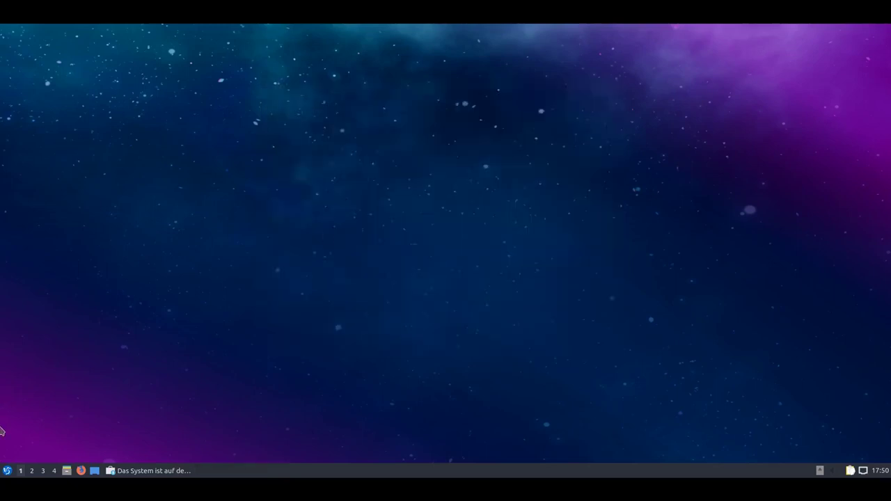
Show the Zubehör category in the start menu.
left_click(7, 470)
mouse_move(84, 376)
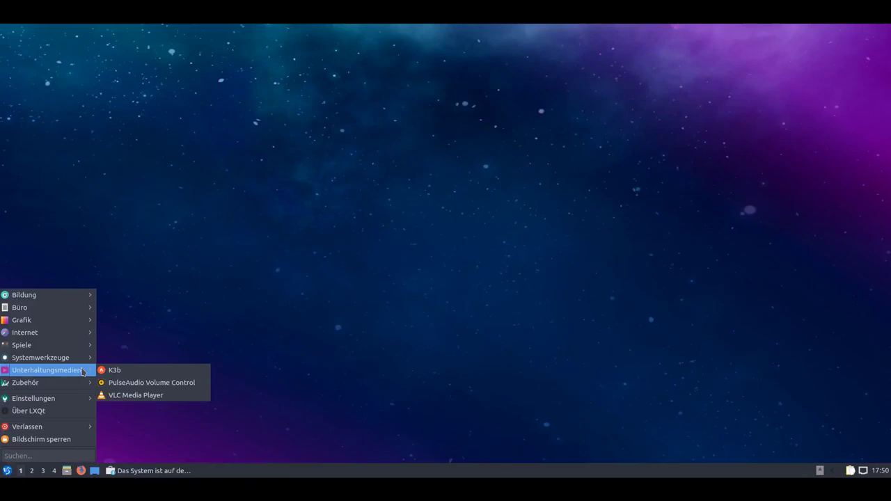
mouse_move(58, 386)
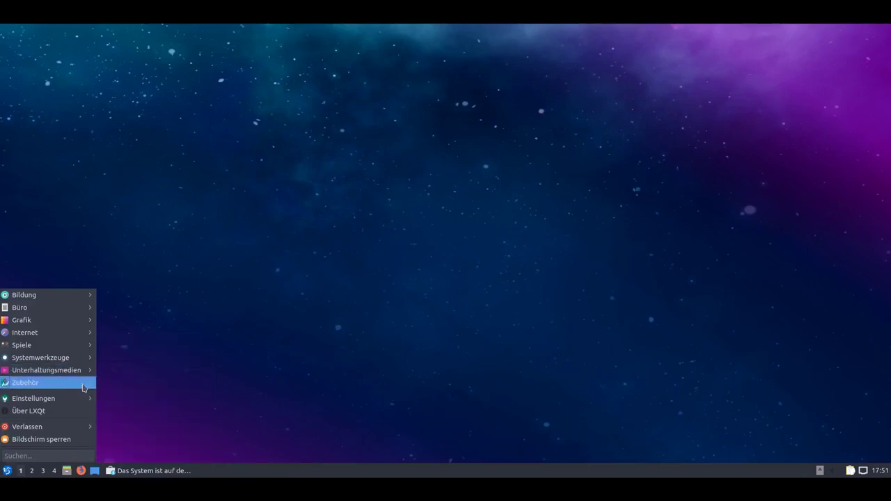
left_click(81, 388)
mouse_move(81, 389)
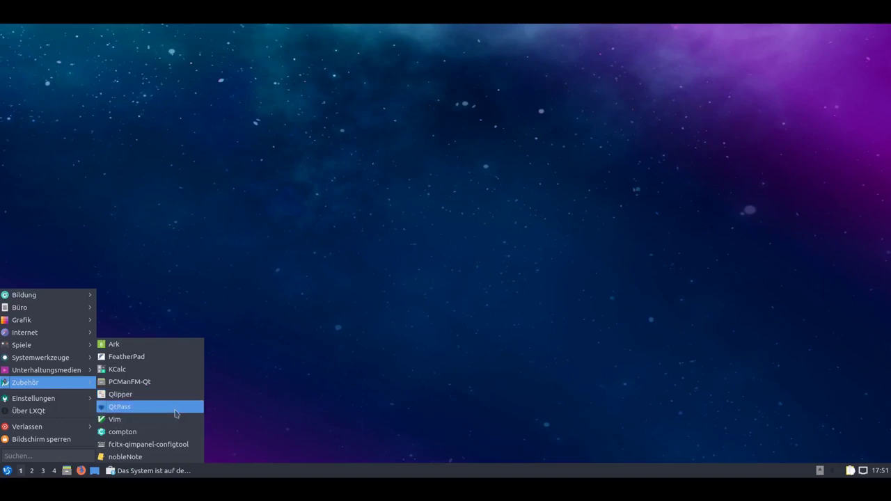
Launch QtPass, skip key-pair creation, and browse the Programme, Profile and Vorlagen settings tabs.
left_click(176, 410)
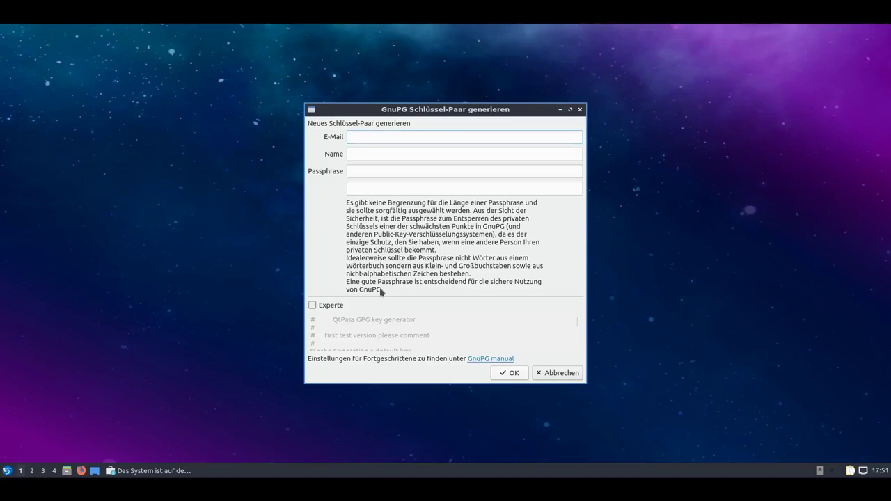
left_click(557, 373)
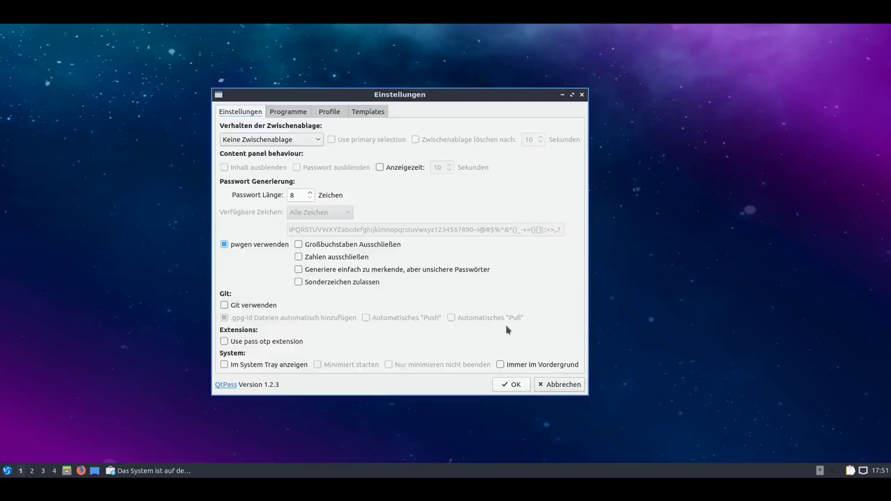
left_click(292, 113)
left_click(331, 113)
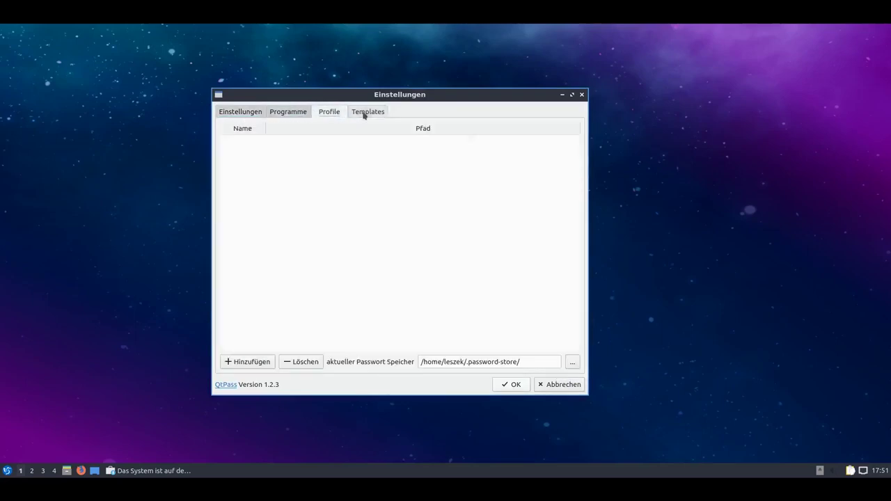
left_click(366, 112)
left_click(234, 113)
left_click(514, 385)
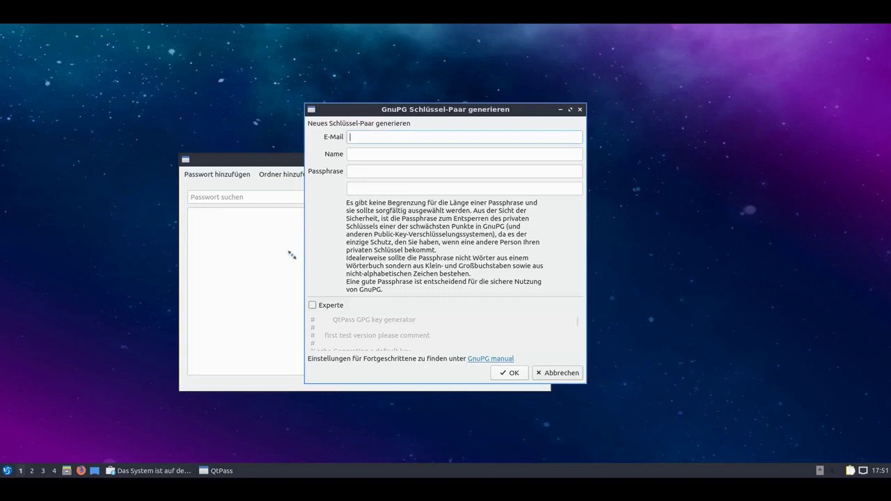
Skip key-pair creation again, discard the settings, close QtPass, and reopen the start menu.
left_click(565, 374)
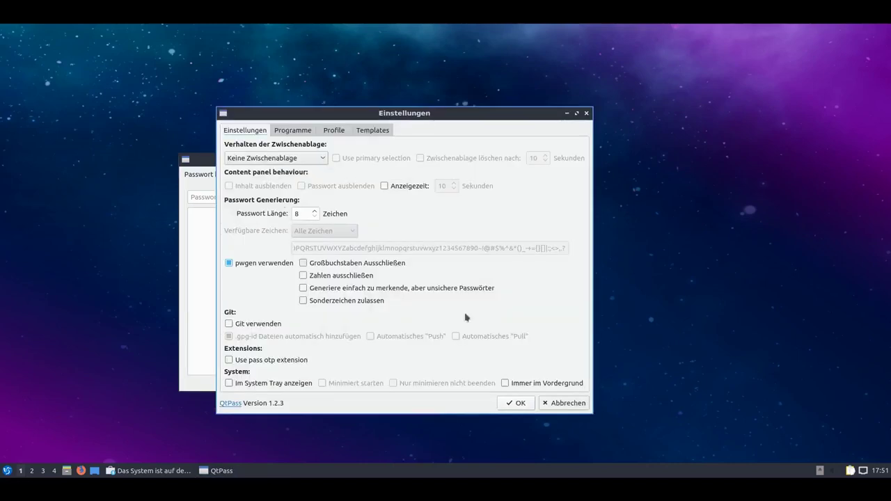
left_click(570, 403)
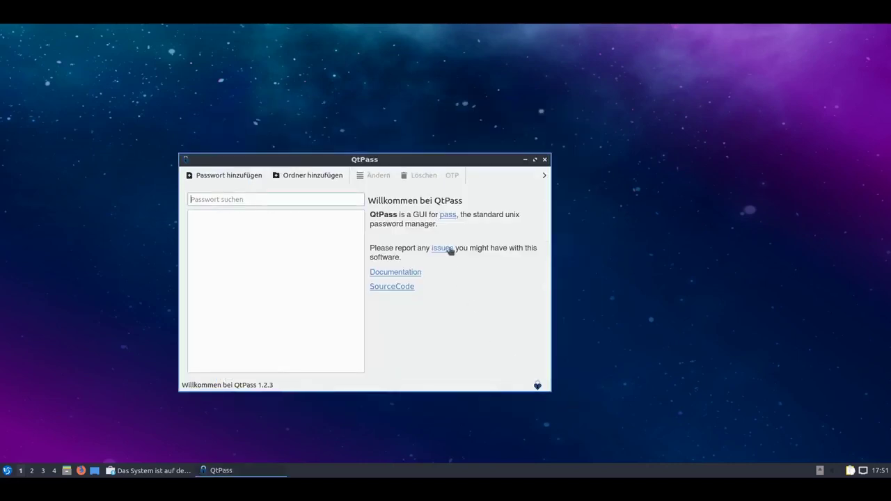
left_click(545, 154)
left_click(7, 471)
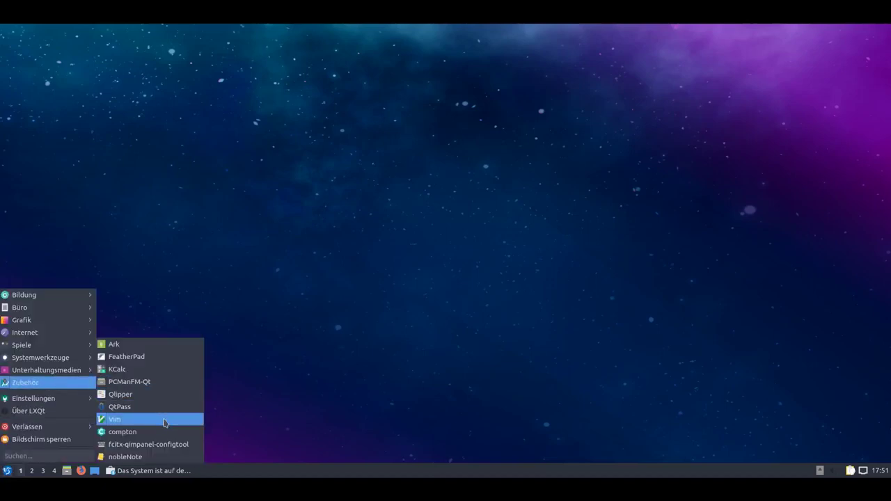
Launch Vim and quit it with :q.
left_click(165, 420)
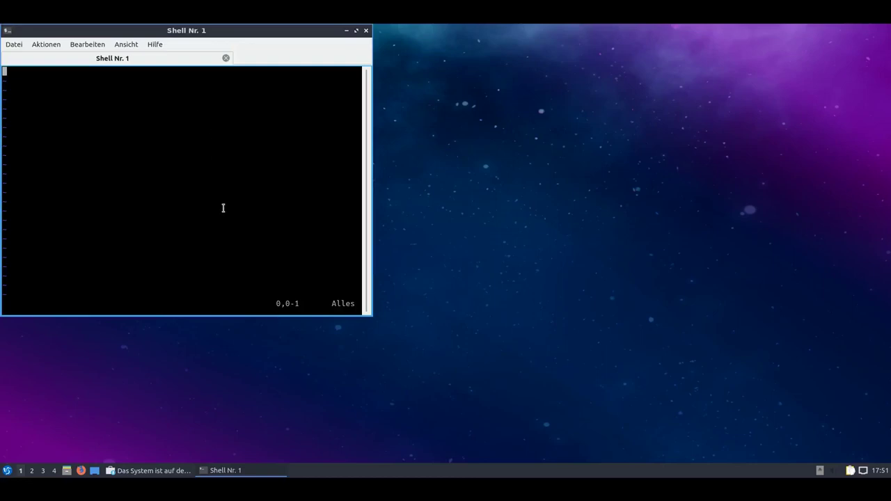
type(":q")
key("Return")
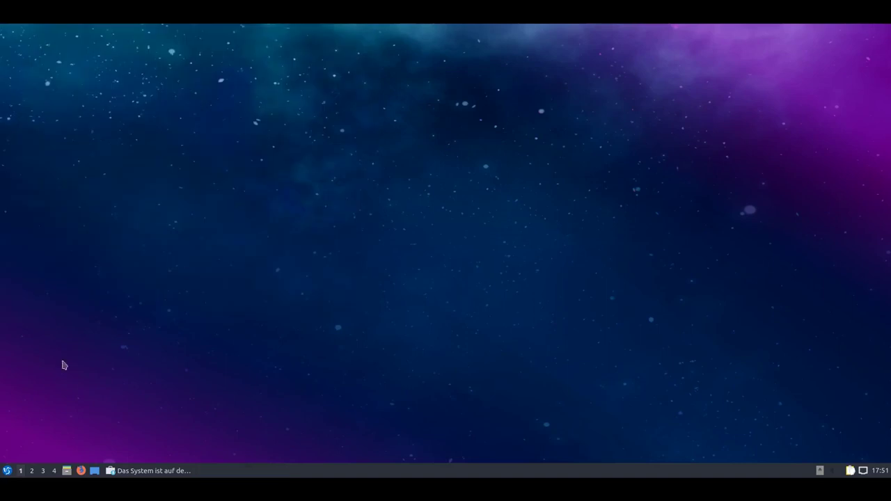
Start the compton compositor from the Zubehör menu.
left_click(7, 470)
mouse_move(66, 385)
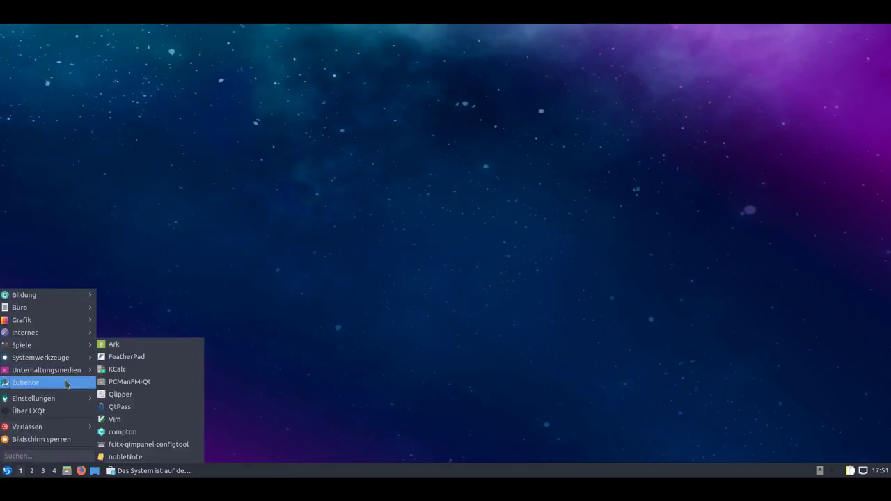
left_click(167, 432)
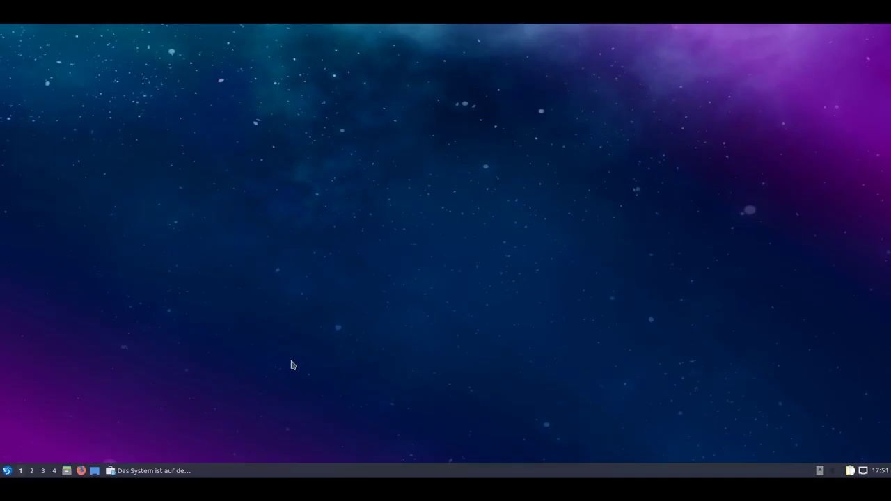
Launch FeatherPad, move its empty window around, close it, and reopen Zubehör.
left_click(6, 472)
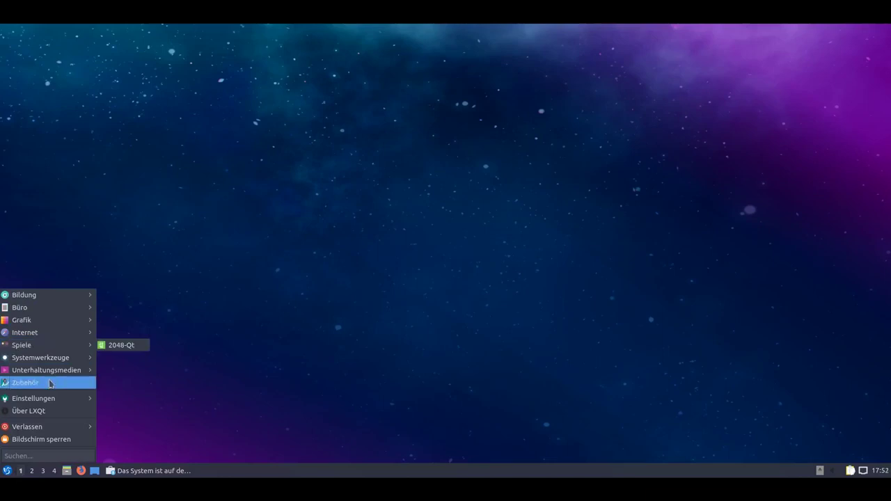
mouse_move(50, 384)
left_click(144, 358)
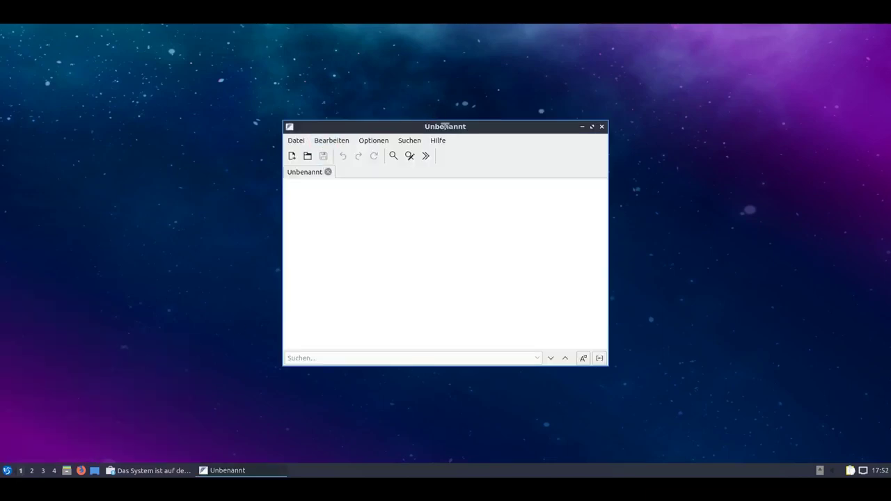
left_click_drag(475, 128, 307, 138)
left_click_drag(381, 142, 512, 168)
left_click(617, 166)
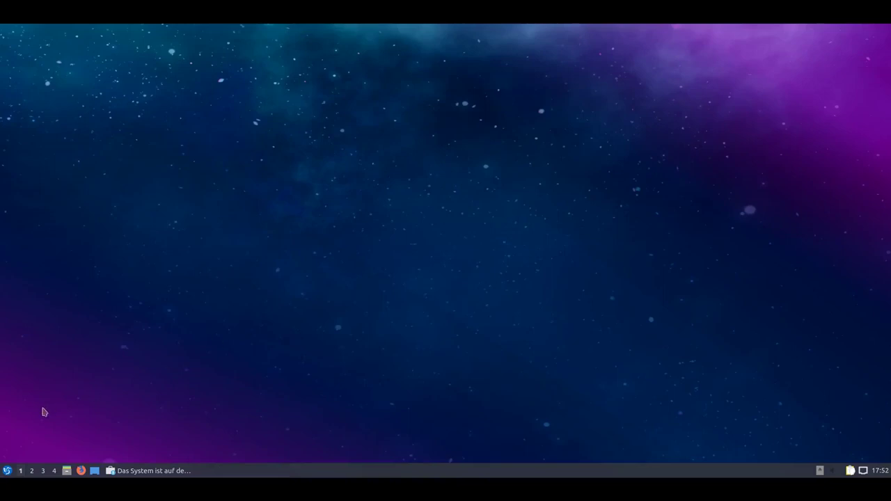
left_click(9, 470)
mouse_move(61, 384)
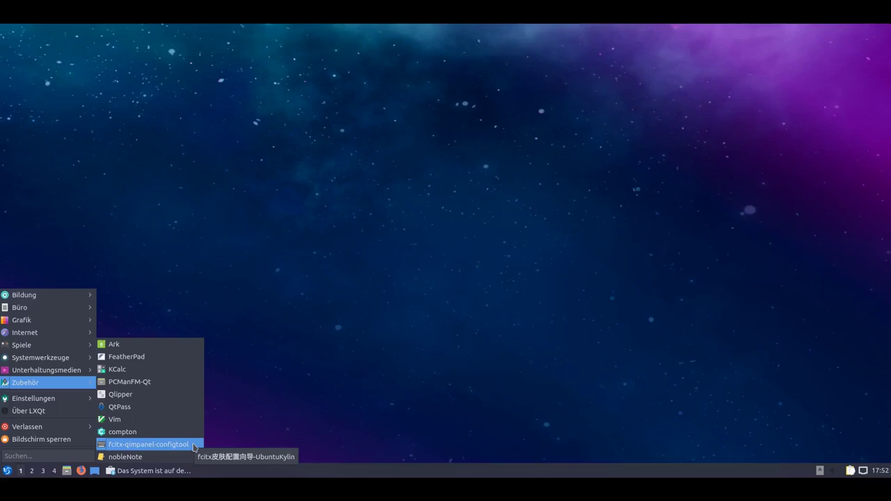
Launch nobleNote, accept the default notes folder, and enlarge and reposition its window.
left_click(158, 458)
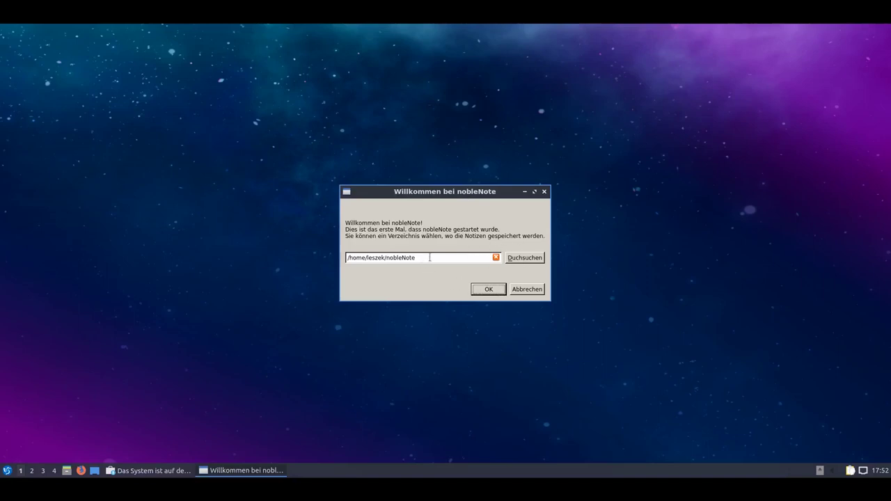
left_click(489, 292)
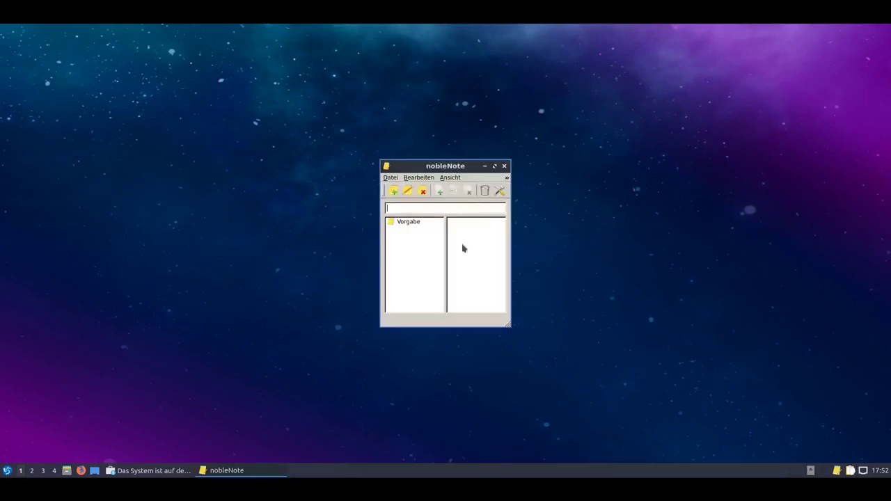
left_click_drag(507, 322, 719, 402)
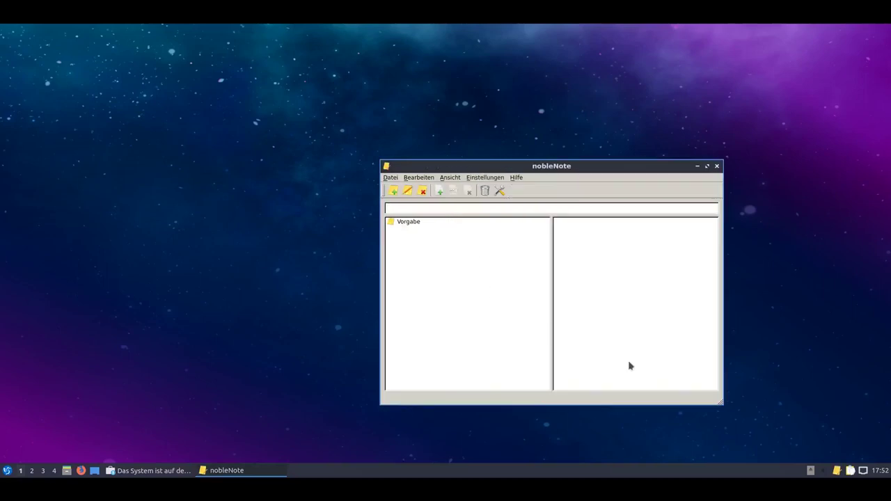
left_click_drag(521, 167, 415, 151)
View nobleNote's version information via Hilfe > Über, then dismiss it.
left_click(422, 165)
left_click(425, 175)
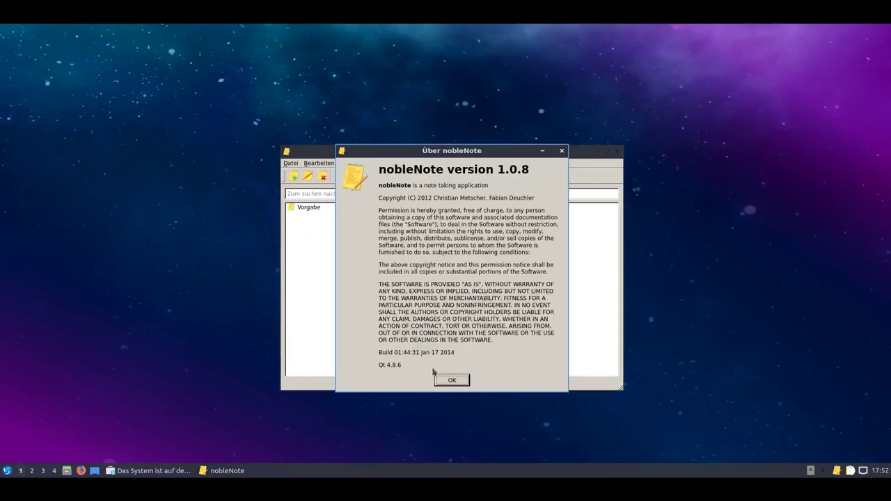
left_click(450, 382)
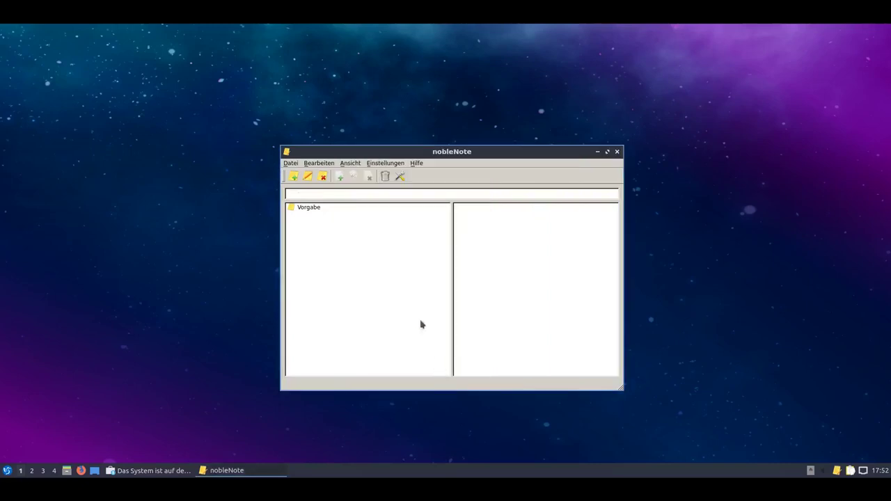
Open the Datei import chooser, browse Bearbeiten and Ansicht menus, then close nobleNote.
left_click(295, 163)
left_click(304, 174)
left_click(332, 165)
mouse_move(351, 166)
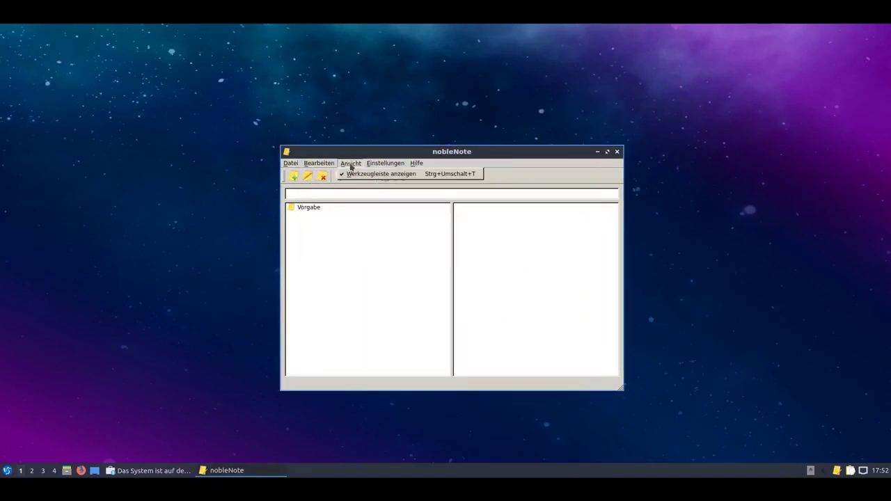
left_click(419, 165)
left_click(616, 152)
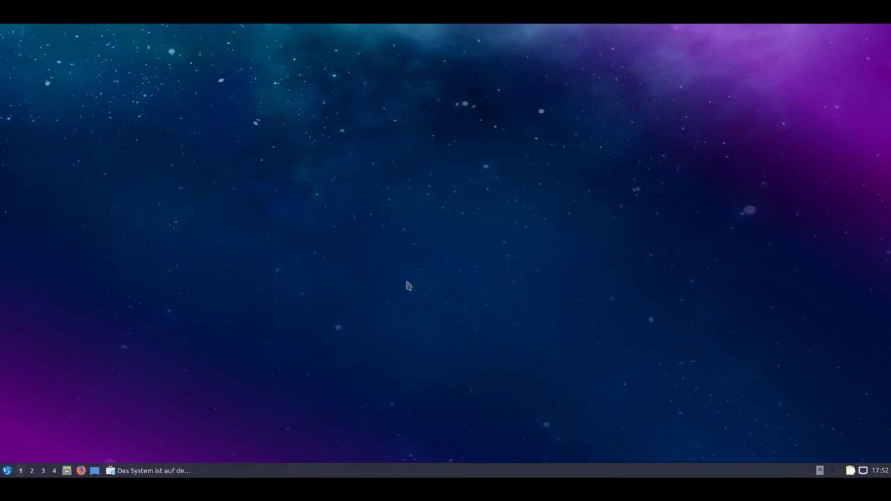
Launch Alternativeneinrichter from the Einstellungen menu and enlarge its window.
left_click(7, 470)
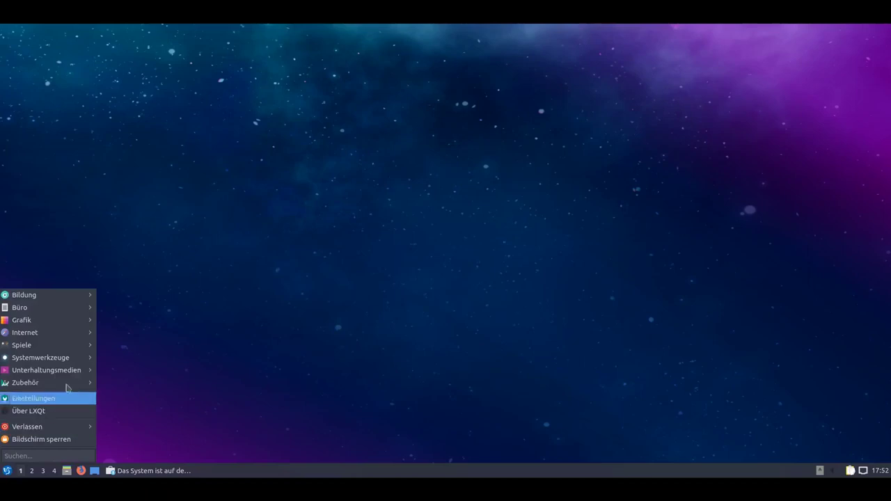
mouse_move(76, 400)
mouse_move(137, 398)
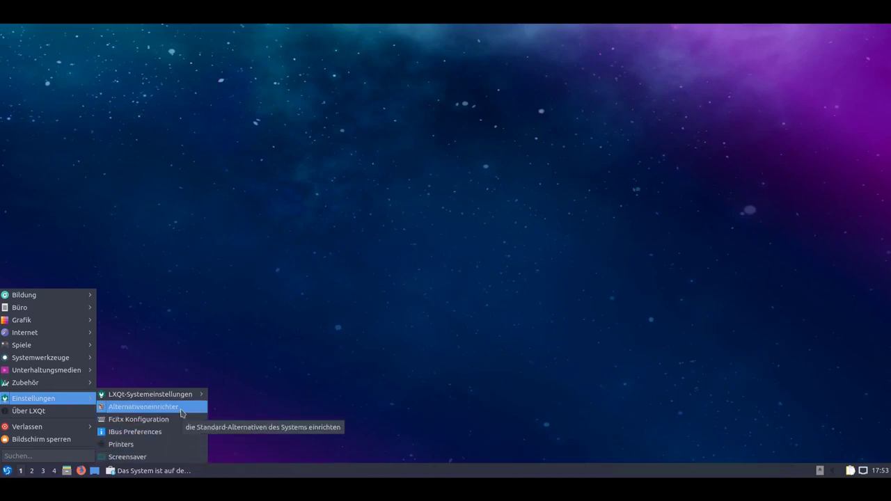
key("Escape")
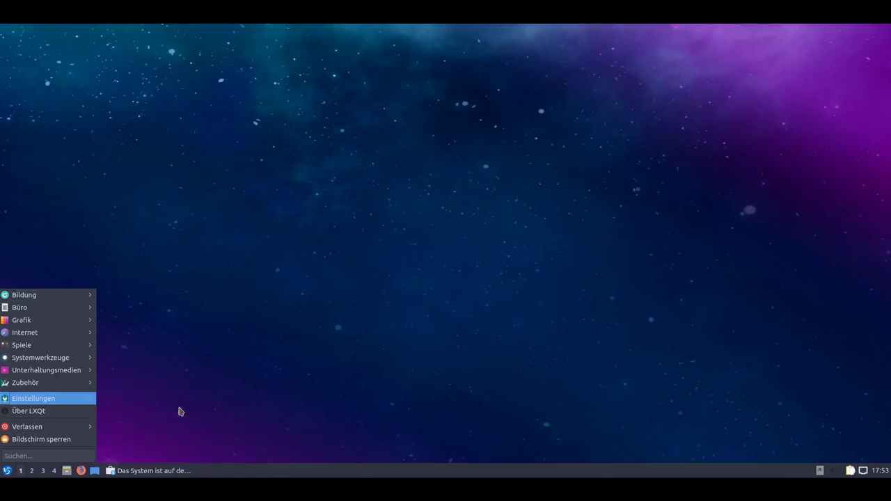
left_click(267, 338)
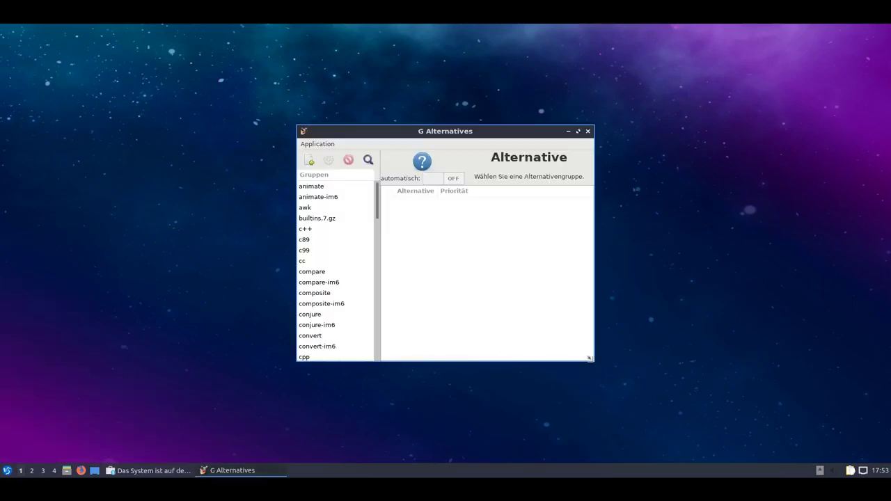
left_click_drag(592, 362, 688, 427)
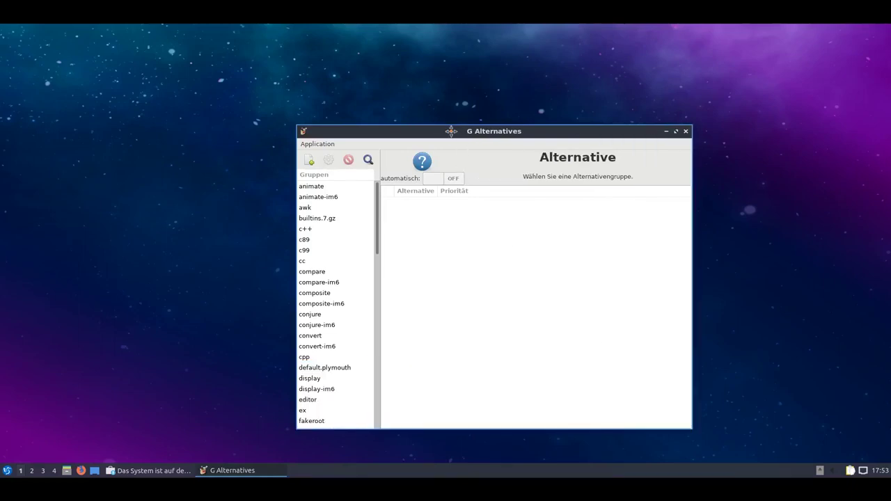
Select x-cursor-theme (breeze_cursors.theme, priority 102), close G Alternatives, and reopen the start menu.
scroll(295, 281, "down", 15)
left_click(299, 302)
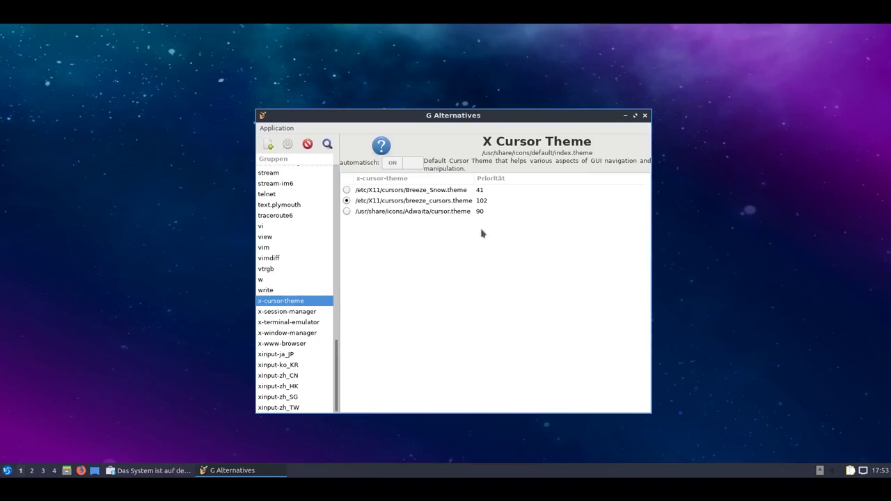
left_click(646, 117)
left_click(7, 471)
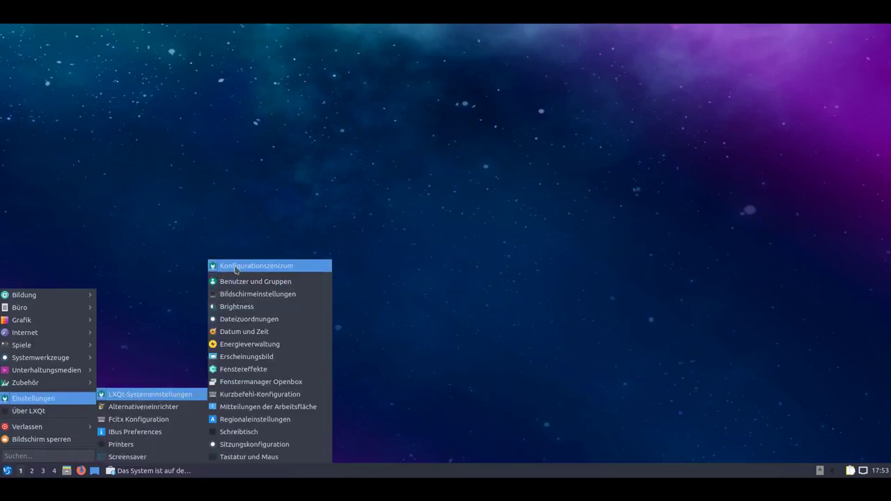
Open the Konfigurationszentrum and its Bildschirmeinstellungen for the 2560x1600 VGA-1 screen.
left_click(236, 268)
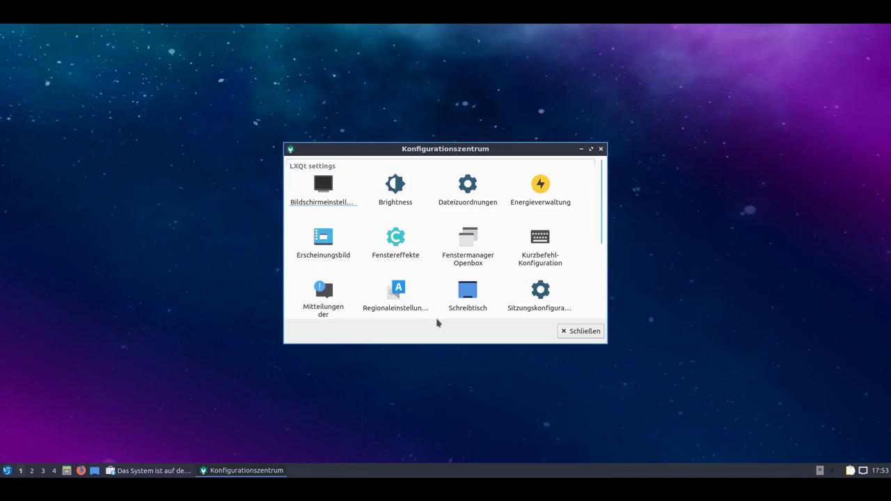
left_click(335, 205)
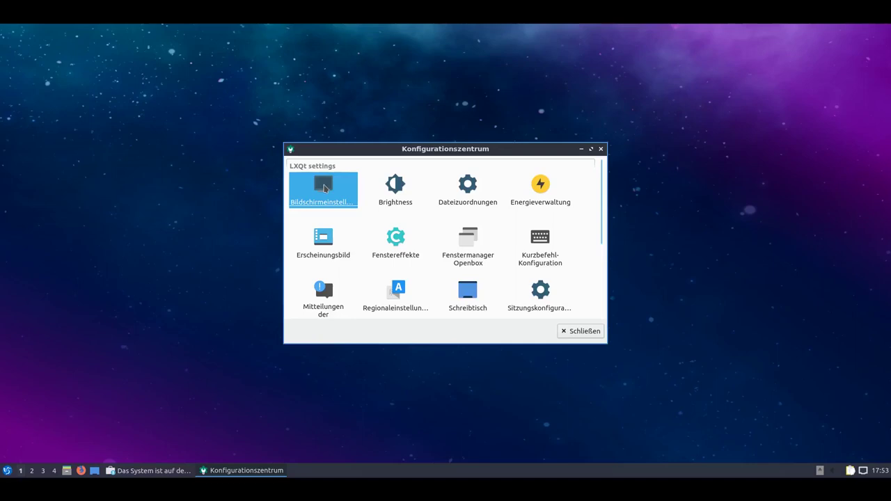
double_click(324, 188)
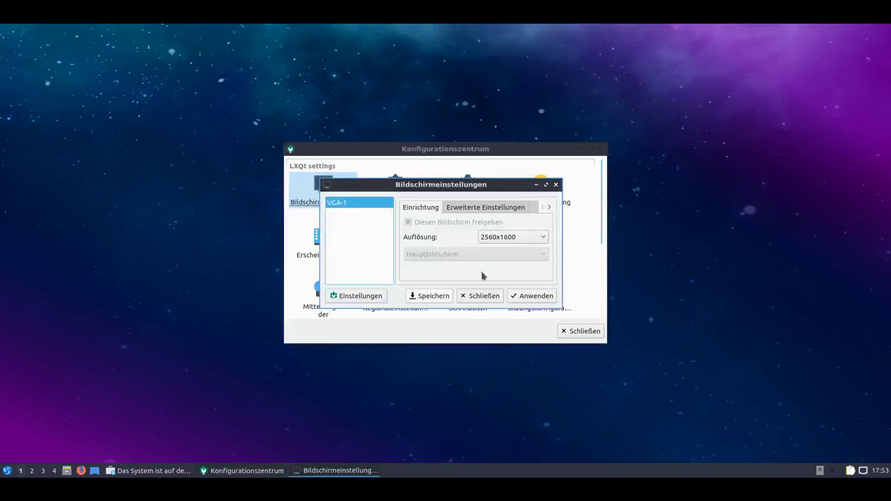
Review the rotation, refresh rate and saved configurations, then close both display dialogs.
left_click(482, 211)
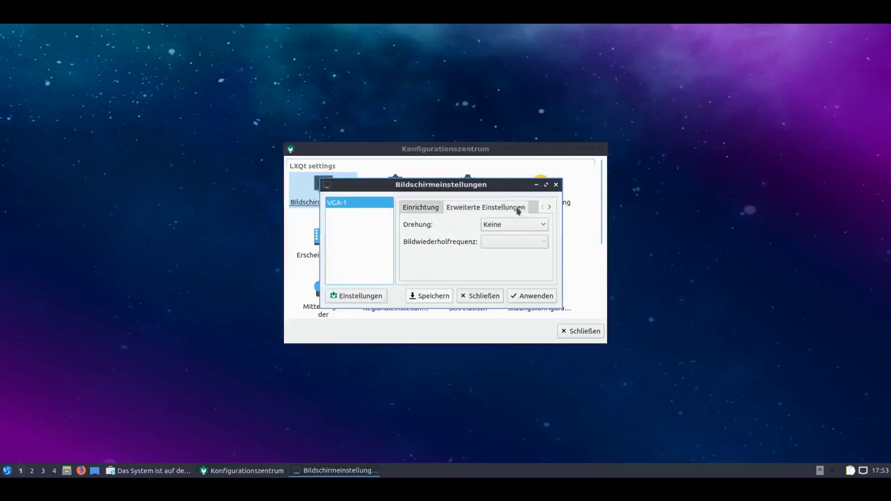
scroll(517, 209, "down", 1)
scroll(517, 211, "up", 2)
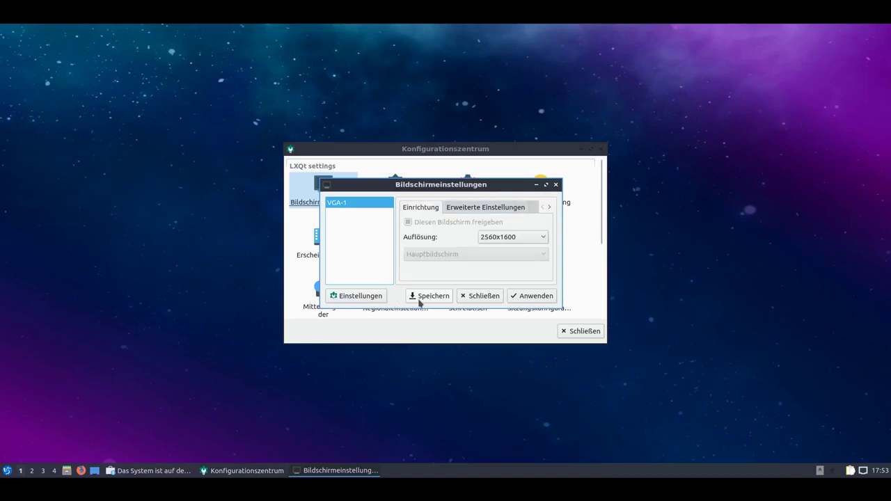
left_click(369, 296)
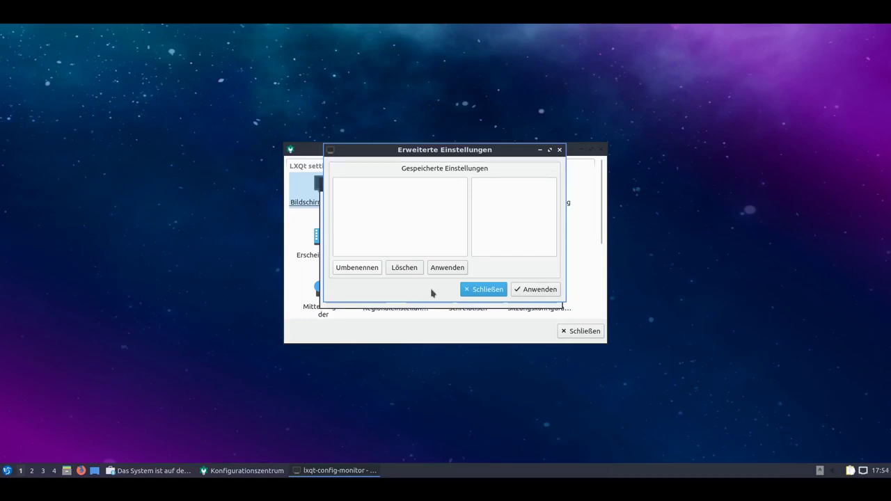
left_click(482, 289)
left_click(557, 185)
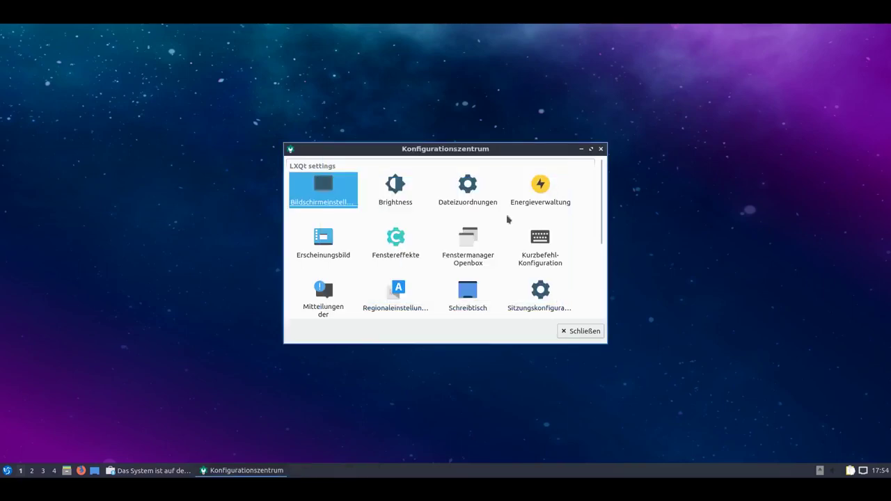
left_click(397, 203)
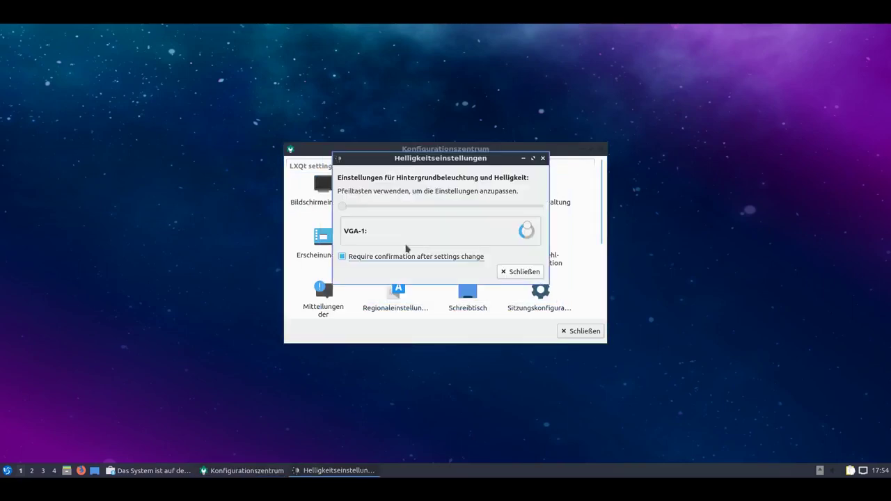
left_click(523, 272)
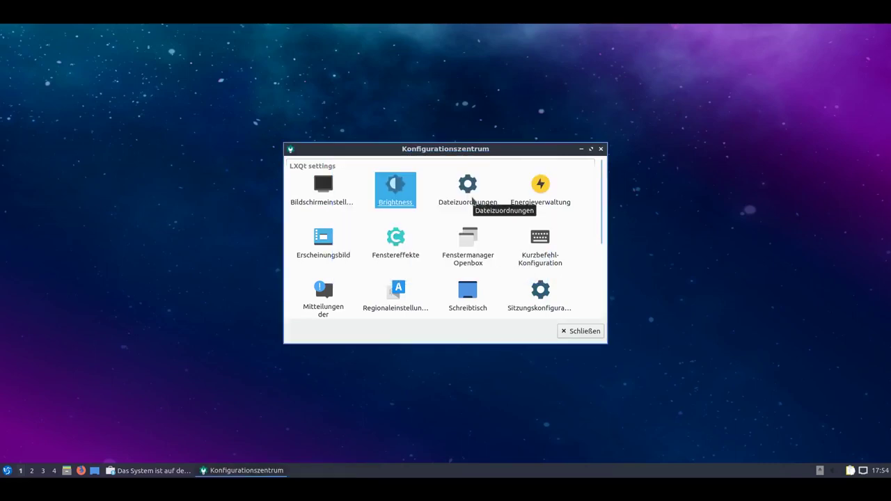
left_click(532, 199)
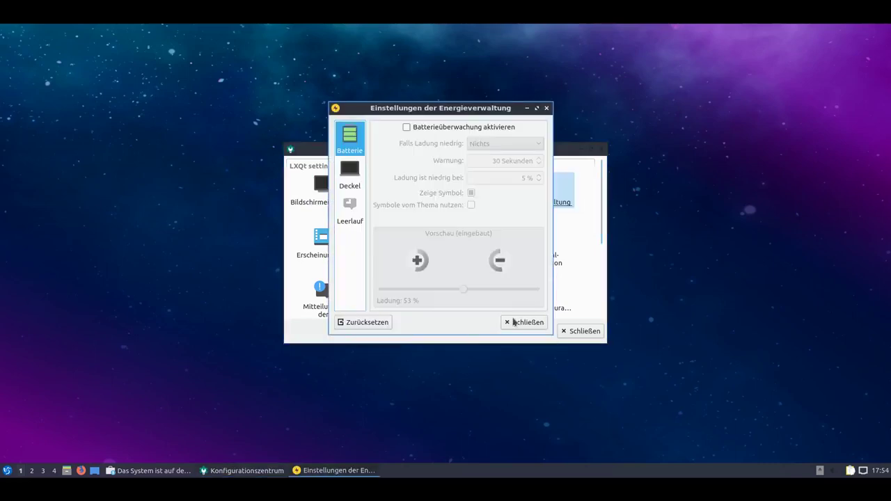
mouse_move(860, 482)
left_click(357, 181)
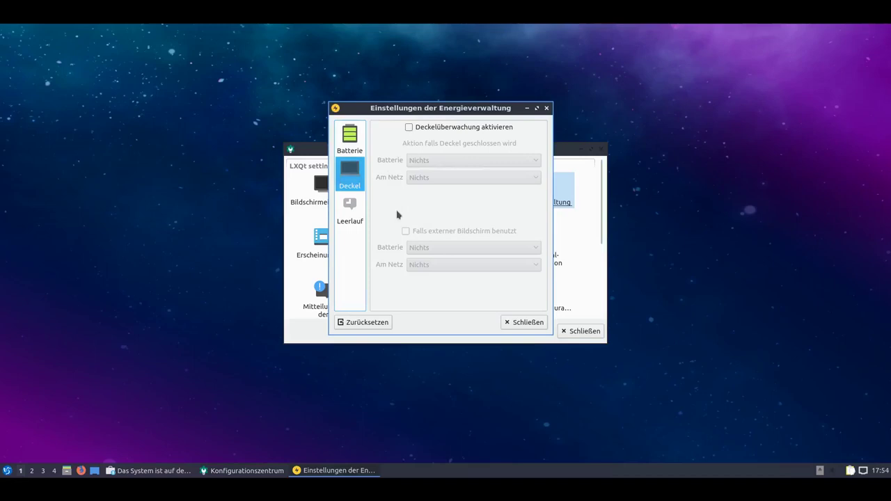
left_click(346, 209)
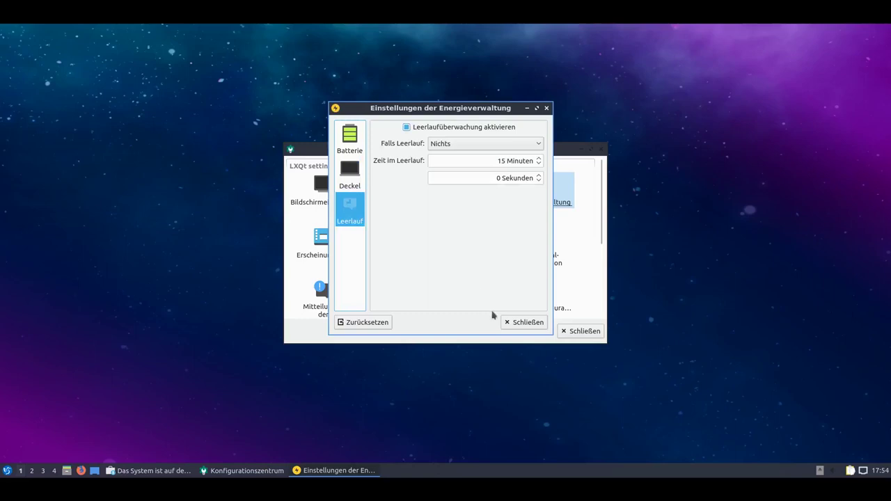
left_click(515, 324)
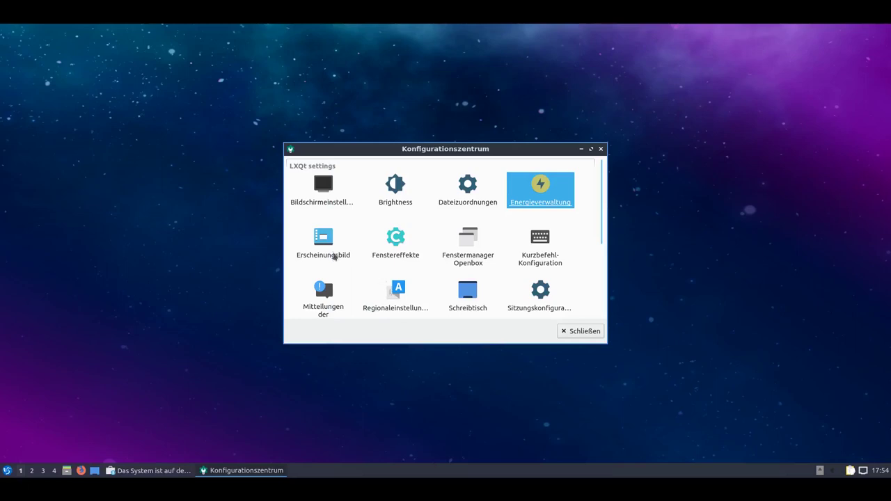
Open Erscheinungsbild and browse the Symboldesign icon themes such as Adwaita, Humanity and Papirus.
left_click(329, 256)
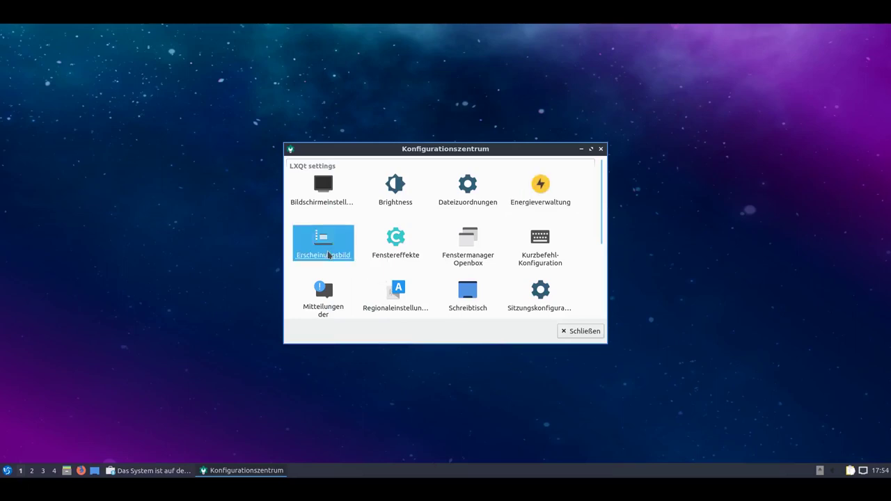
double_click(329, 255)
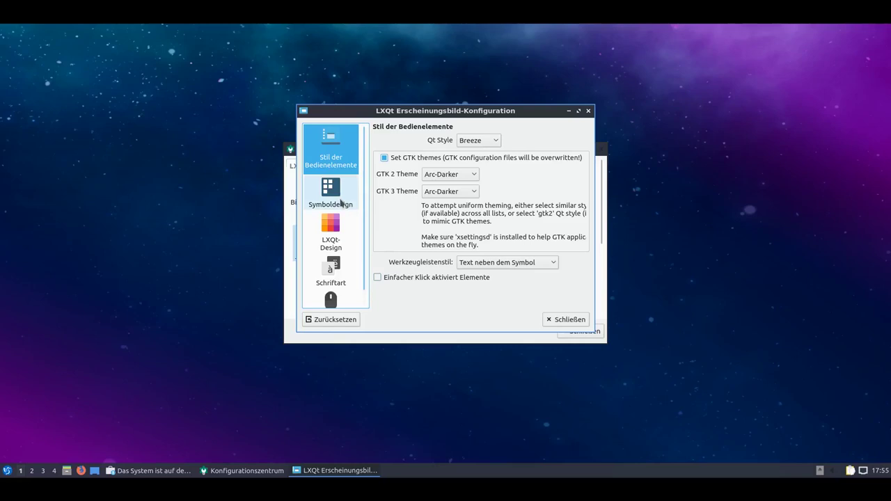
left_click(341, 202)
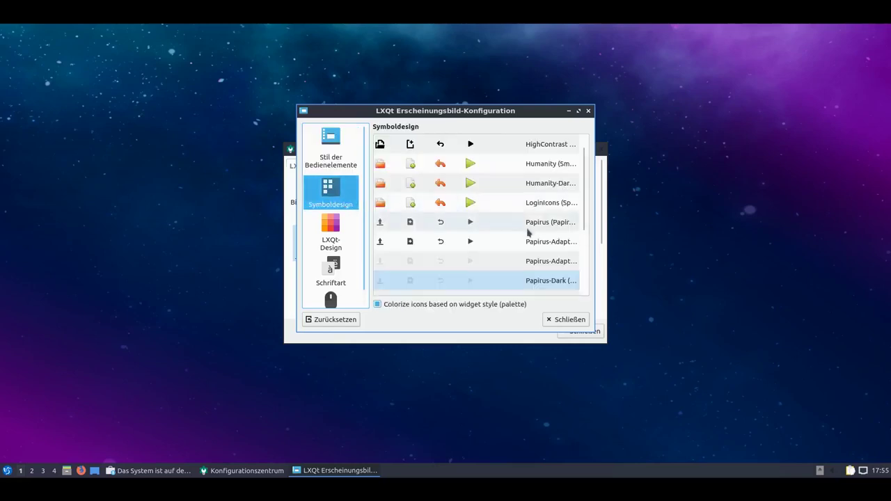
scroll(487, 232, "down", 1)
scroll(501, 275, "down", 1)
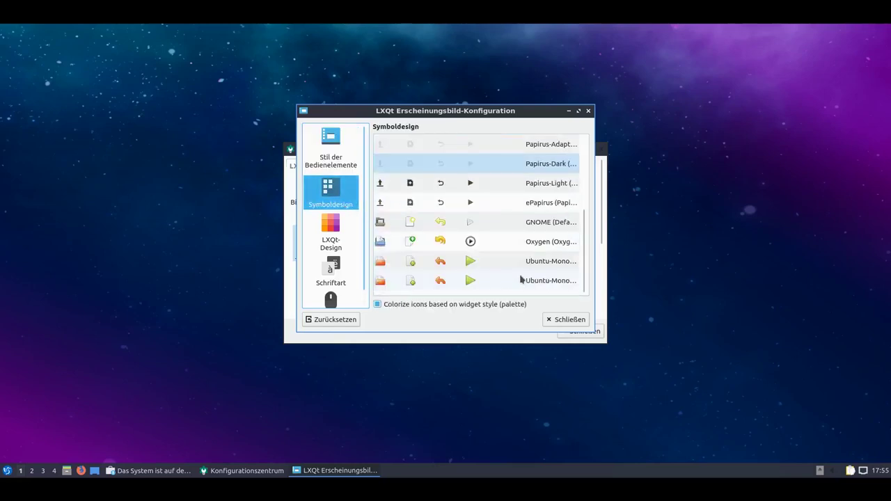
scroll(521, 279, "up", 2)
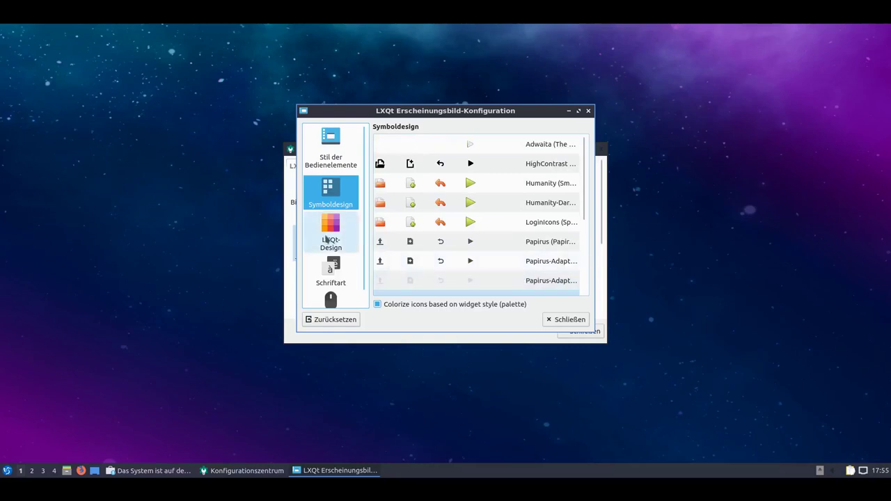
Apply the Light LXQt theme and preview it in the application menu.
left_click(327, 239)
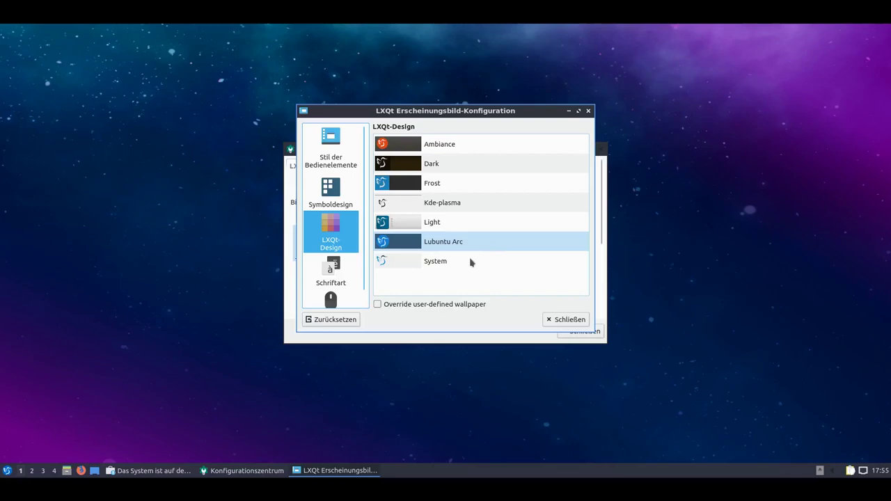
left_click(453, 226)
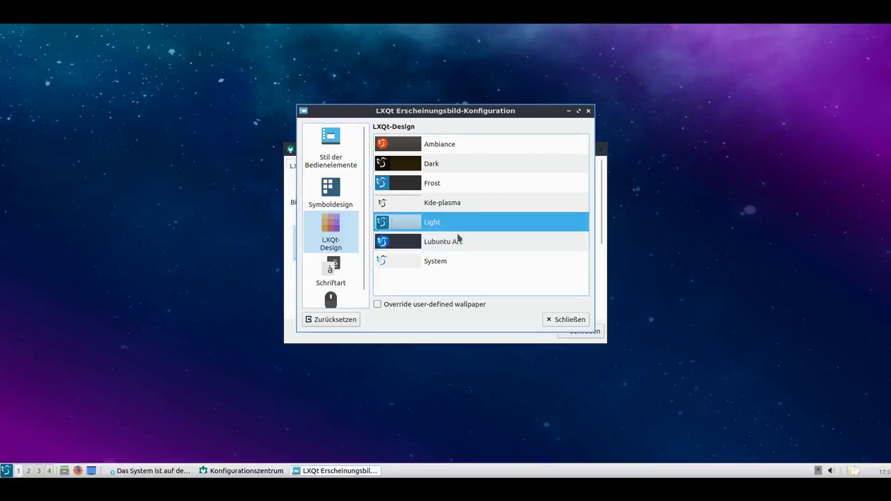
left_click(6, 470)
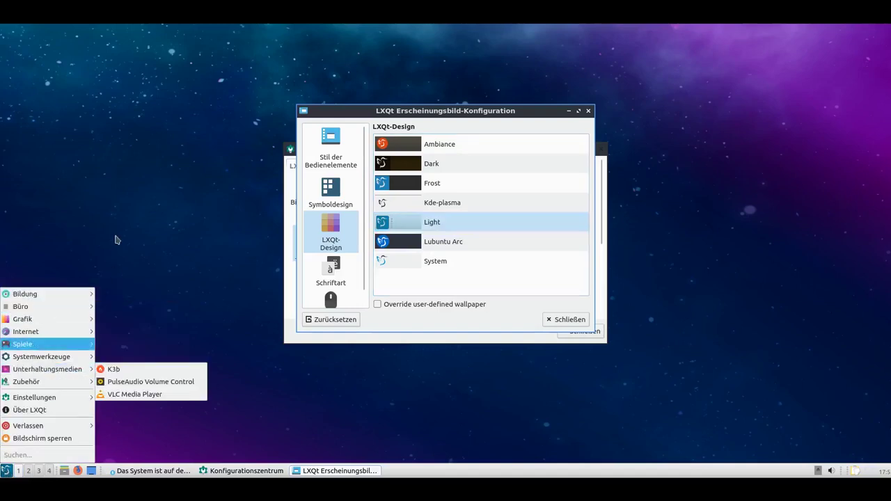
left_click(441, 228)
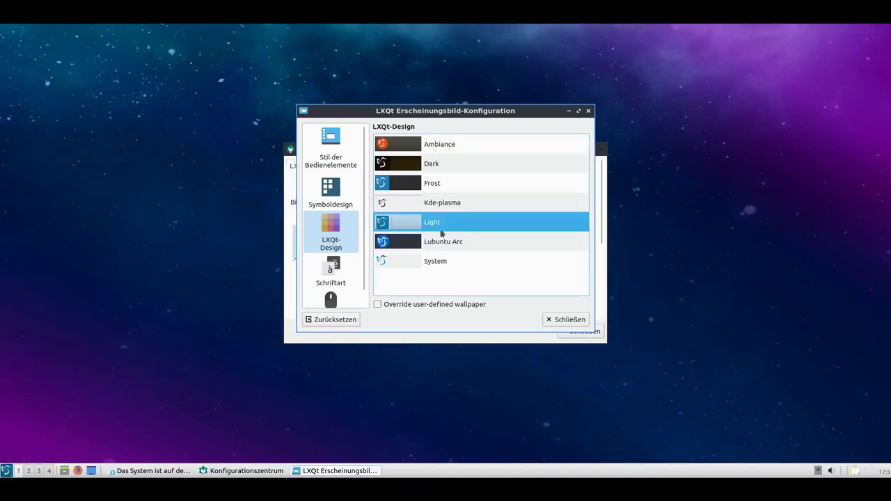
Preview the Ambiance theme in the application menu, then restore Lubuntu Arc.
left_click(452, 146)
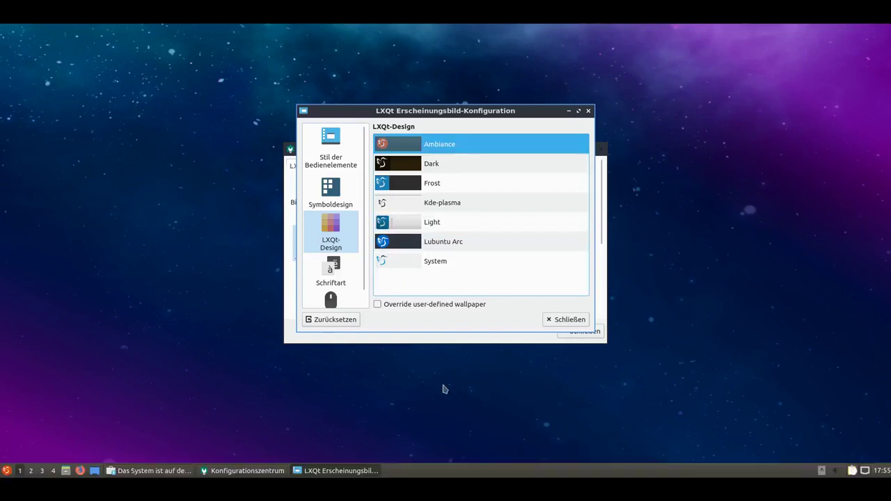
left_click(7, 471)
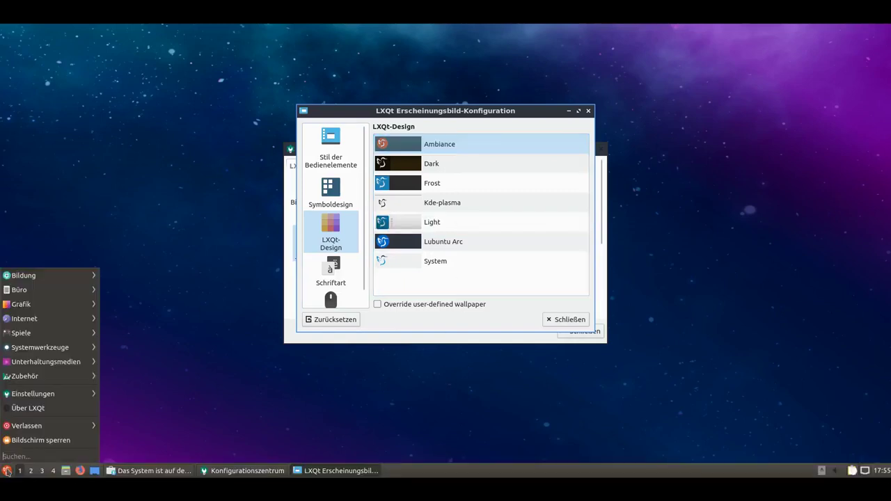
mouse_move(58, 280)
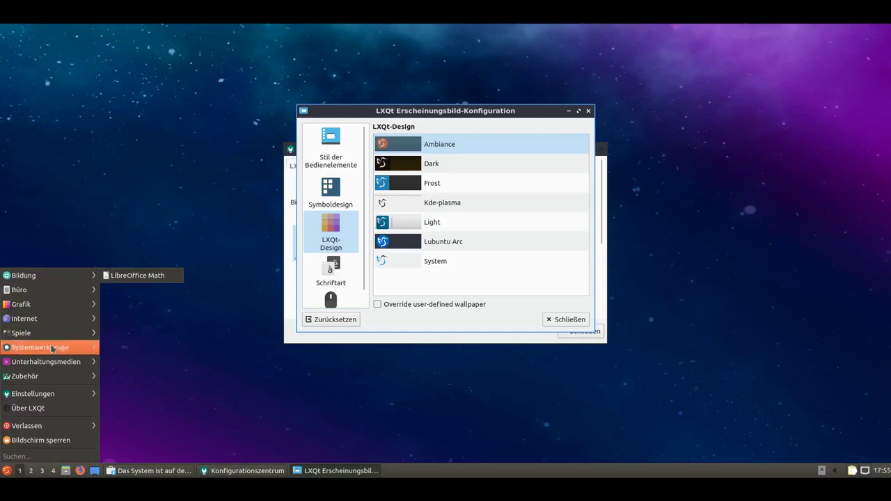
left_click(350, 204)
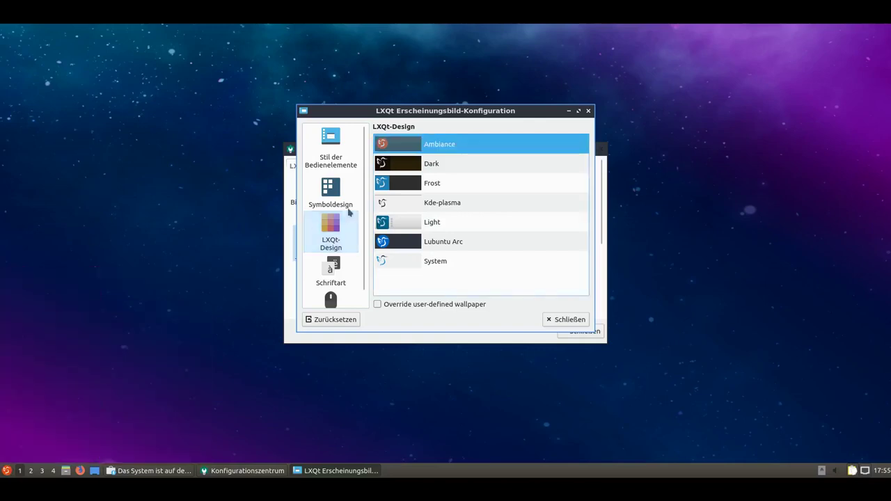
left_click(439, 241)
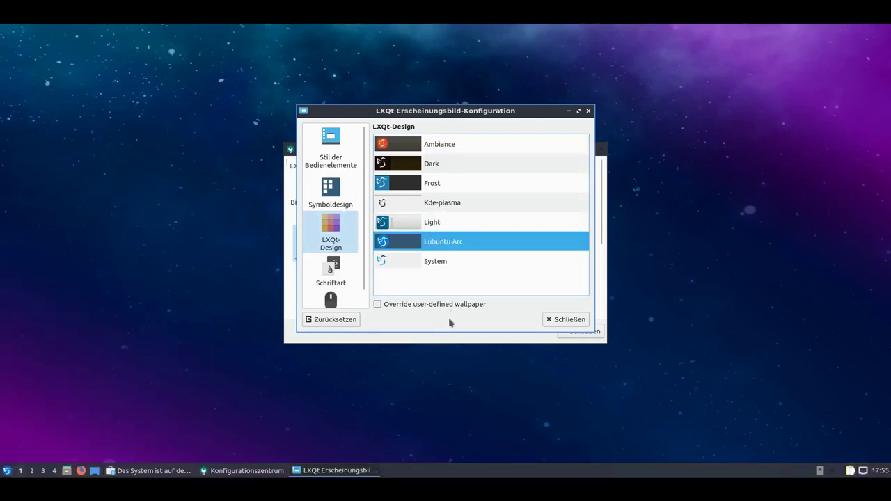
View the Schriftart and Mauszeiger pages, then close the appearance settings.
left_click(342, 273)
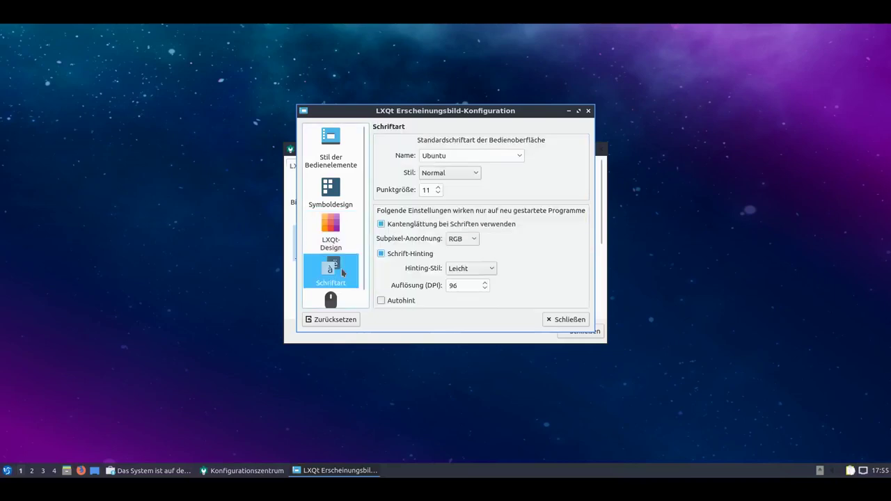
scroll(342, 273, "down", 1)
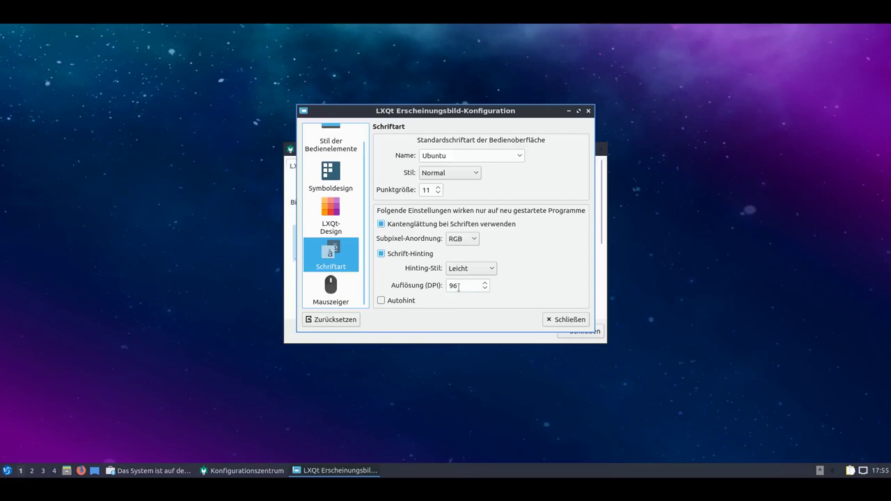
left_click(349, 305)
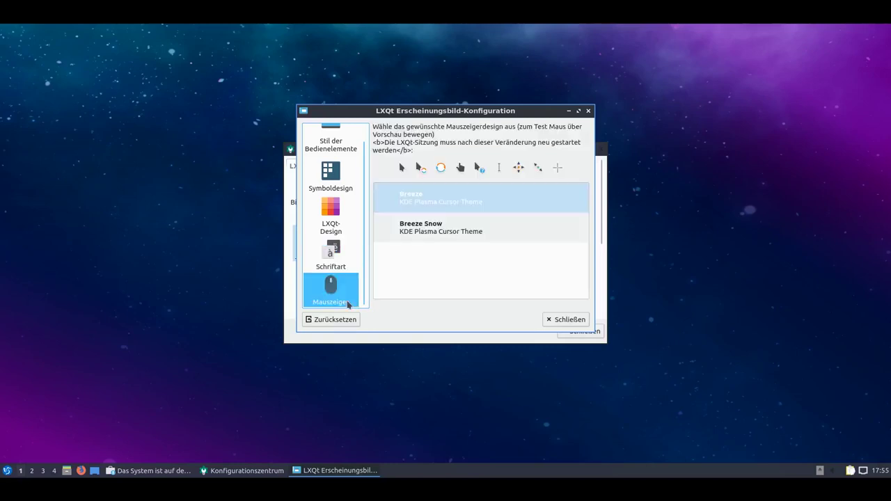
left_click(552, 319)
left_click(400, 253)
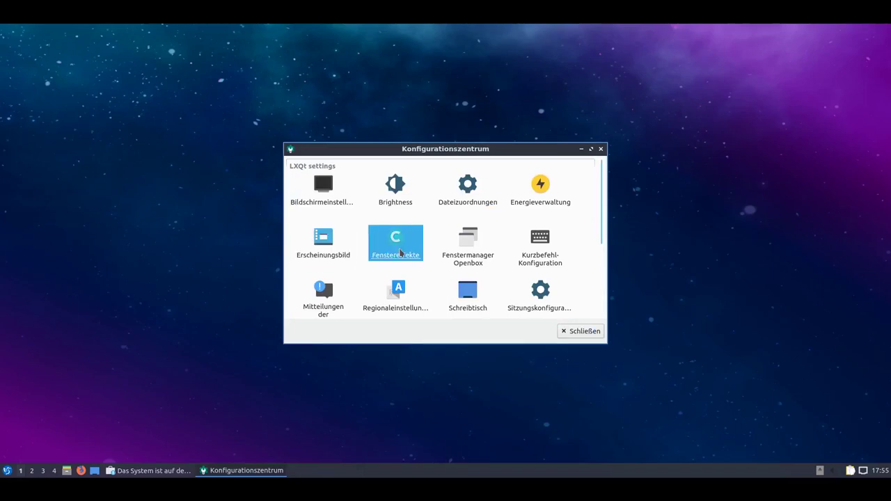
double_click(399, 253)
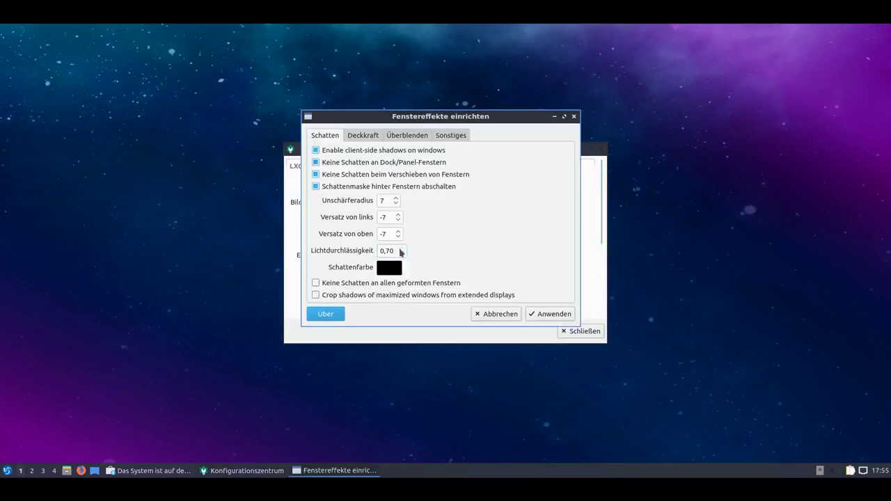
left_click(364, 135)
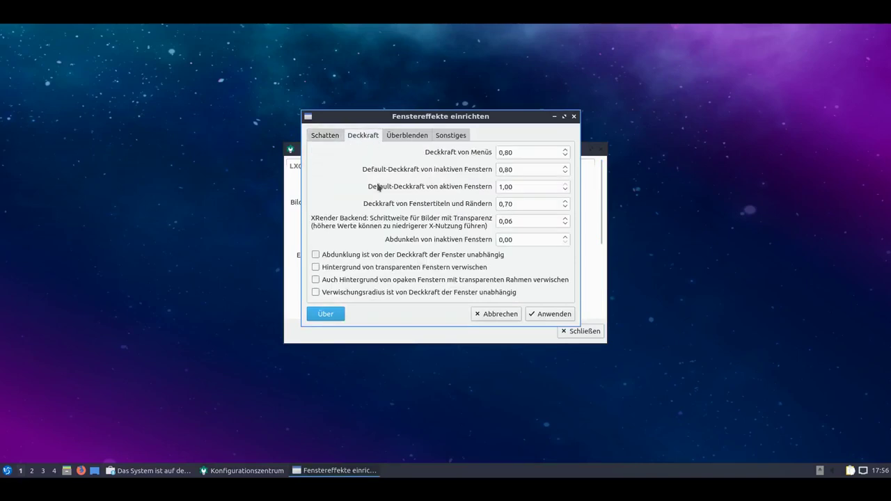
left_click(397, 140)
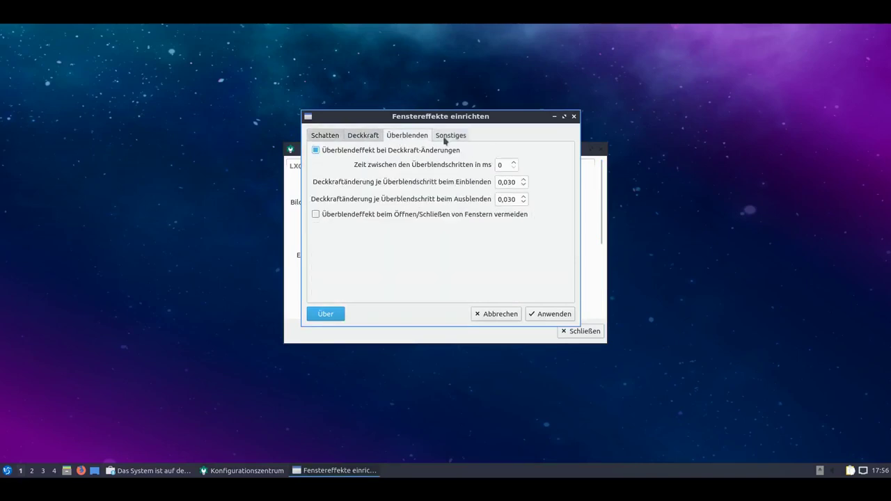
left_click(445, 139)
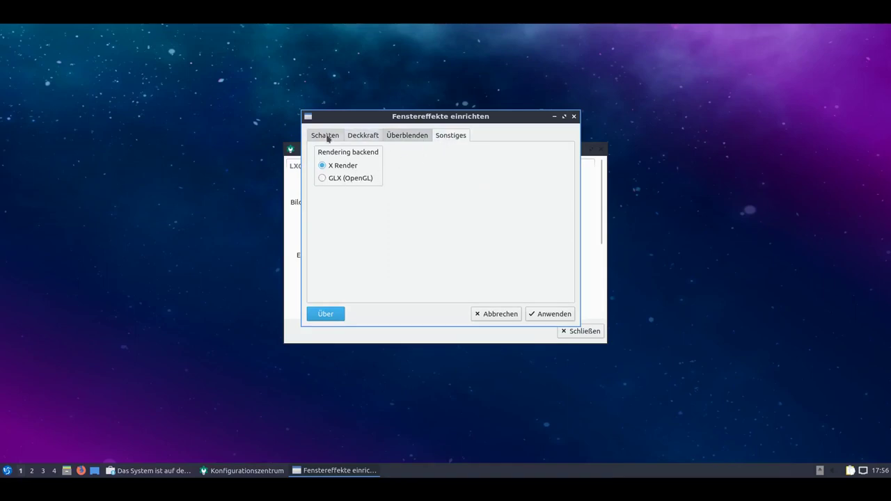
left_click(325, 136)
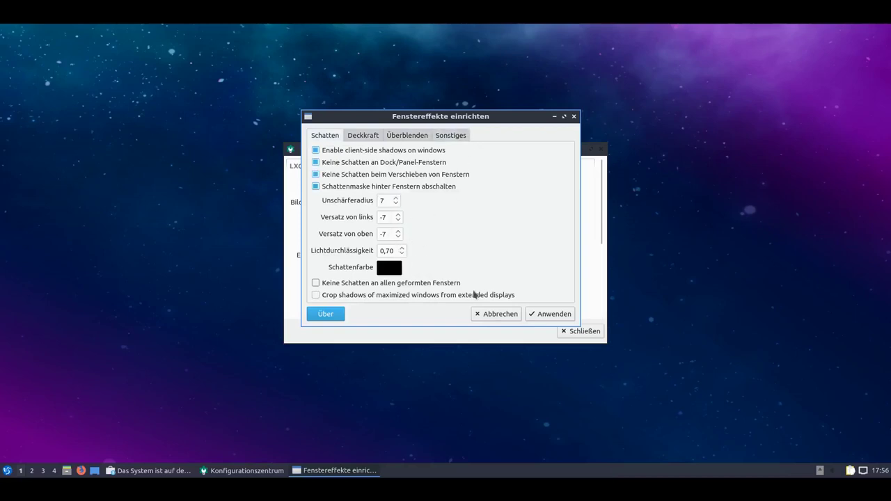
left_click(506, 314)
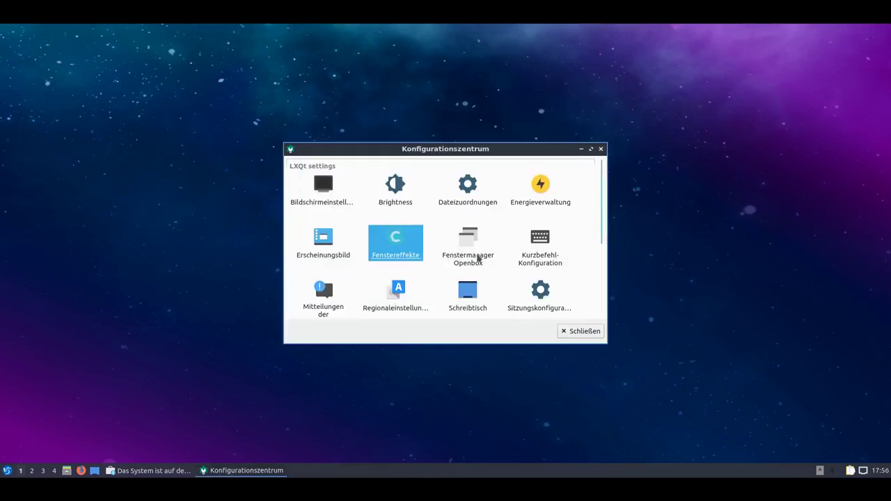
Open Openbox settings and preview the Nightmare variants, Onyx, Onyx-Citrus, Orang and Syscrash themes.
left_click(480, 257)
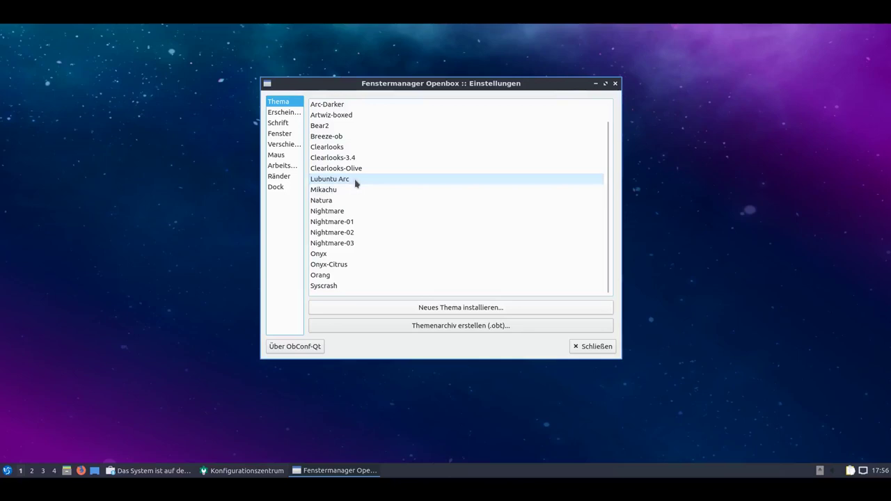
left_click(351, 212)
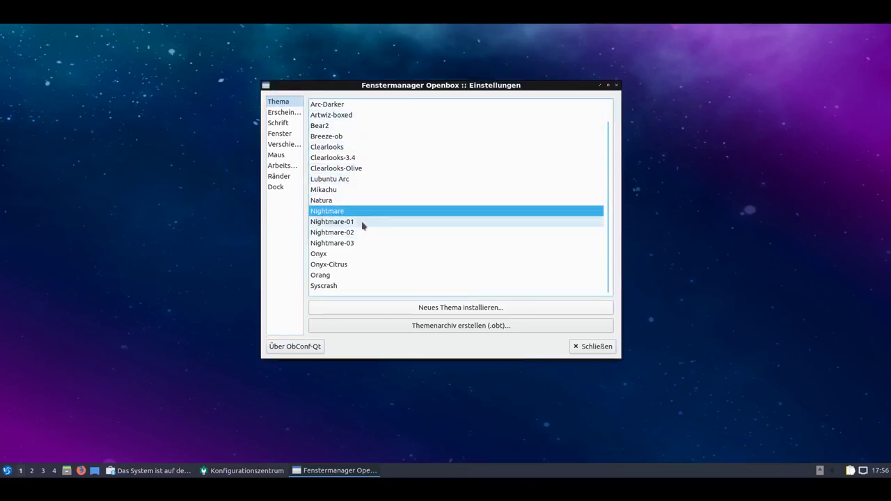
left_click(365, 223)
left_click(367, 232)
left_click(371, 244)
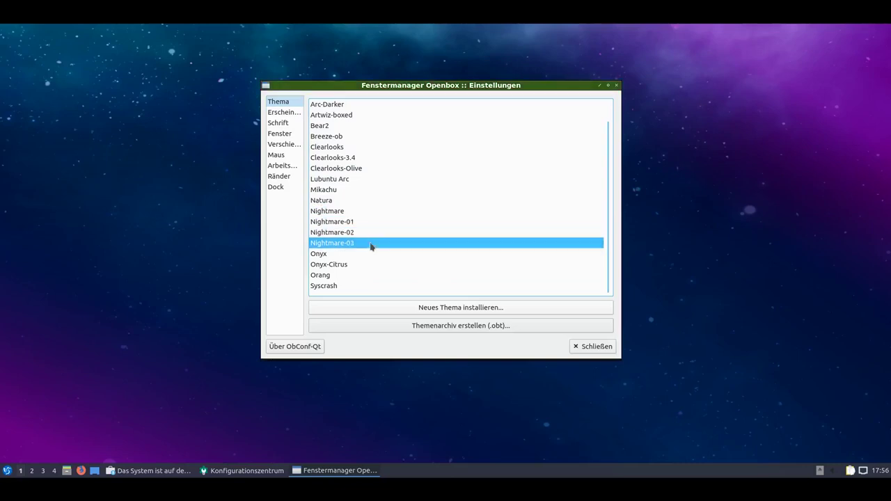
left_click(360, 255)
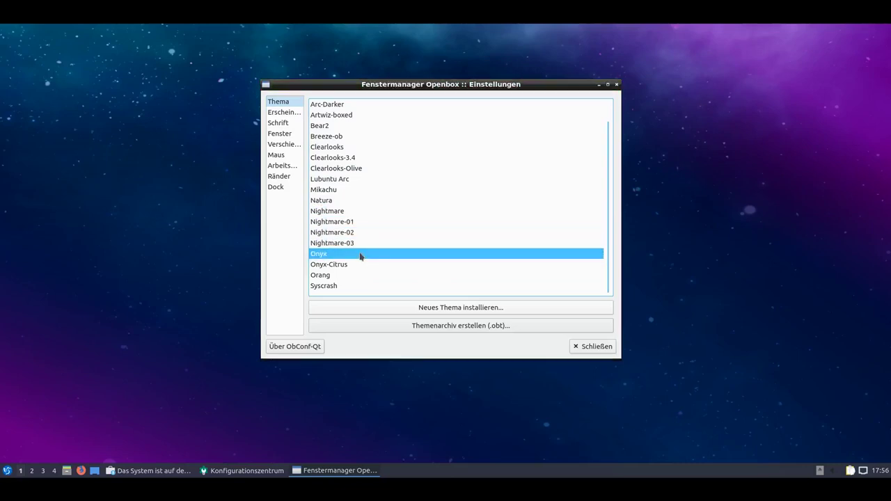
left_click(361, 265)
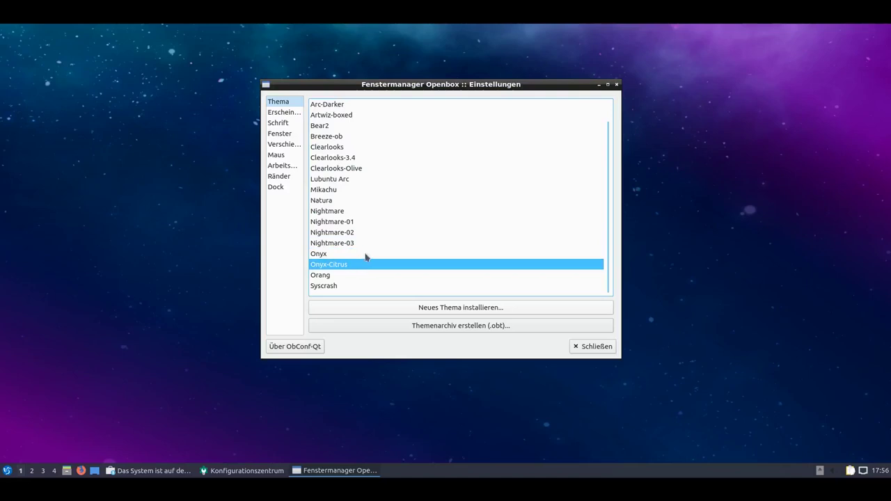
left_click(338, 277)
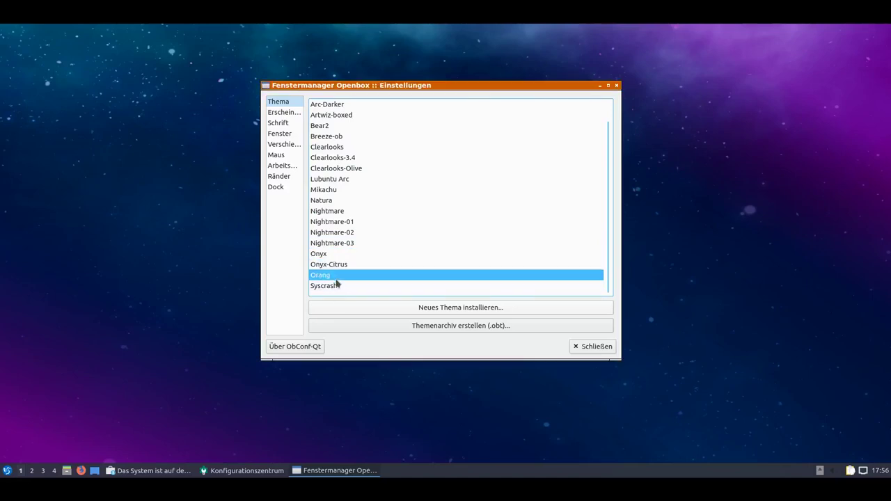
left_click(339, 286)
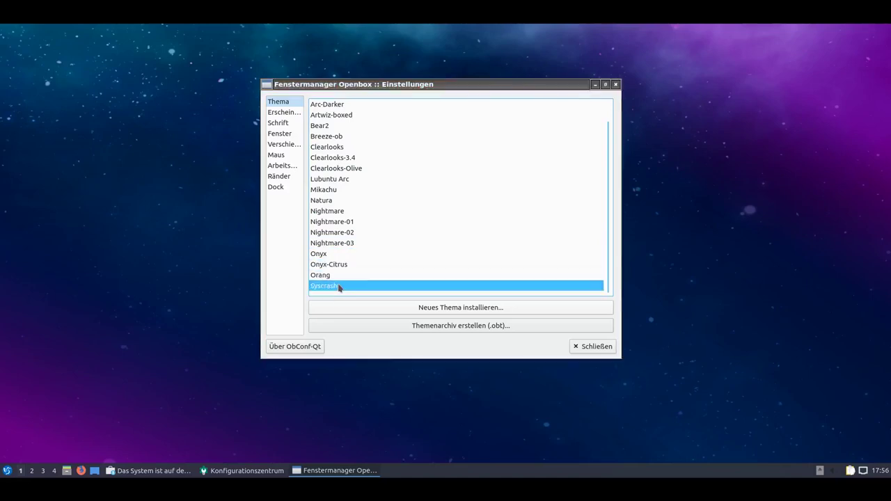
Preview Clearlooks variants, Breeze-ob, Bear2, Artwiz-boxed and Arc-Darker, then settle on Lubuntu Arc.
left_click(349, 170)
left_click(350, 159)
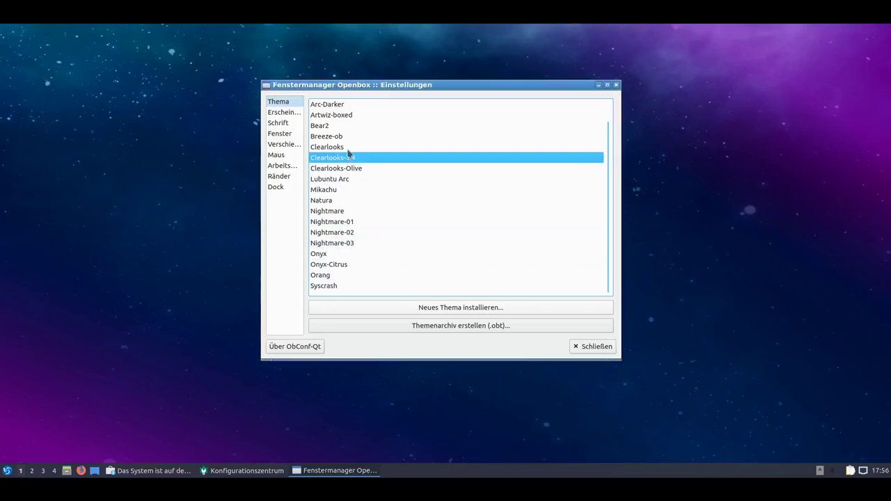
left_click(348, 147)
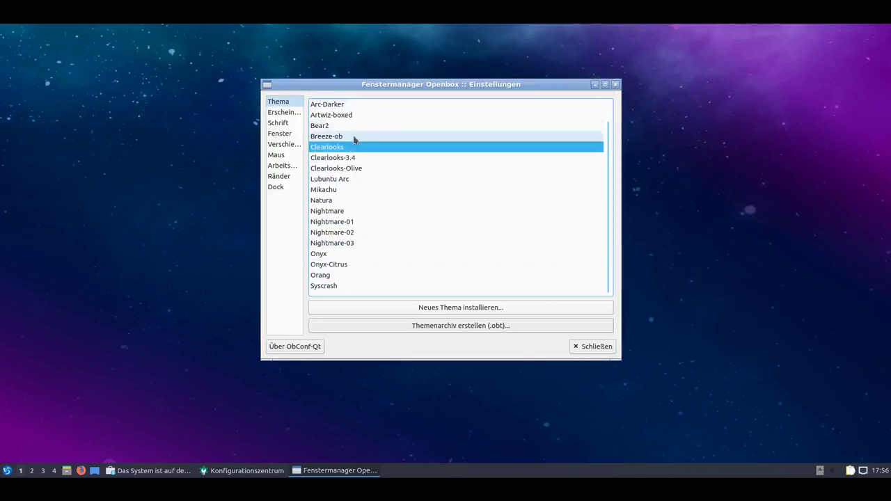
left_click(353, 137)
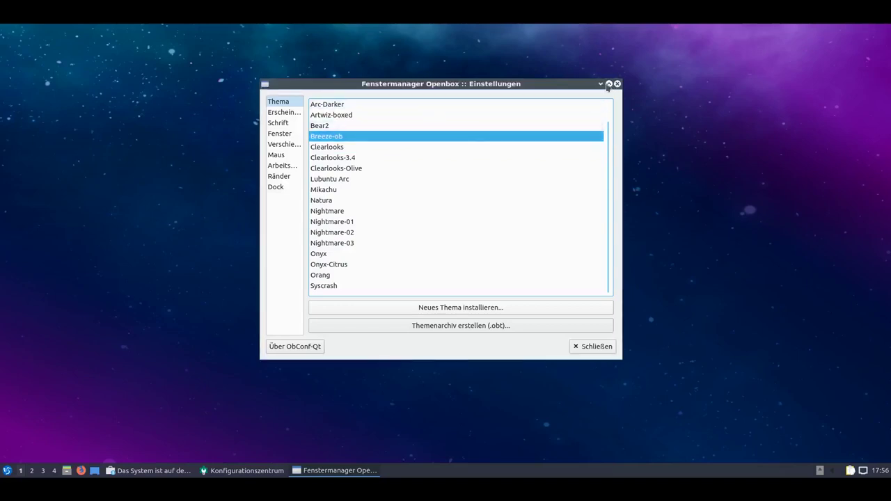
left_click(386, 128)
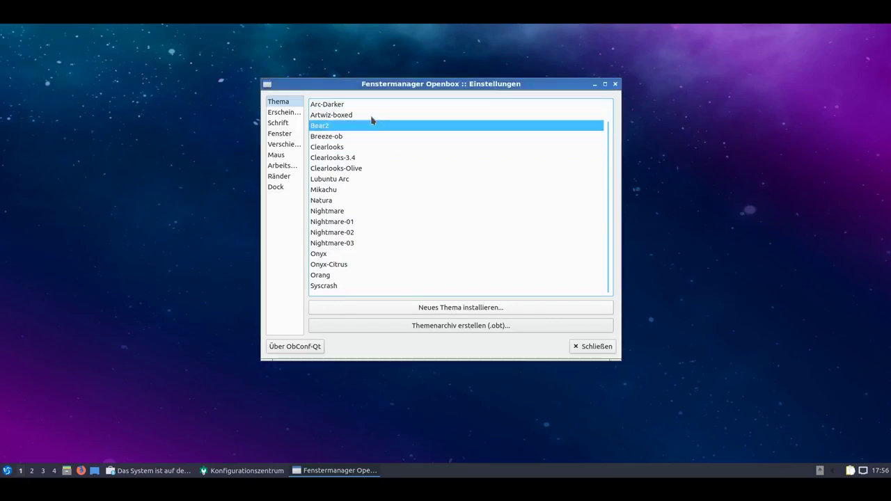
left_click(373, 116)
left_click(361, 105)
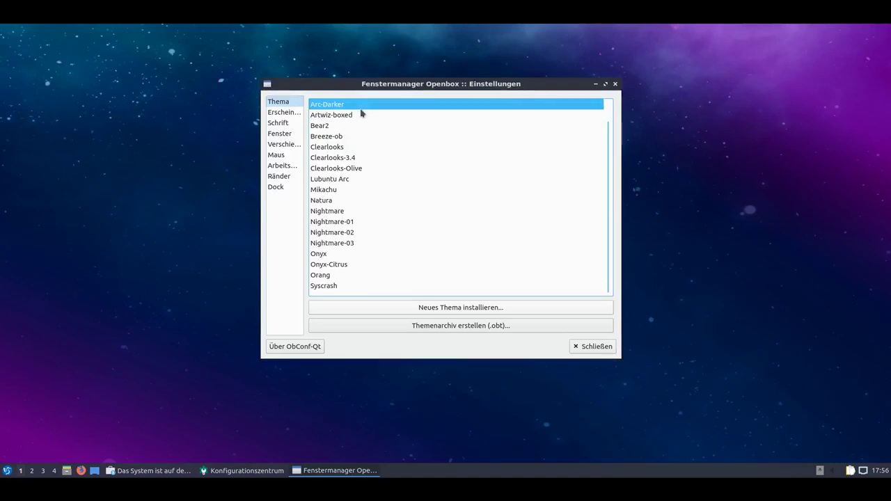
left_click(366, 178)
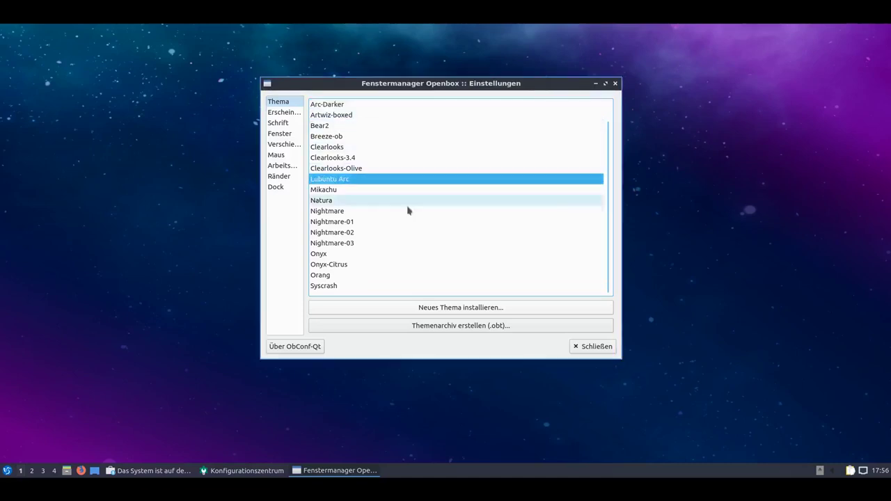
Browse the decoration, fonts, placement, moving, mouse, workspace, margins and dock pages.
left_click(291, 113)
left_click(288, 122)
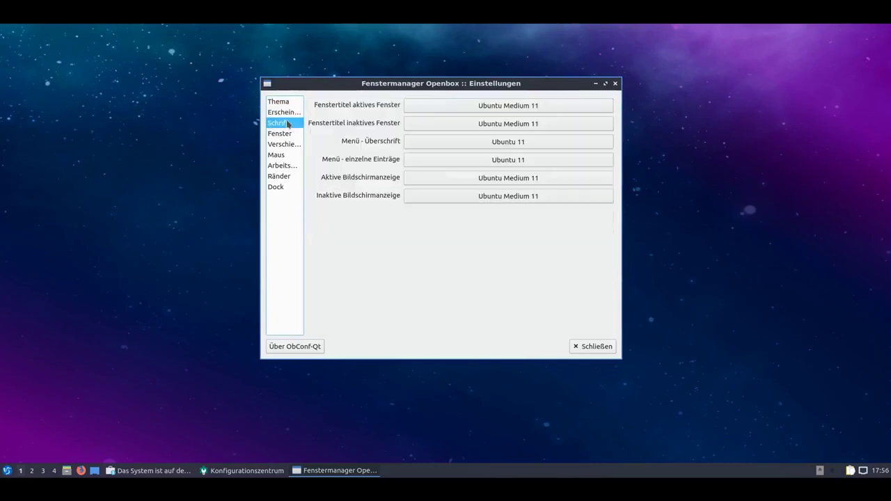
left_click(288, 133)
left_click(288, 144)
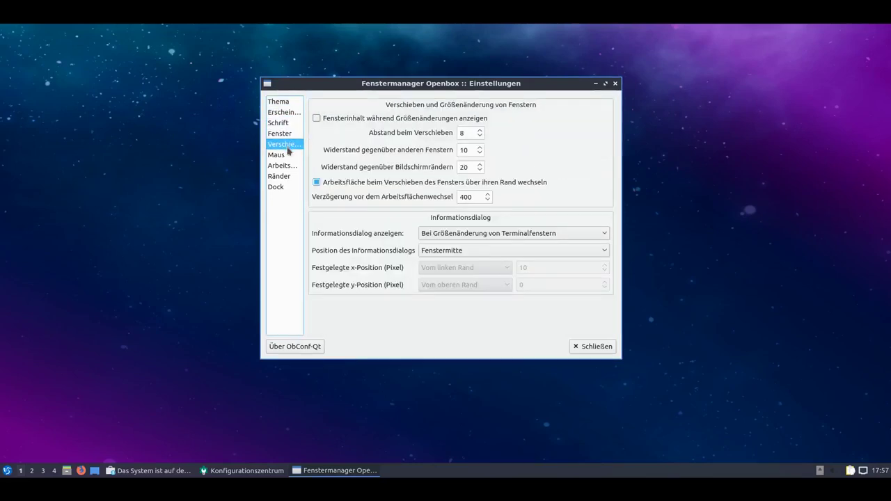
left_click(288, 155)
left_click(288, 166)
left_click(287, 177)
left_click(284, 188)
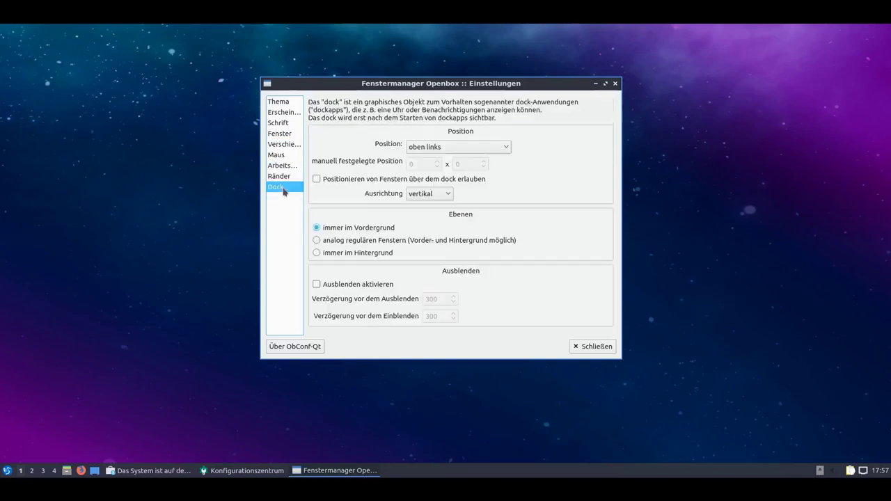
Close Openbox settings, open Kurzbefehl-Konfiguration and enlarge it to show the Typ and Information columns.
left_click(587, 346)
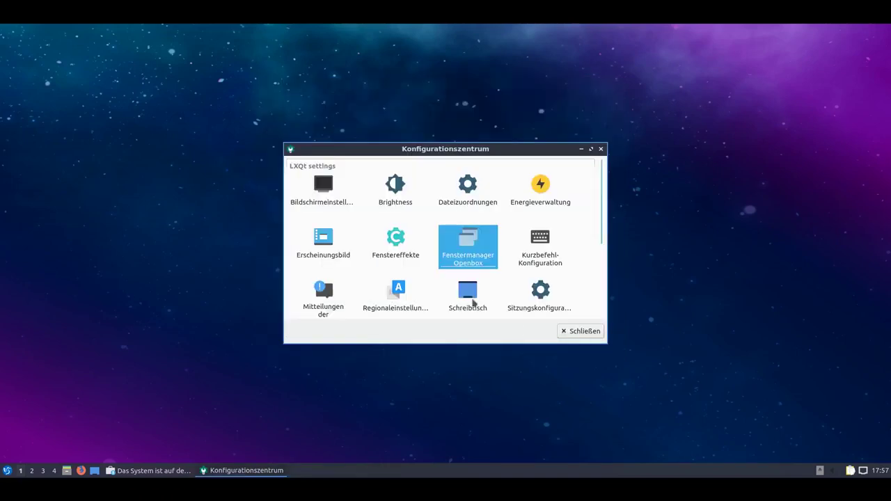
left_click(549, 260)
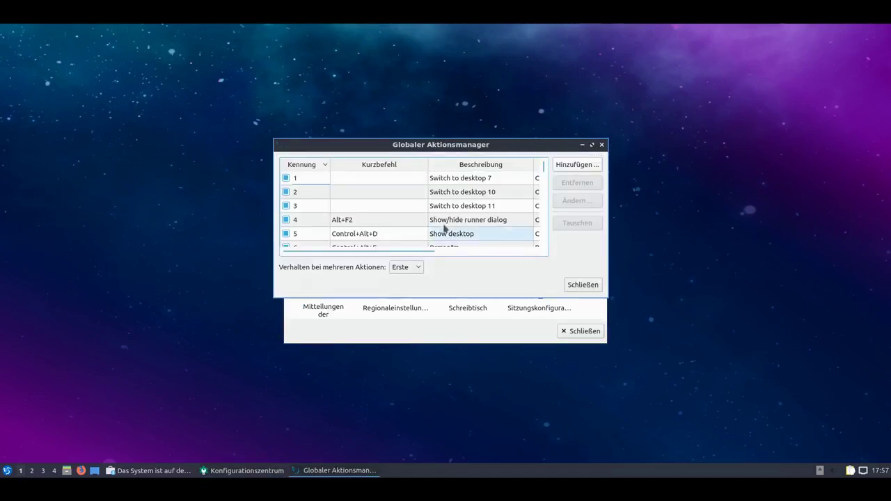
left_click_drag(606, 300, 743, 448)
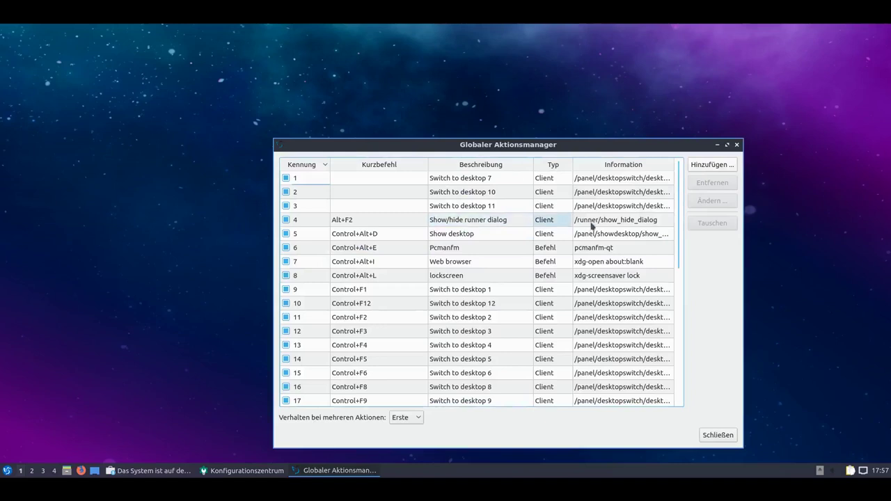
key("alt+F2")
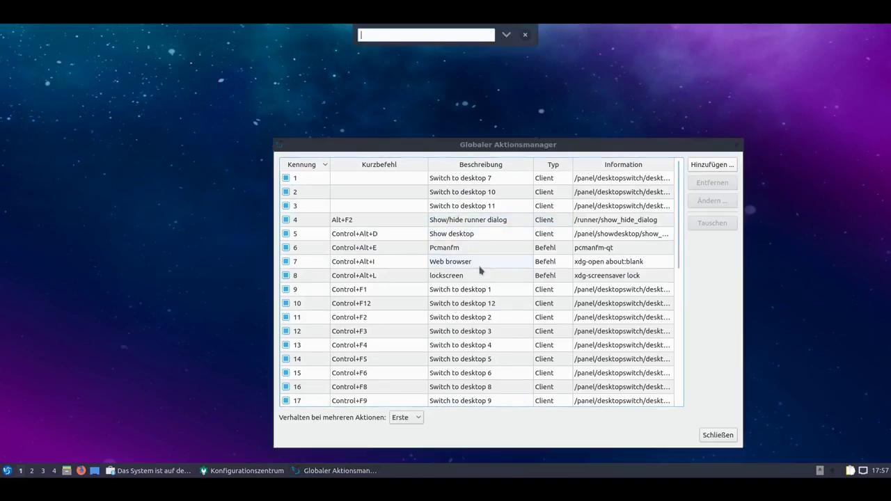
type("vlc")
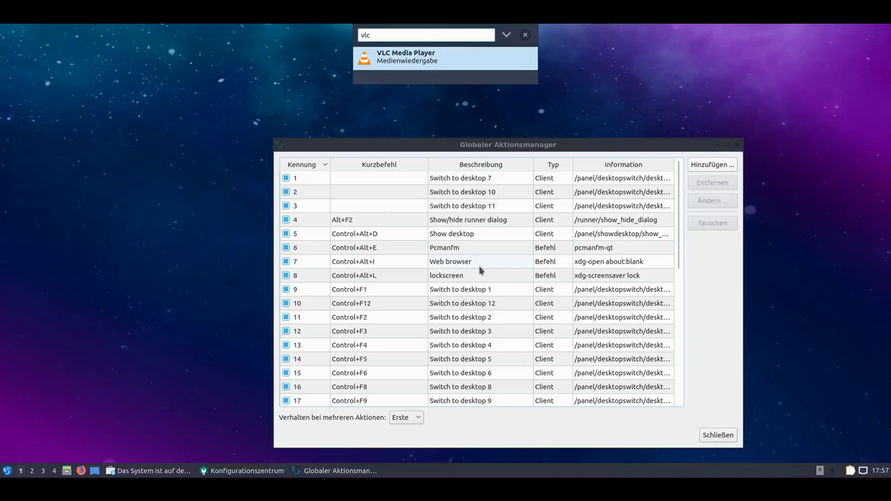
key("Escape")
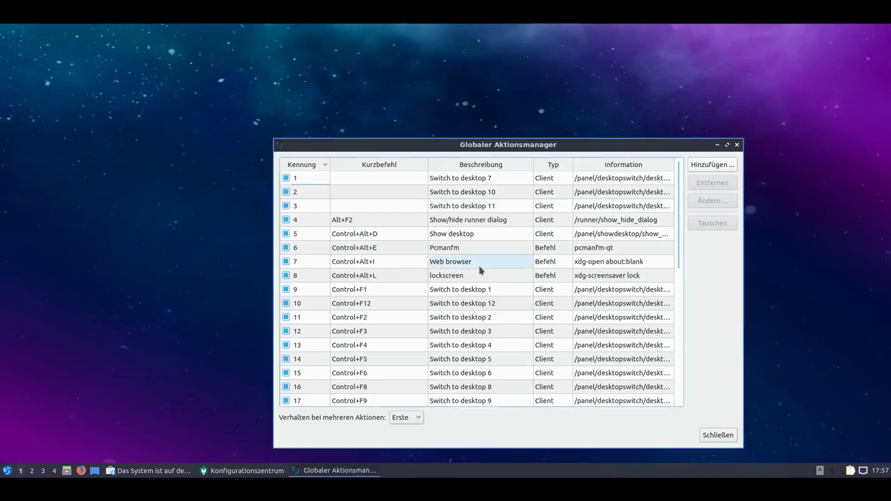
key("alt+F2")
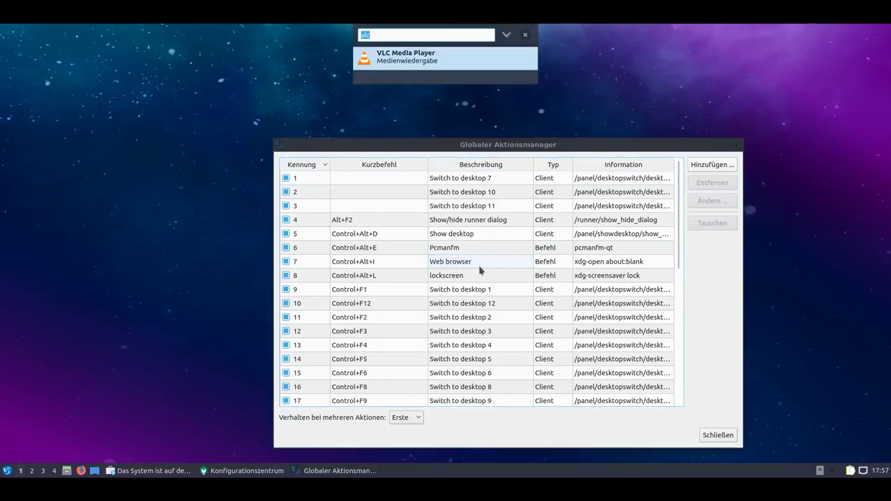
type("2+2")
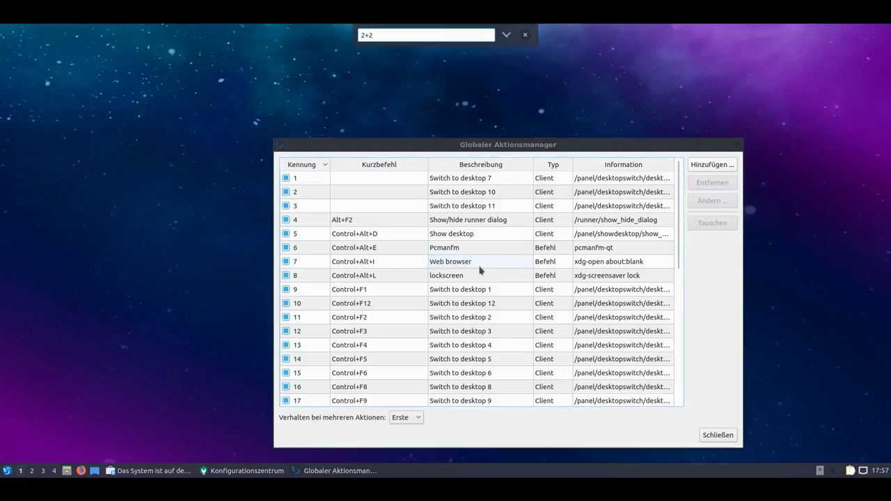
type("=")
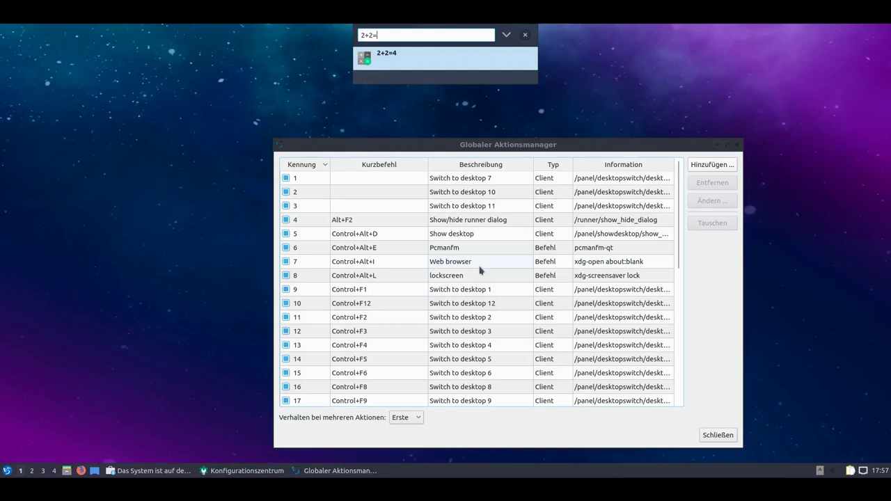
key("BackSpace")
key("BackSpace")
key("BackSpace")
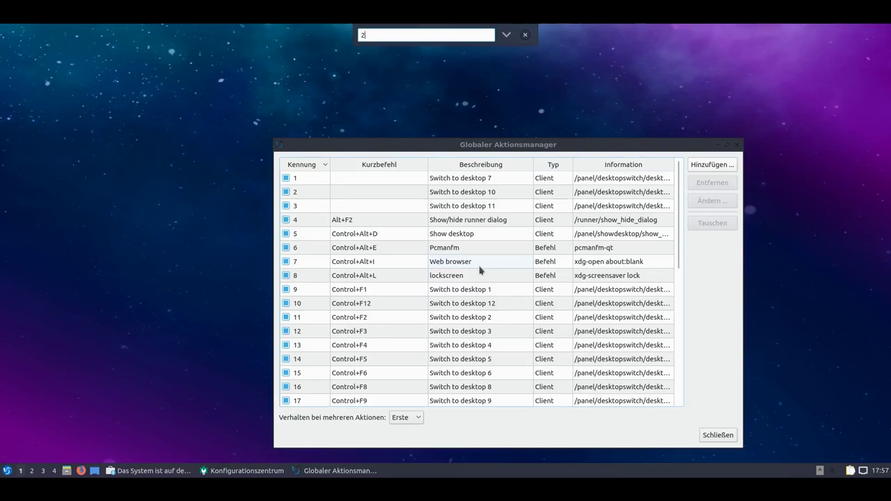
type("neu")
key("BackSpace")
key("BackSpace")
key("BackSpace")
key("Escape")
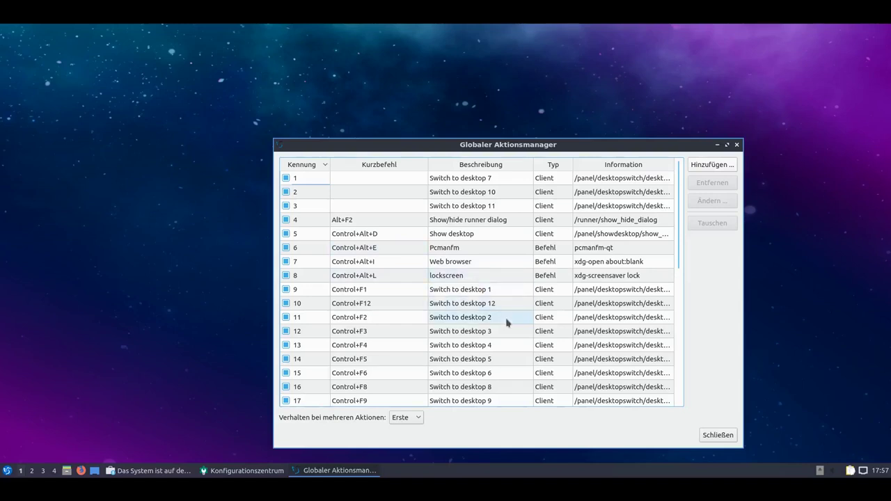
Scroll down to the brightness shortcuts, then close the Globaler Aktionsmanager.
scroll(507, 322, "down", 2)
scroll(507, 323, "down", 4)
scroll(507, 323, "down", 1)
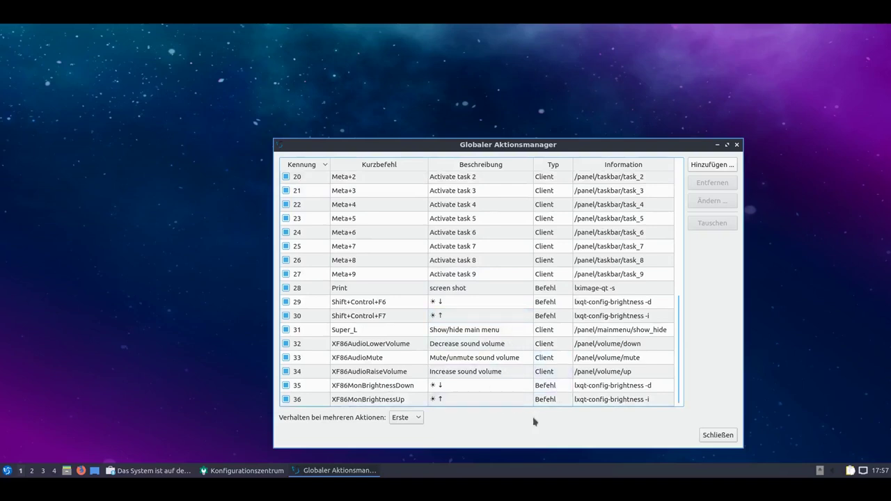
left_click(707, 435)
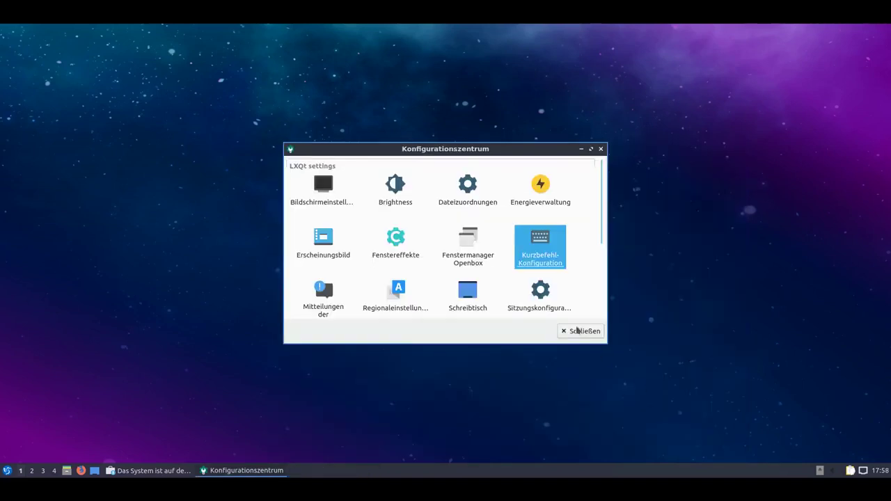
scroll(504, 301, "down", 3)
scroll(506, 301, "up", 3)
Check the Mitteilungen advanced settings, close them, and open Regionaleinstellungen showing de_DE.
left_click(326, 298)
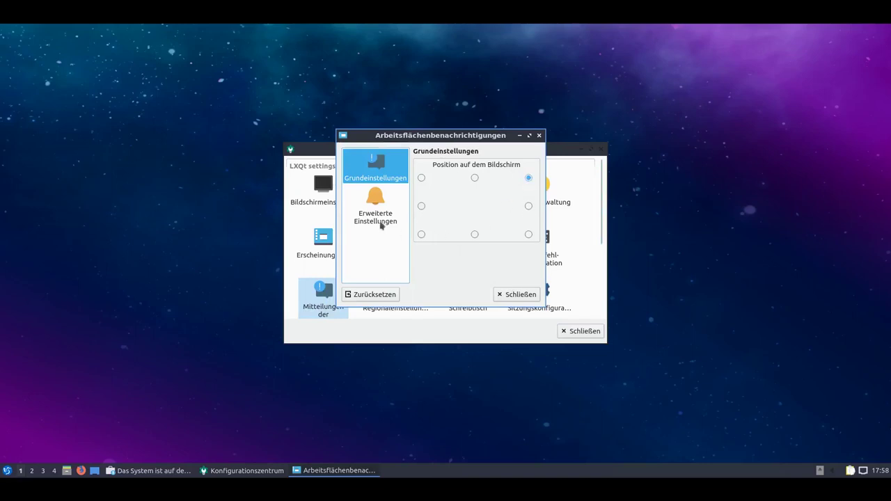
left_click(381, 223)
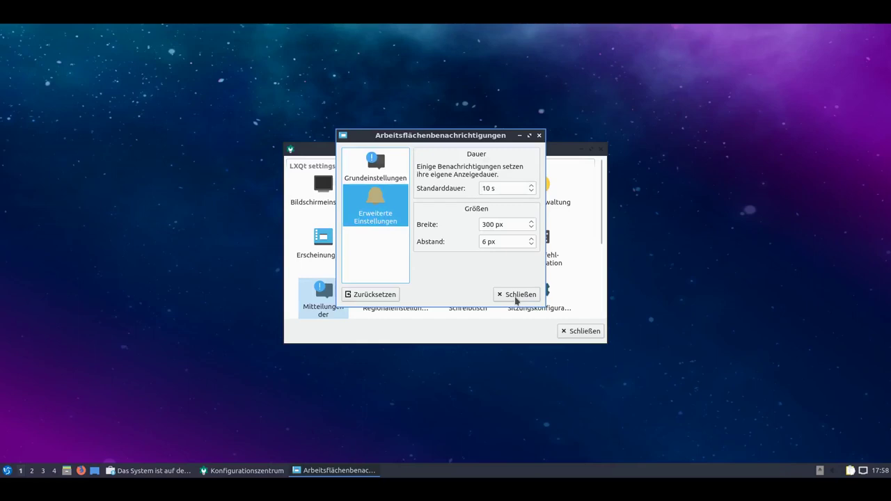
left_click(517, 296)
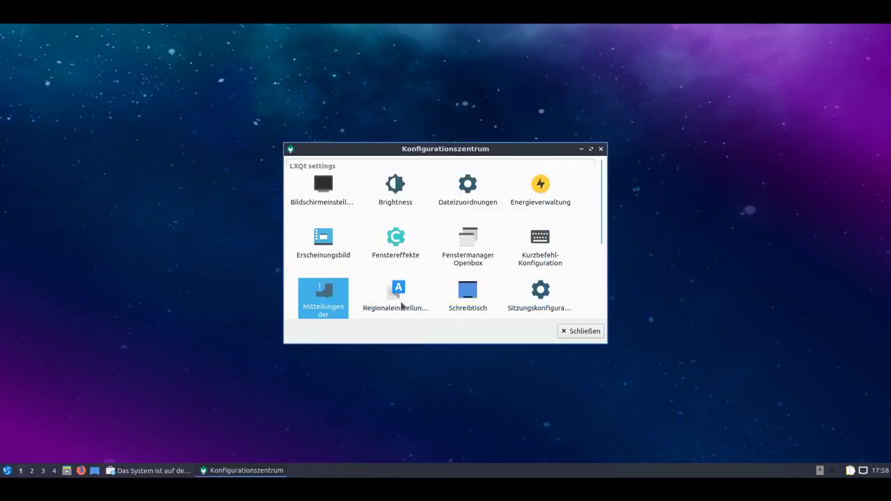
left_click(402, 306)
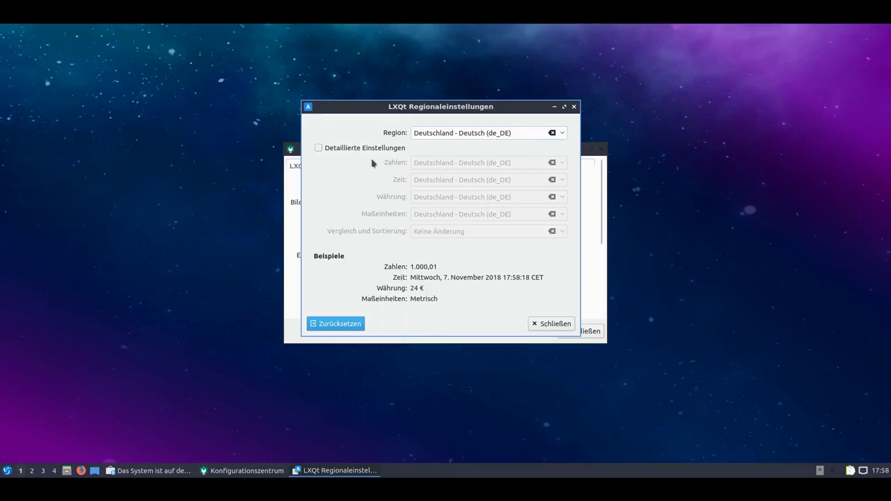
Close regional settings, open desktop settings and browse the Bilder folder, cancelling the file picker.
left_click(552, 325)
left_click(474, 307)
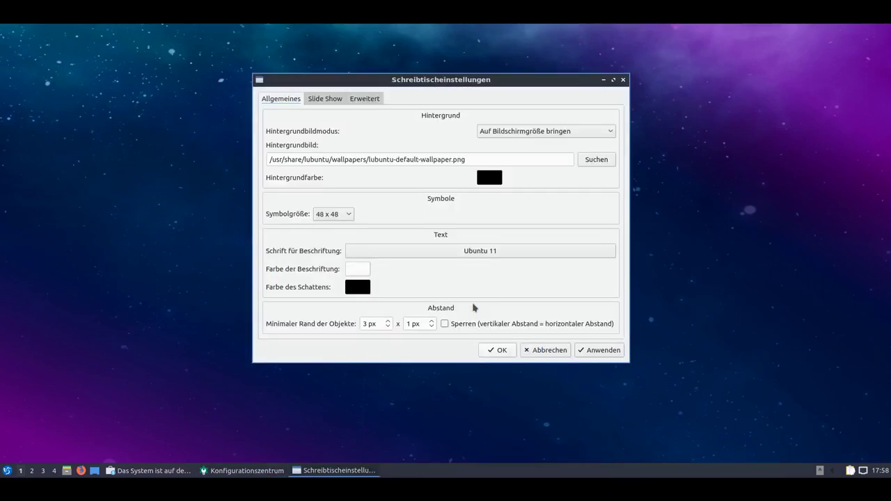
left_click(596, 160)
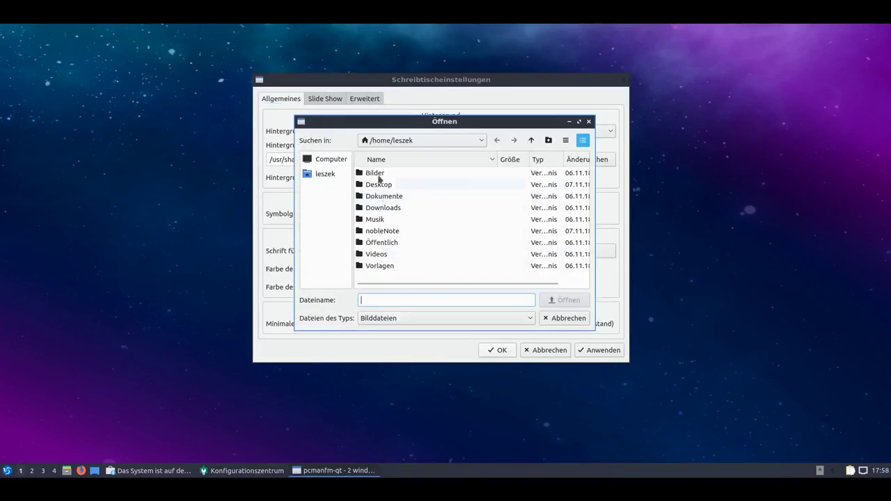
double_click(378, 177)
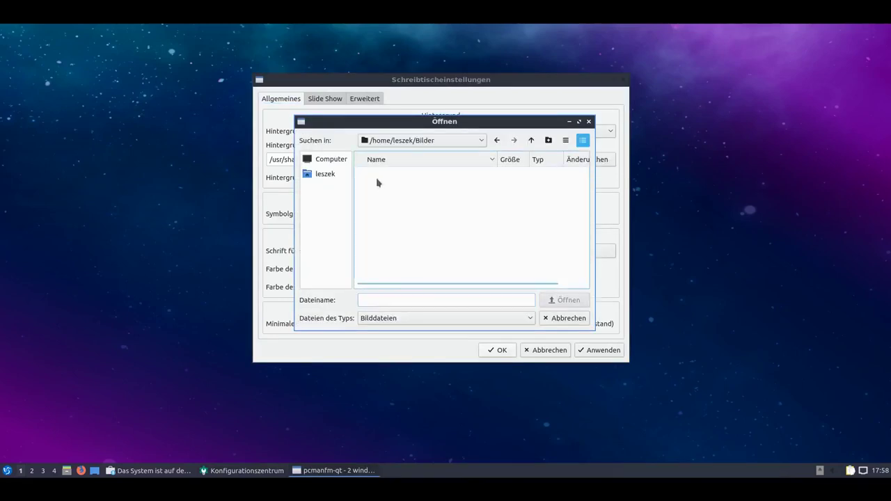
left_click(571, 321)
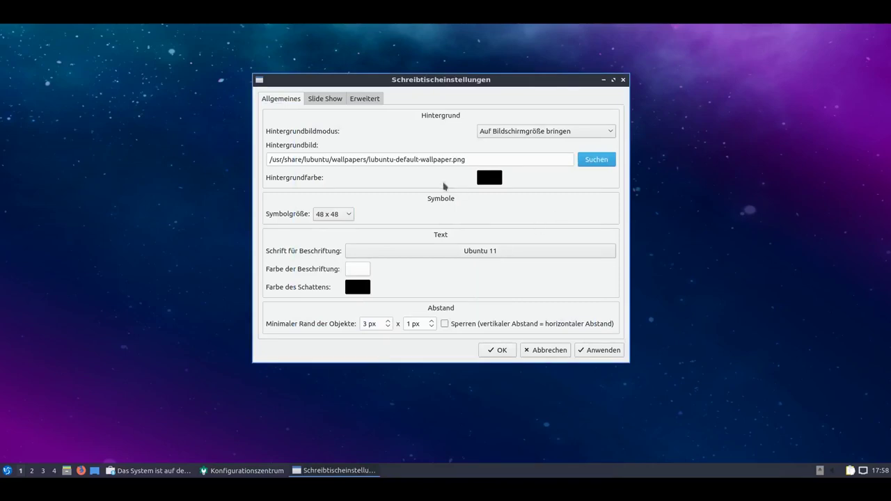
Choose /usr/share/lubuntu/wallpapers/1804-lubuntu-default-wallpaper.png as the wallpaper using the copied folder path.
left_click_drag(365, 160, 239, 161)
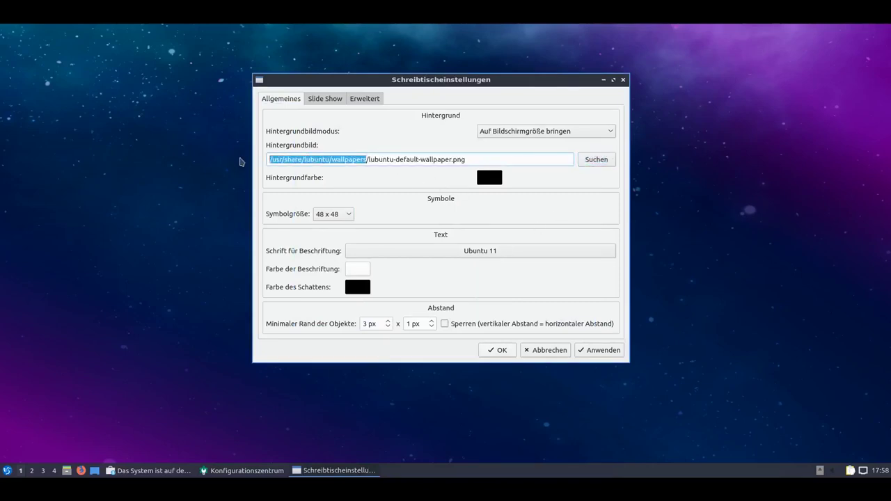
right_click(288, 166)
left_click(321, 206)
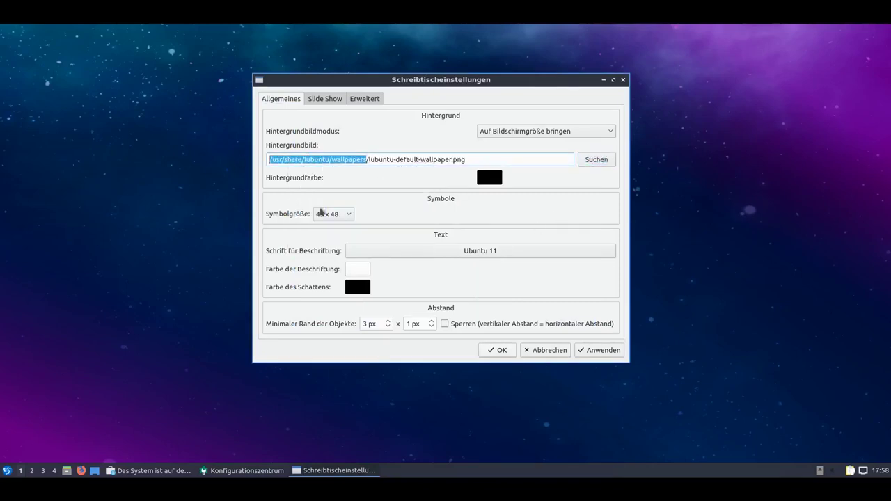
left_click(602, 166)
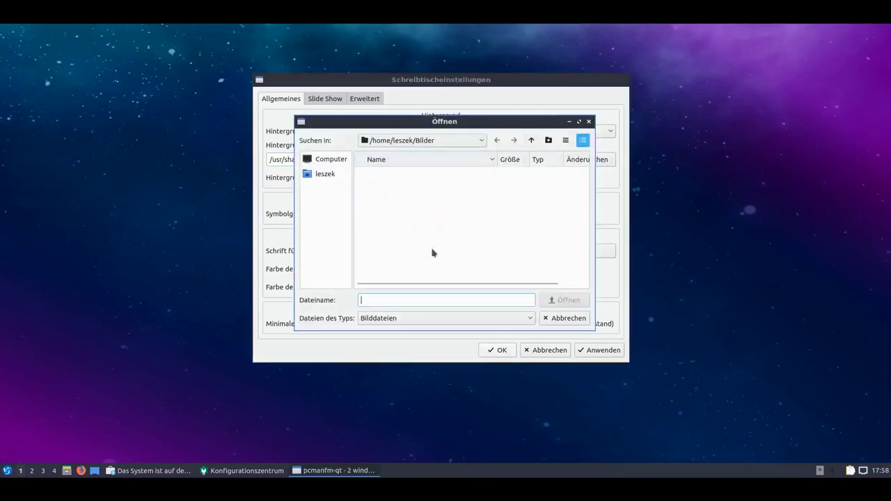
key("ctrl+v")
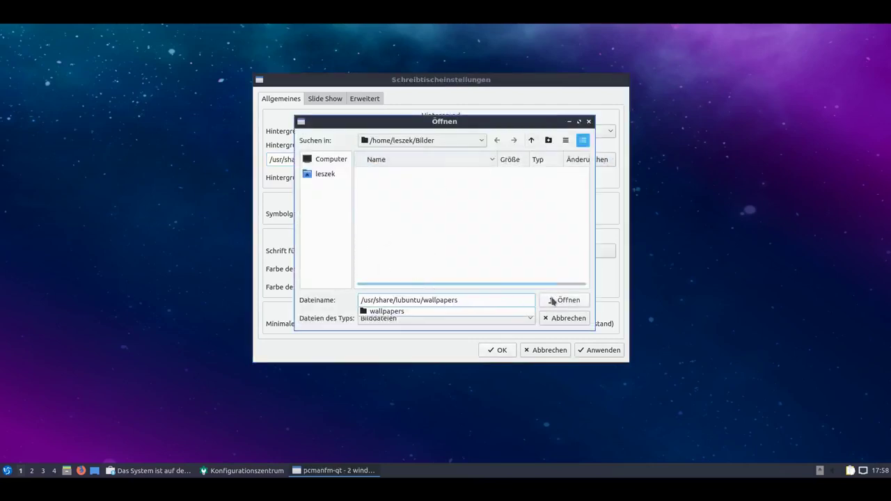
left_click(567, 300)
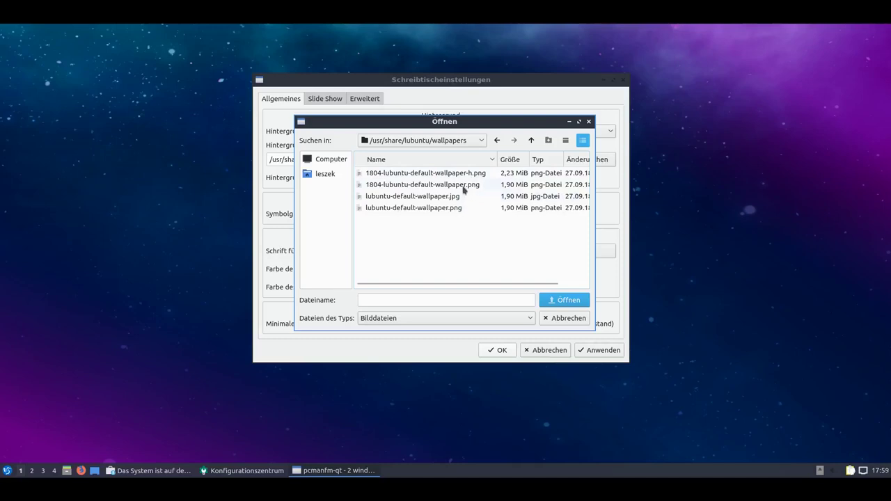
left_click(463, 184)
left_click(557, 302)
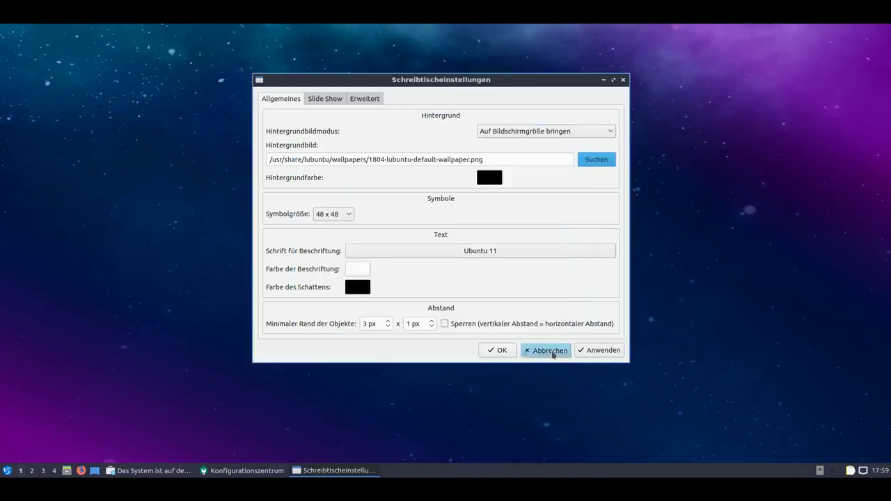
Close the desktop settings without applying and open Sitzungskonfiguration.
left_click(549, 351)
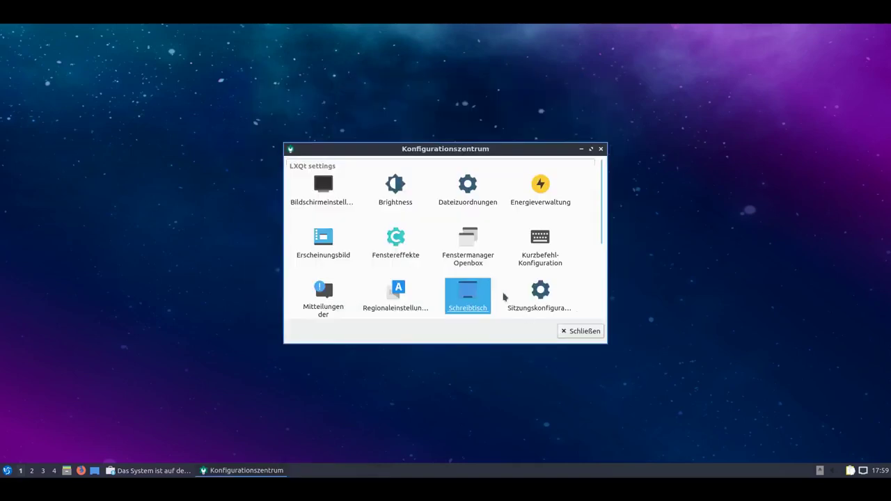
scroll(505, 297, "down", 3)
scroll(504, 298, "up", 3)
left_click(538, 297)
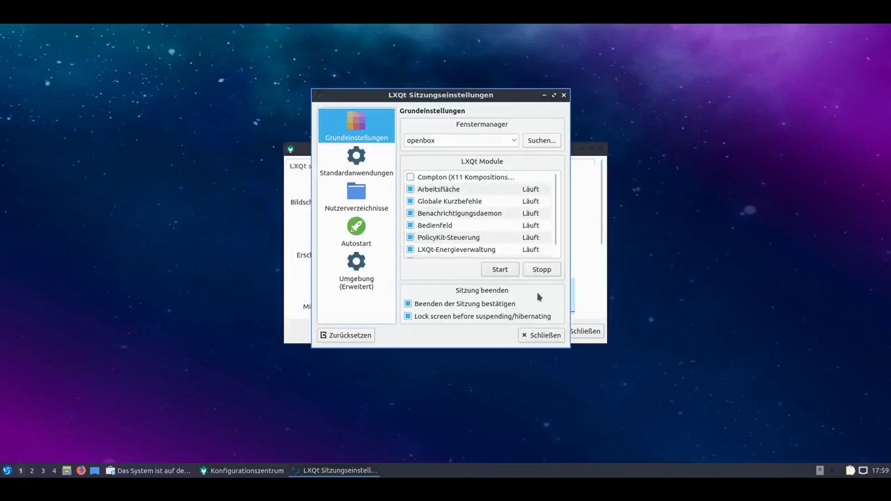
View the Standardanwendungen, Nutzerverzeichnisse and Autostart pages, listing nm-tray and Zwischenablage.
scroll(495, 240, "down", 1)
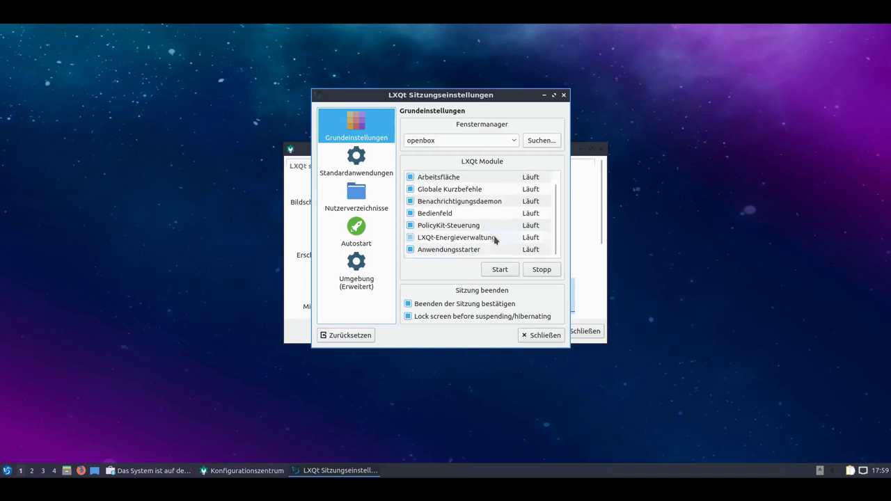
scroll(495, 240, "up", 1)
scroll(495, 239, "down", 1)
scroll(495, 240, "up", 1)
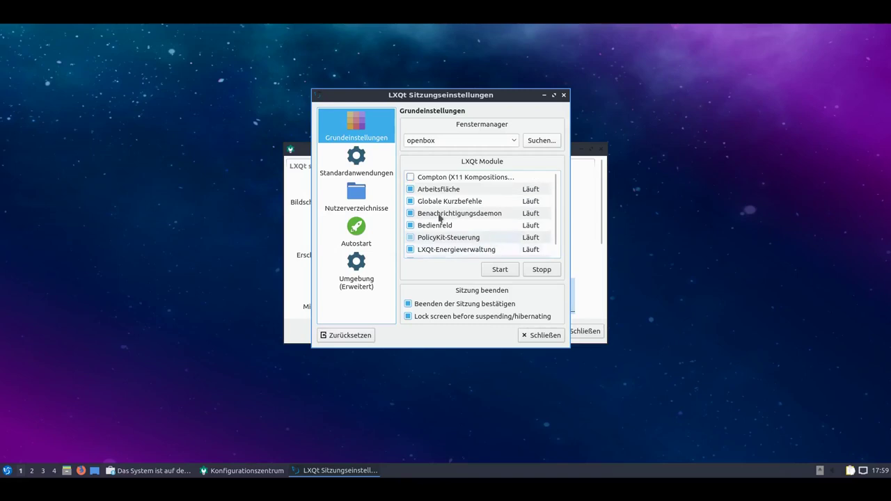
left_click(370, 159)
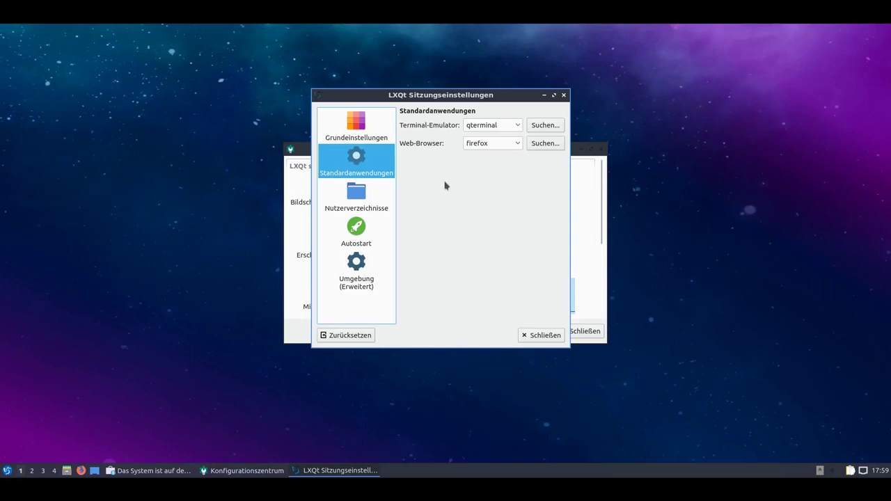
left_click(374, 208)
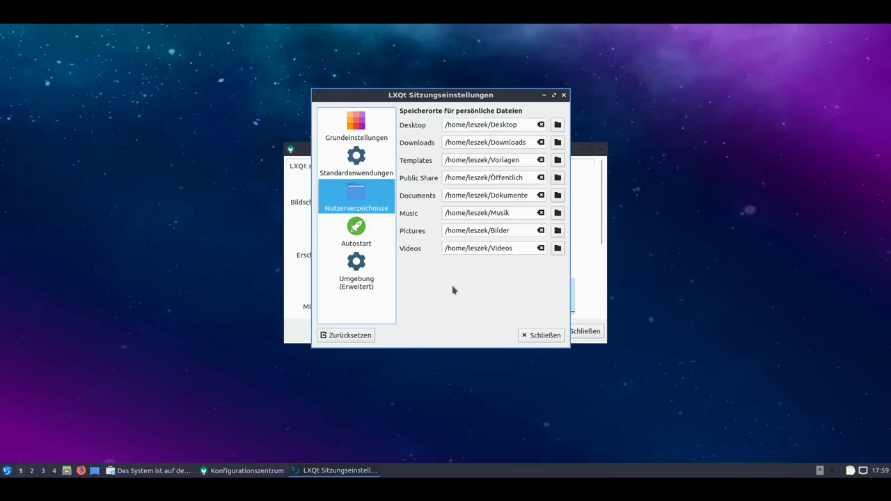
left_click(372, 247)
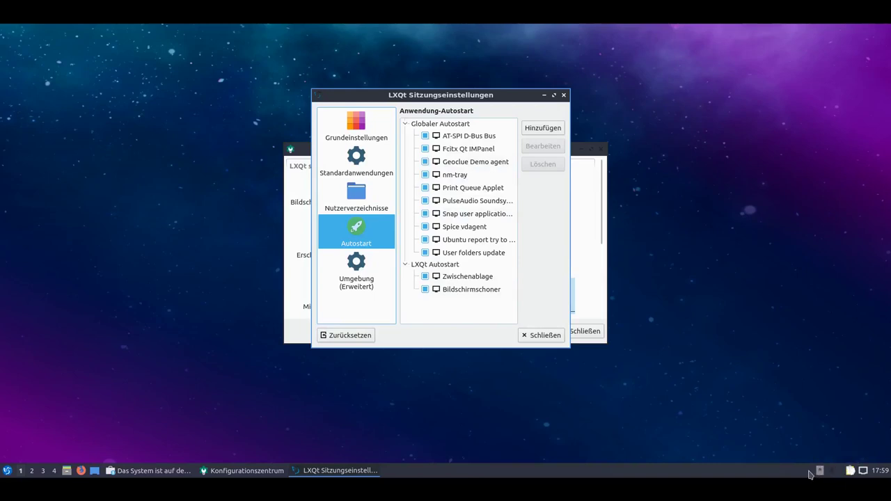
Check the nm-tray network applet's About information (version 0.4.1) and dismiss it.
left_click(864, 473)
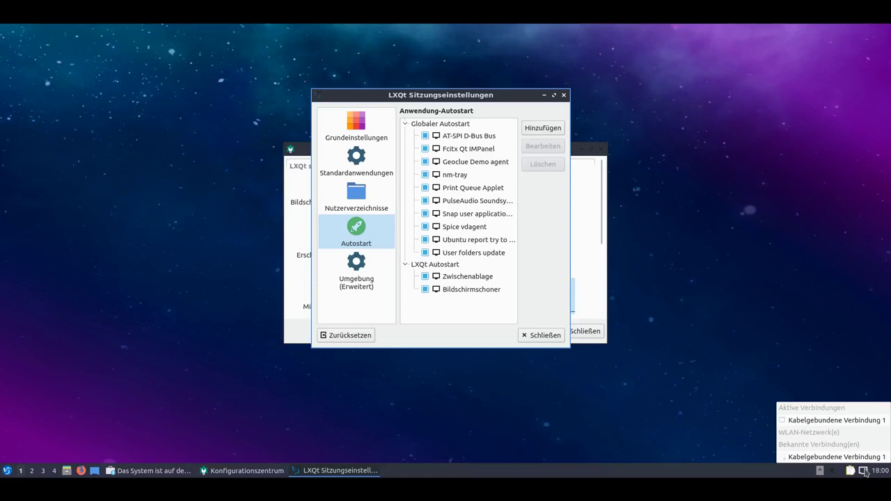
right_click(864, 472)
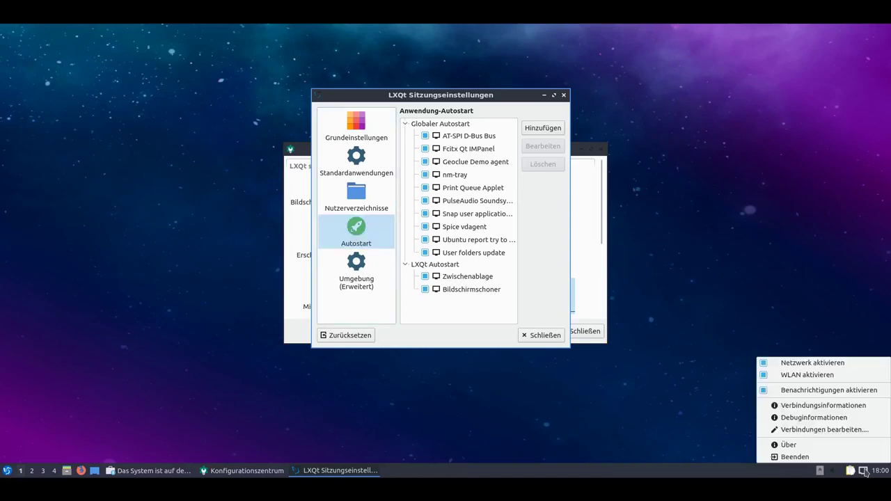
left_click(851, 444)
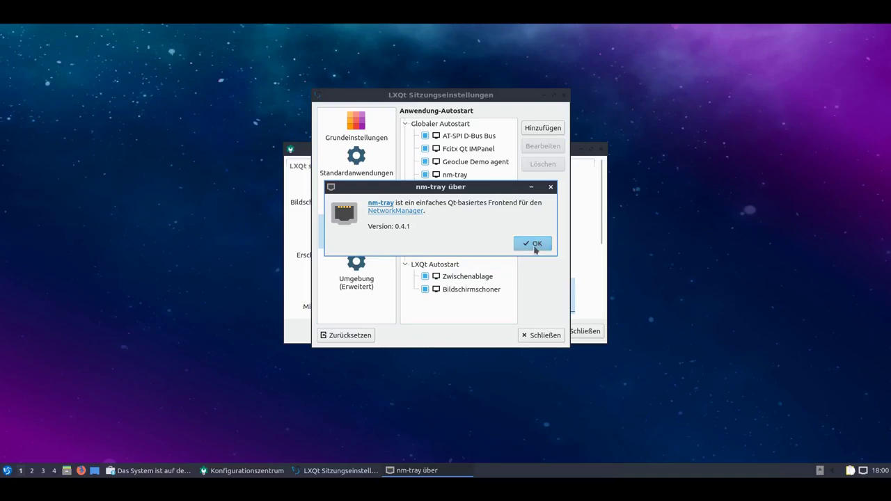
left_click(534, 244)
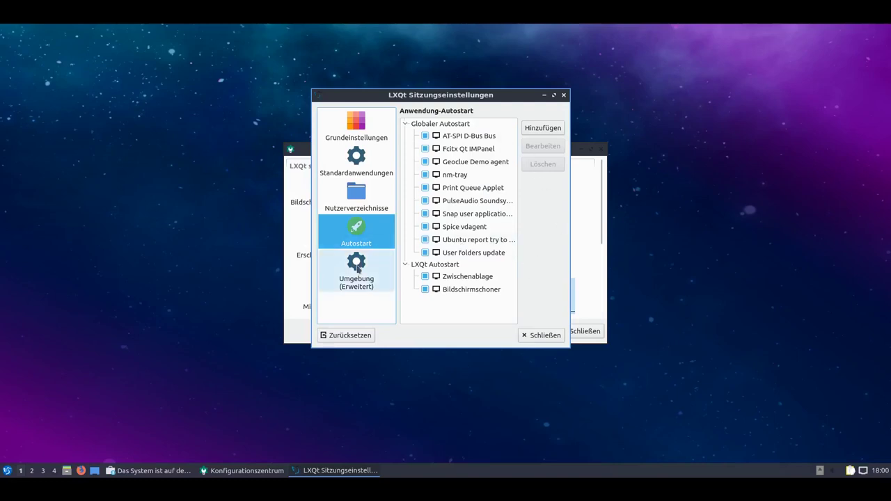
View the session's environment variables under Umgebung (Erweitert), then close Session Settings.
left_click(357, 262)
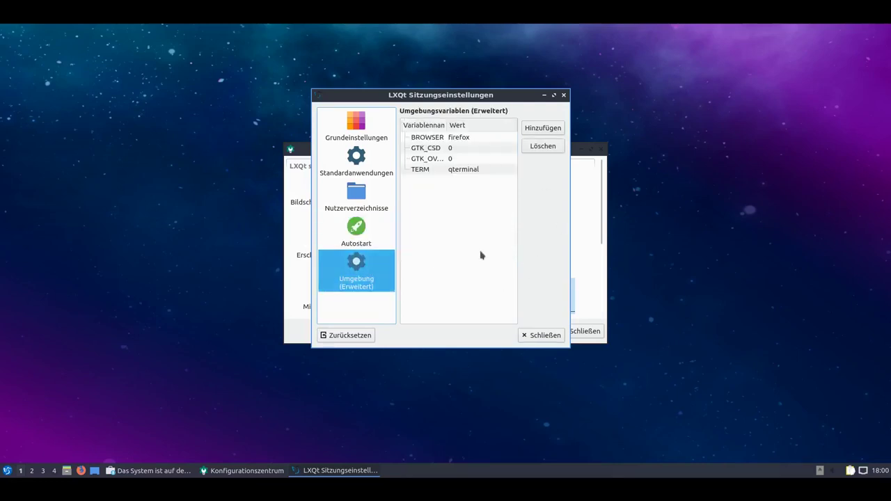
left_click(539, 337)
scroll(491, 297, "down", 3)
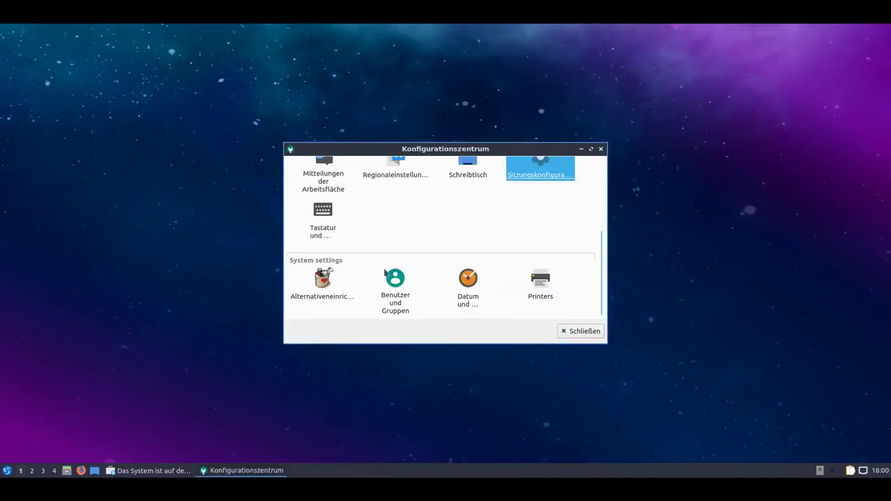
left_click(328, 234)
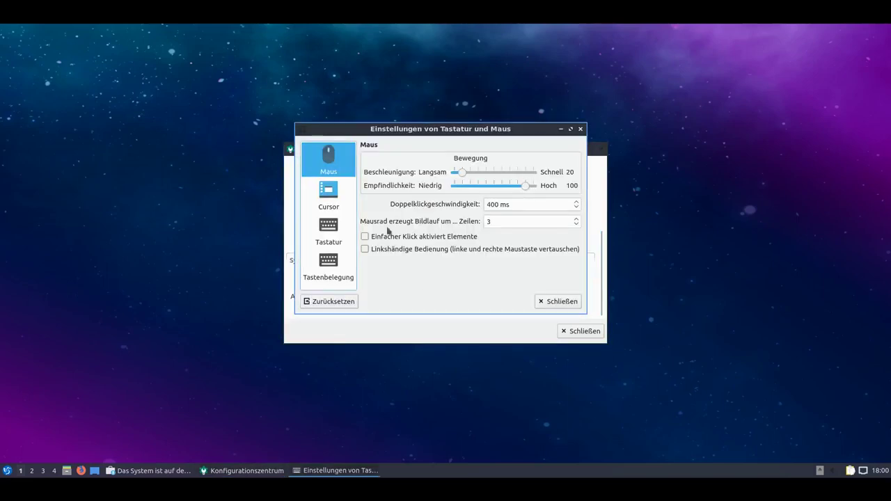
left_click(337, 193)
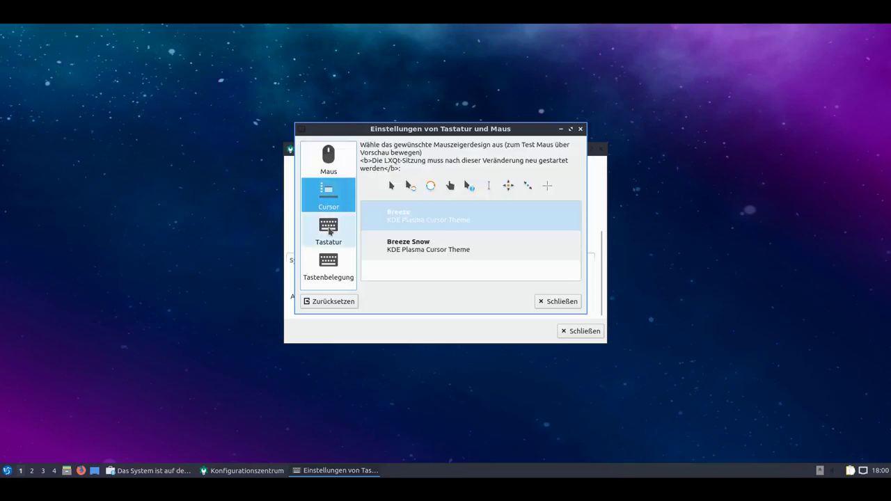
left_click(330, 231)
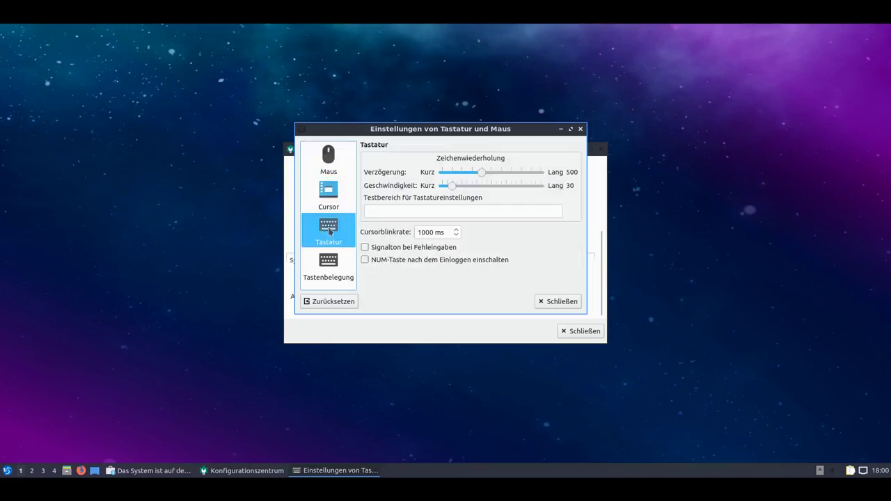
left_click(326, 270)
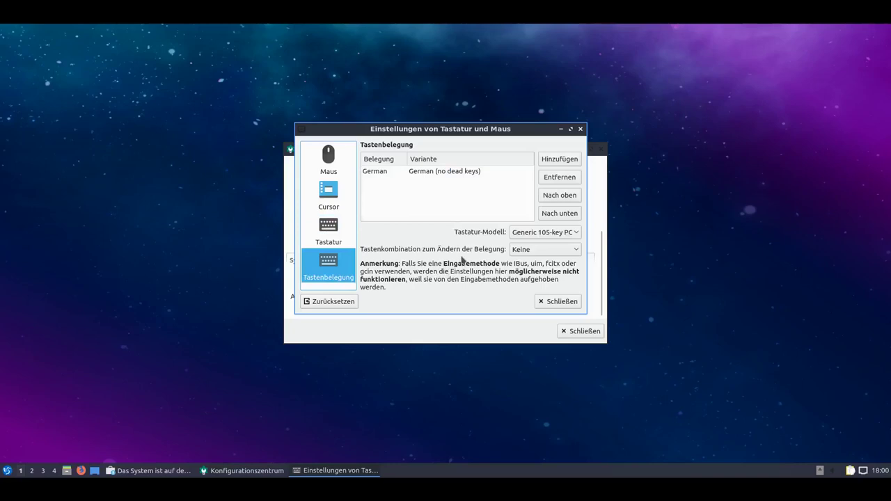
left_click(561, 159)
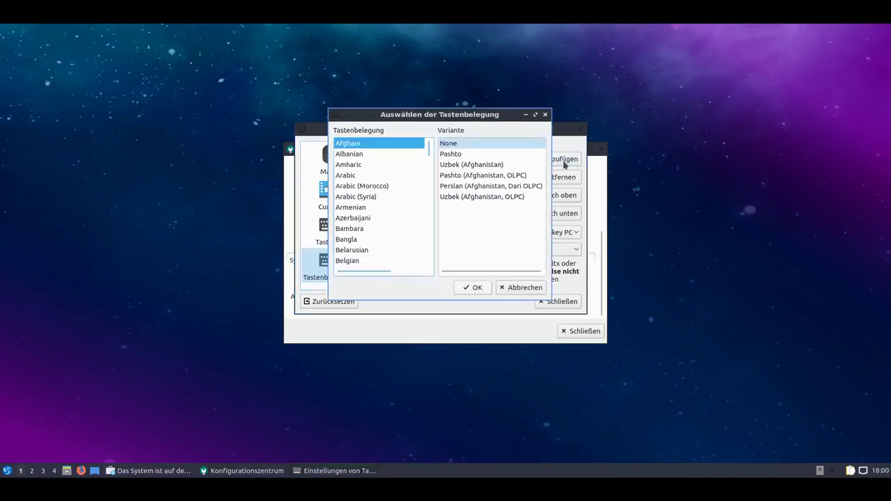
left_click(527, 291)
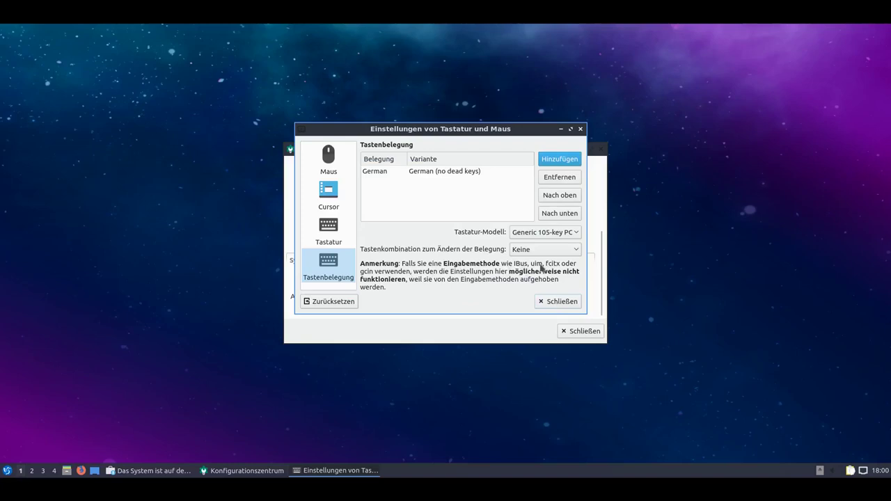
left_click(561, 304)
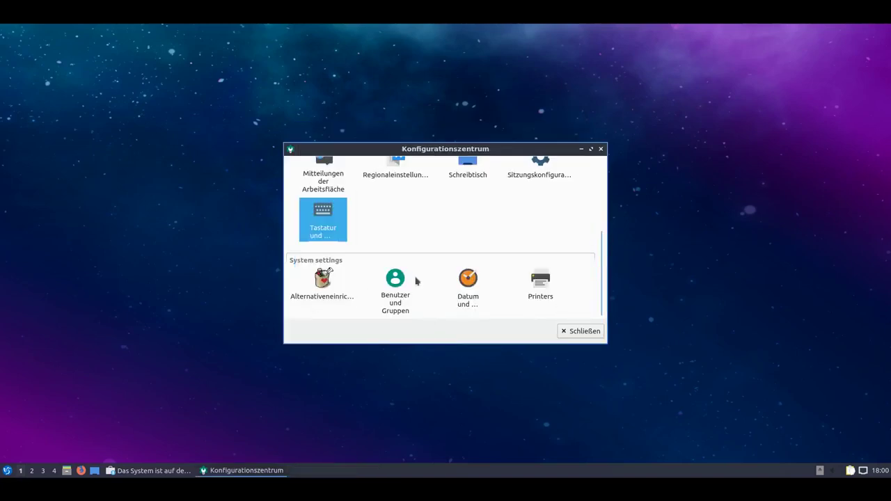
double_click(393, 311)
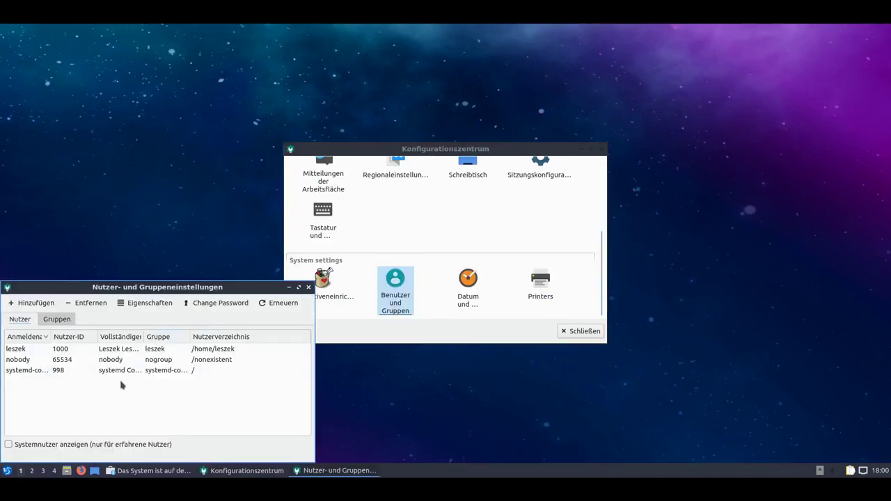
left_click(56, 322)
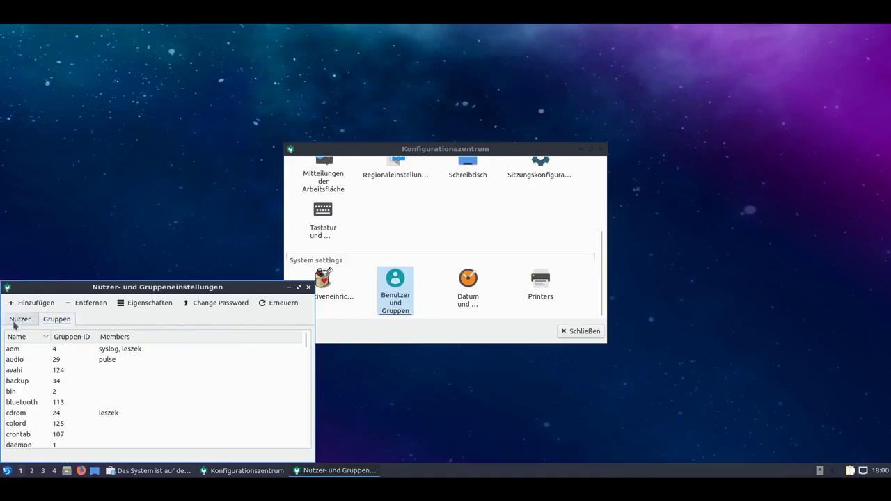
left_click(15, 322)
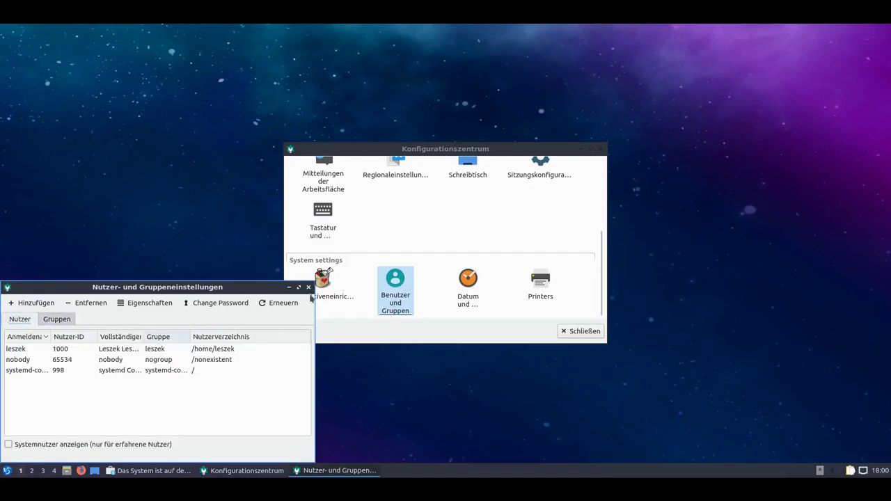
left_click(309, 288)
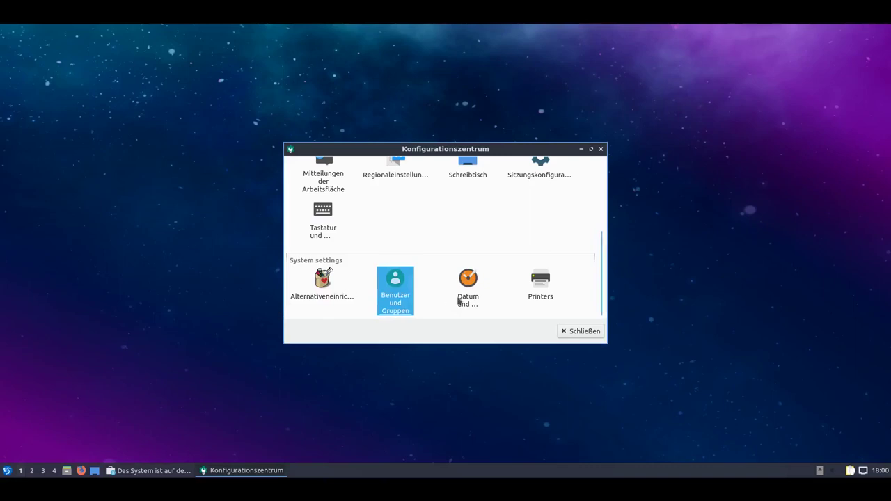
left_click(471, 304)
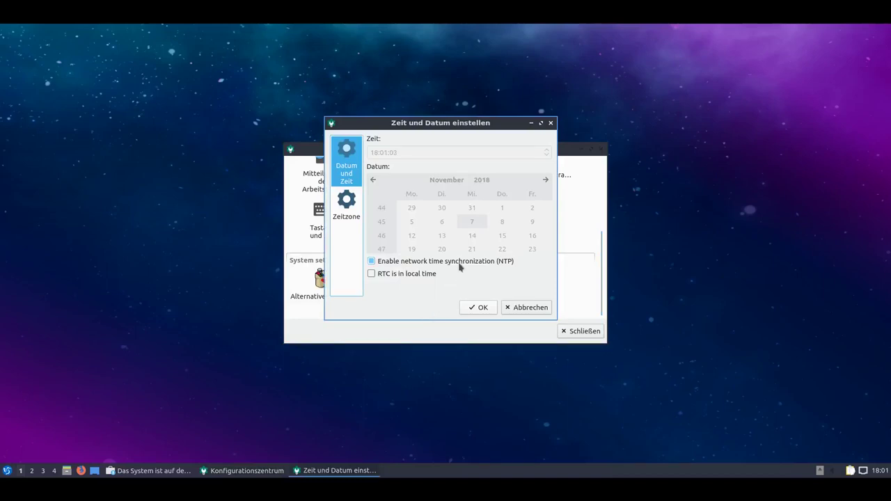
left_click(351, 217)
left_click(514, 307)
left_click(548, 293)
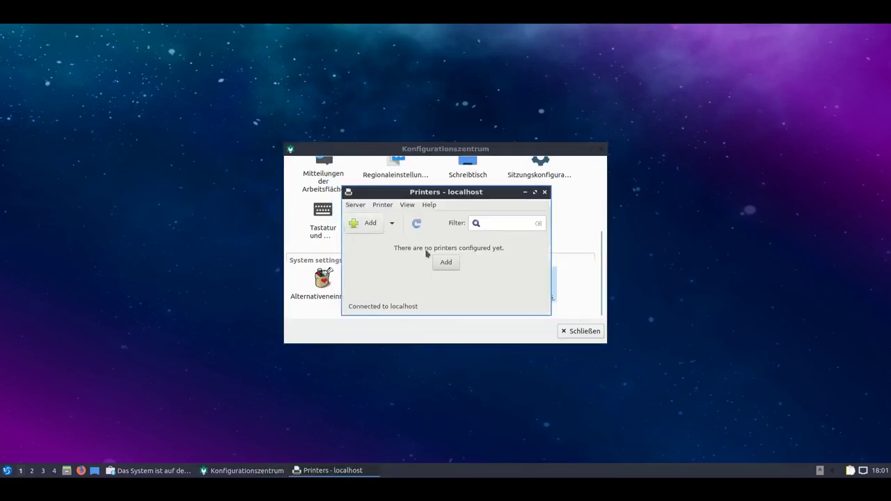
left_click(429, 205)
left_click(440, 222)
left_click(521, 310)
left_click(545, 192)
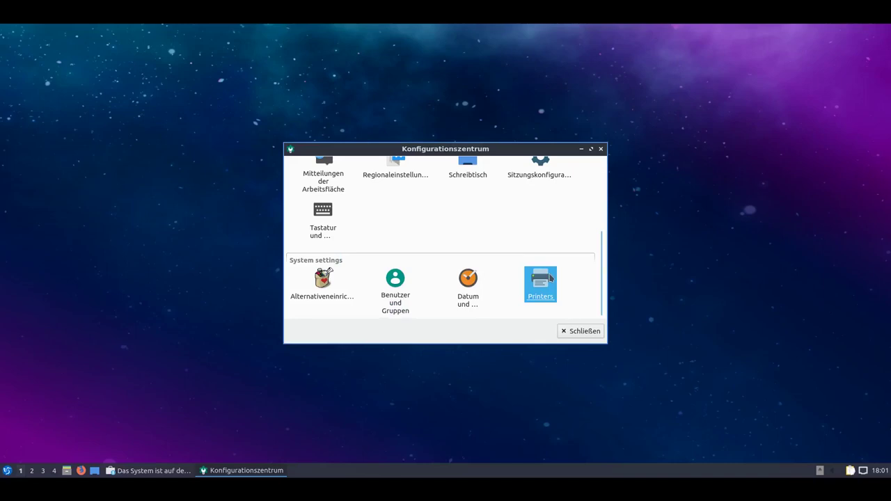
scroll(550, 278, "up", 5)
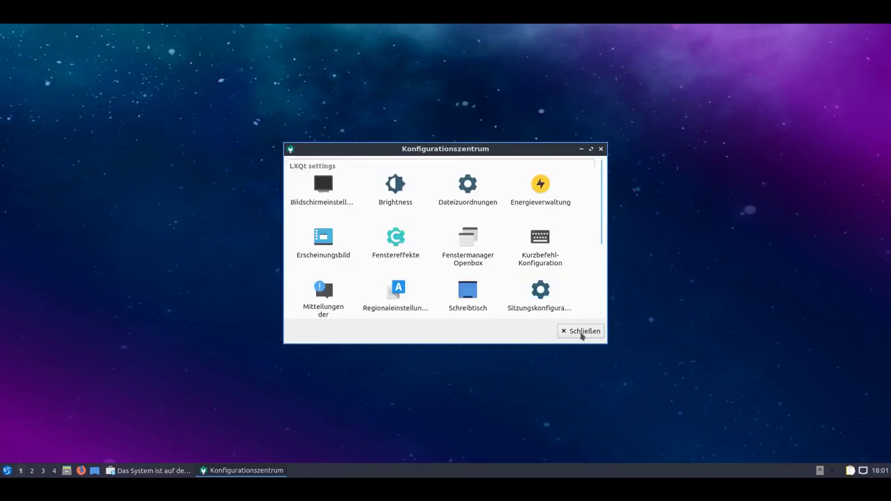
Close the Konfigurationszentrum, then bring up the Entdecken update window and quit it.
left_click(582, 332)
left_click(155, 470)
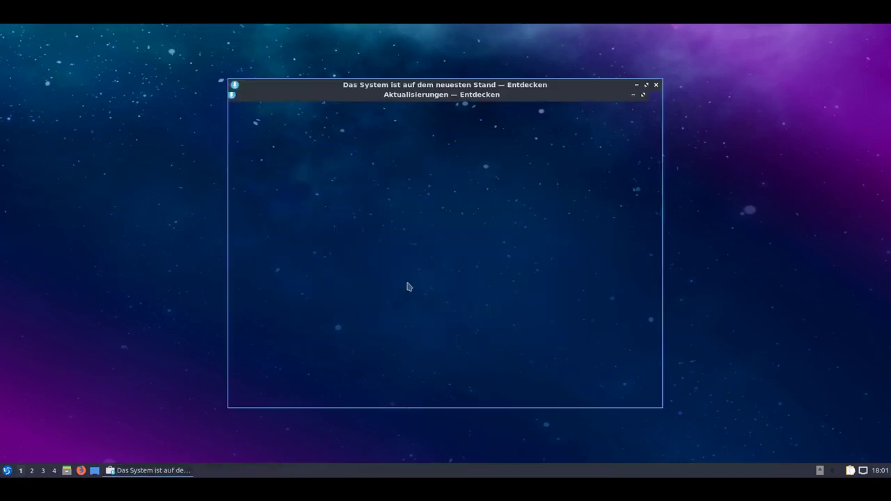
key("ctrl+q")
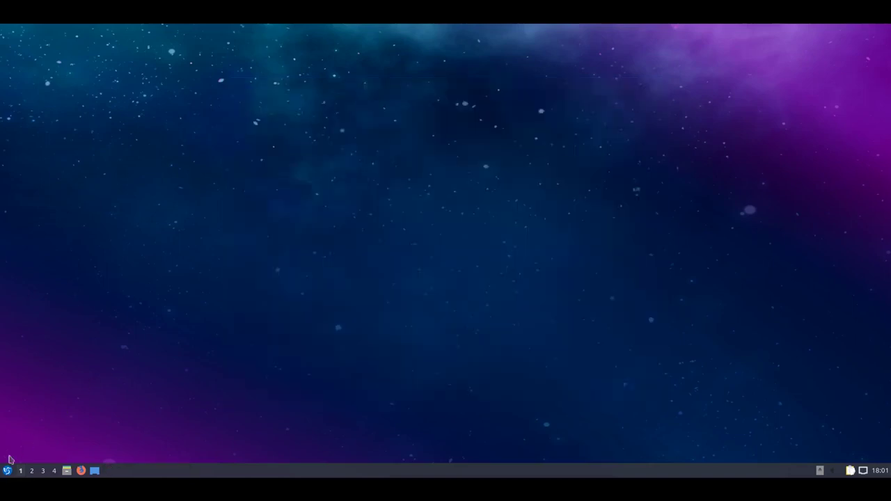
Open the start menu and dismiss it, leaving the empty desktop.
left_click(7, 471)
mouse_move(74, 402)
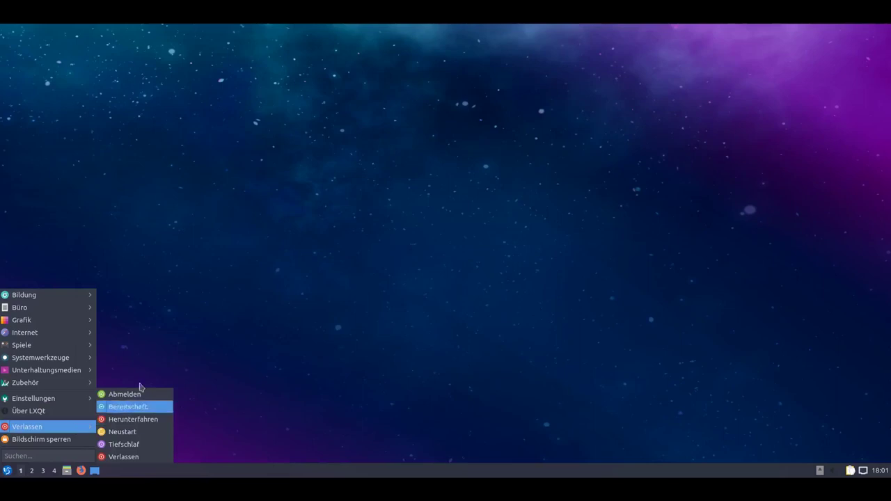
left_click(154, 218)
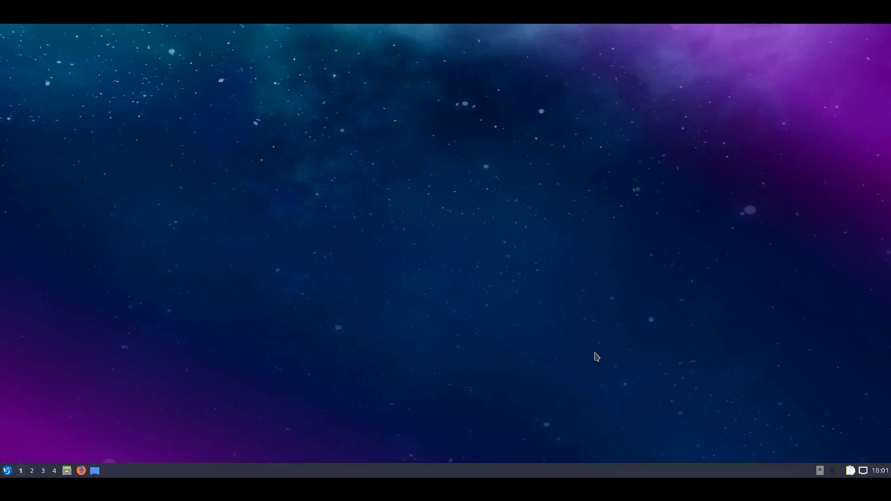
Inspect the tray volume control's configuration dialog, then close it.
left_click(832, 473)
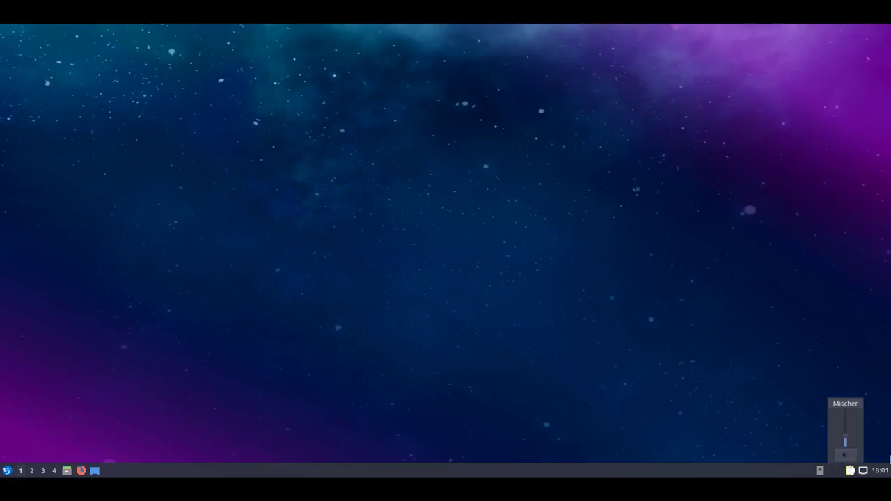
left_click(835, 475)
right_click(835, 474)
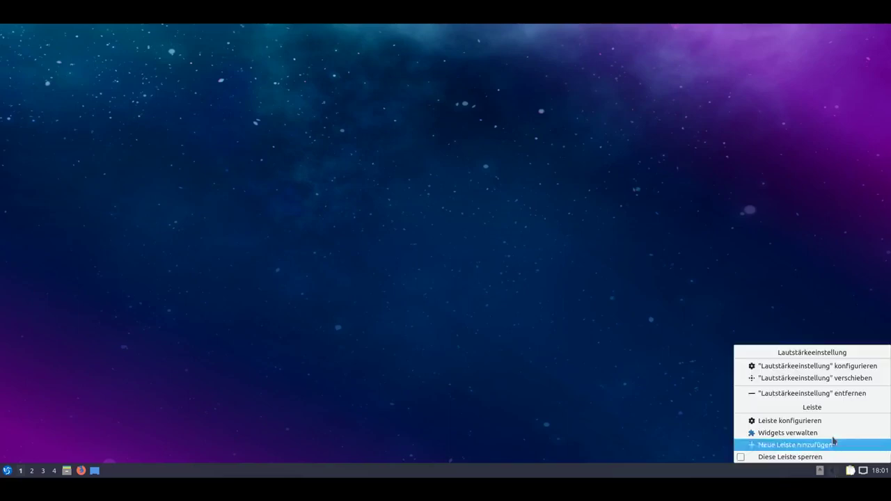
left_click(827, 369)
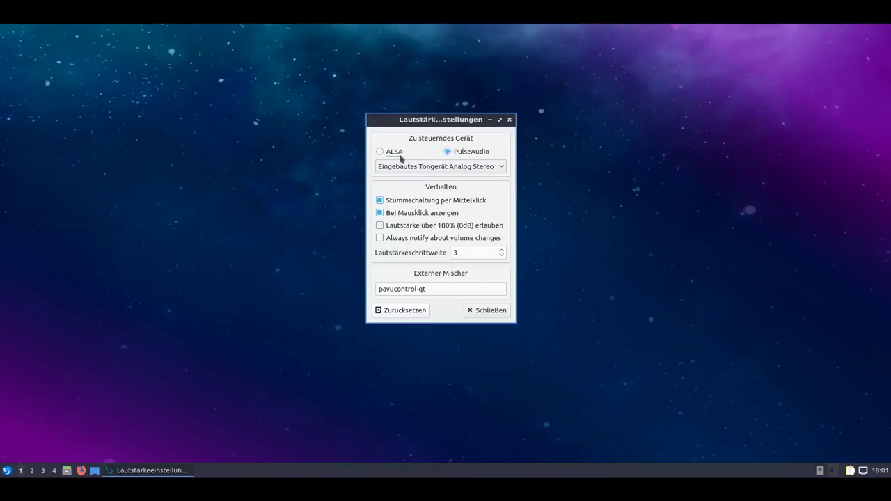
left_click(481, 311)
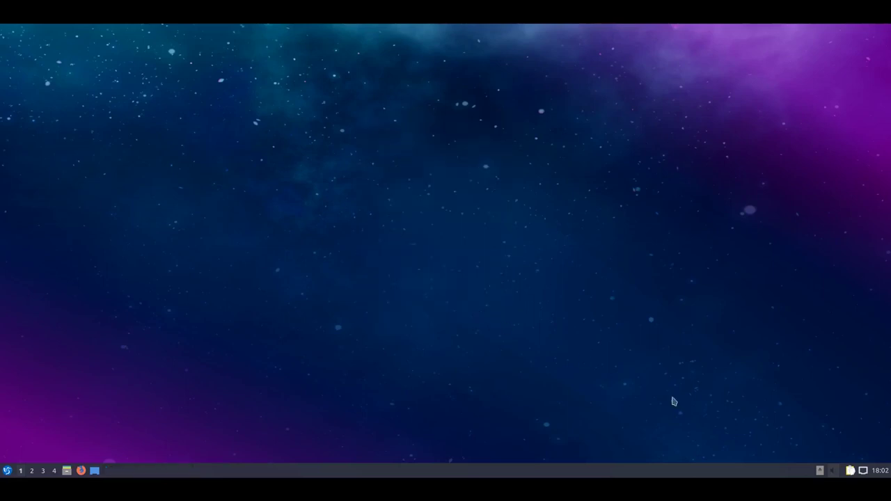
Raise output volume to 64%, then review the Wiedergabe and Eingabegeräte mixer tabs before closing.
left_click(837, 473)
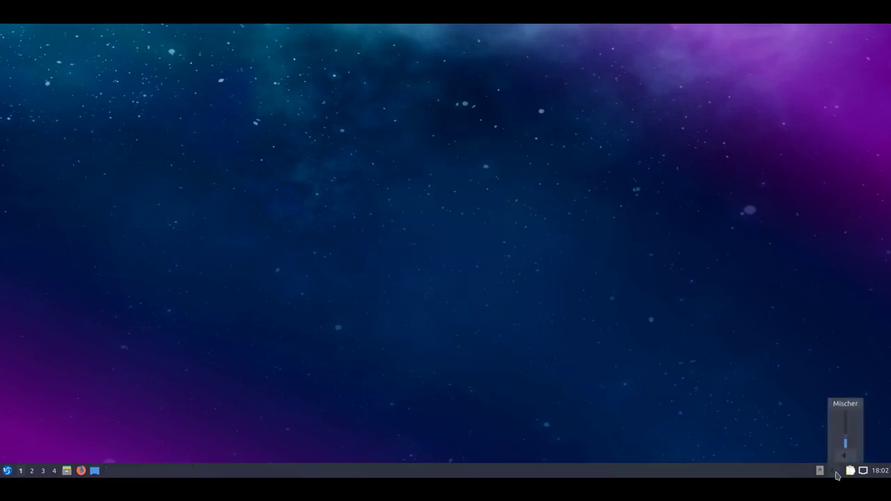
scroll(837, 473, "up", 4)
left_click(846, 405)
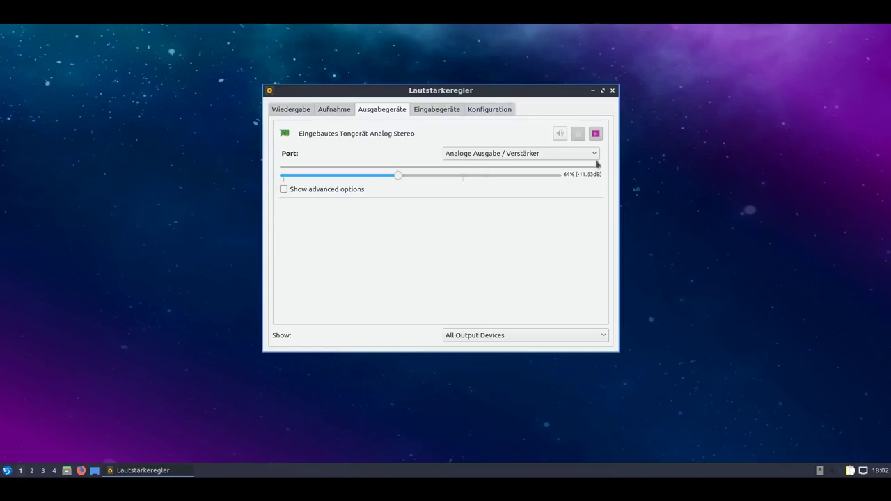
left_click(293, 110)
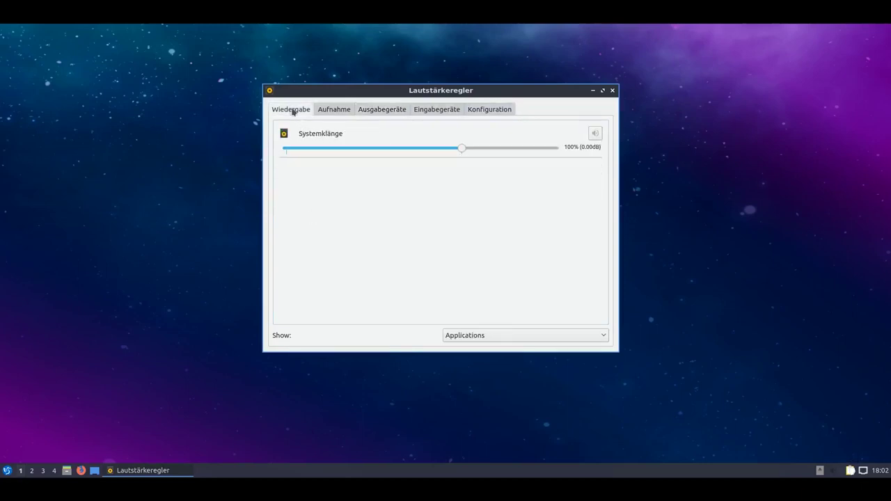
left_click(431, 110)
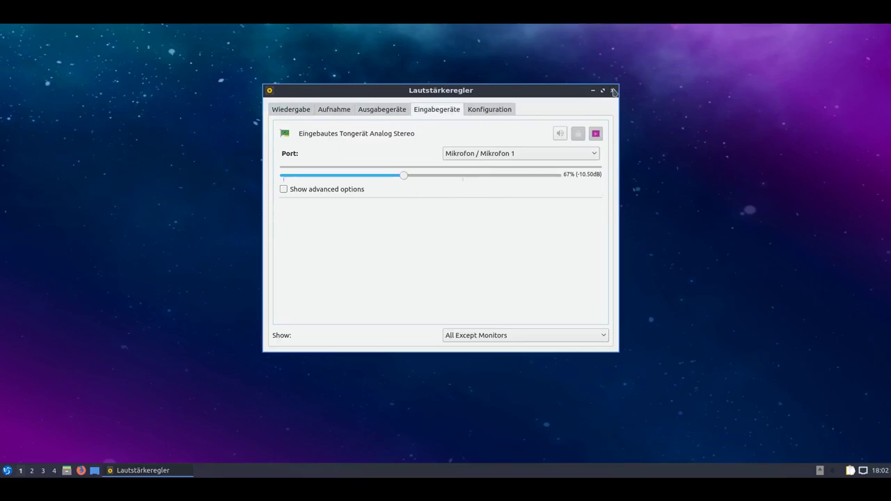
left_click(612, 91)
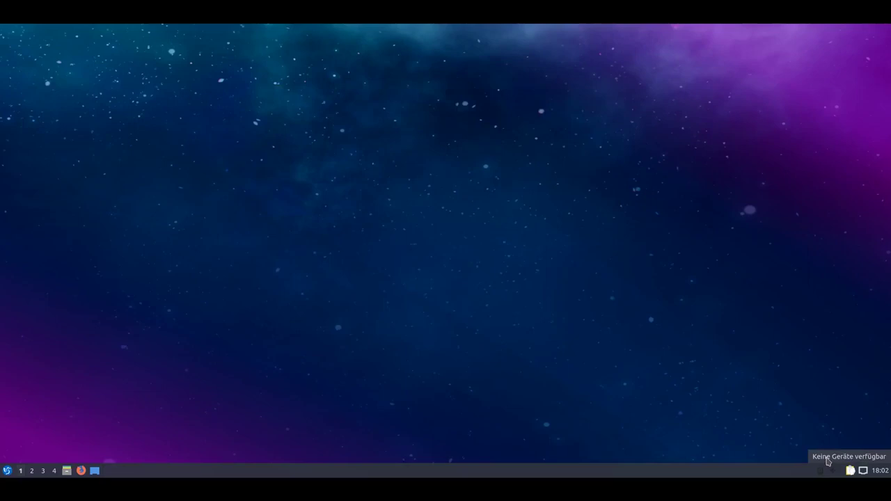
left_click(850, 470)
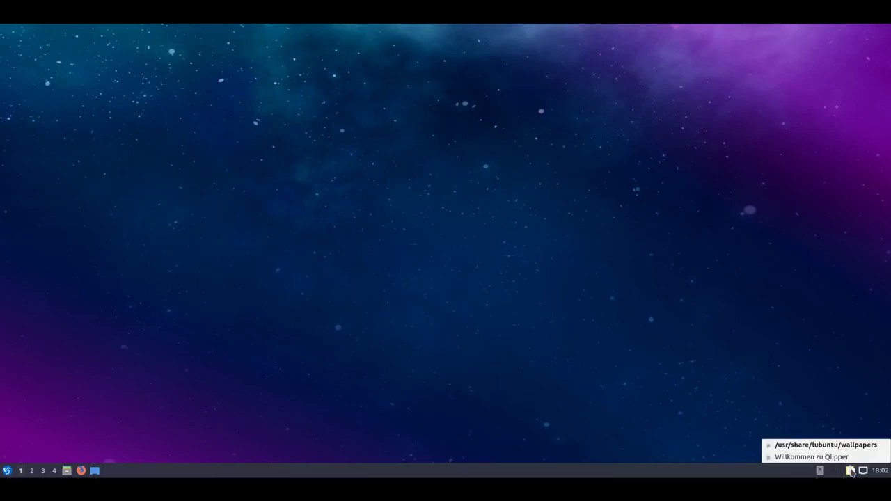
left_click(851, 471)
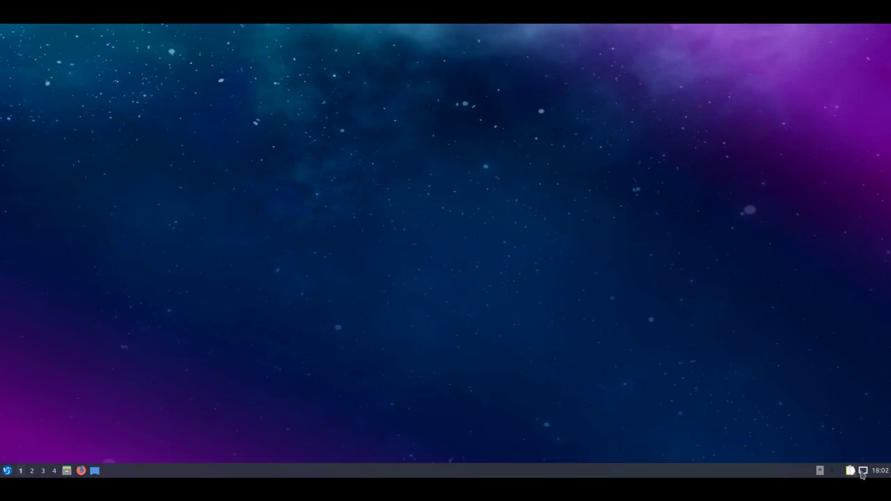
left_click(880, 472)
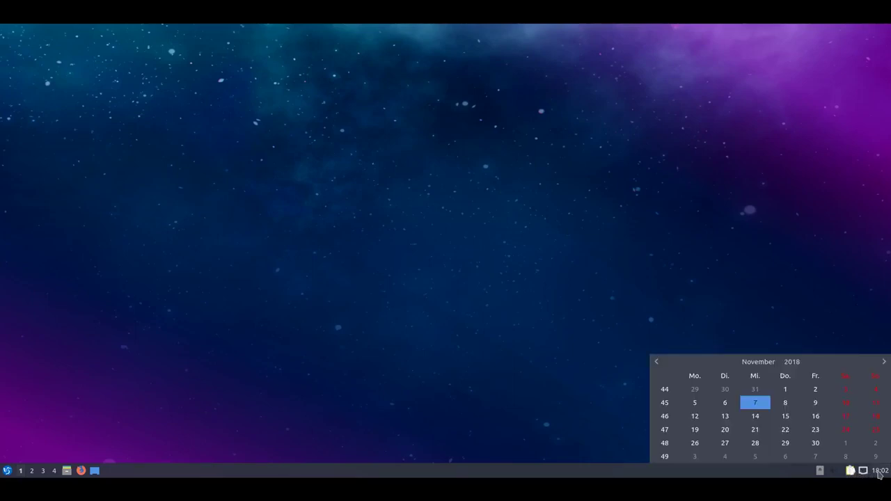
left_click(885, 473)
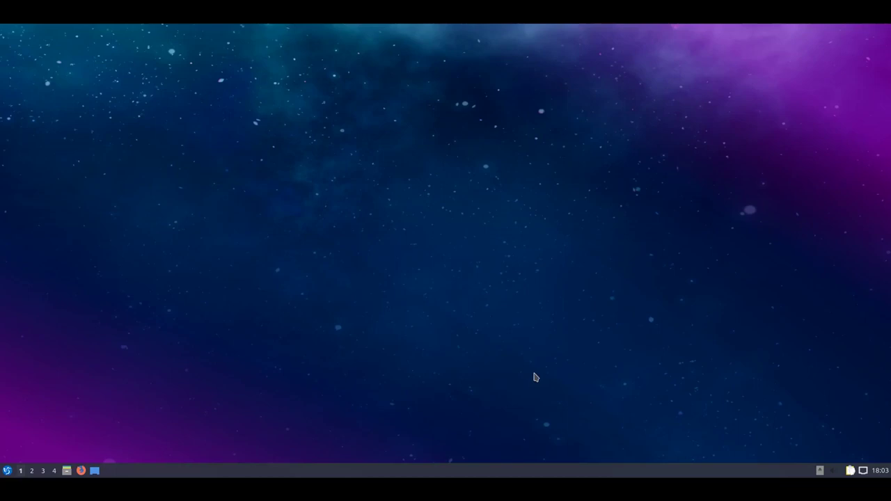
Dismiss the desktop context menu and cycle through workspaces 2, 3, 4 and back to 1.
right_click(323, 232)
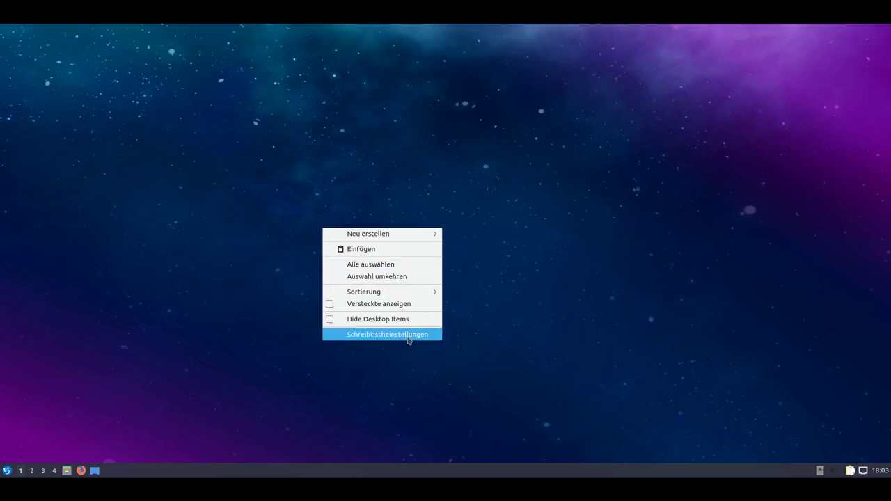
left_click(143, 371)
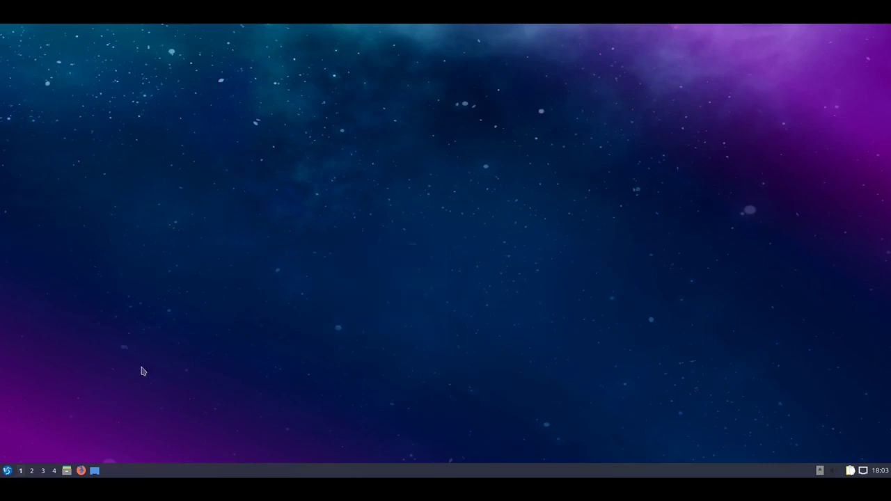
left_click(32, 471)
left_click(43, 472)
left_click(54, 472)
left_click(20, 471)
Choose Verlassen > Verlassen from the start menu to show the leave dialog.
left_click(7, 471)
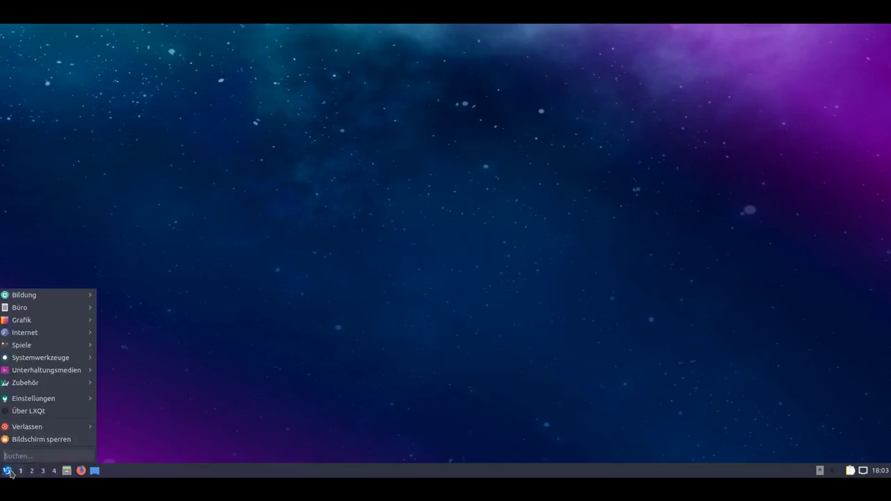
mouse_move(66, 313)
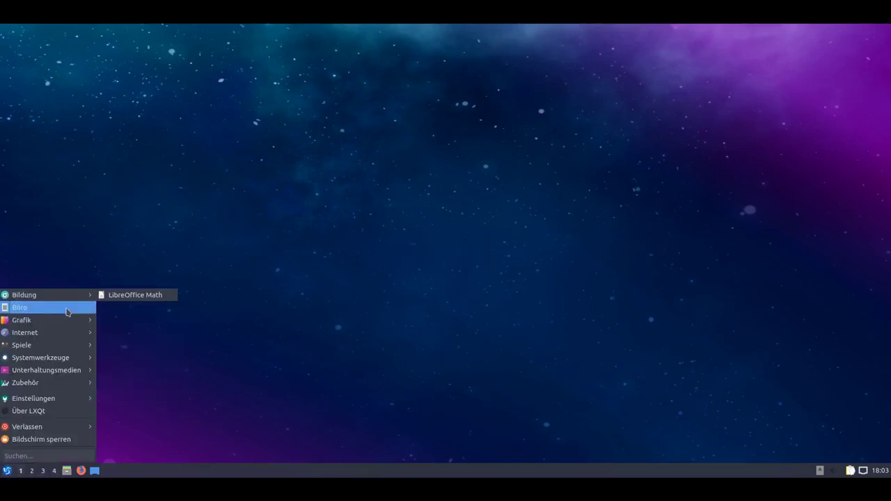
mouse_move(69, 361)
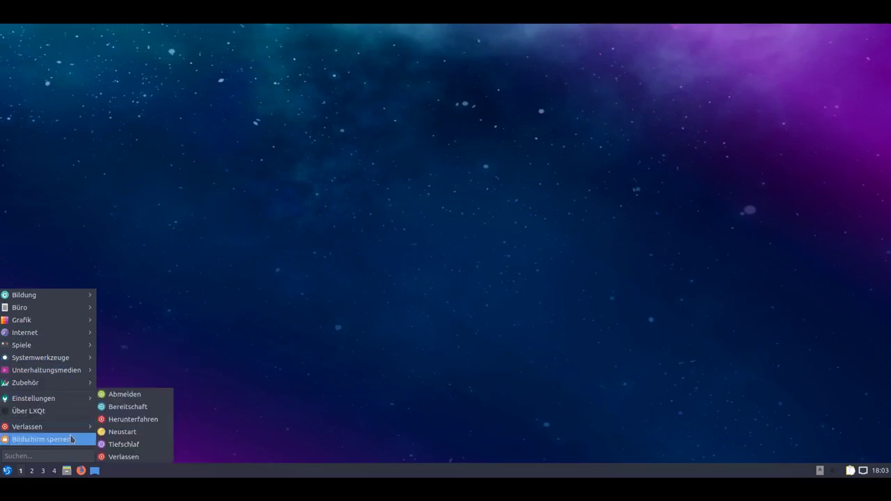
left_click(130, 458)
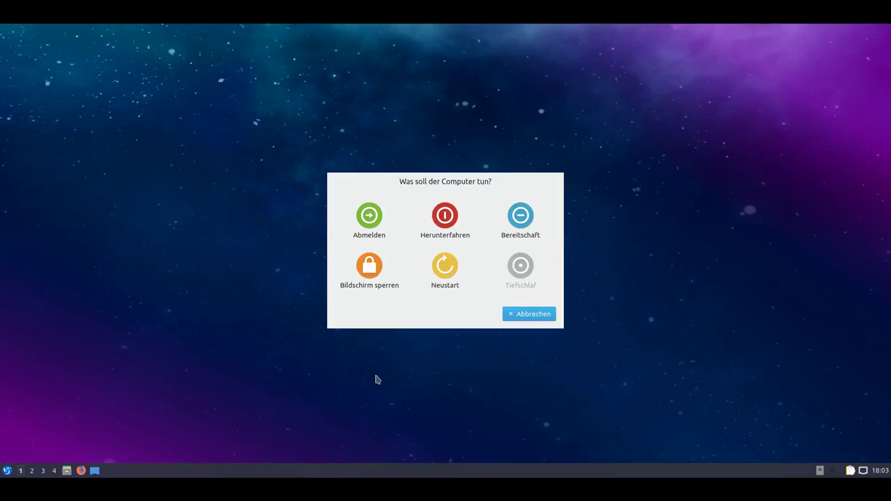